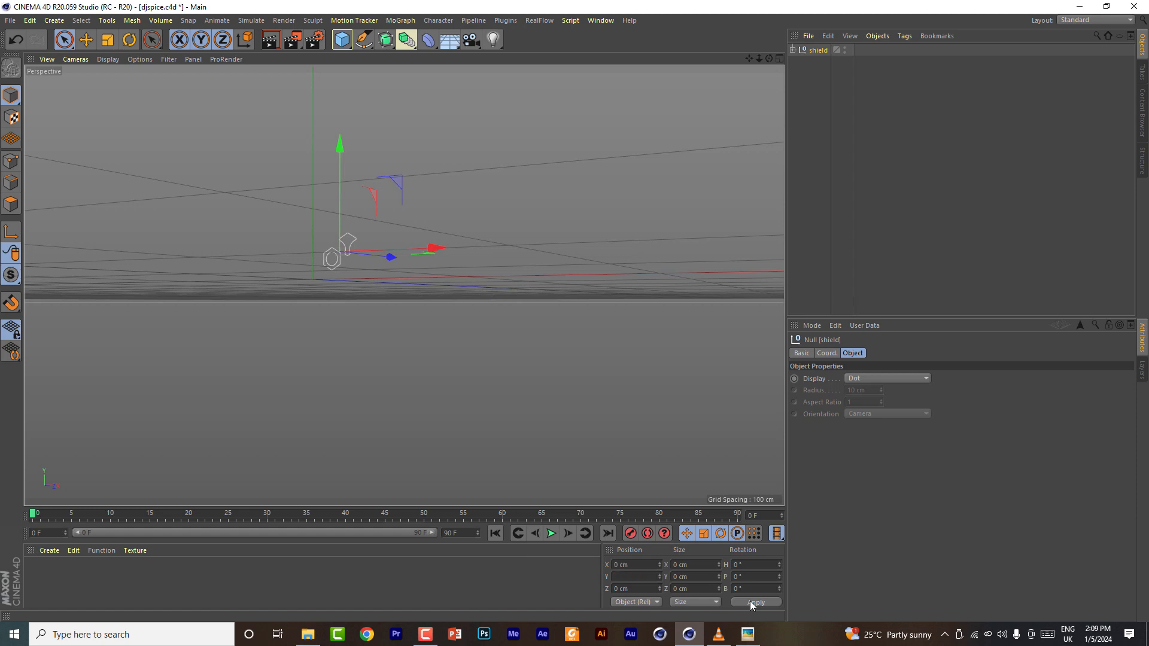
left_click(752, 604)
left_click(343, 42)
left_click(817, 64)
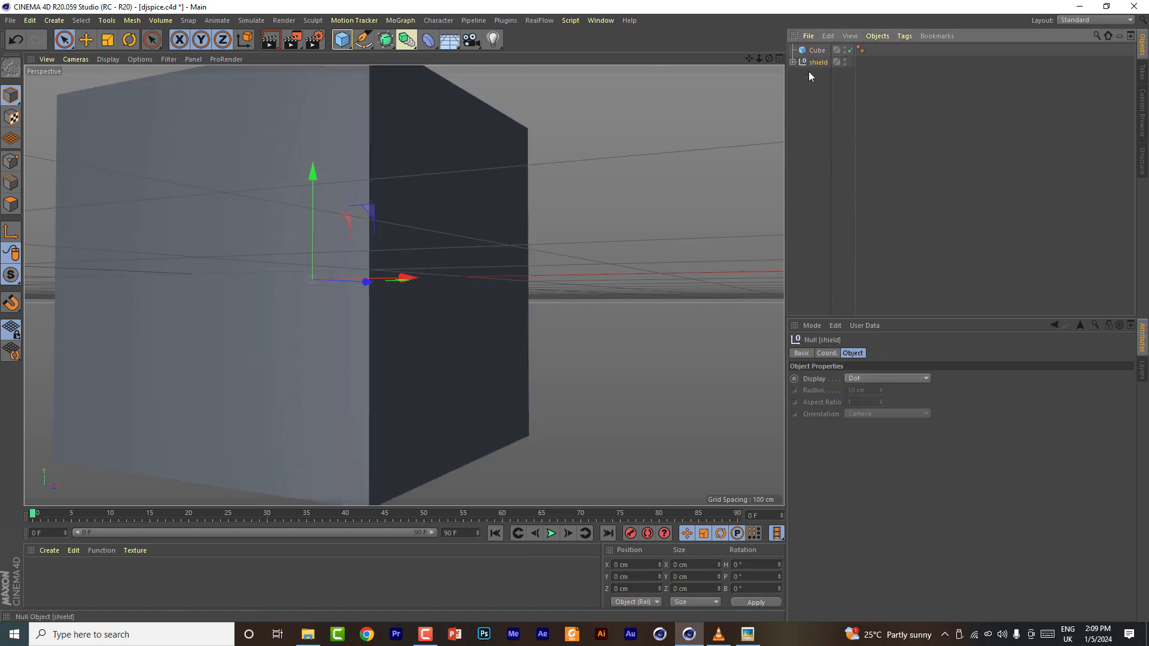
scroll(421, 320, "down", 6)
left_click(109, 42)
left_click_drag(394, 206, 463, 151)
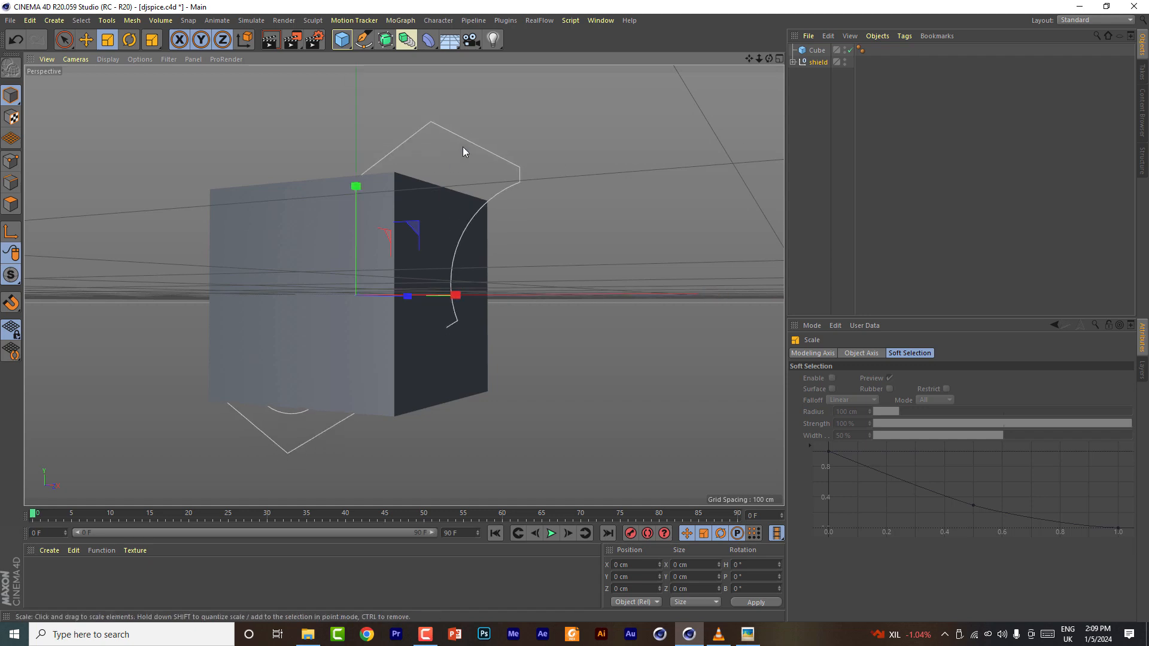
key("Delete")
- Expand the shield null, select Path 3 and reset its position to 0, 0, 0 in the front view
left_click(818, 50)
left_click(794, 50)
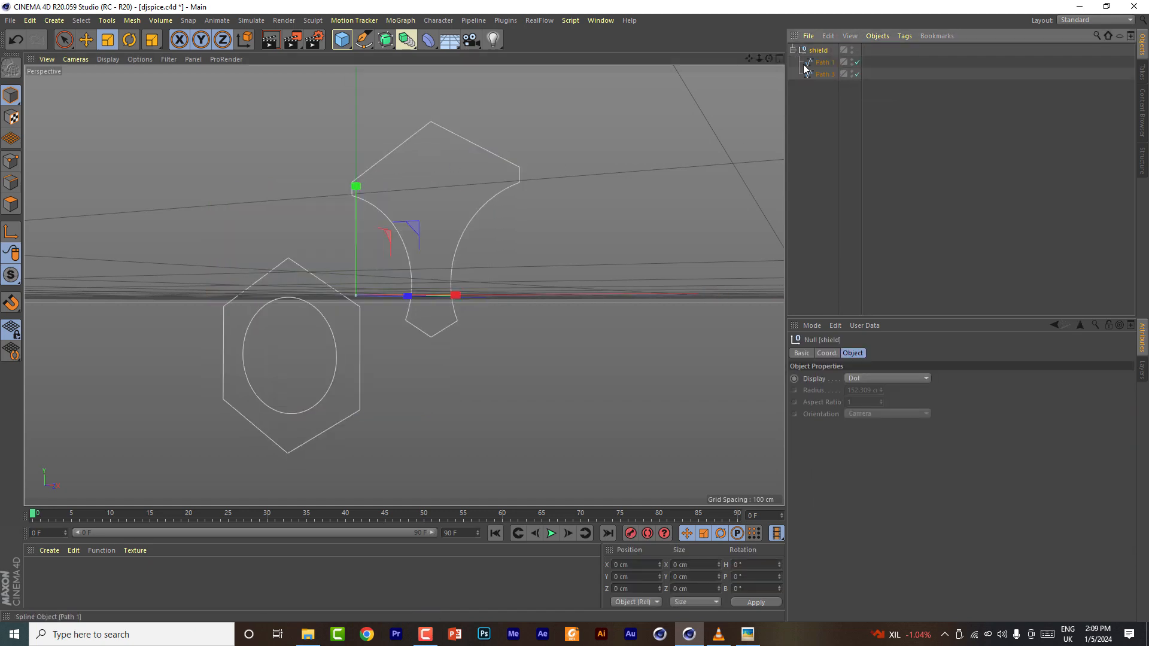
left_click(821, 74)
left_click(779, 58)
left_click(779, 292)
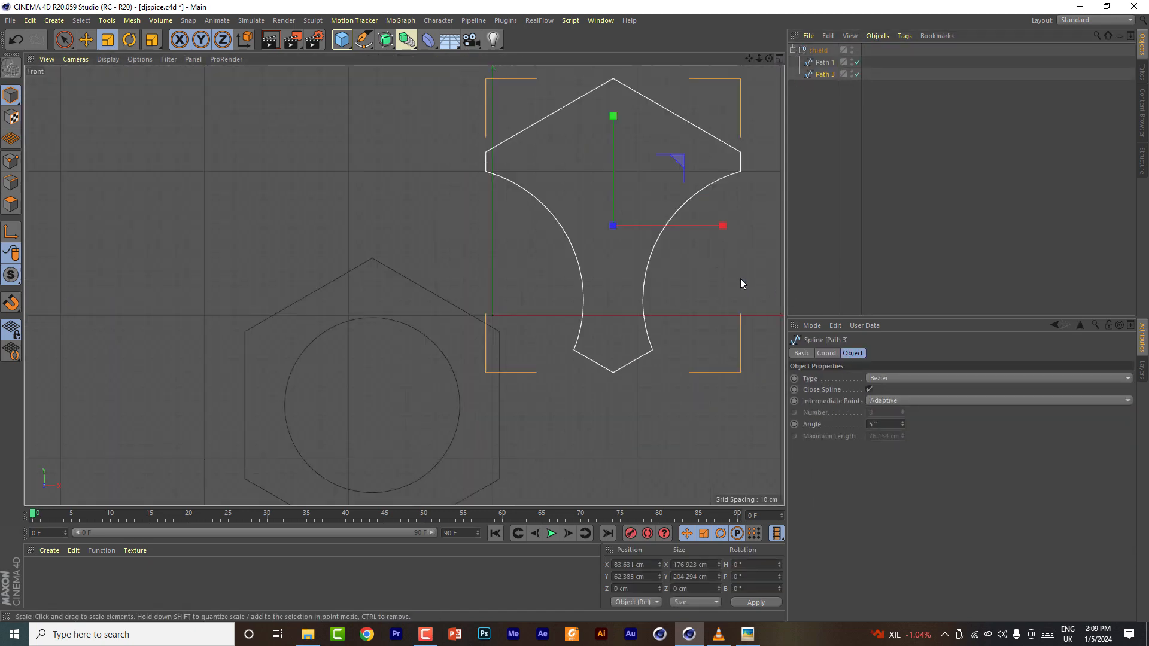
left_click(85, 39)
left_click_drag(680, 163, 441, 347)
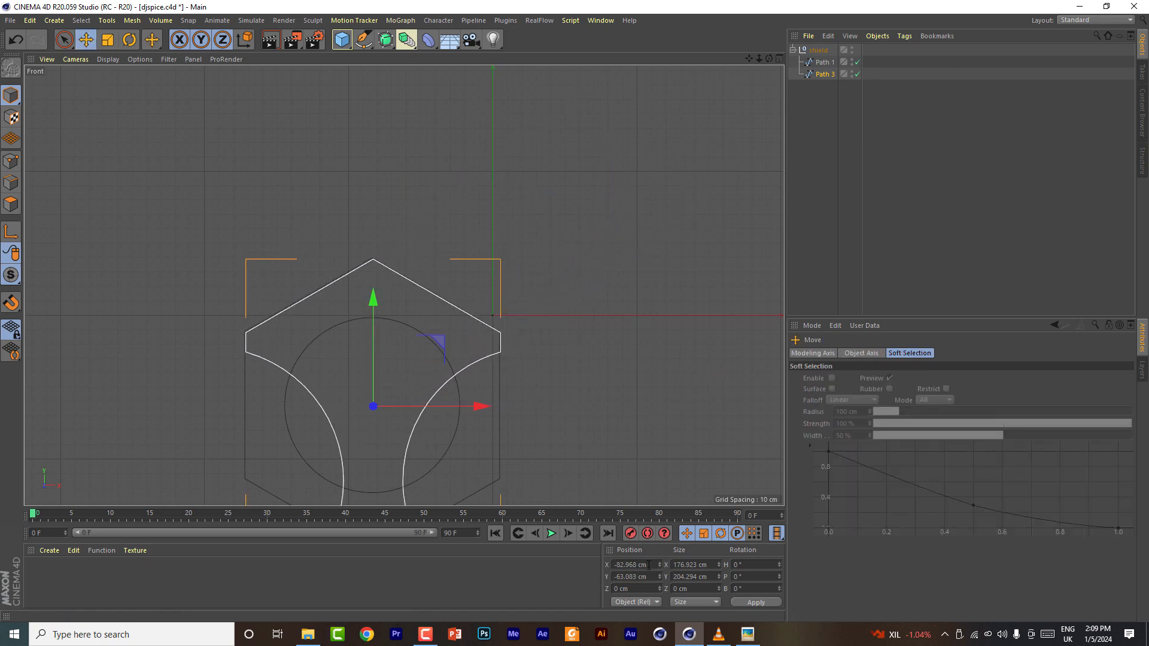
left_click(756, 603)
- Select Path 1 and reset its position to 0, 0, 0 as well
scroll(566, 380, "down", 8)
scroll(566, 379, "up", 5)
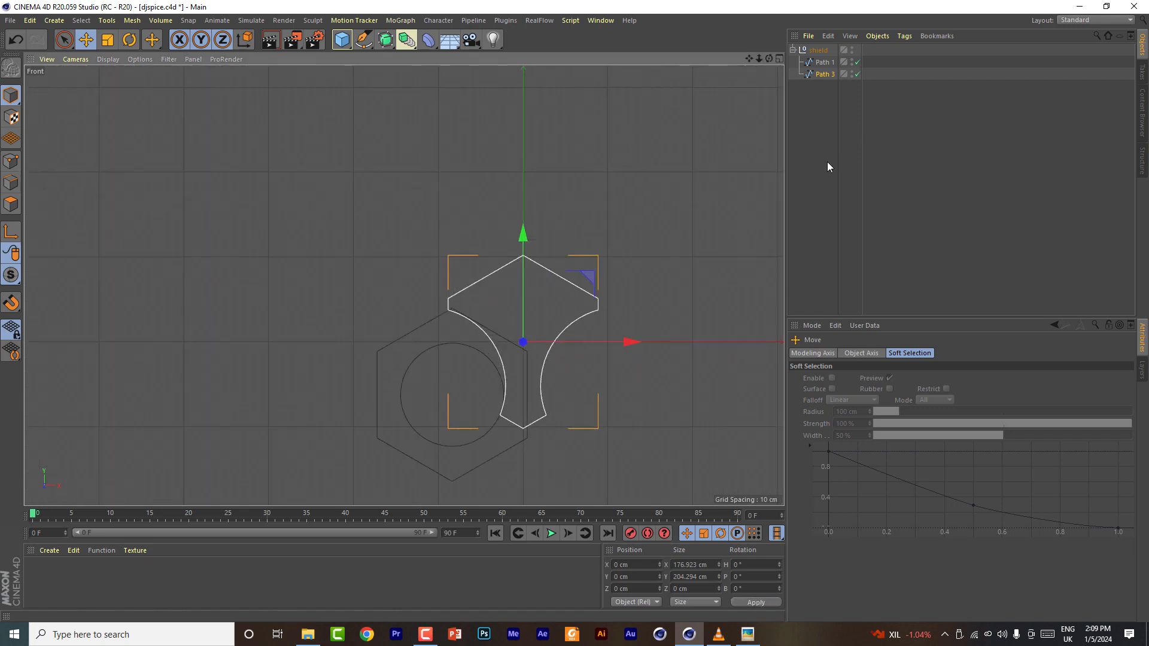
left_click(823, 161)
left_click(824, 63)
left_click_drag(649, 565, 579, 562)
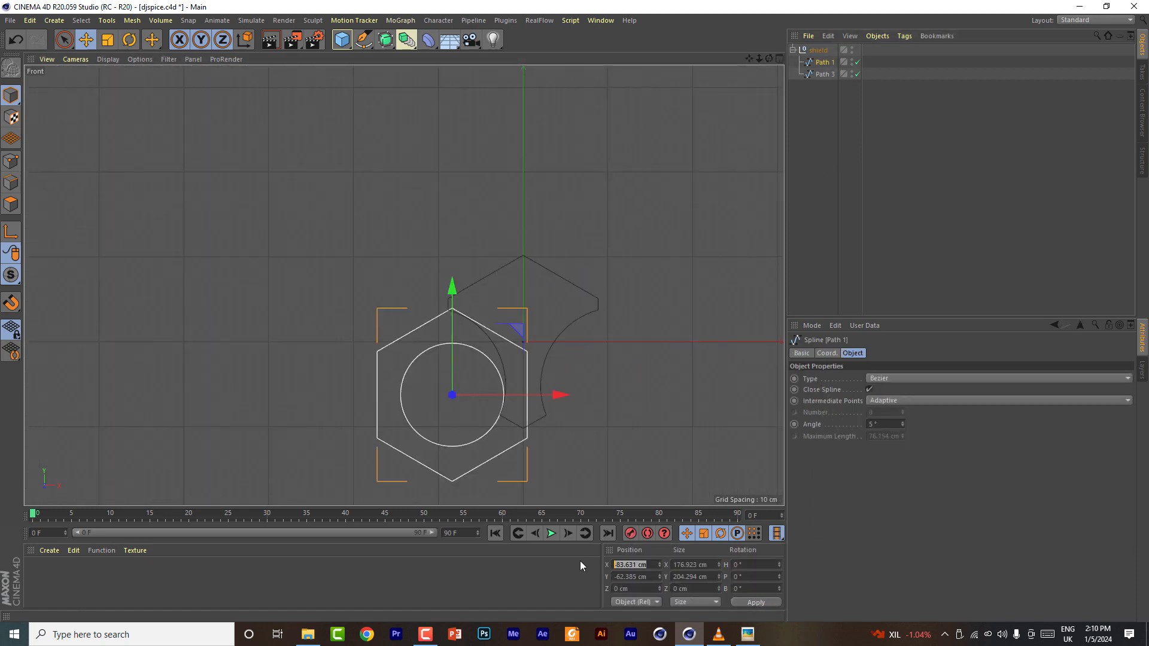
left_click(757, 602)
scroll(501, 317, "up", 5)
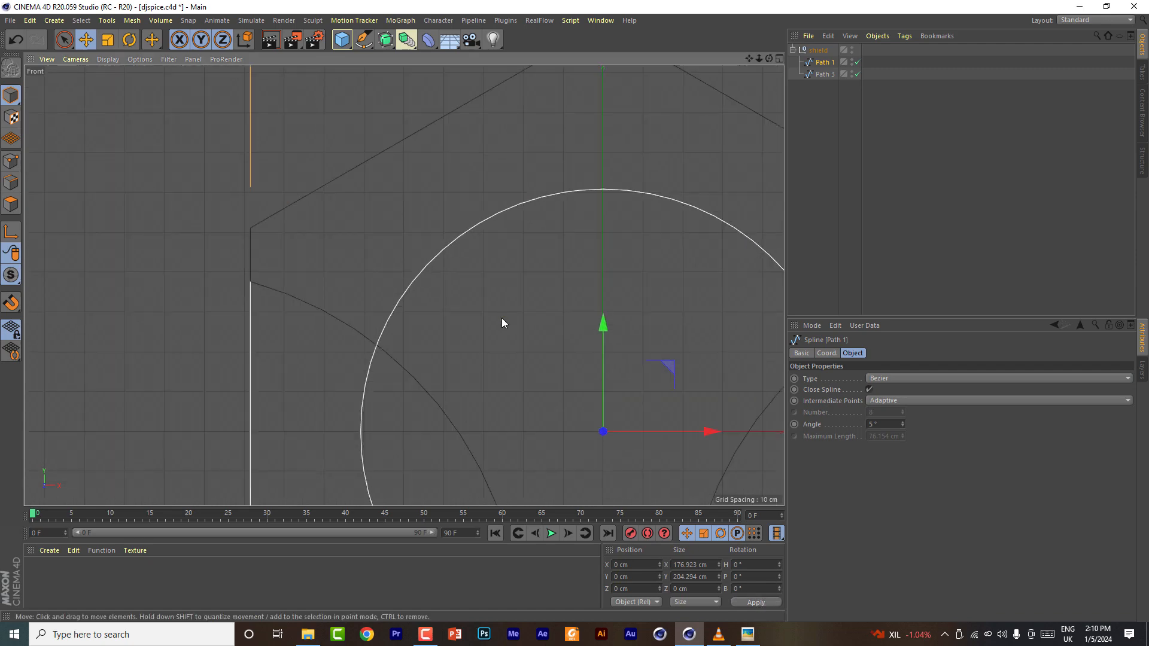
- Select both Path 1 and Path 3 and add an Extrude generator
left_click(825, 74, "ctrl")
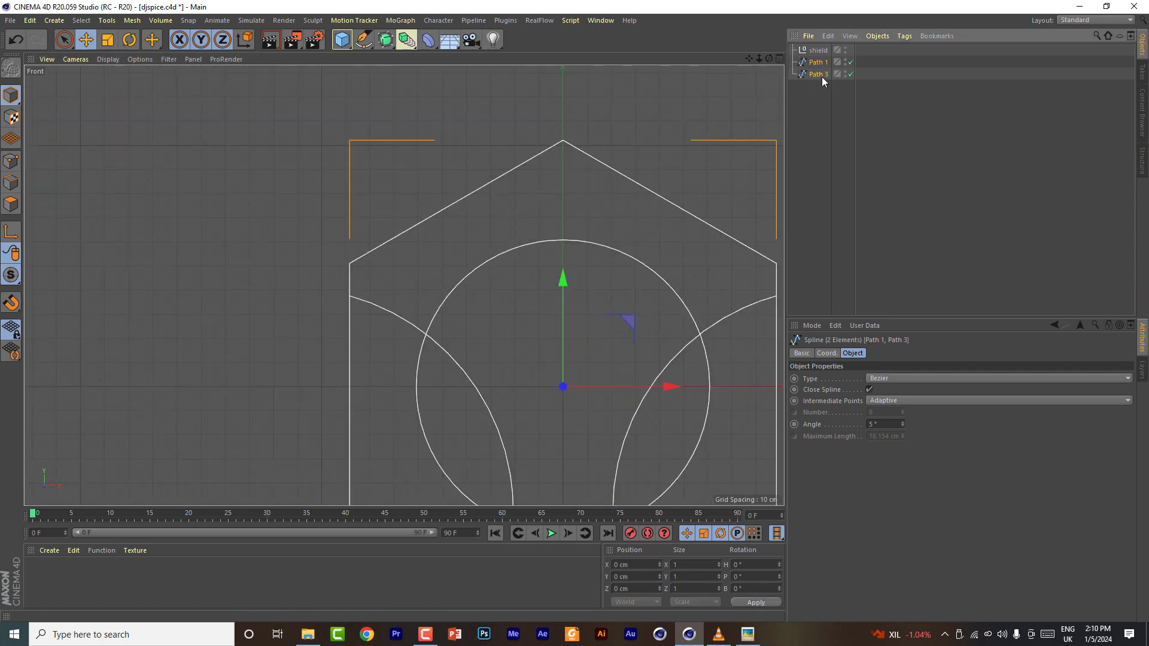
left_click(779, 59)
left_click(399, 59)
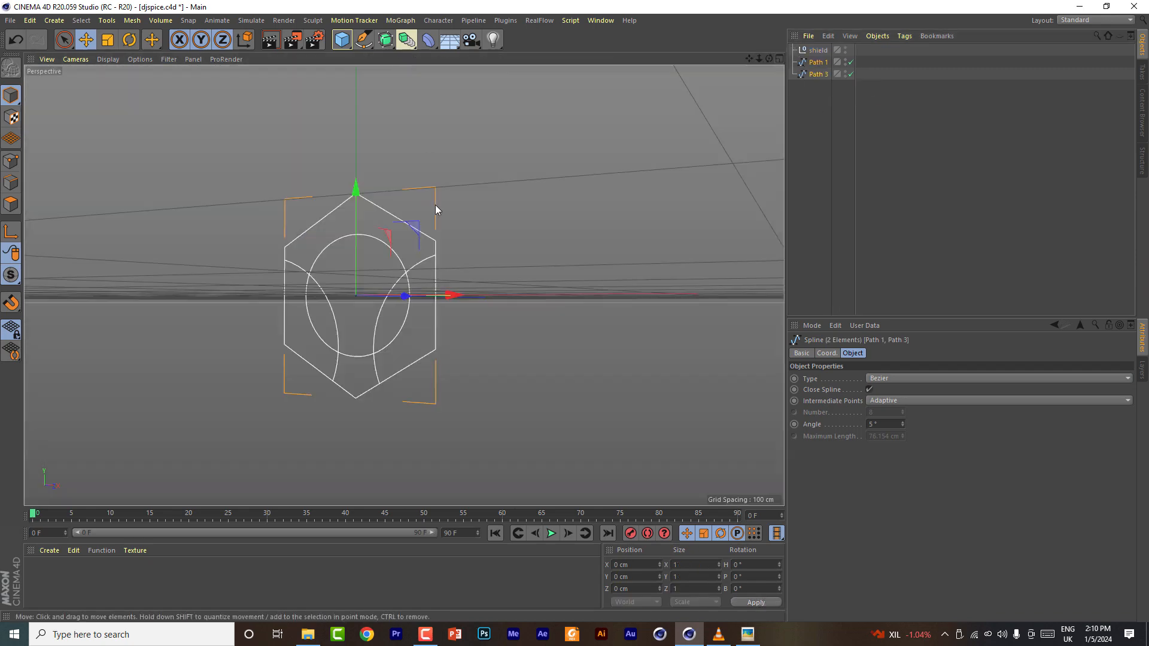
scroll(405, 286, "up", 5)
middle_click_drag(405, 287, 453, 281, "alt")
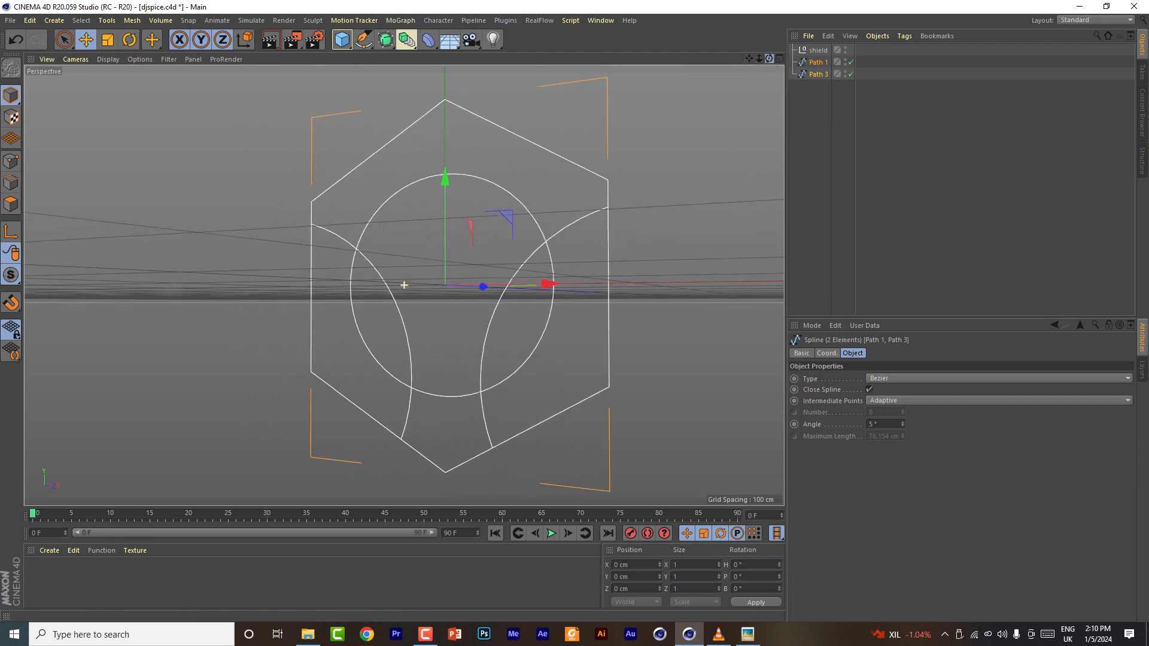
left_click_drag(405, 286, 453, 303, "alt")
left_click(385, 42)
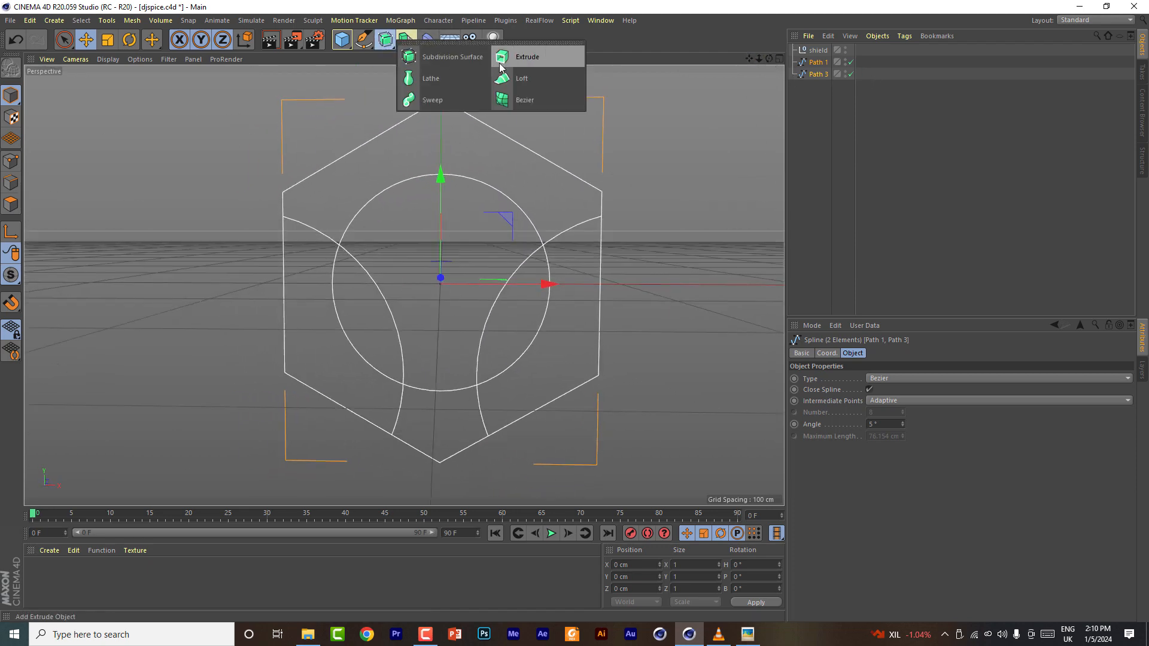
left_click(506, 53, "alt")
- Place Path 1 and Path 3 each inside its own Extrude object
left_click_drag(769, 58, 668, 81)
left_click_drag(814, 112, 829, 59)
left_click(793, 63)
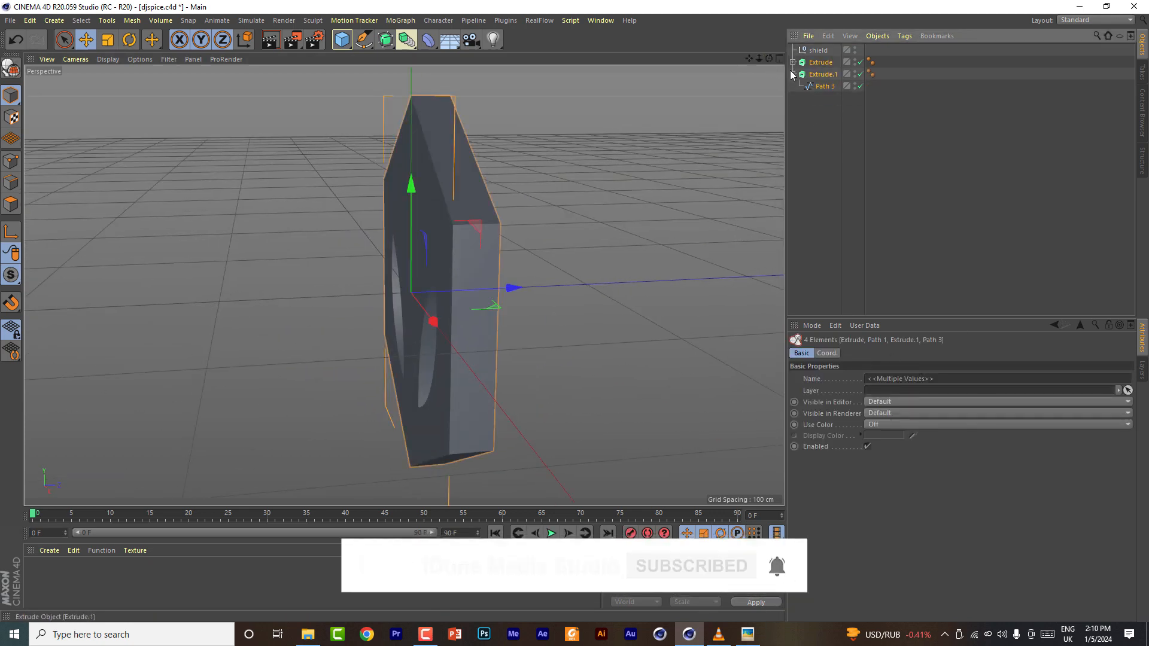
left_click(793, 74)
left_click_drag(813, 97, 829, 57)
- Move the second extrude back along Z by about 10.5 cm
left_click_drag(976, 380, 977, 386)
left_click(823, 63)
left_click(822, 75)
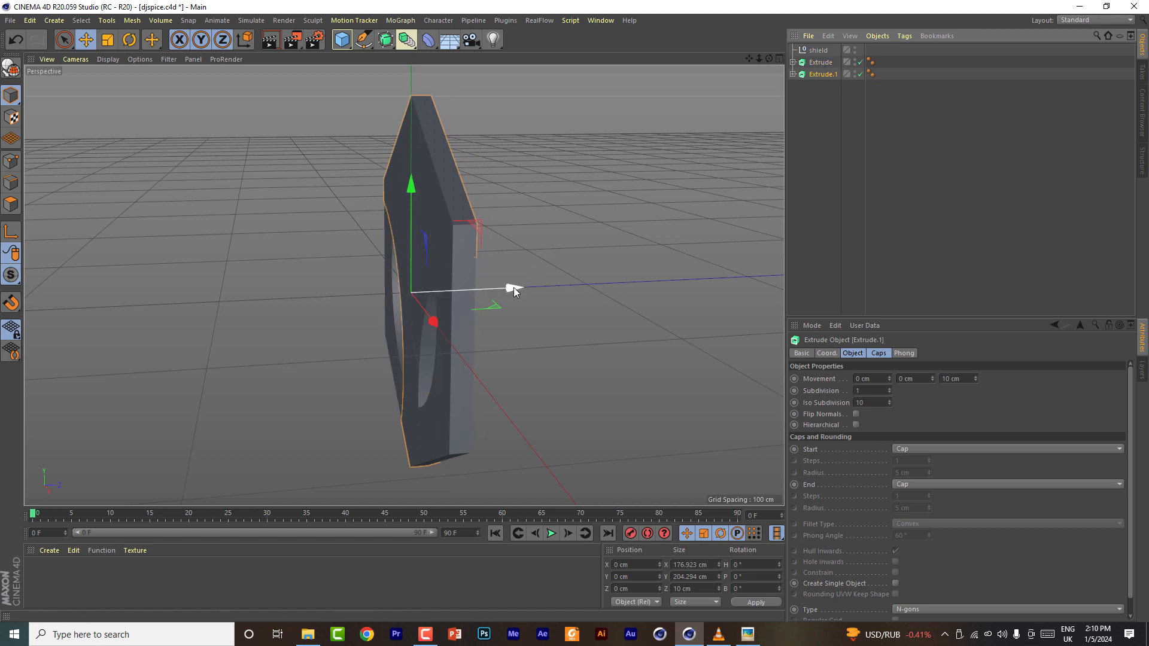
left_click_drag(509, 288, 493, 293)
- Set the second extrude's extrusion depth along Z to 4 cm
left_click_drag(810, 106, 768, 60)
left_click(826, 73)
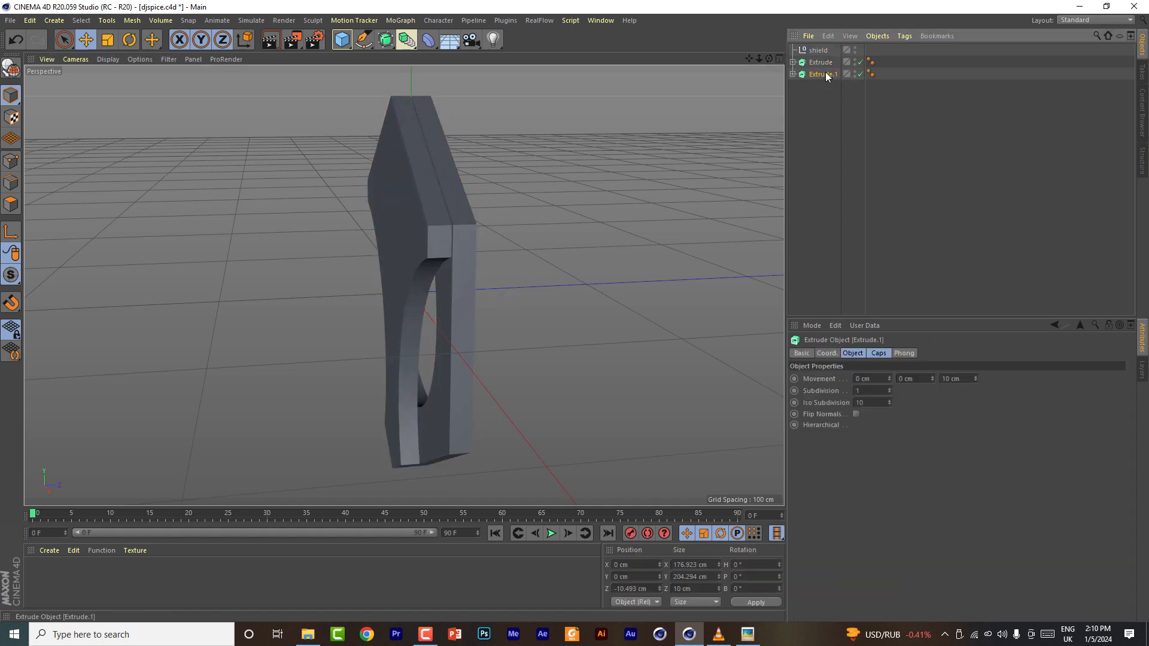
left_click_drag(975, 379, 976, 379)
left_click(975, 380)
left_click(976, 380)
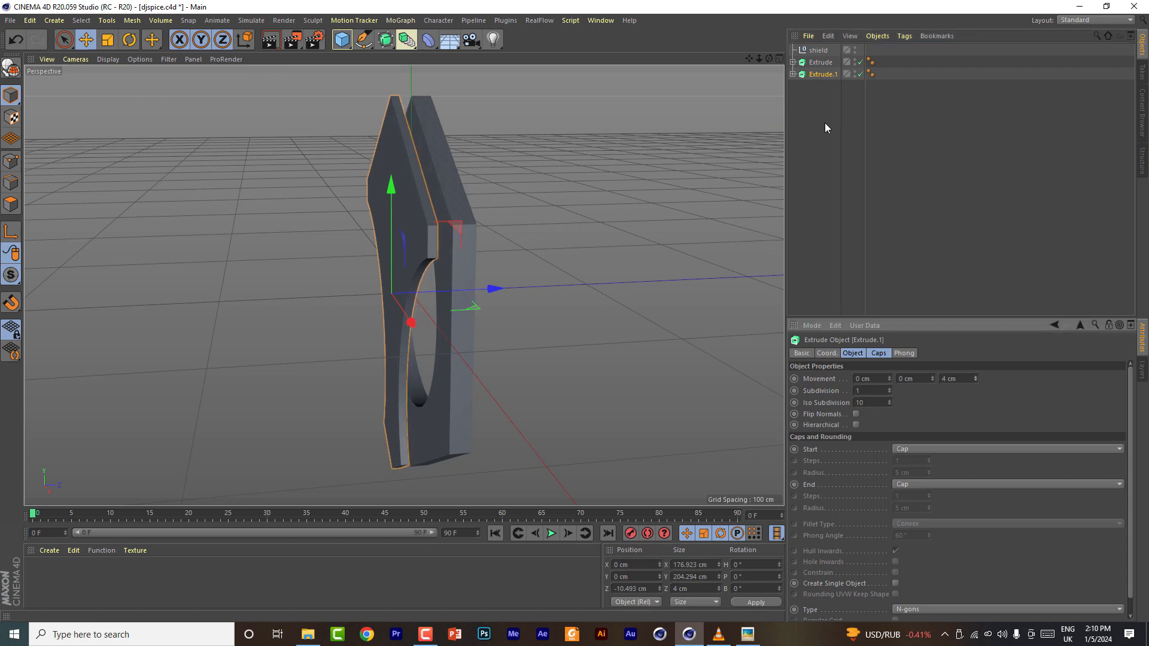
- Select both extrudes and set their cap type to Quadrangles
mouse_move(769, 59)
left_mouse_down()
mouse_move(739, 65)
mouse_move(785, 54)
mouse_move(772, 58)
left_mouse_up()
left_click_drag(818, 96, 827, 63)
left_click(879, 353)
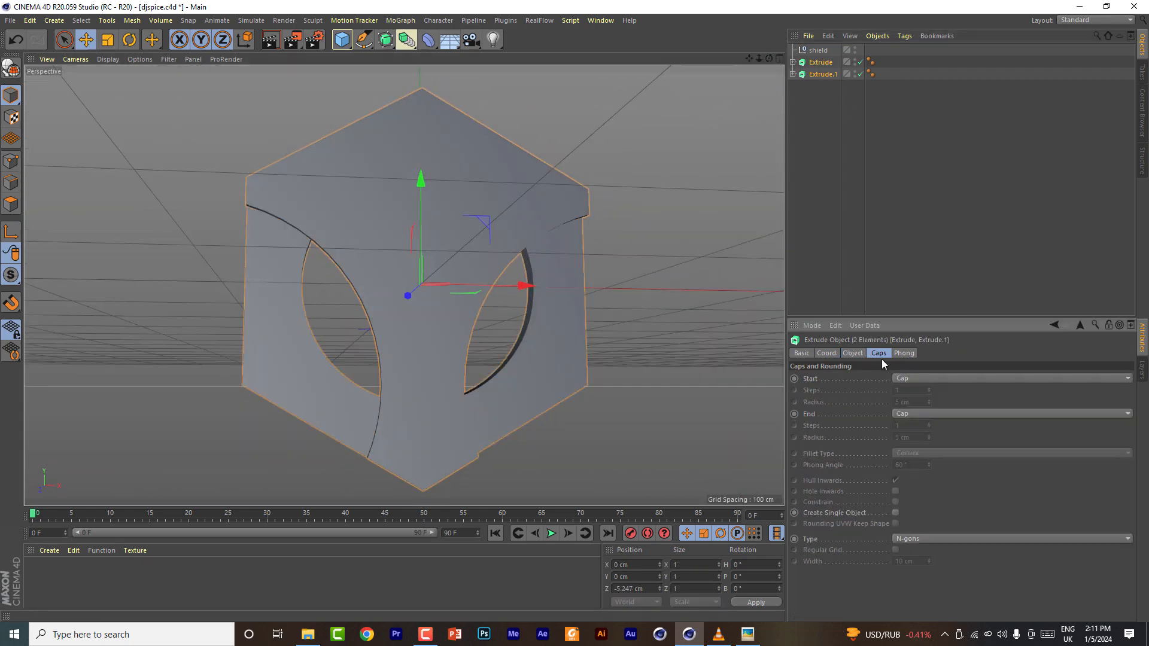
left_click(958, 538)
left_click(958, 563)
- Show shaded lines in the viewport and give both extrudes' caps a regular Triangles grid
left_click(108, 59)
left_click(127, 90)
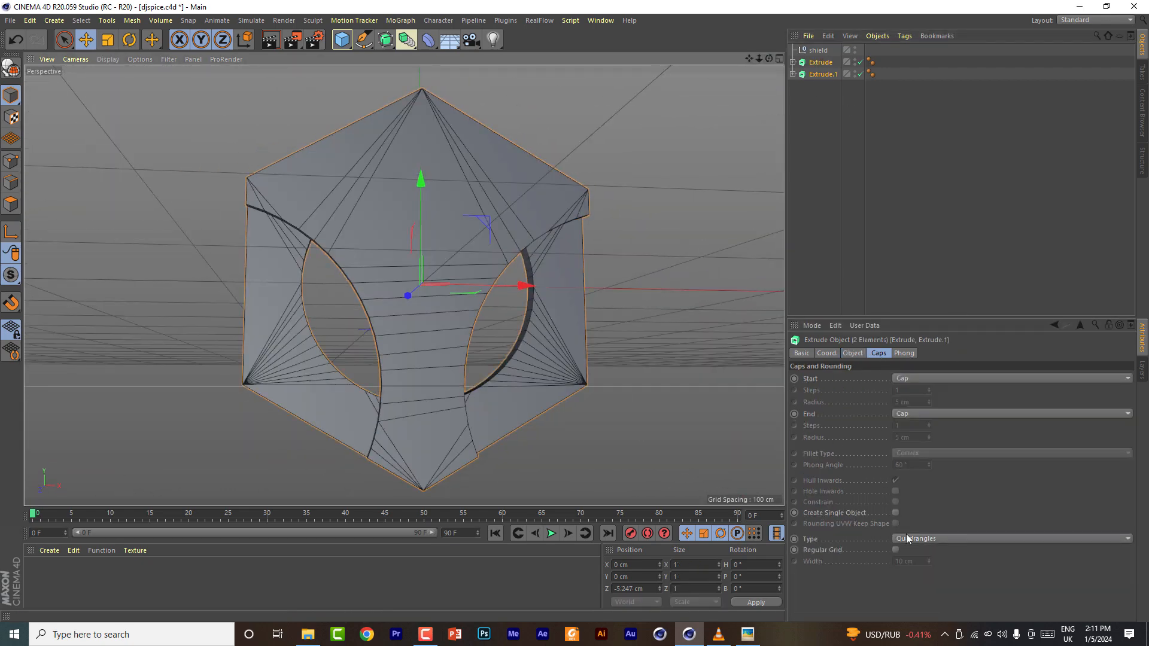
left_click(896, 550)
left_click(916, 539)
left_click(916, 554)
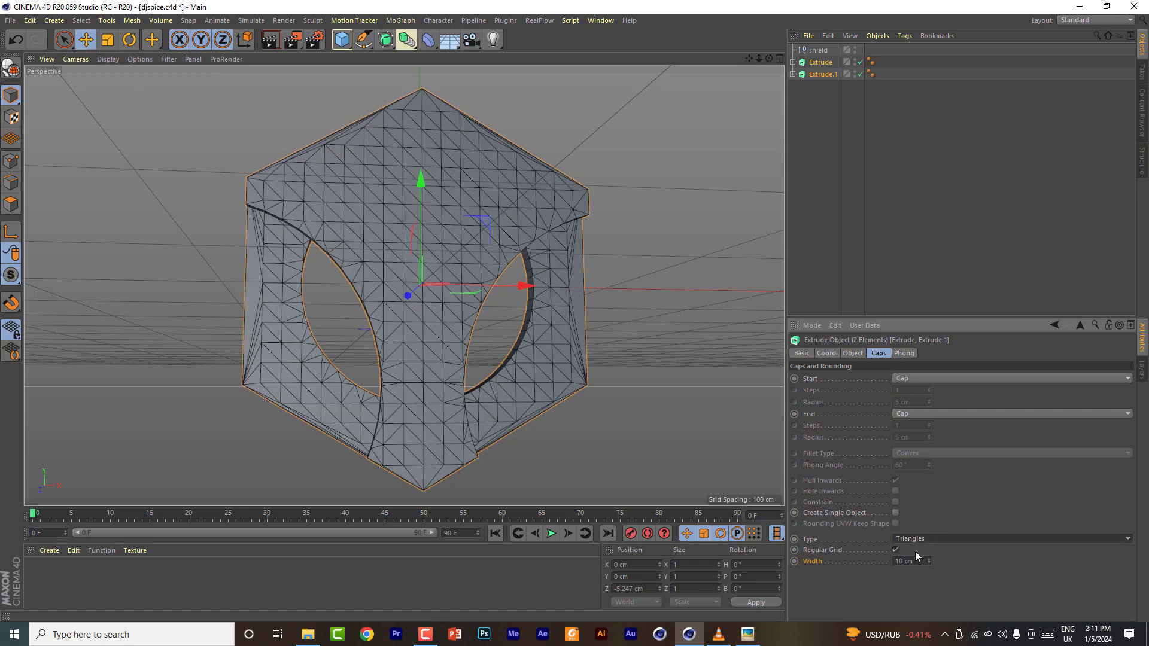
left_click(864, 593)
- Rename the second extrude to inner and the first extrude to main
left_click(828, 95)
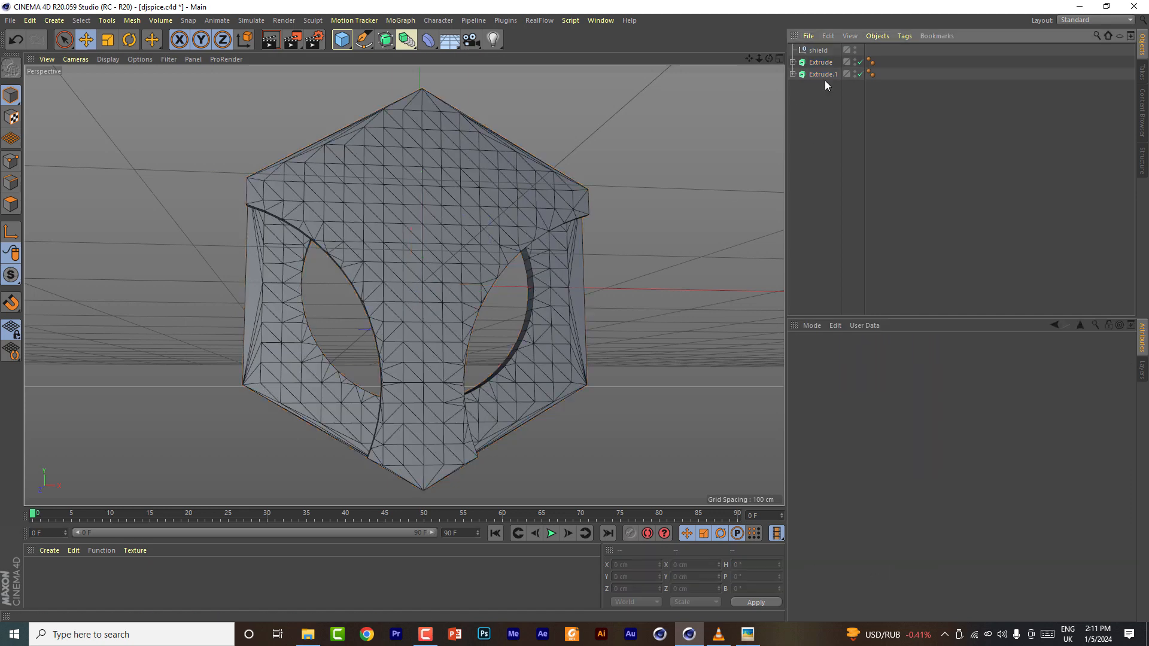
left_click(823, 63)
double_click(823, 74)
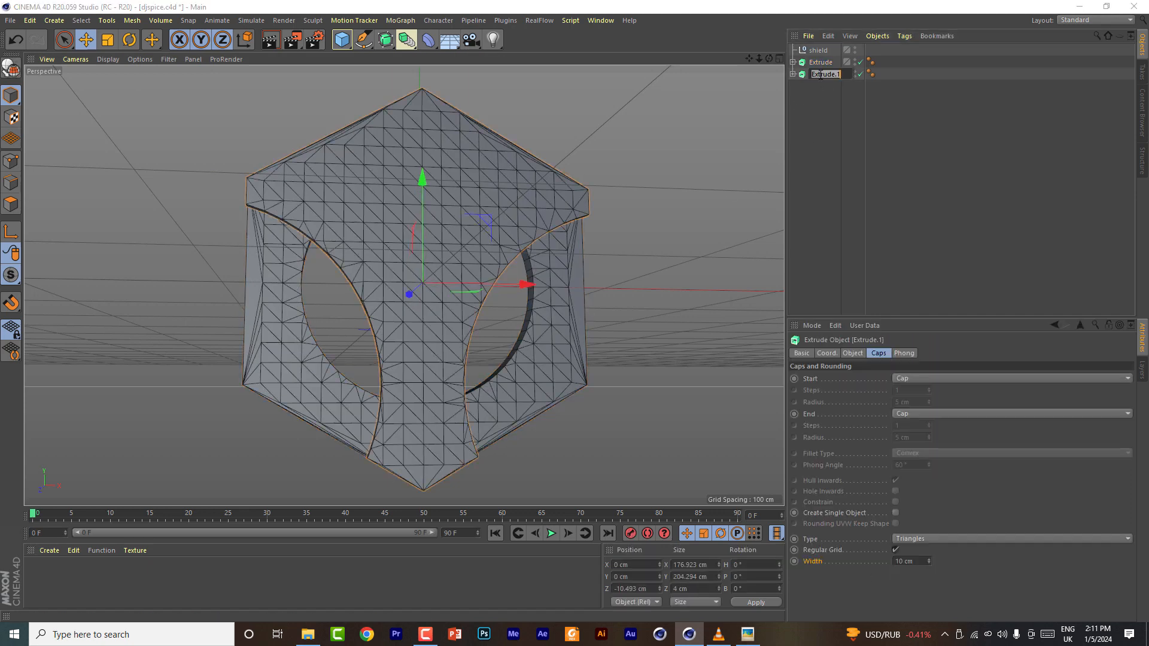
double_click(823, 62)
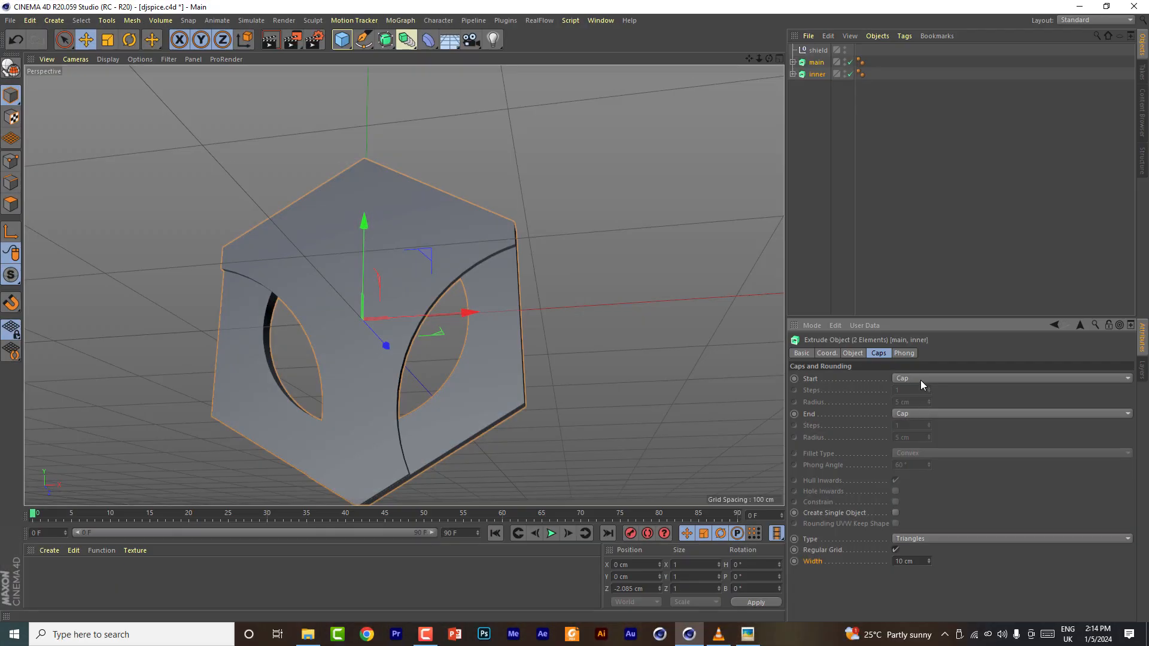
- Set both the Start and End caps of both extrudes to Fillet Cap
left_click(920, 379)
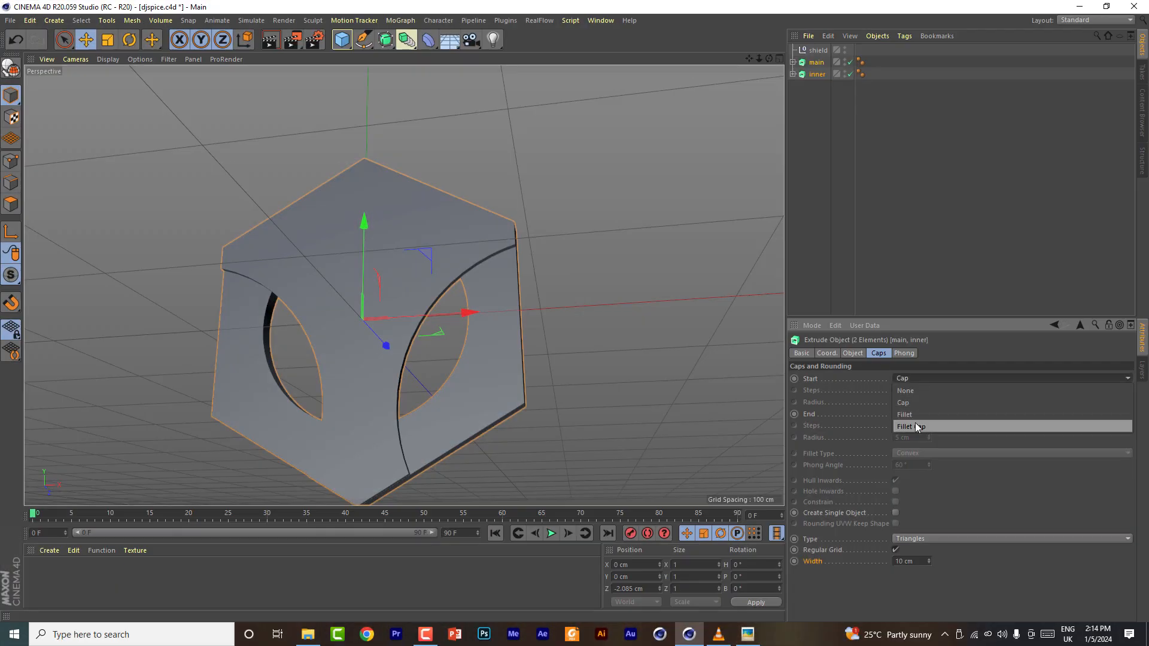
left_click(917, 427)
left_click_drag(769, 59, 868, 149)
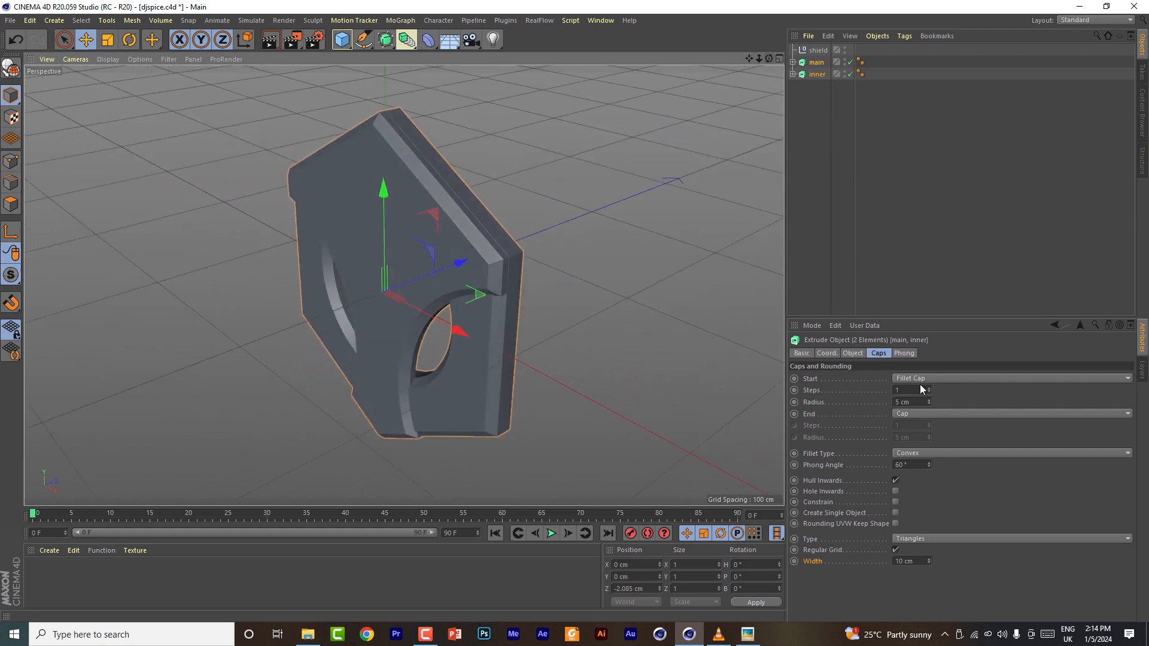
left_click(921, 413)
left_click(918, 459)
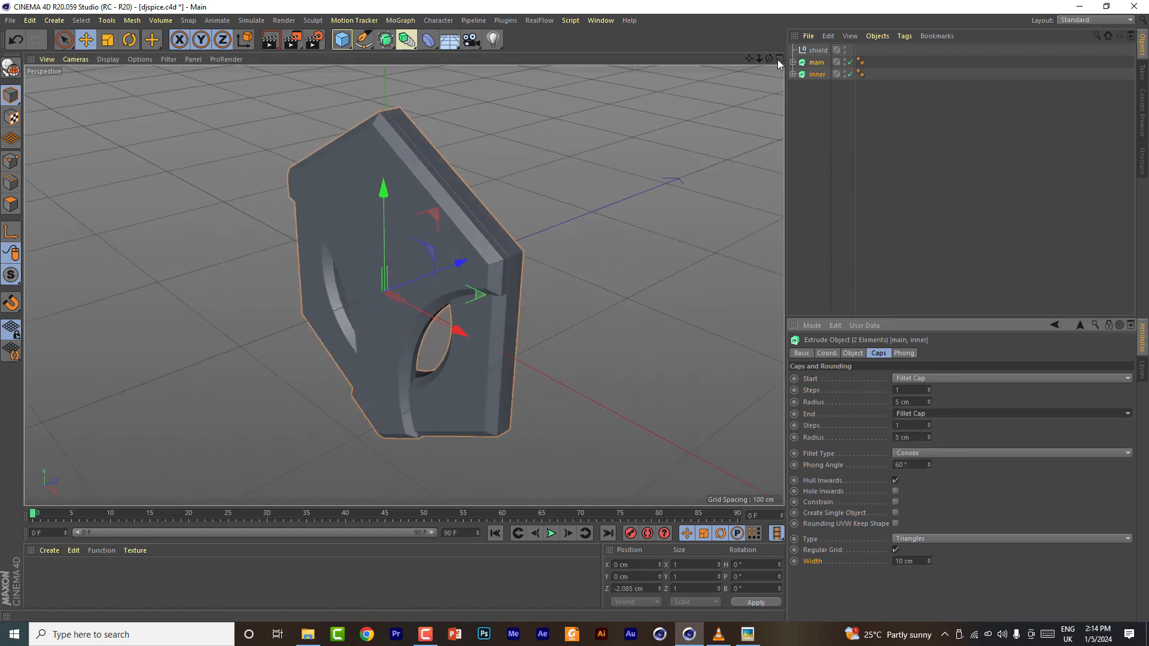
- Set the inner extrude's end fillet radius to 1 cm
left_click_drag(779, 63, 850, 95)
left_click(815, 74)
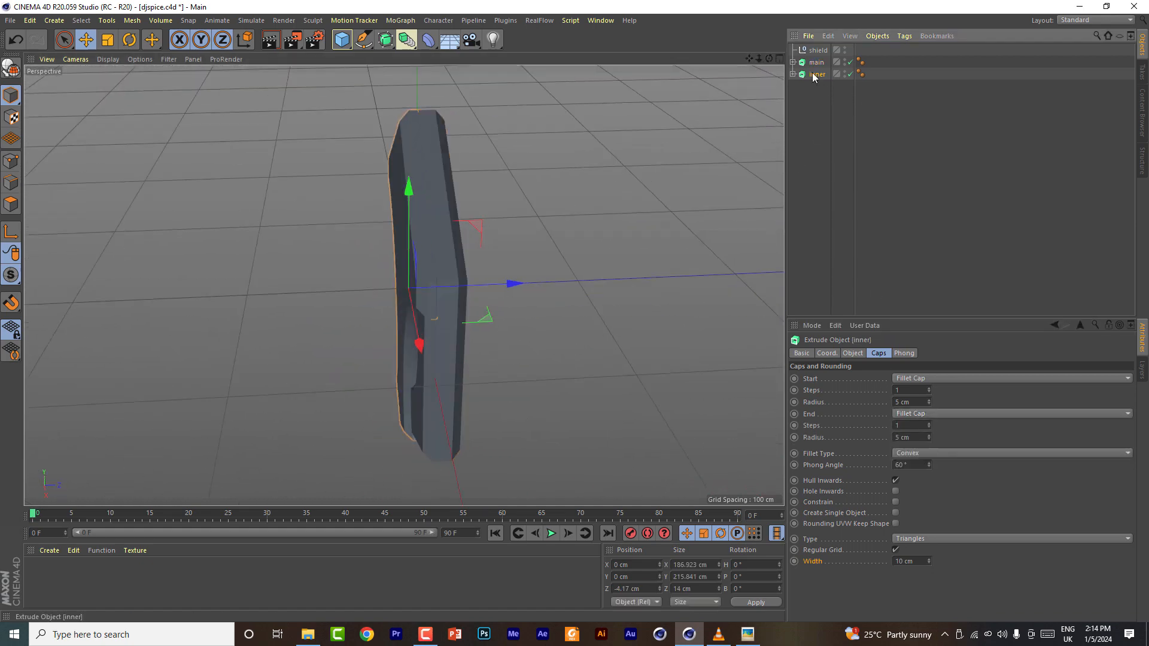
left_click(930, 440)
left_click(930, 440)
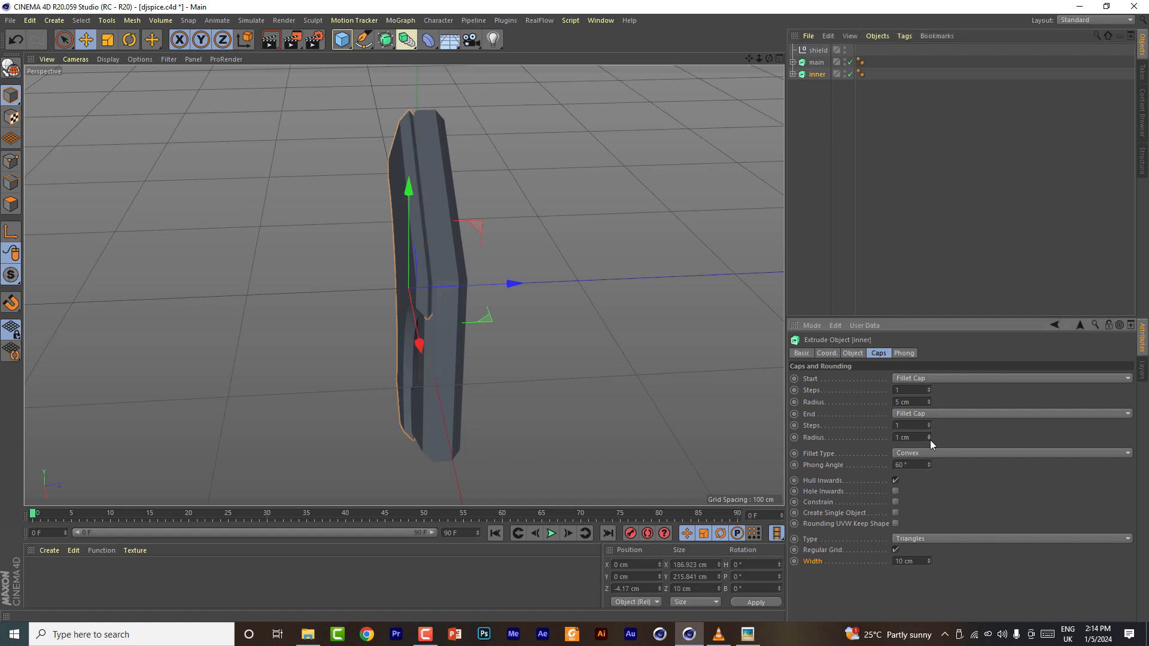
- Set the main extrude's start fillet radius to 1 cm
left_click_drag(770, 58, 839, 20)
left_click(817, 62)
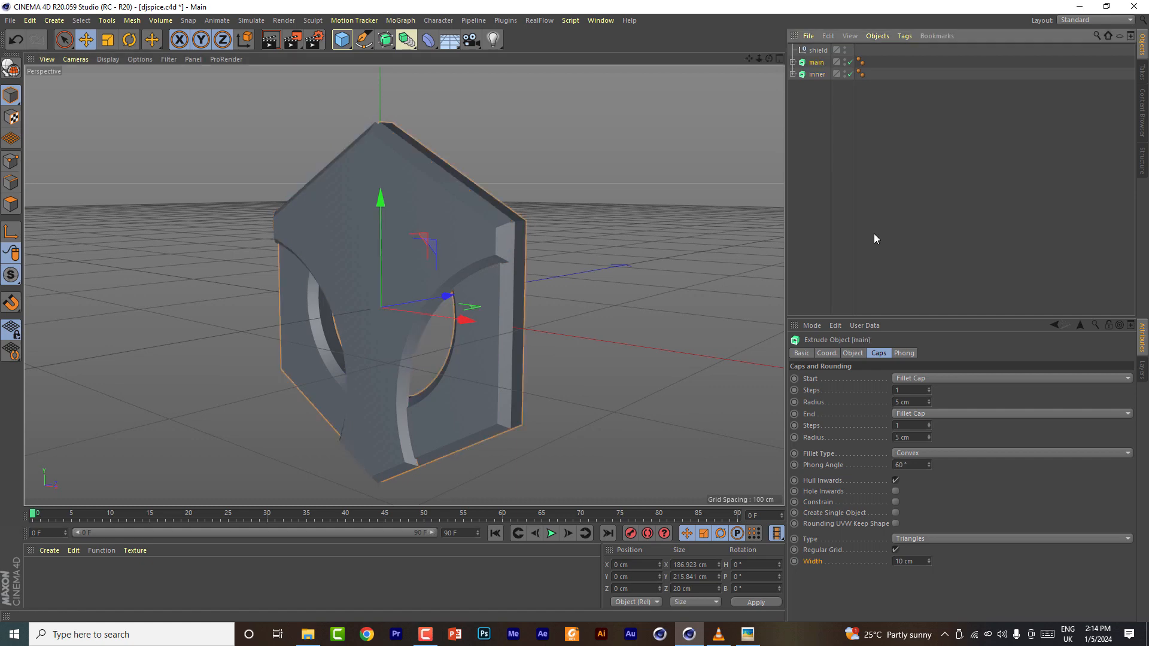
left_click(929, 405)
left_click(929, 405)
left_click(929, 404)
left_click(930, 405)
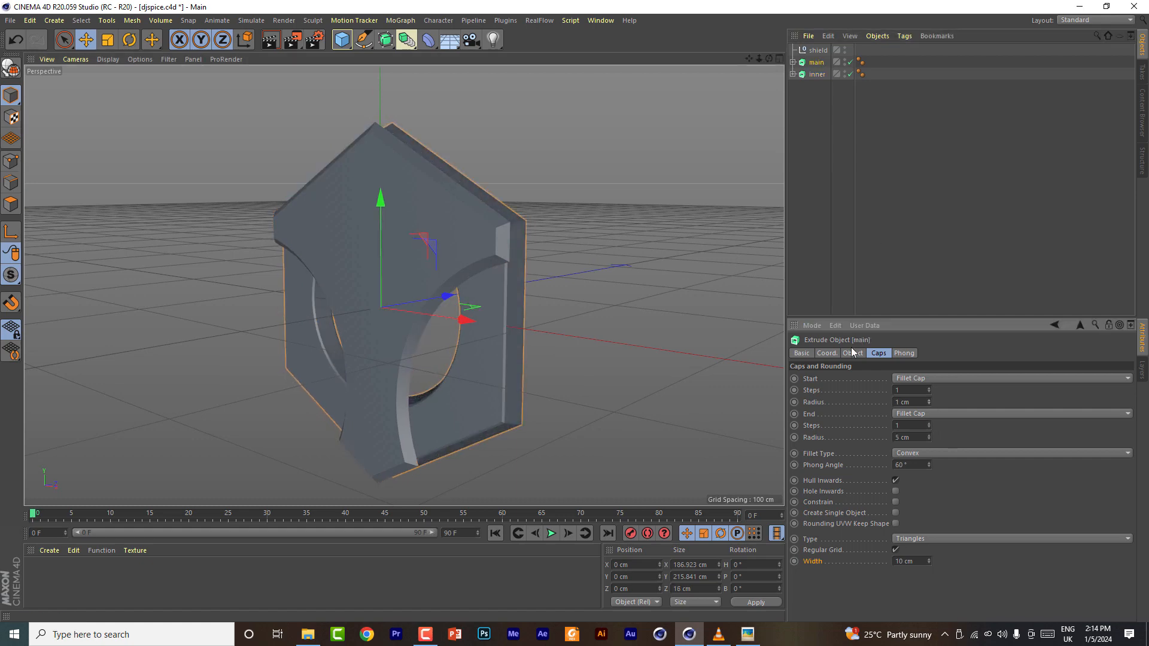
- Set the inner extrude's start fillet radius to 2 cm
left_click_drag(770, 59, 754, 102)
left_click(817, 74)
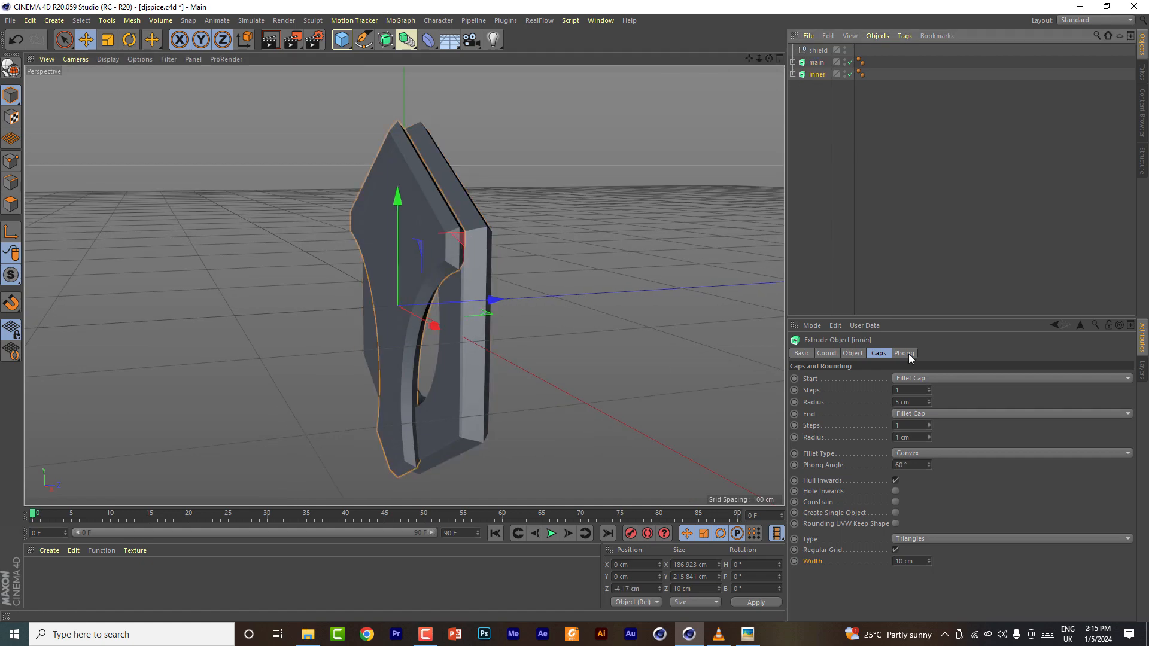
left_click(928, 404)
left_click(929, 403)
left_click(928, 403)
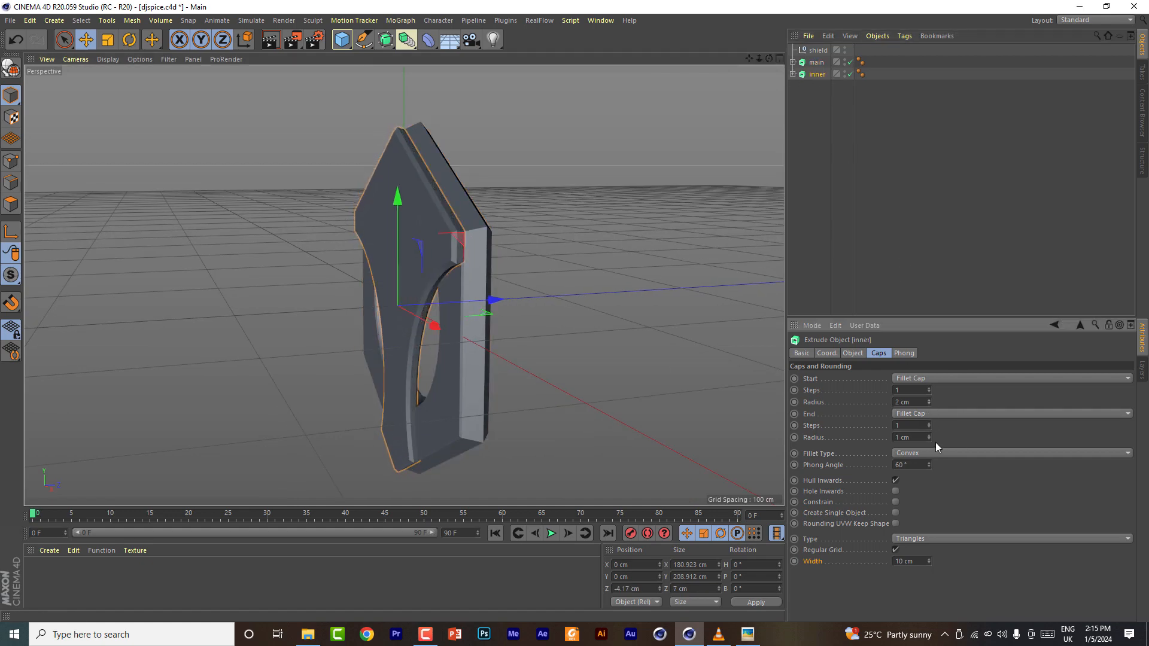
- Change the inner extrude's end cap type to Cap
left_click_drag(768, 58, 943, 51)
left_click(930, 415)
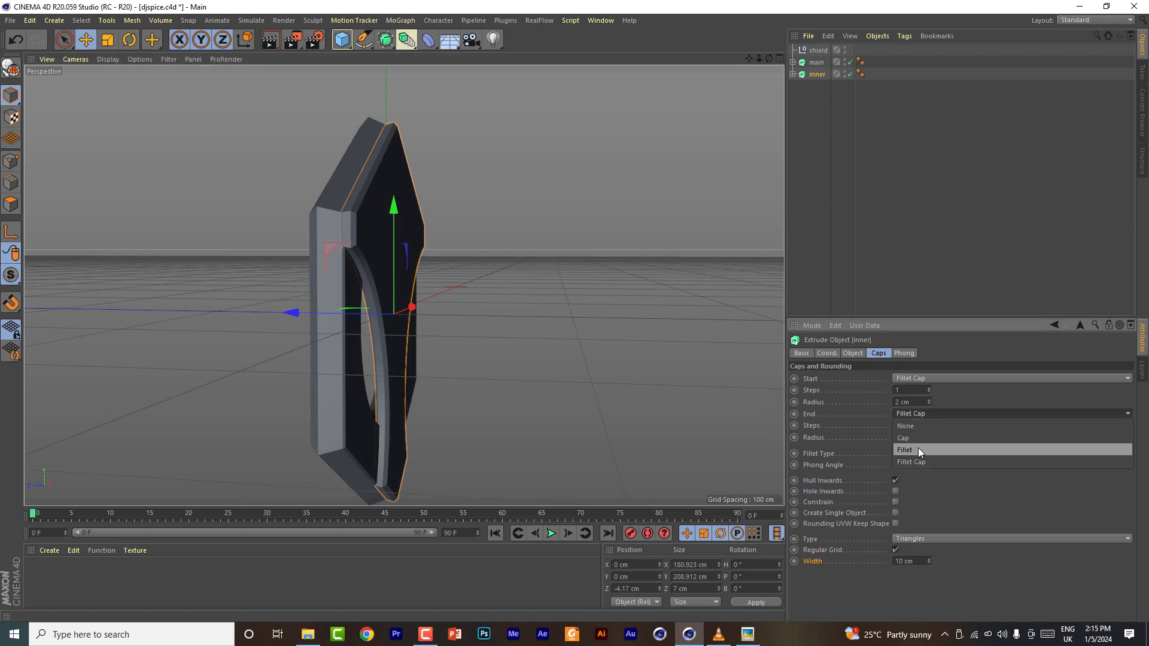
left_click(918, 448)
left_click(917, 414)
left_click(915, 438)
- Add a Tube oriented +Z and resize it to about 19.8 cm inner and 29.3 cm outer radius
left_click_drag(768, 58, 838, 107)
left_click_drag(404, 285, 368, 242)
mouse_move(769, 58)
left_mouse_down()
mouse_move(742, 65)
mouse_move(765, 64)
left_mouse_up()
left_click(341, 40)
left_click(560, 101)
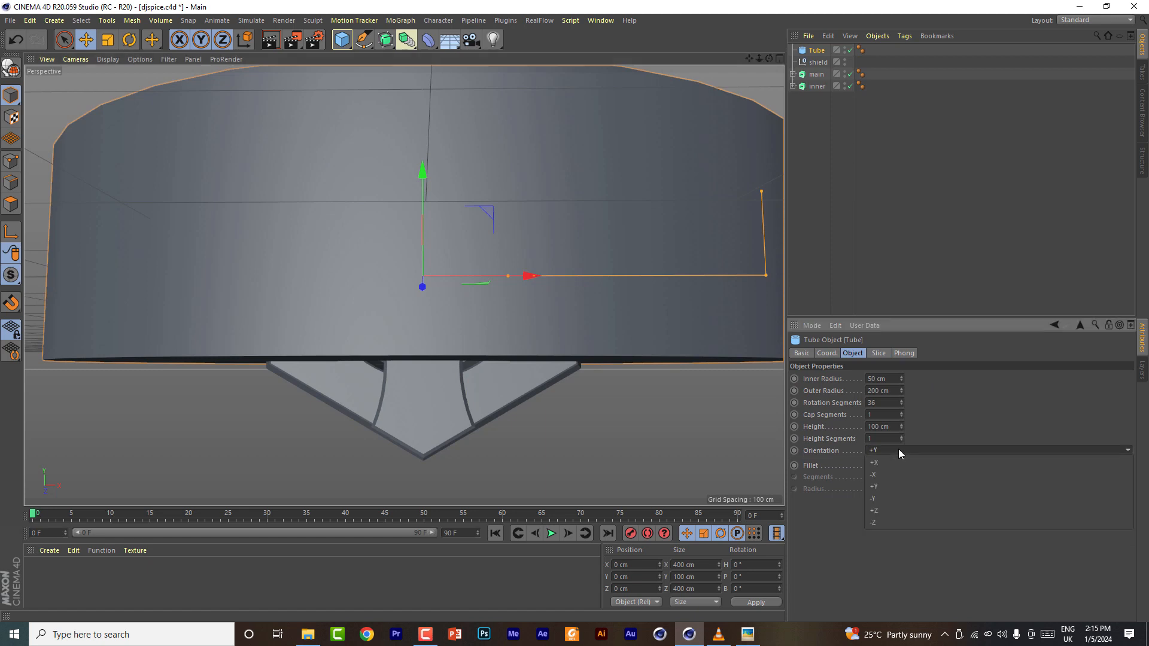
left_click(898, 450)
left_click(884, 475)
left_click(886, 450)
left_click(887, 509)
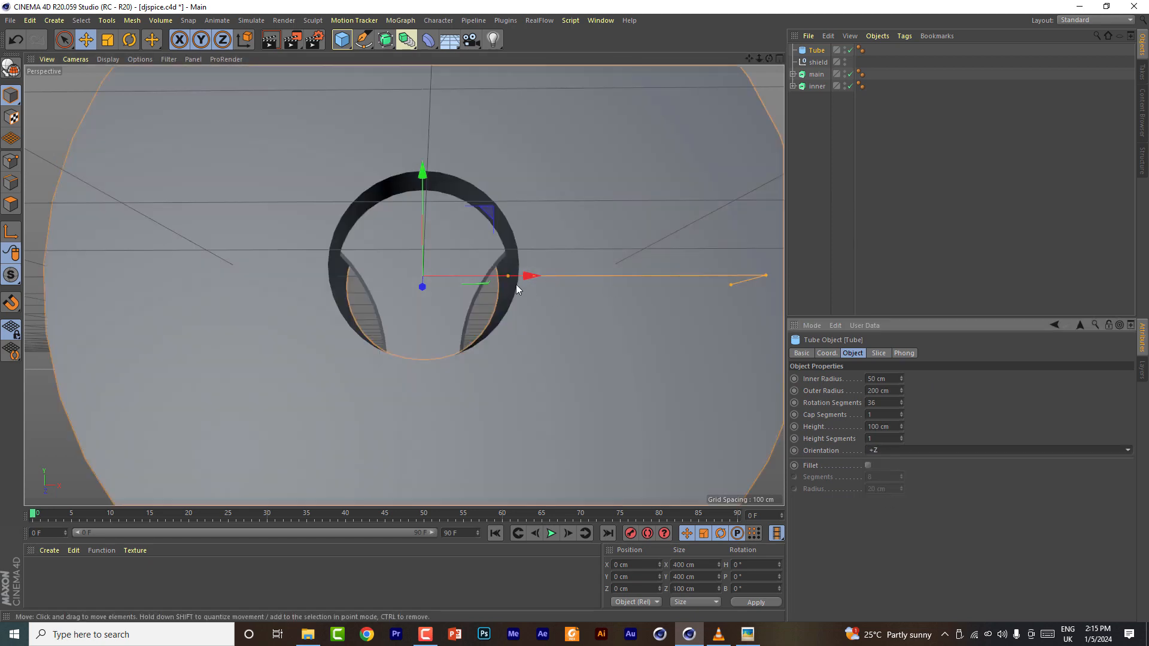
left_click_drag(499, 276, 469, 281)
left_click_drag(766, 275, 472, 281)
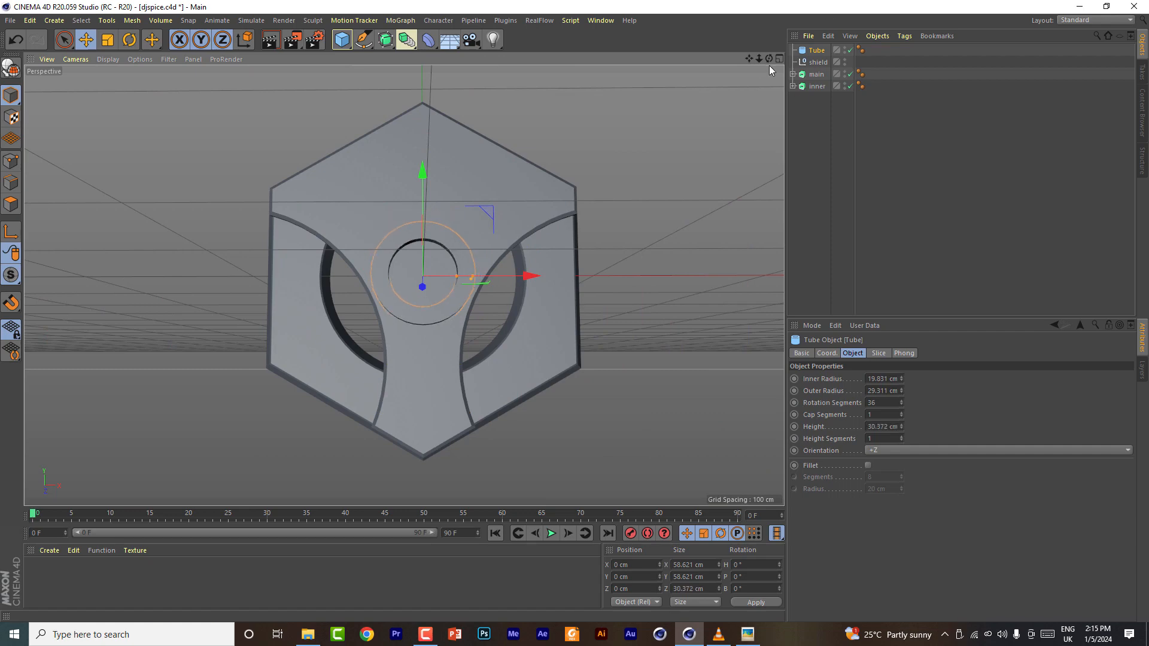
- Reduce the tube's height to about 6 cm
mouse_move(769, 59)
left_mouse_down()
mouse_move(850, 62)
mouse_move(799, 77)
mouse_move(772, 66)
left_mouse_up()
scroll(395, 260, "up", 5)
left_click_drag(340, 251, 376, 259)
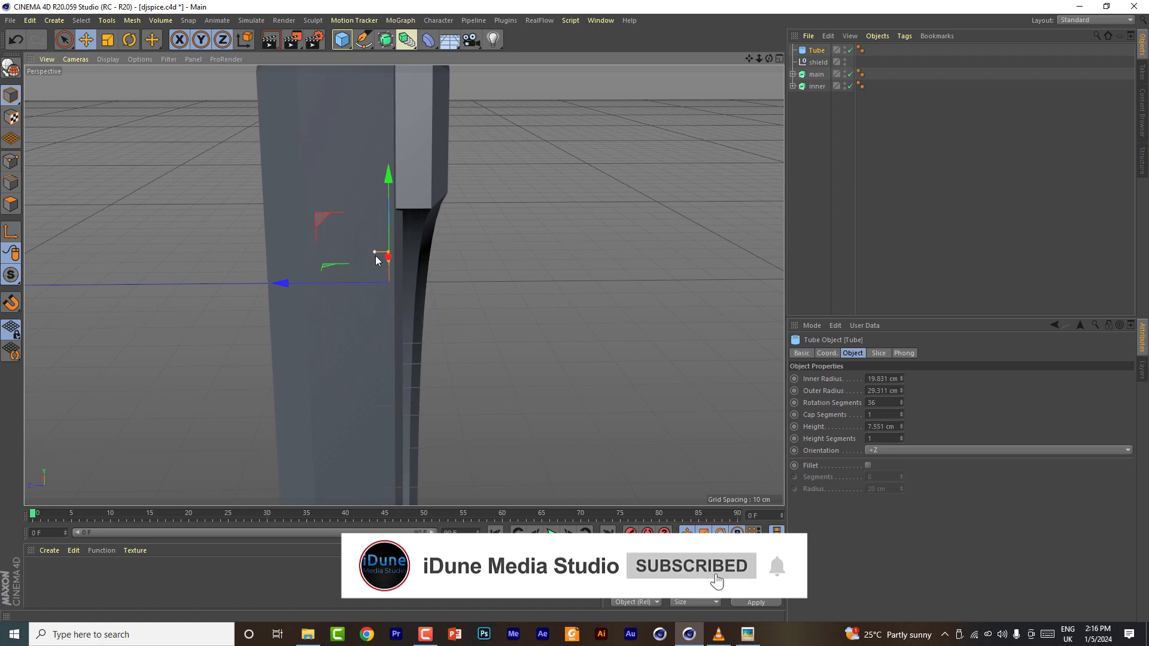
left_click_drag(772, 60, 802, 67)
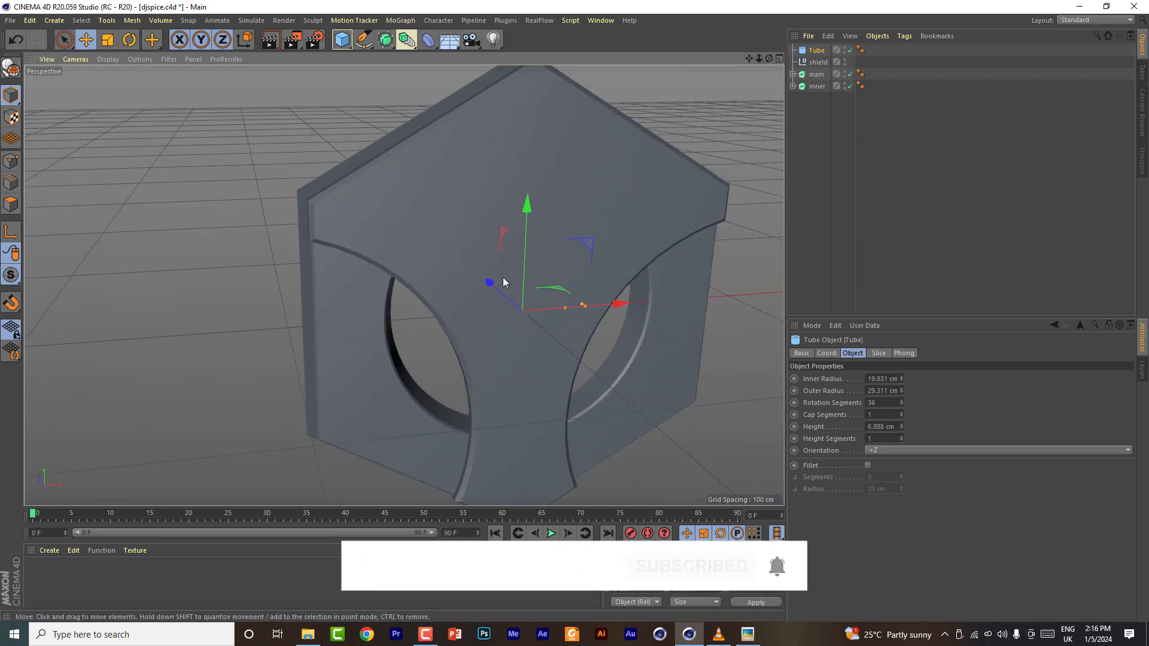
- Add a sphere of about 16.8 cm radius at the tube's centre
left_click_drag(344, 40, 582, 78)
left_click_drag(726, 295, 561, 323)
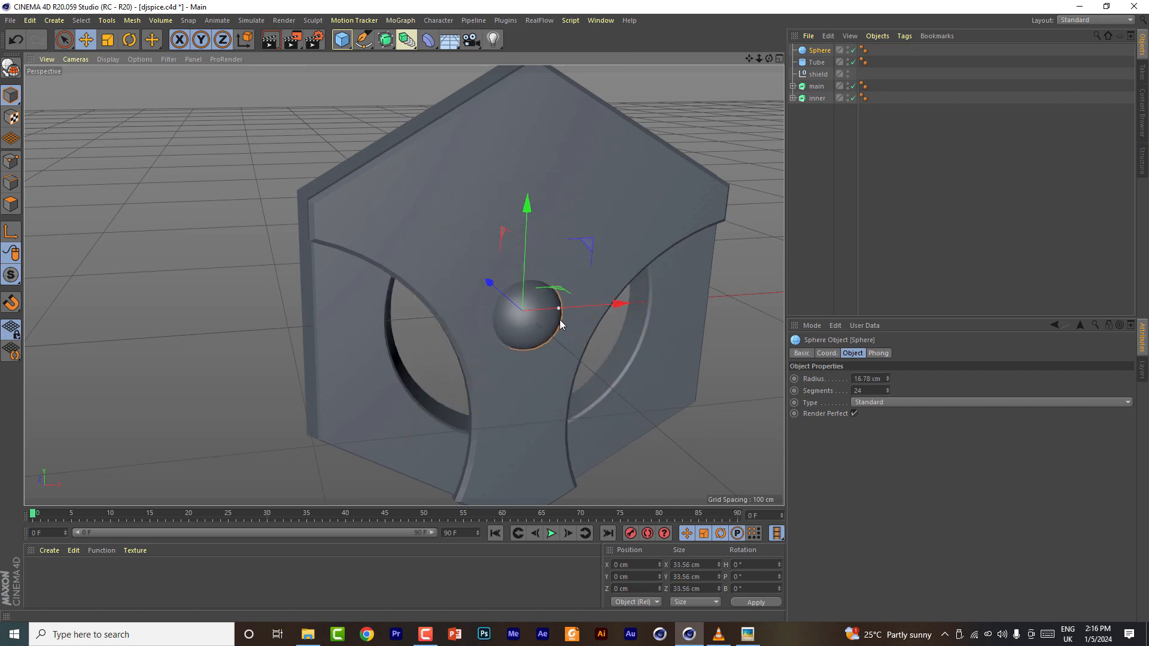
- Group the sphere and tube into a null named inner and delete the shield null
left_click(820, 65, "shift")
left_click(818, 51)
left_click(818, 64, "shift")
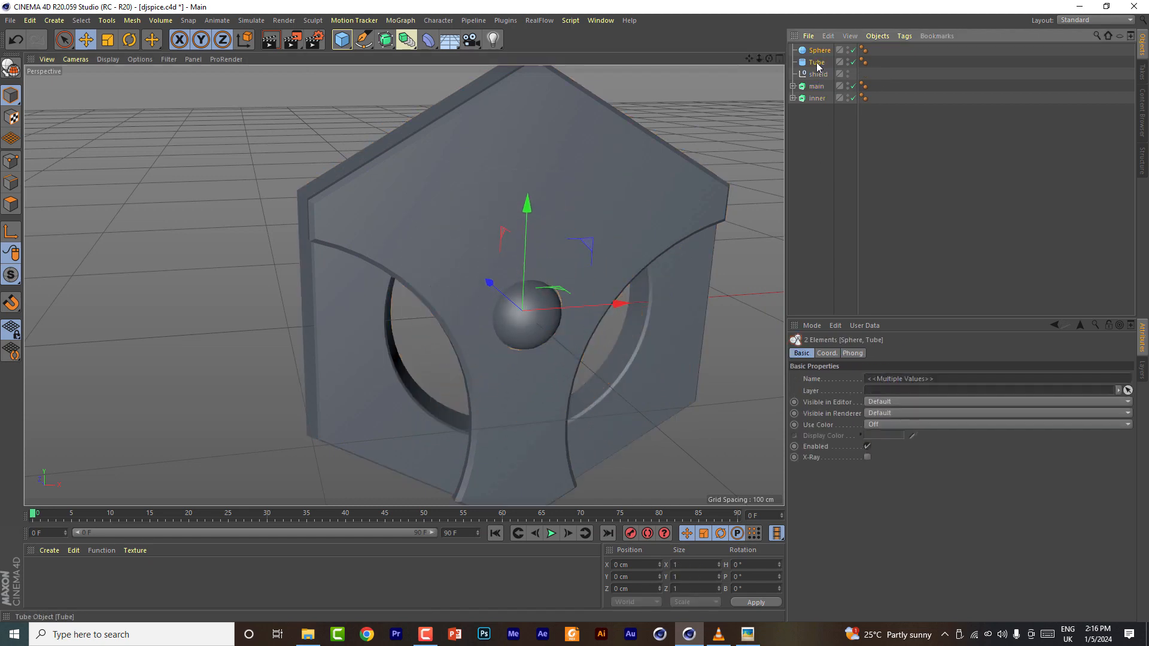
key("alt+g")
double_click(818, 50)
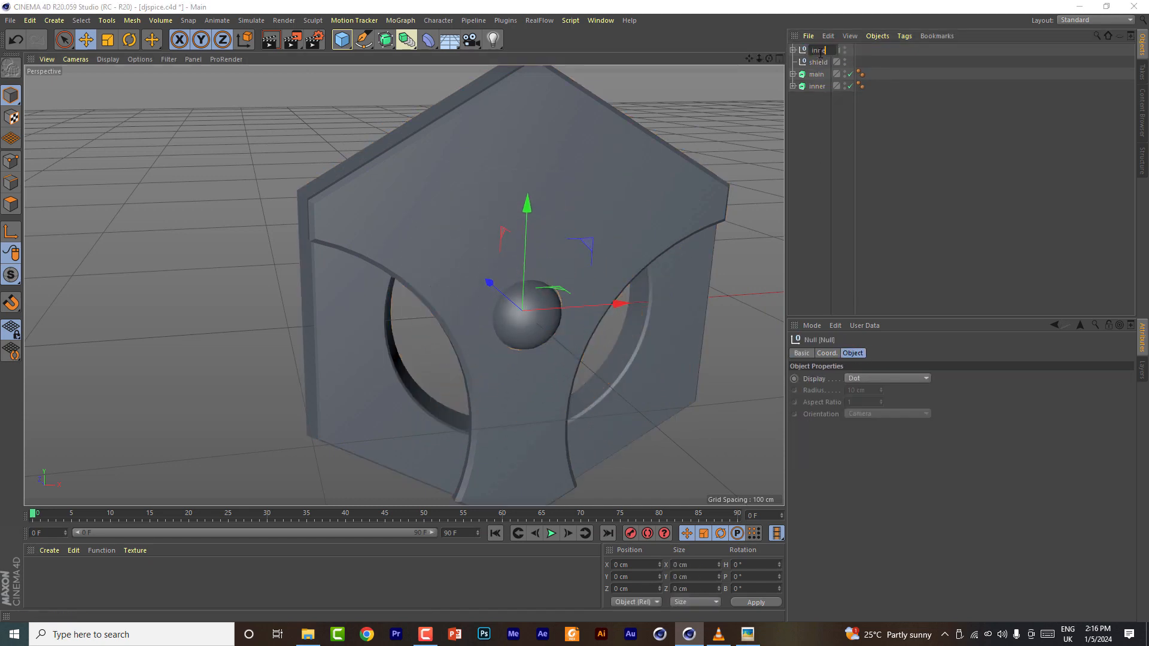
left_click(820, 62)
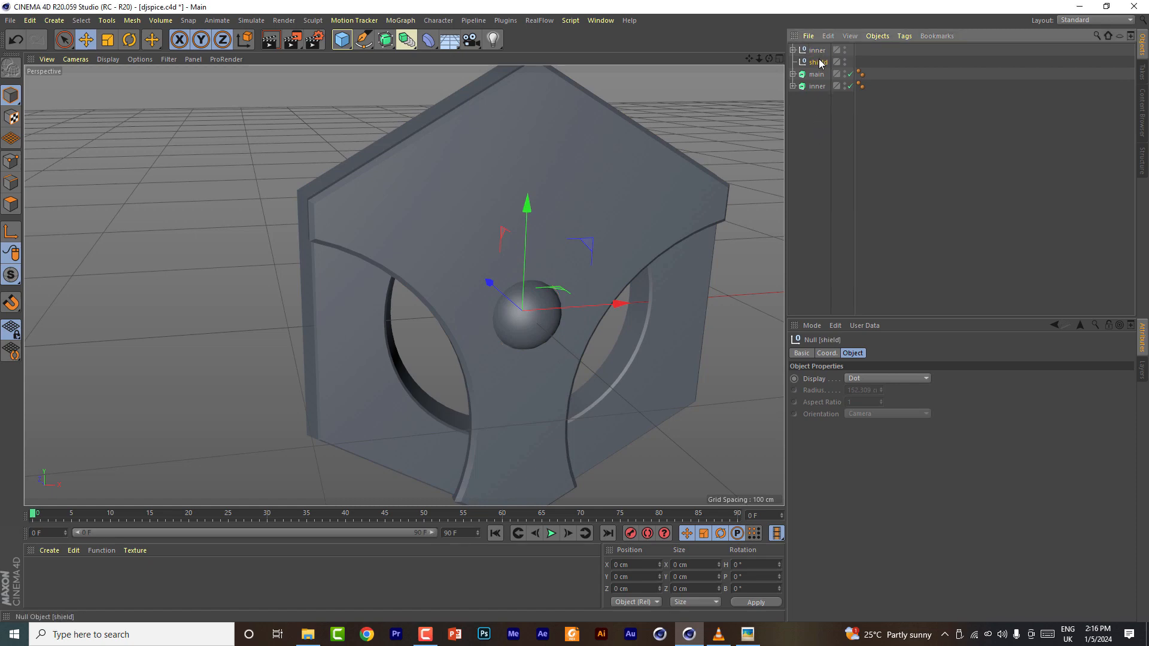
key("Delete")
- Move the inner group up to the shield's top and scale it down to about 67%
left_click(818, 50)
left_click_drag(527, 203, 532, 37)
left_click_drag(497, 133, 507, 135)
mouse_move(749, 58)
left_mouse_down()
mouse_move(685, 149)
mouse_move(599, 107)
mouse_move(762, 59)
left_mouse_up()
left_click(107, 42)
left_click_drag(513, 145, 486, 154)
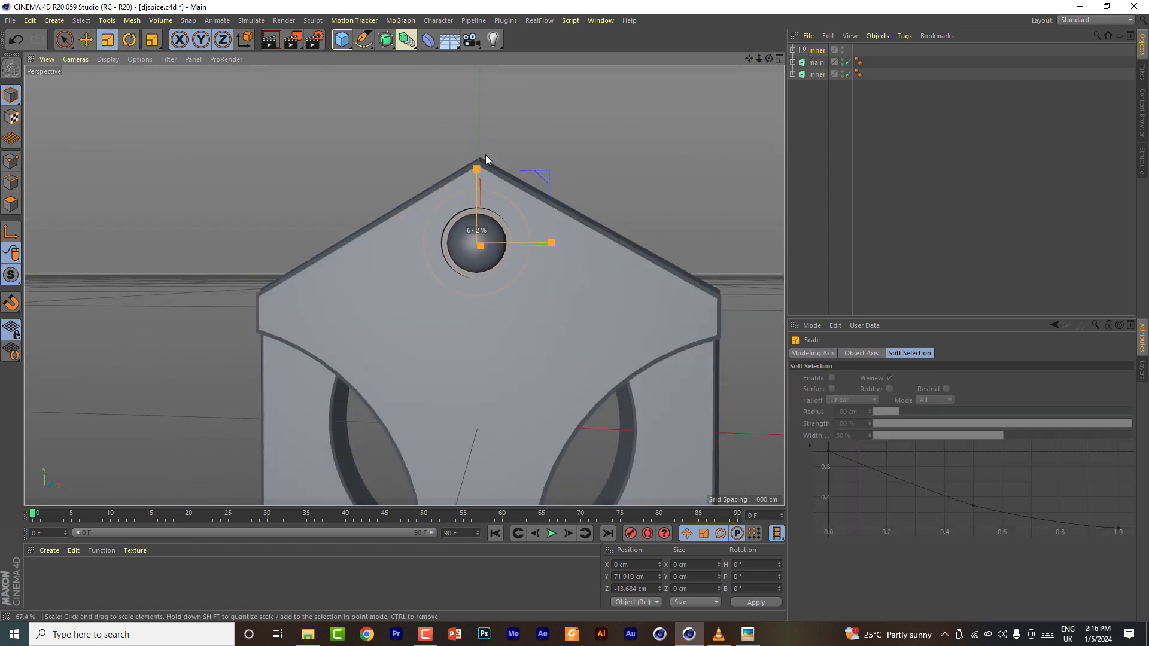
- Align the inner group just below the shield's top point in the front view
left_click(780, 58)
left_click(780, 286)
scroll(538, 322, "up", 5)
scroll(538, 322, "up", 3)
left_click_drag(580, 264, 529, 292)
left_click_drag(475, 205, 474, 160)
- Set the sphere's radius to about 10.1 cm
left_click(793, 50)
left_click(826, 63)
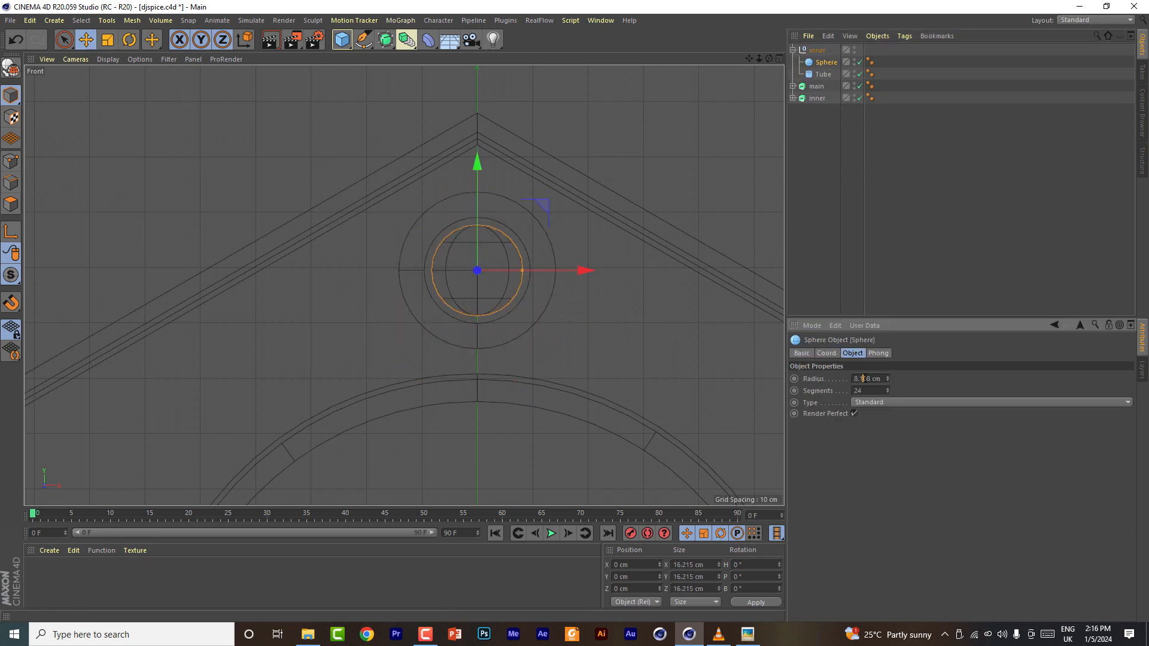
left_click_drag(887, 379, 888, 380)
- Move the inner group forward in depth so it sits on the shield's front face
left_click(779, 59)
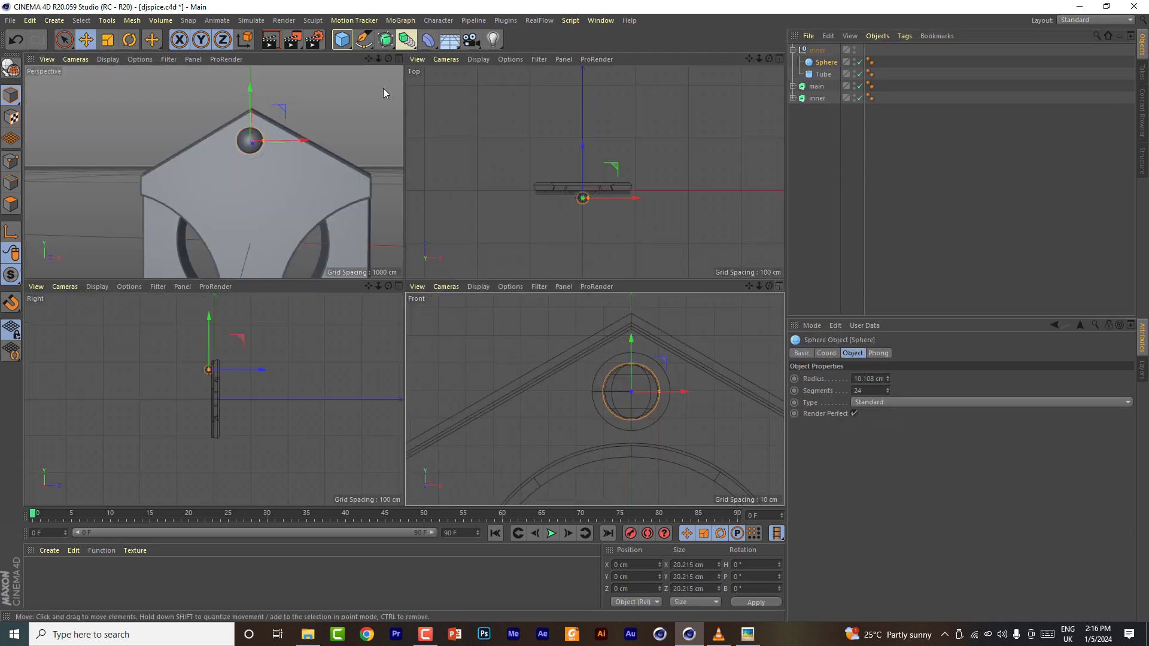
left_click(400, 59)
left_click_drag(404, 286, 276, 341, "alt")
left_click_drag(769, 59, 720, 76)
left_click(817, 50)
left_click_drag(502, 297, 531, 298)
- Enable fillet on the tube and try to set its fillet radius to 2 cm
left_click(826, 62)
left_click_drag(769, 59, 800, 54)
left_click(822, 74)
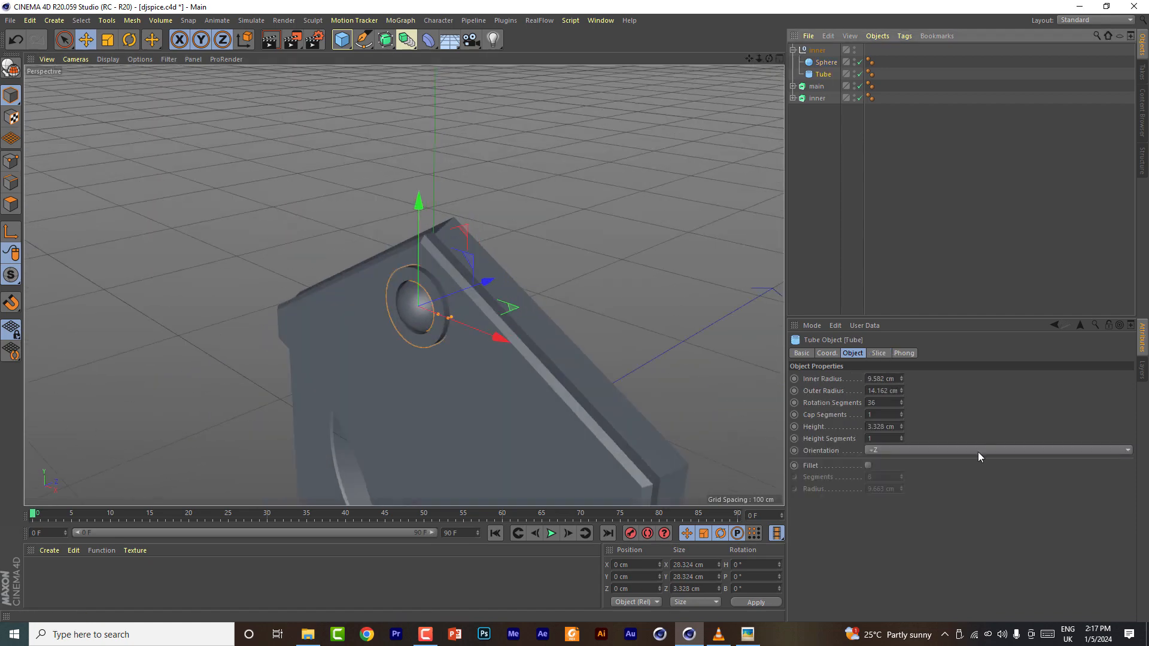
left_click(869, 466)
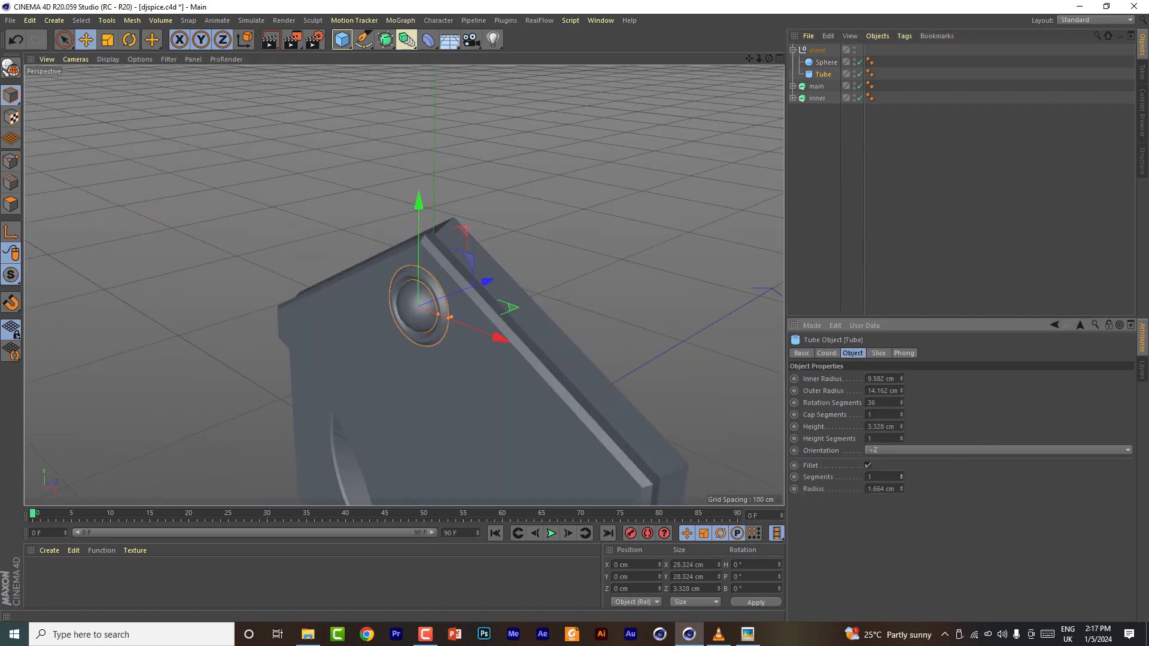
left_click_drag(898, 489, 842, 487)
type("2")
key("Tab")
- Move the inner group slightly down toward the shield's top corner
scroll(419, 338, "up", 4)
left_click_drag(418, 339, 506, 293, "alt")
left_click_drag(404, 286, 405, 270, "alt")
left_click_drag(758, 58, 730, 61)
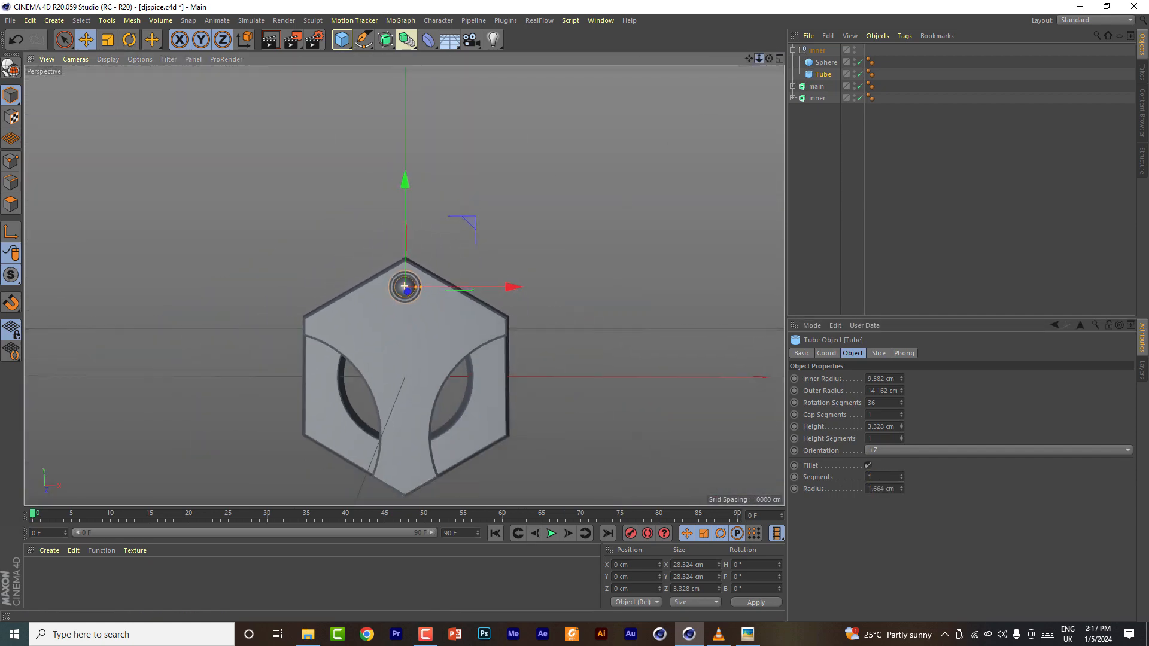
left_click(817, 49)
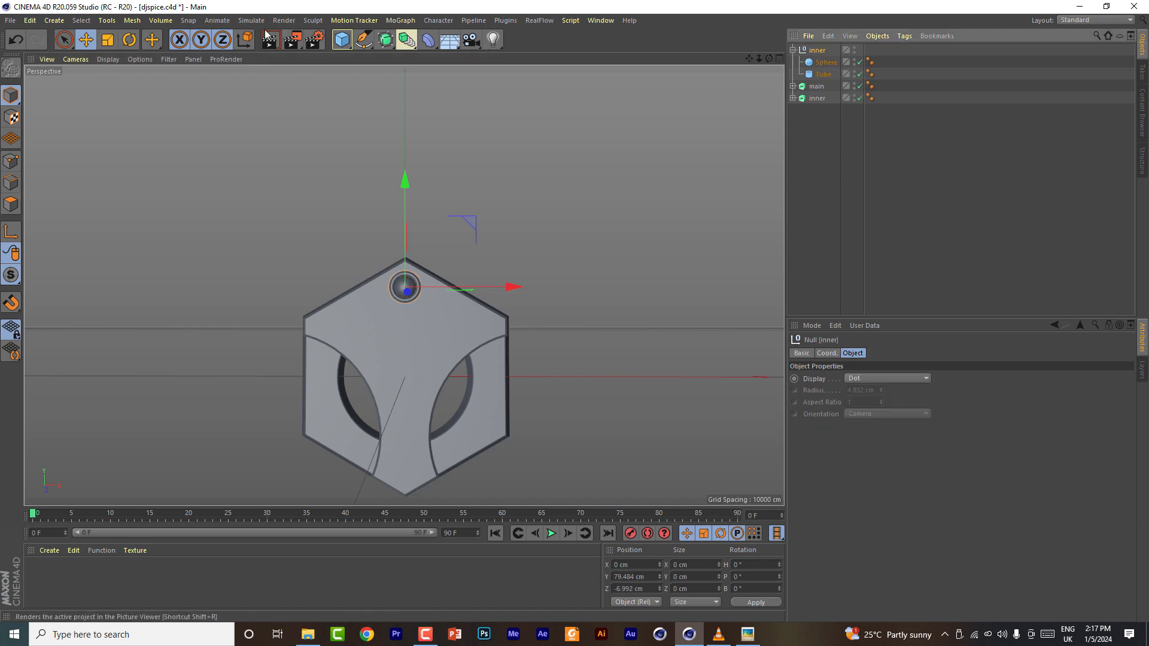
left_click(107, 41)
left_click_drag(551, 238, 740, 170)
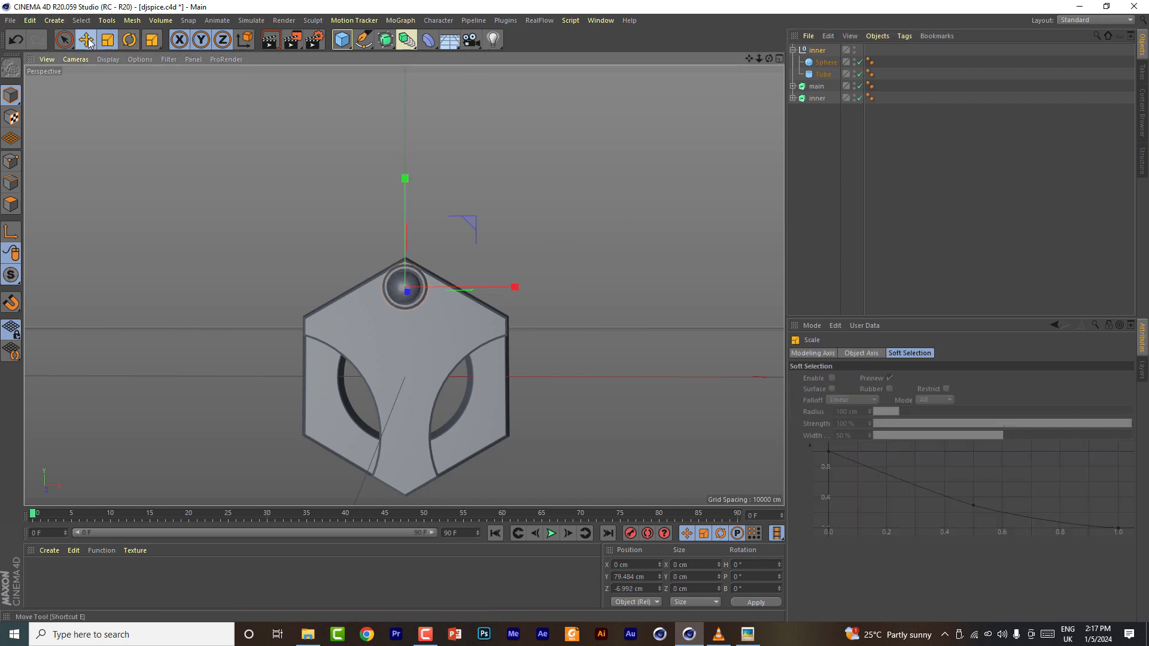
left_click(86, 40)
left_click_drag(404, 181, 404, 197)
left_click_drag(749, 59, 791, 1)
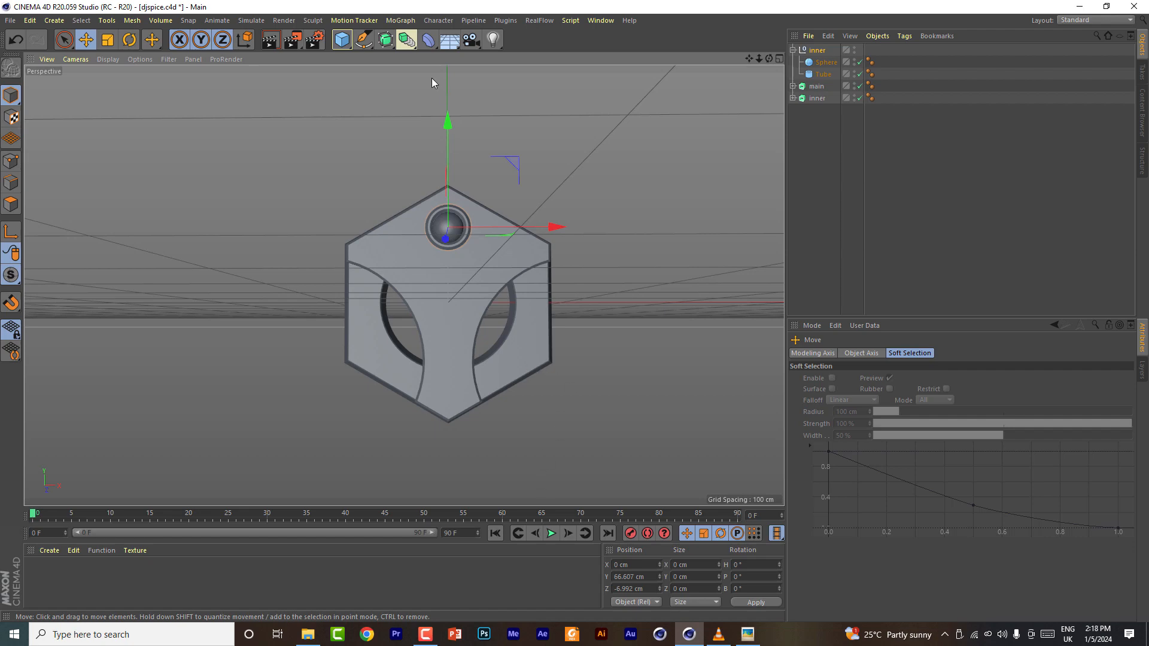
left_click(364, 41)
key("Escape")
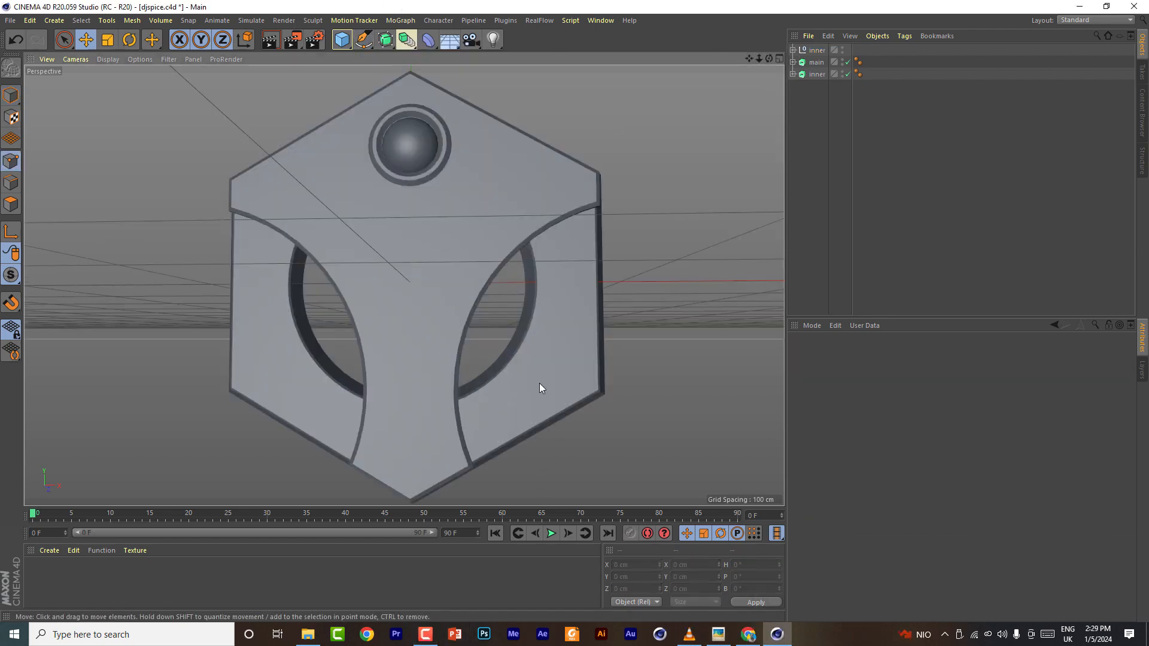
mouse_move(770, 59)
left_mouse_down()
mouse_move(718, 78)
mouse_move(604, 78)
mouse_move(754, 59)
mouse_move(769, 73)
mouse_move(778, 51)
left_mouse_up()
left_click(346, 40)
left_click(443, 57)
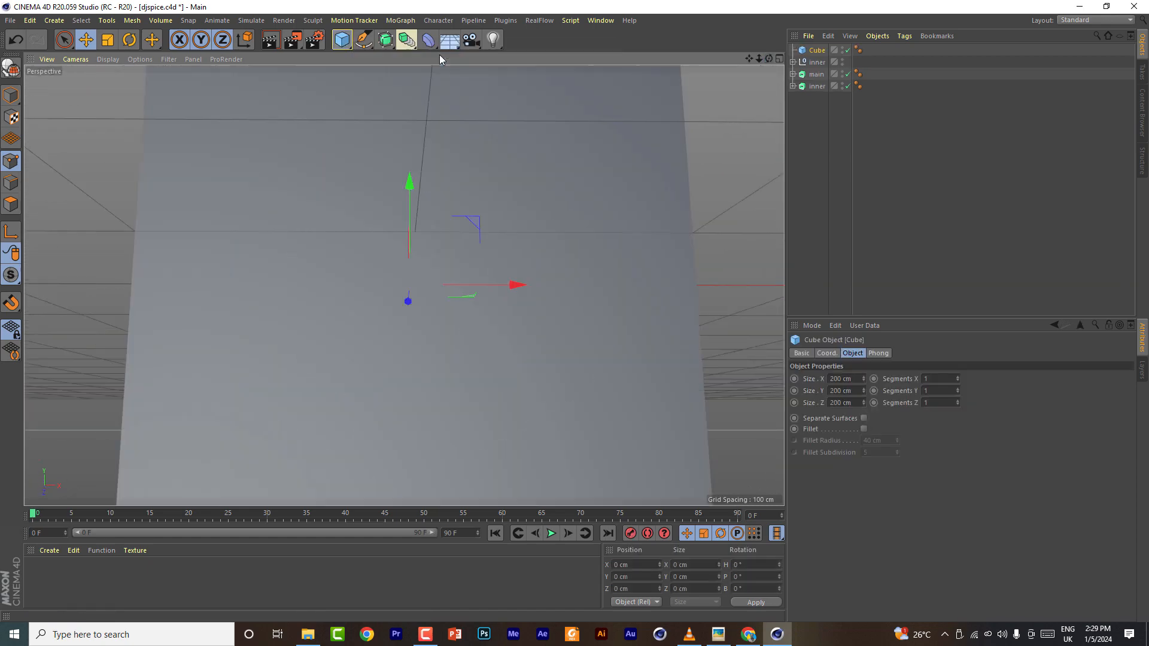
scroll(179, 174, "down", 3)
left_click_drag(433, 131, 433, 245)
left_click_drag(770, 60, 725, 108)
left_click_drag(682, 235, 553, 253)
left_click_drag(640, 243, 629, 243)
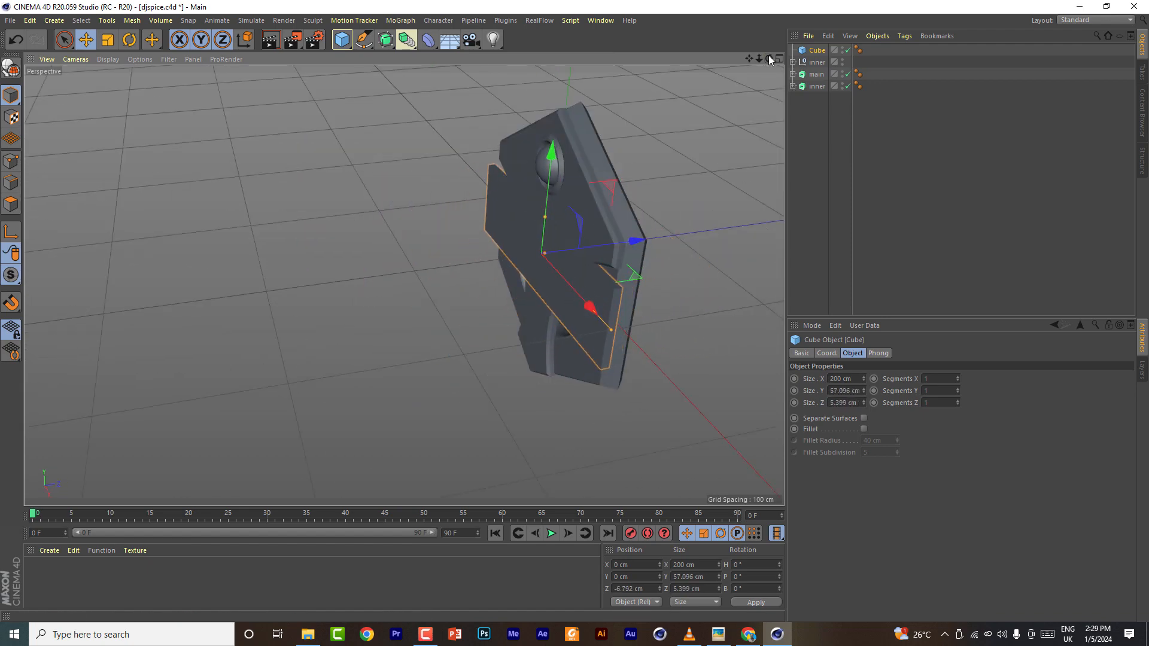
left_click_drag(769, 58, 815, 31)
left_click_drag(451, 150, 452, 161)
scroll(496, 188, "up", 1)
left_click_drag(769, 59, 720, 109)
key("Delete")
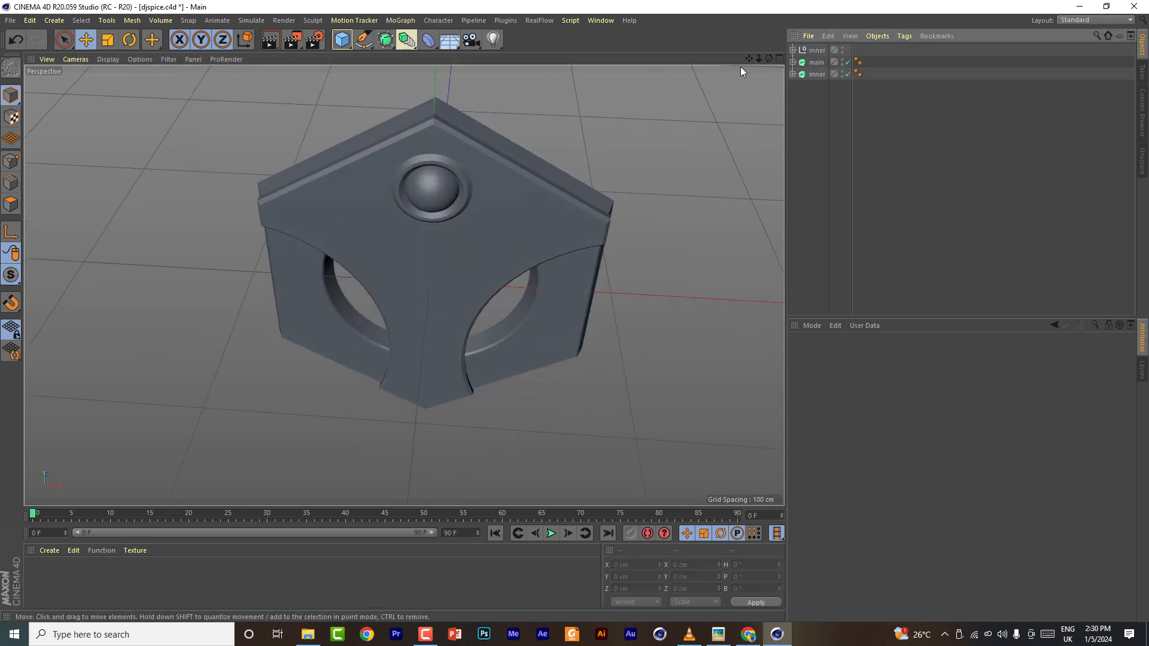
- In the front view, add a rectangle spline sized 199 cm wide by 46 cm high
middle_click(771, 91)
middle_click(754, 282)
scroll(436, 151, "down", 2)
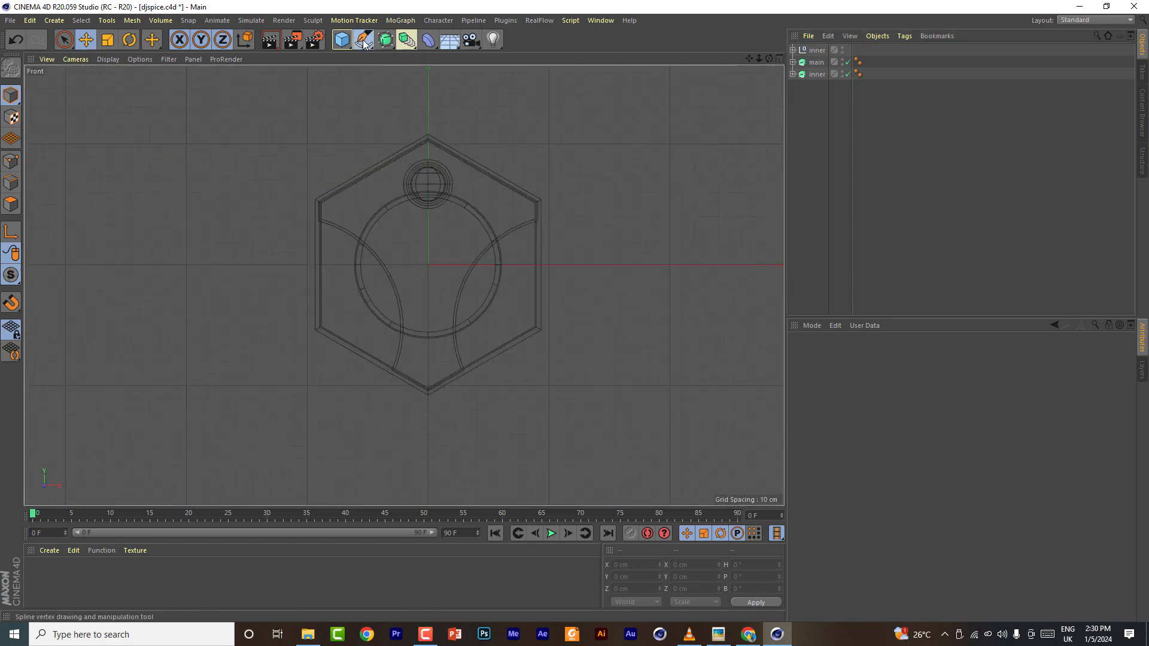
left_click(364, 40)
left_click(503, 142)
scroll(578, 187, "down", 2)
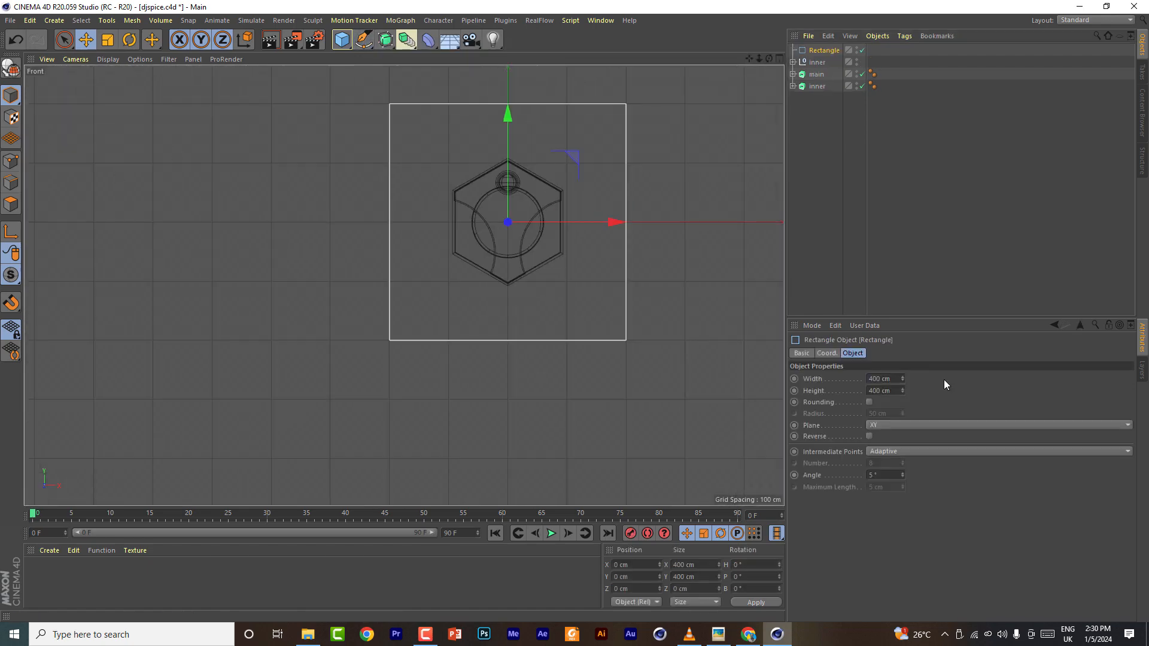
left_click_drag(902, 378, 901, 408)
scroll(549, 152, "up", 3)
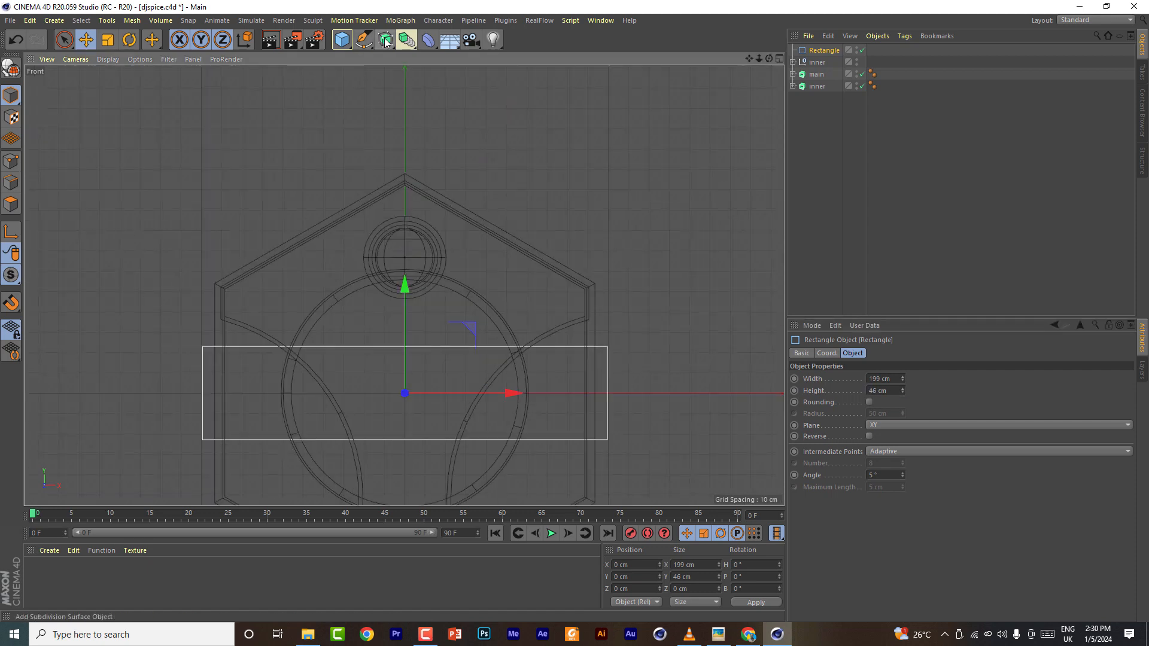
- Extrude the rectangle by placing it under a new Extrude object
left_click(385, 39)
left_click(509, 61)
left_click_drag(822, 62, 739, 66)
left_click(779, 58)
left_click(399, 58)
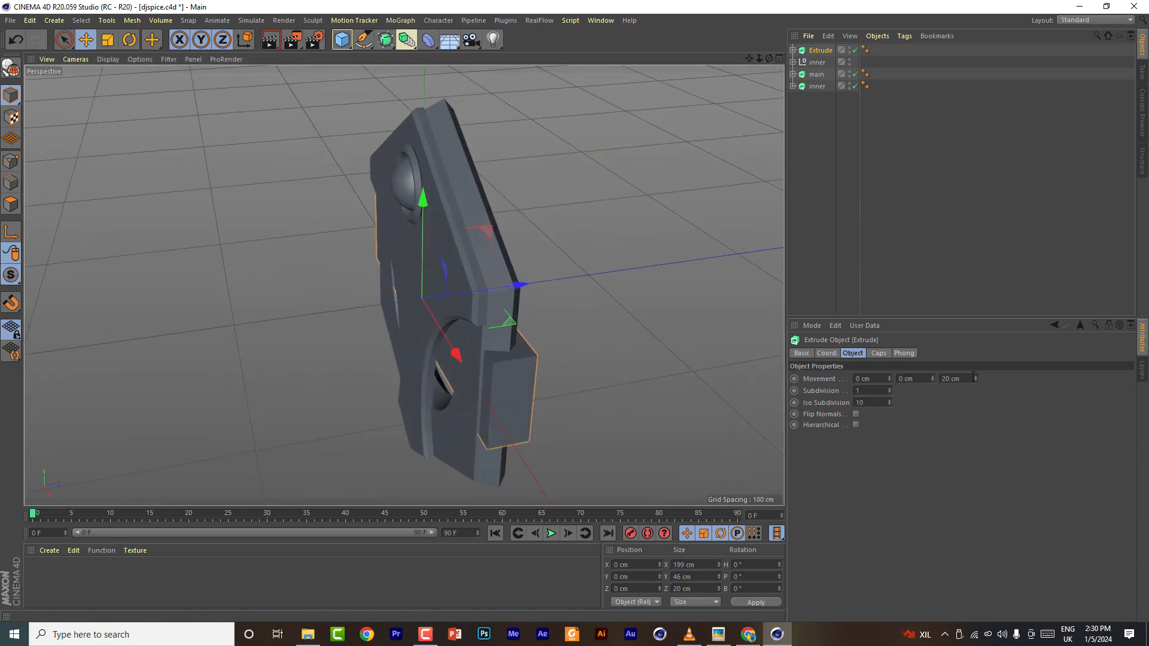
- Enable rounding on the extruded rectangle with a 5 cm radius
left_click(793, 50)
left_click(831, 62)
left_click(870, 401)
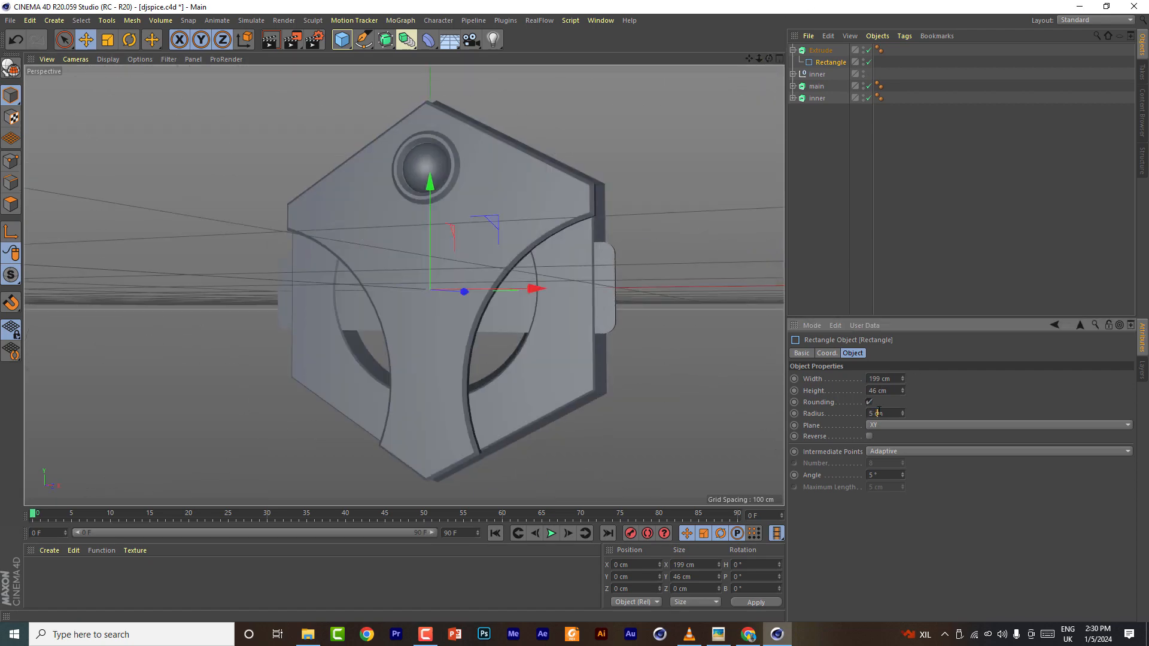
- Move the extruded bar forward onto the shield's face and down across its lower half
left_click(817, 51)
left_click_drag(769, 59, 670, 110)
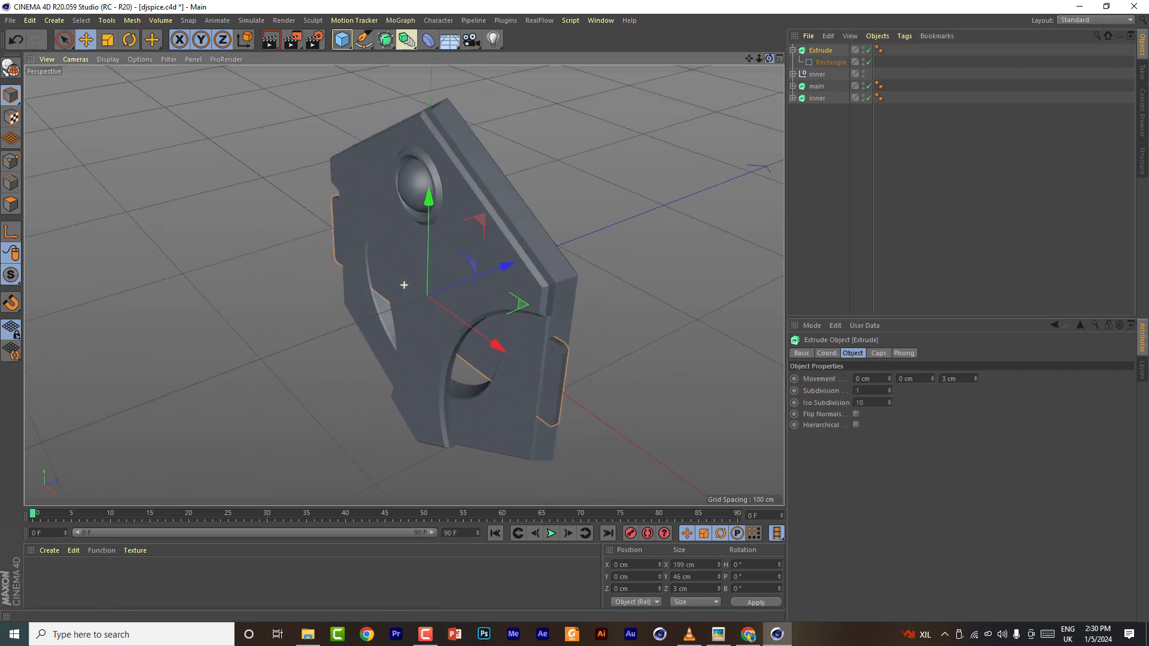
left_click_drag(507, 264, 492, 275)
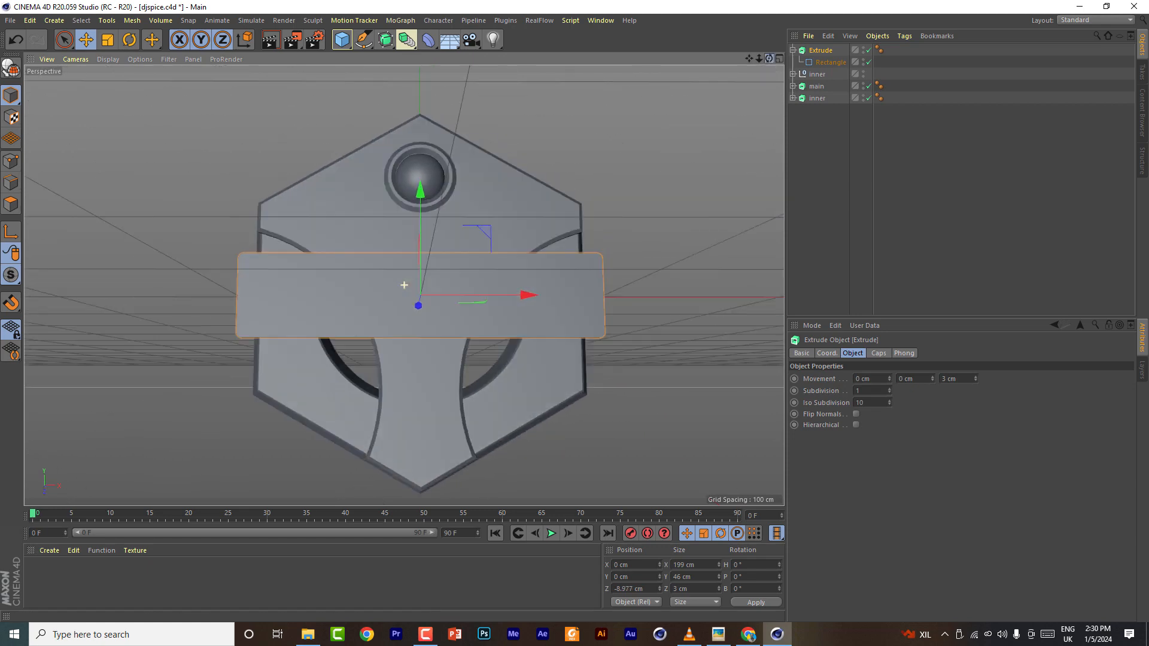
left_click_drag(422, 203, 415, 256)
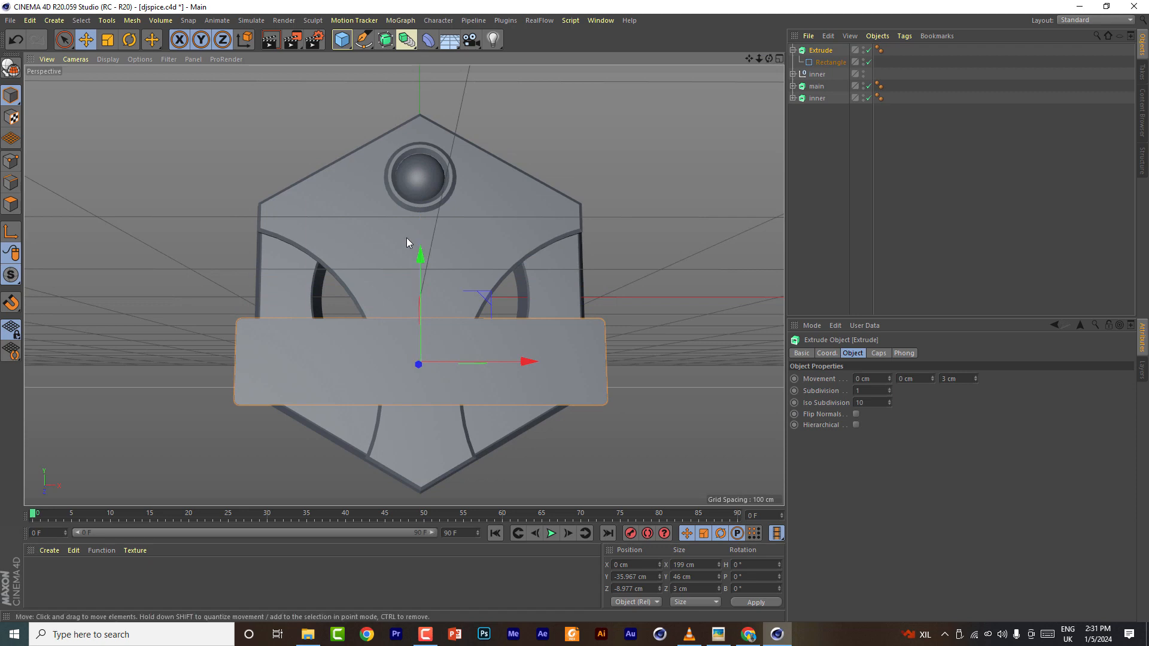
- Raise the extruded bar in the front view so it crosses the shield's middle
left_click_drag(748, 58, 753, 59)
left_click(779, 58)
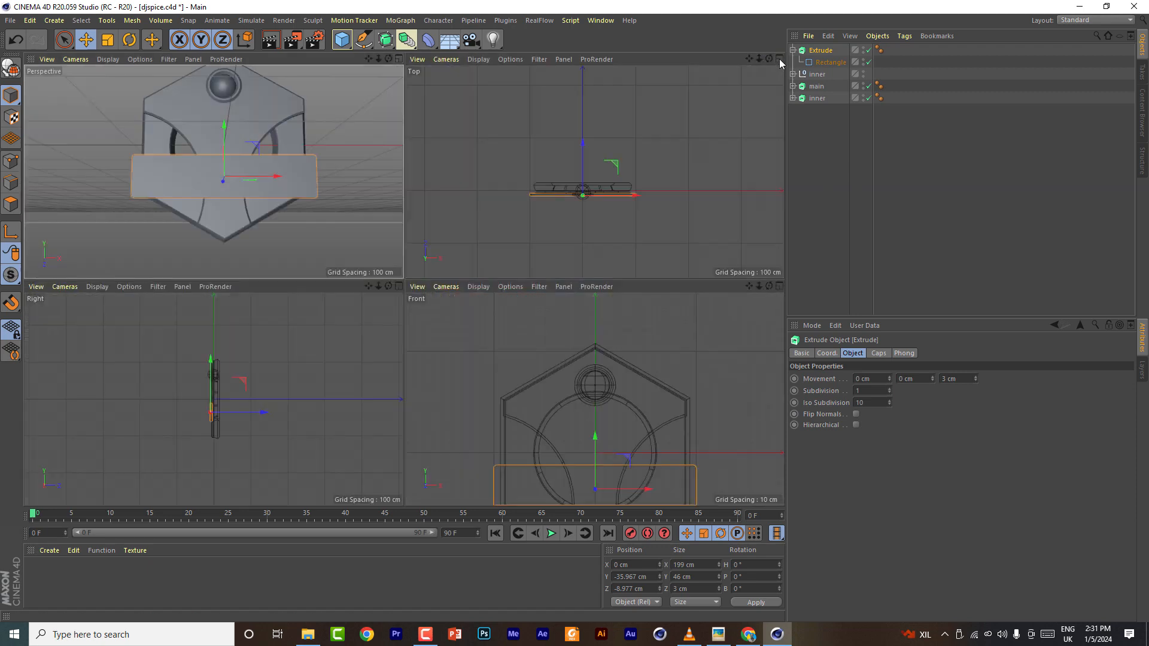
left_click(780, 286)
scroll(490, 313, "up", 5)
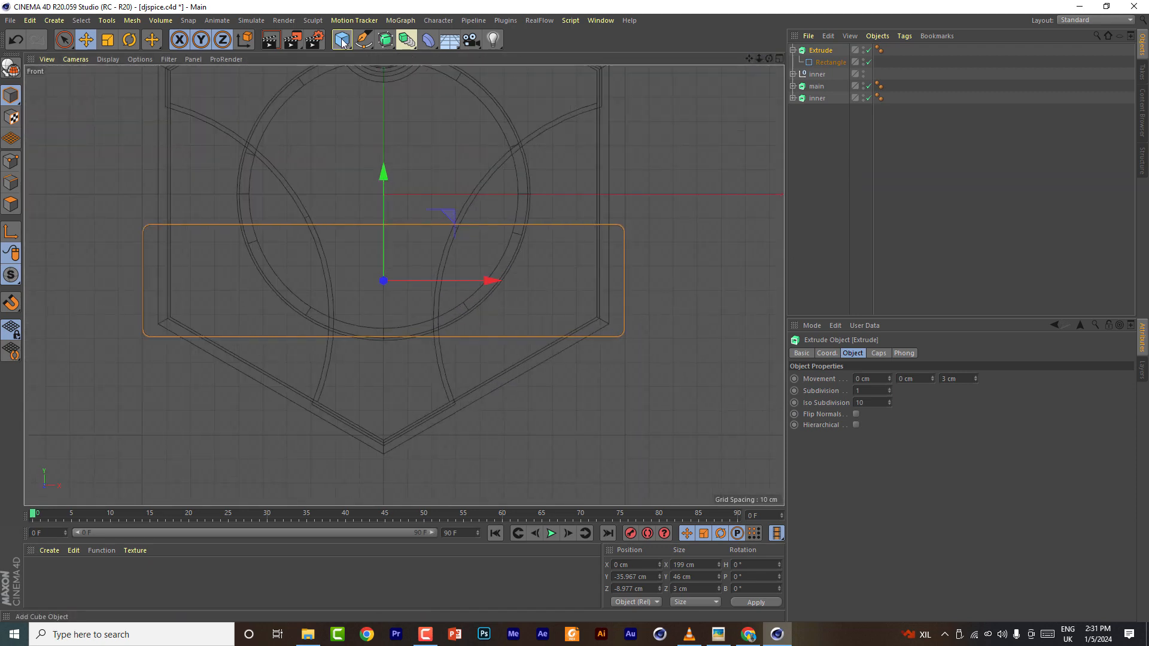
left_click_drag(386, 172, 390, 104)
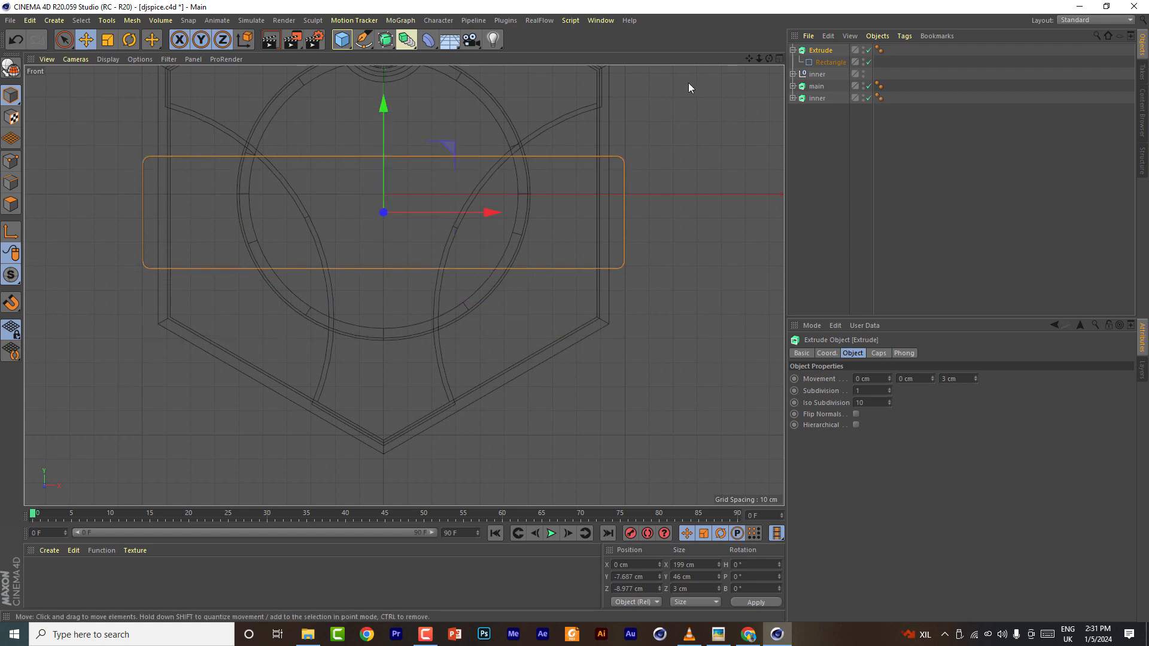
- Add another rectangle spline and scale it to 70 × 70 cm
left_click(363, 39)
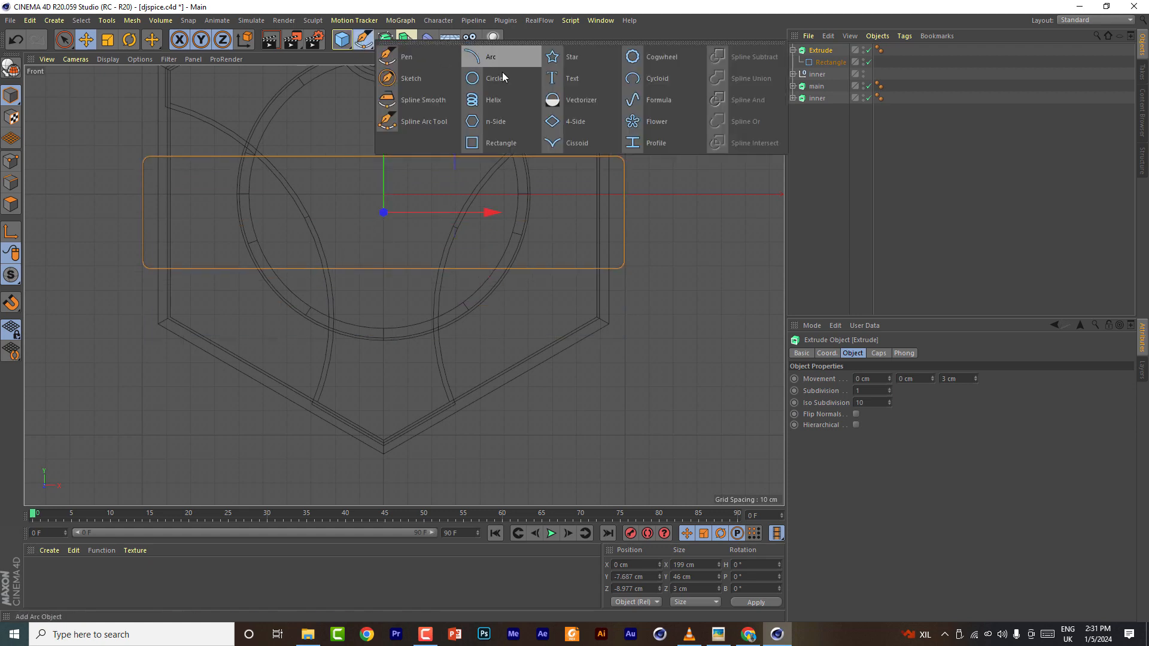
left_click(492, 142)
key("t")
left_click_drag(572, 231, 332, 146)
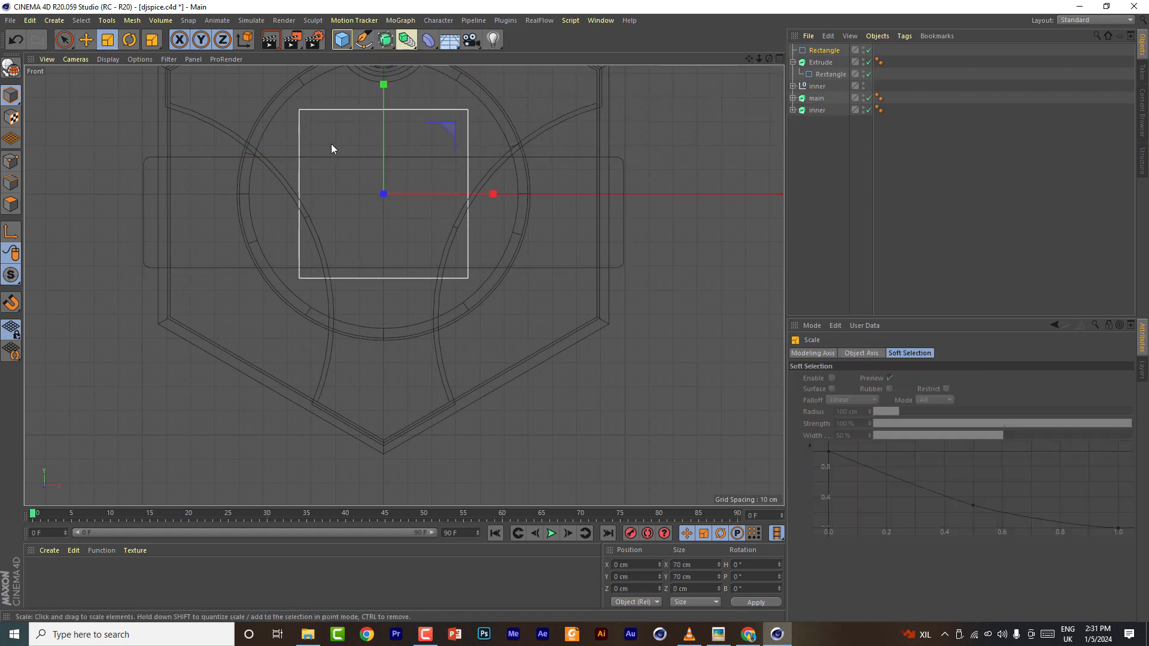
key("e")
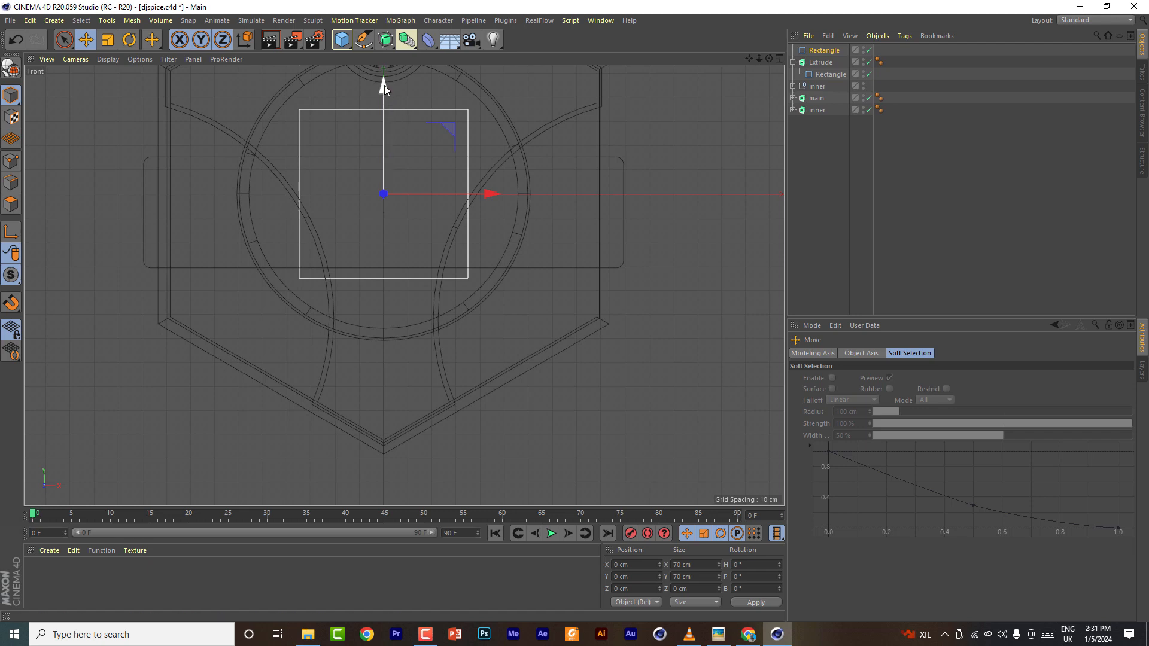
left_click_drag(384, 85, 306, 259)
left_click(16, 39)
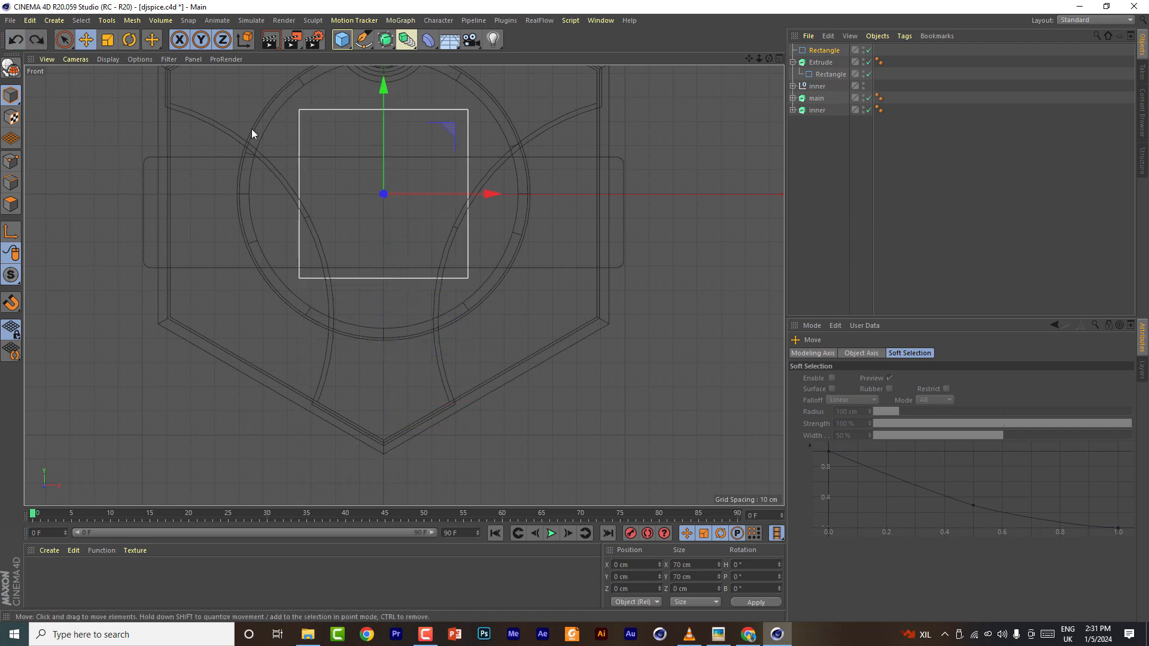
- Set the new rectangle's width to 32 cm
left_click(822, 51)
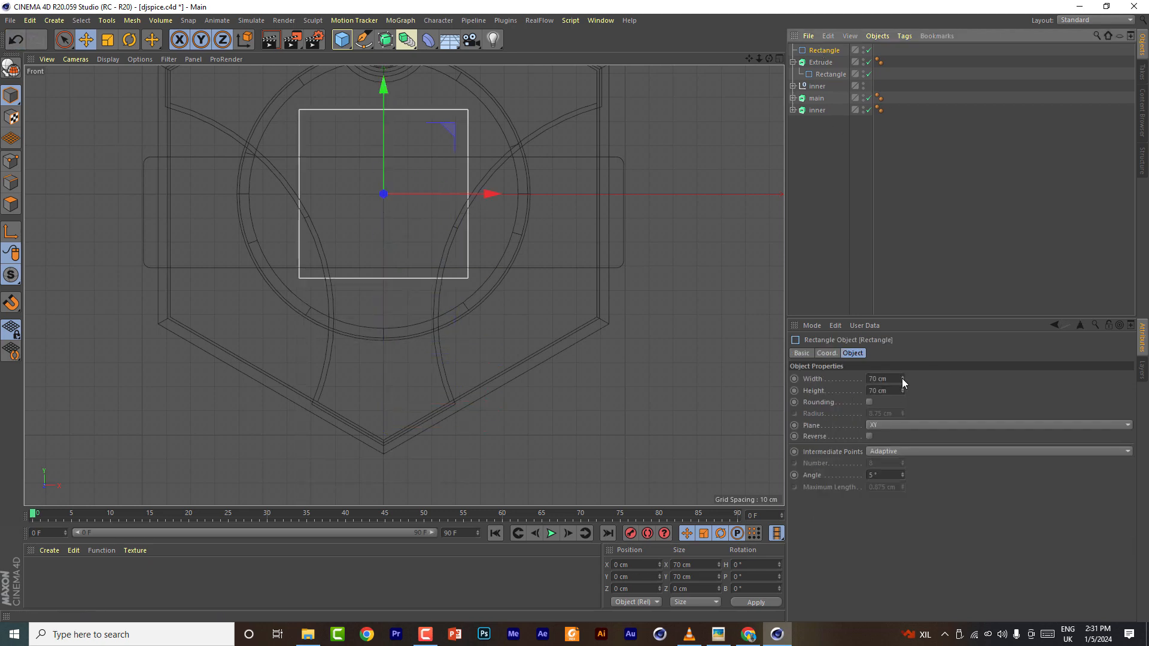
left_click_drag(903, 379, 881, 378)
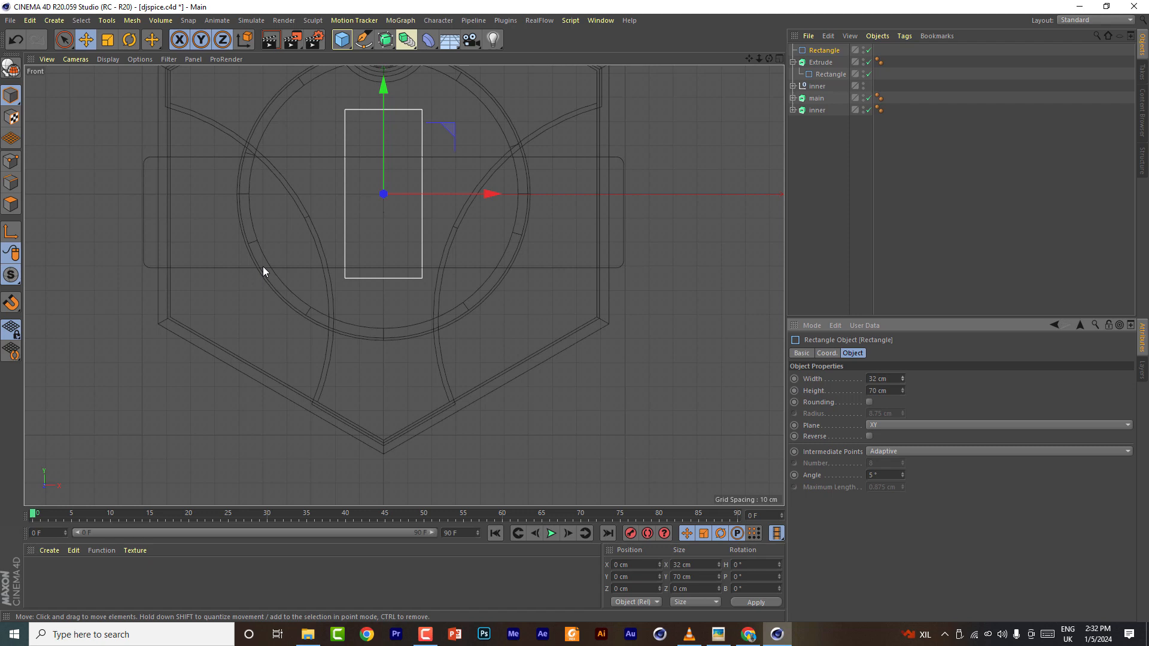
- Enable rounding on the new rectangle spline with a 5 cm radius
left_click(870, 402)
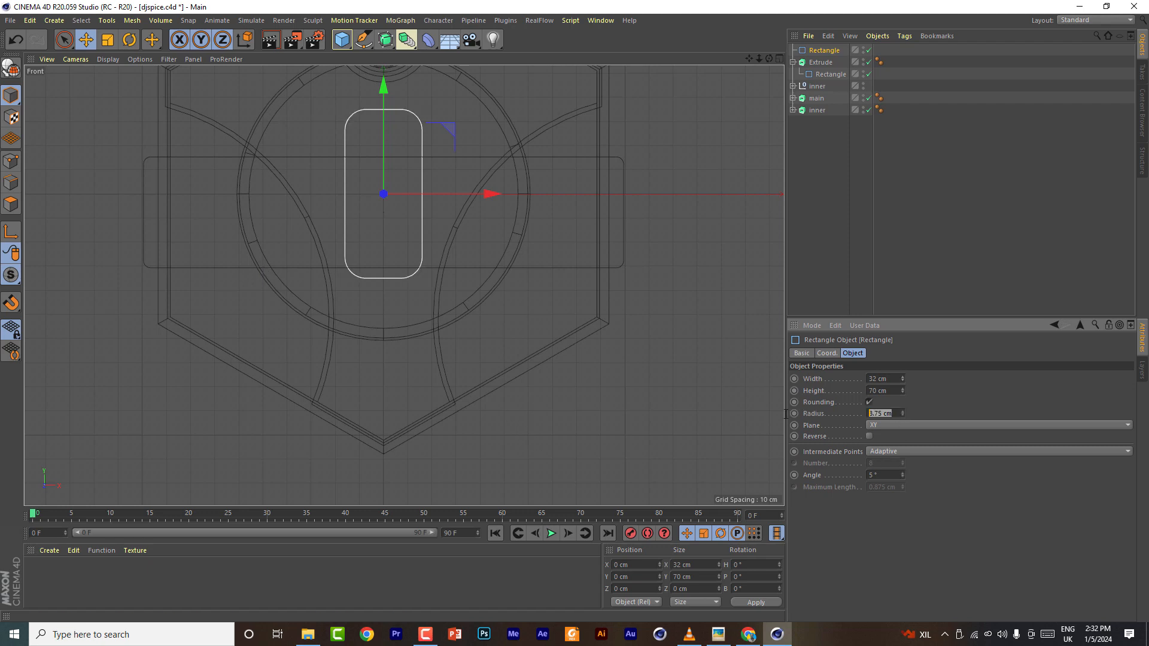
type("5")
key("Return")
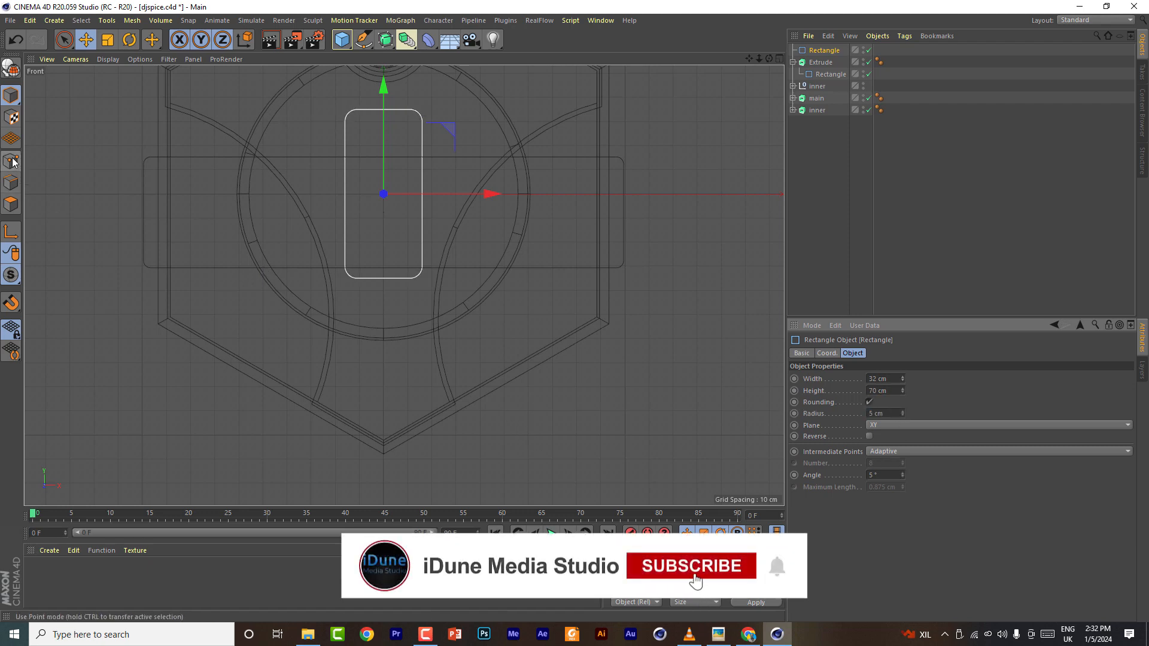
- Undo an accidental change and set the rectangle's height to 74 cm
left_click(816, 50)
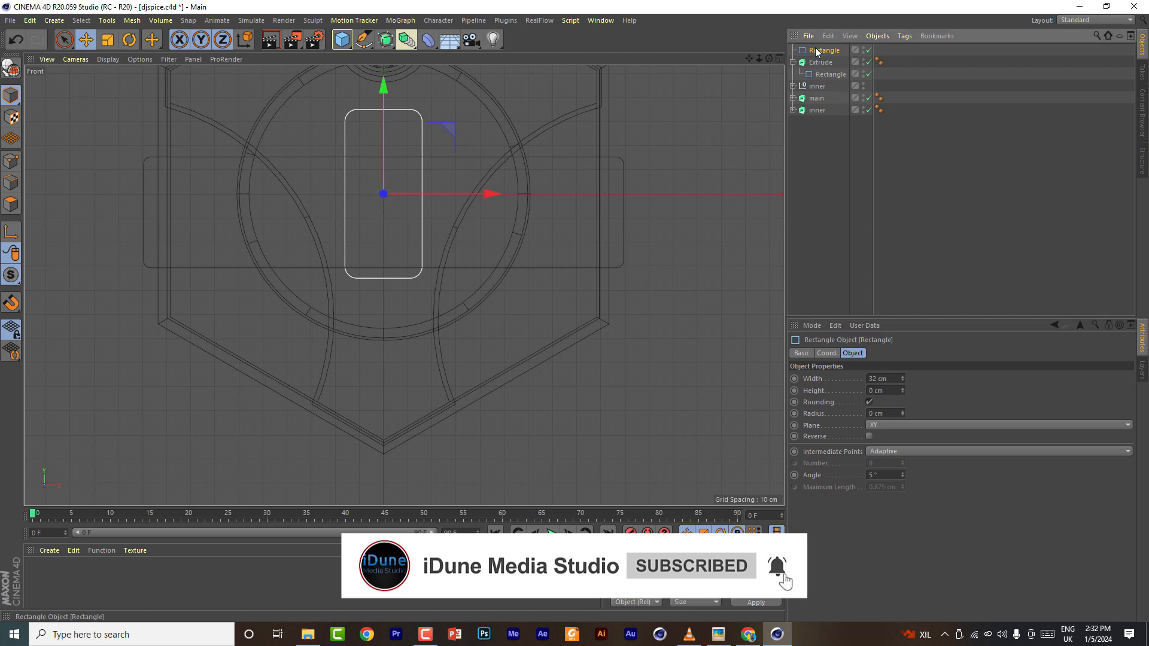
key("ctrl+z")
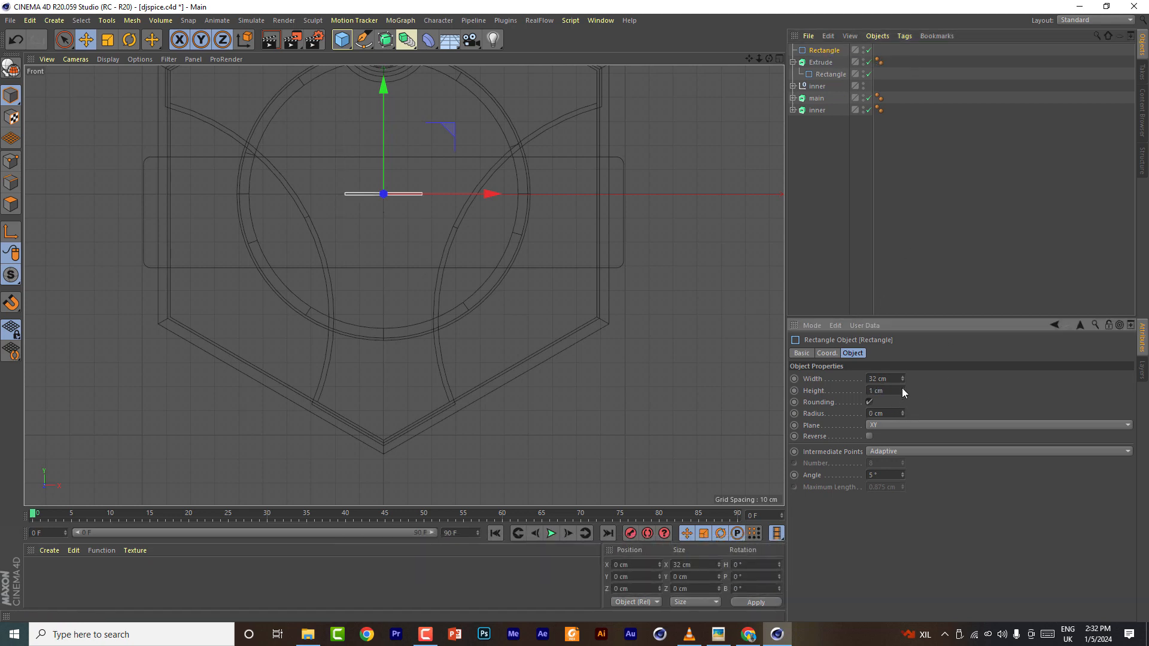
left_click_drag(903, 390, 902, 359)
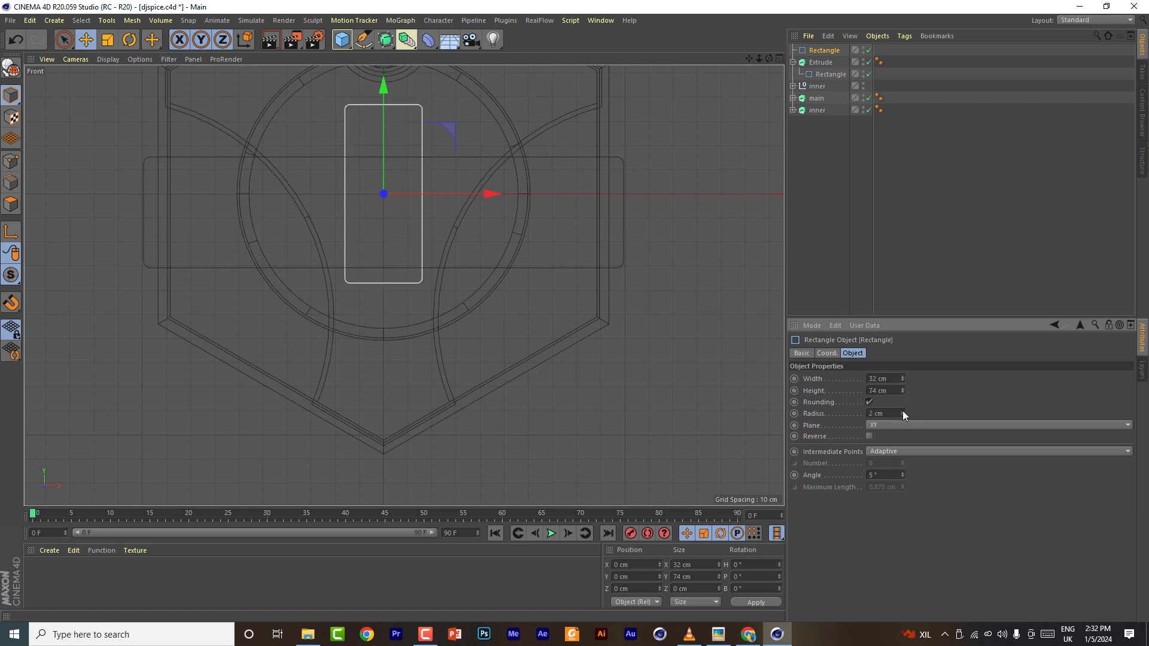
- Make the rectangle spline editable and switch to point mode
left_click(821, 52)
key("c")
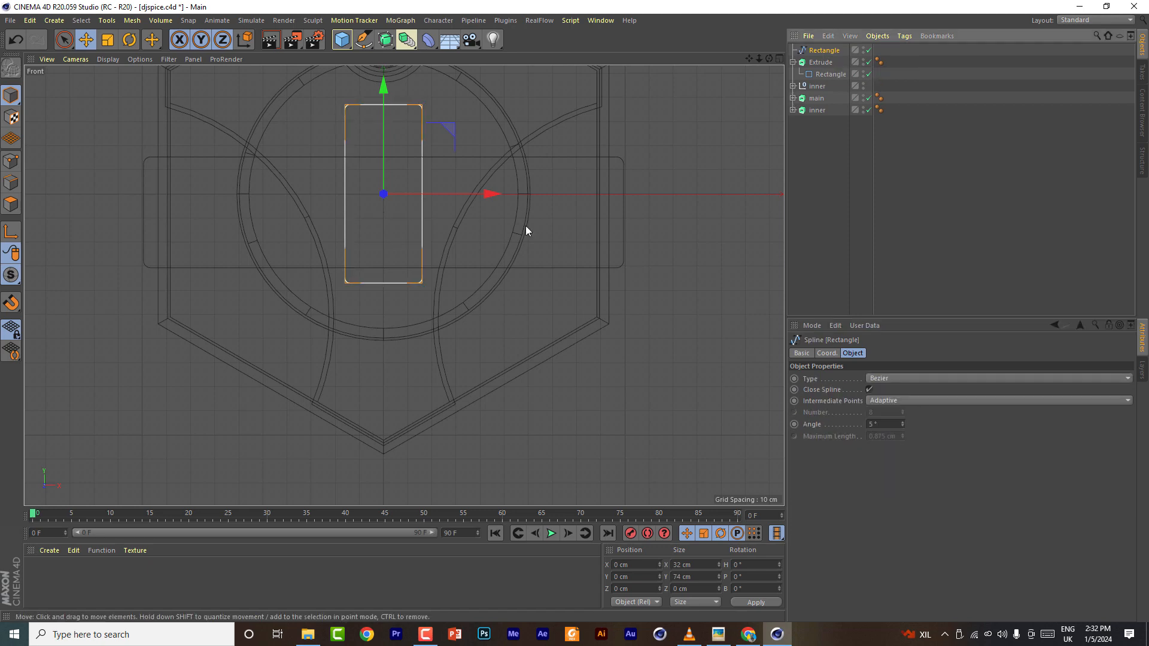
left_click(10, 163)
- Cut a new point into the middle of the bottom edge with Line Cut and pull it down into a tip
right_click(382, 282)
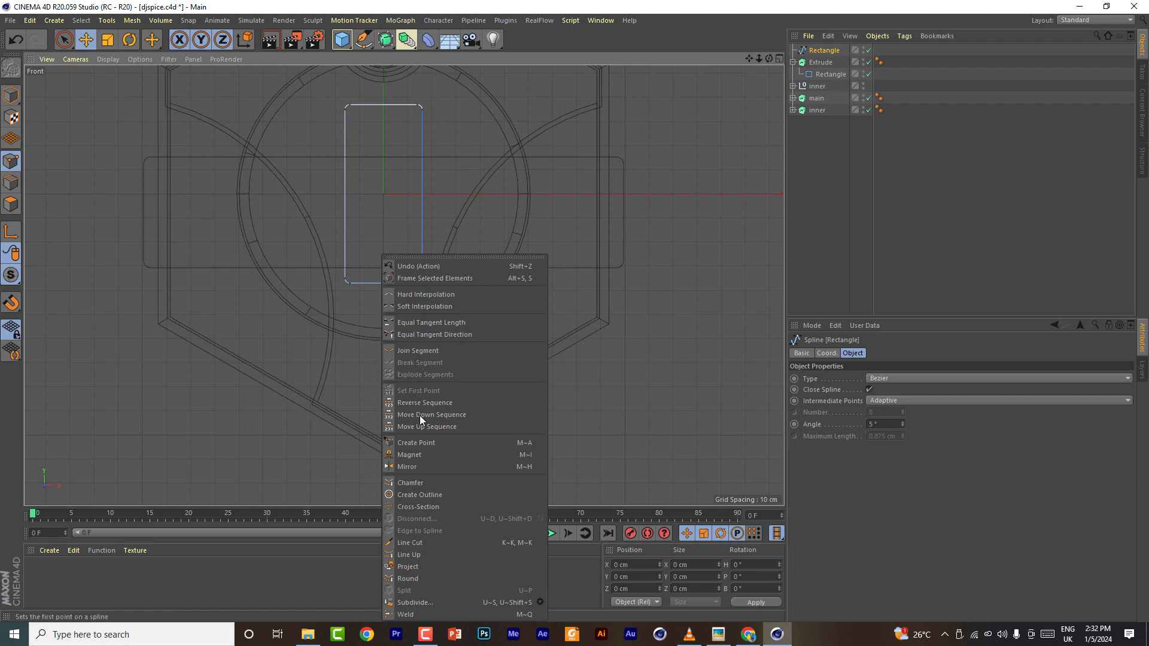
key("k")
key("k")
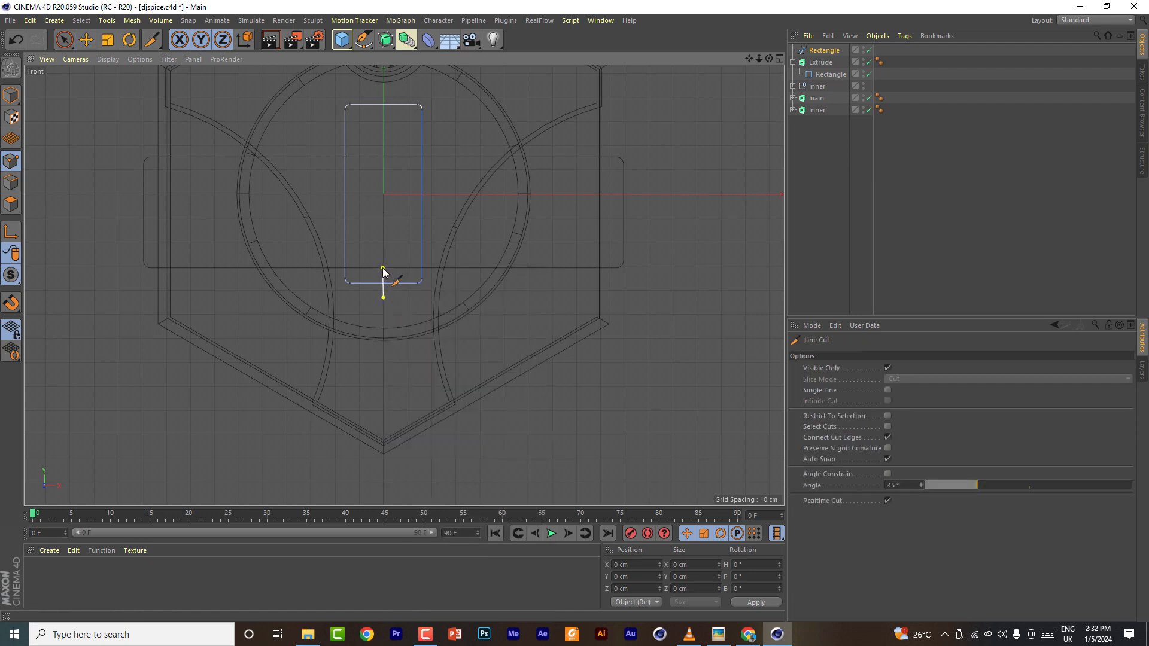
key("space")
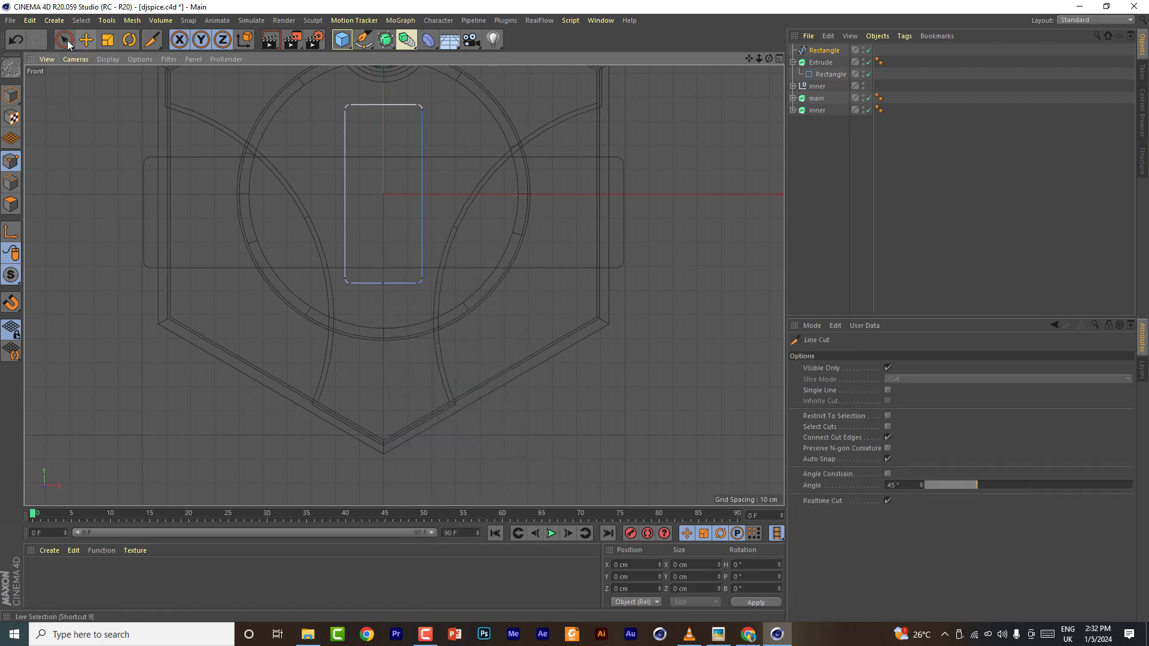
left_click(383, 283)
left_click_drag(385, 180, 384, 212)
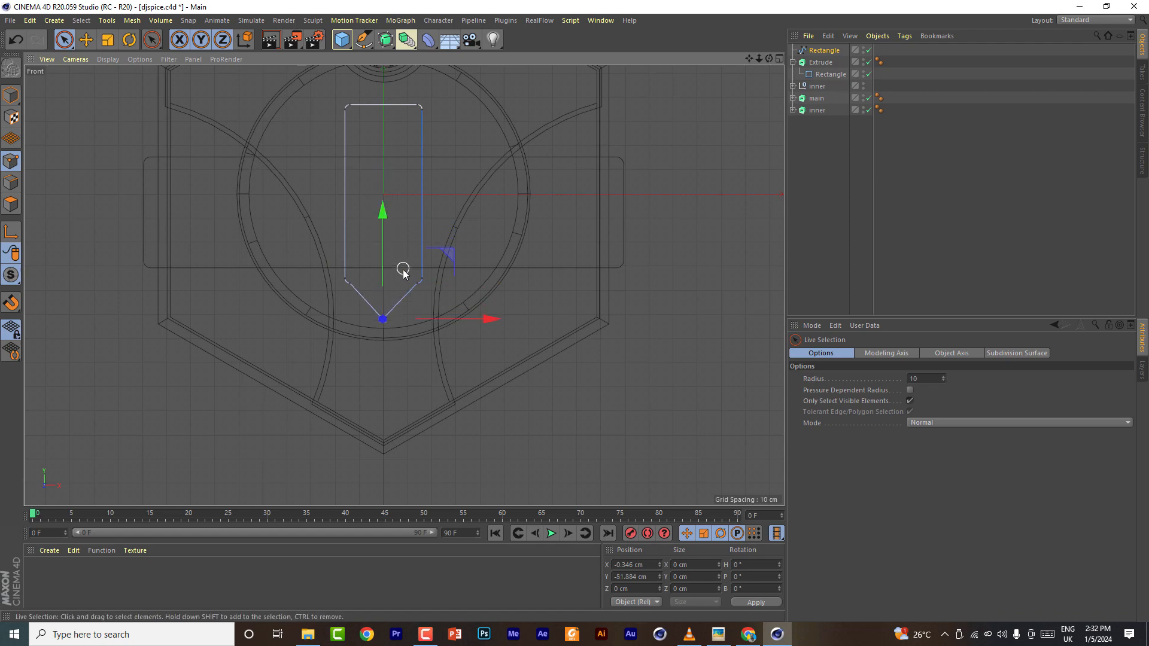
- Delete the rounded corner points on both sides of the bottom tip
scroll(395, 267, "up", 6)
left_click(481, 327)
left_click(229, 327, "shift")
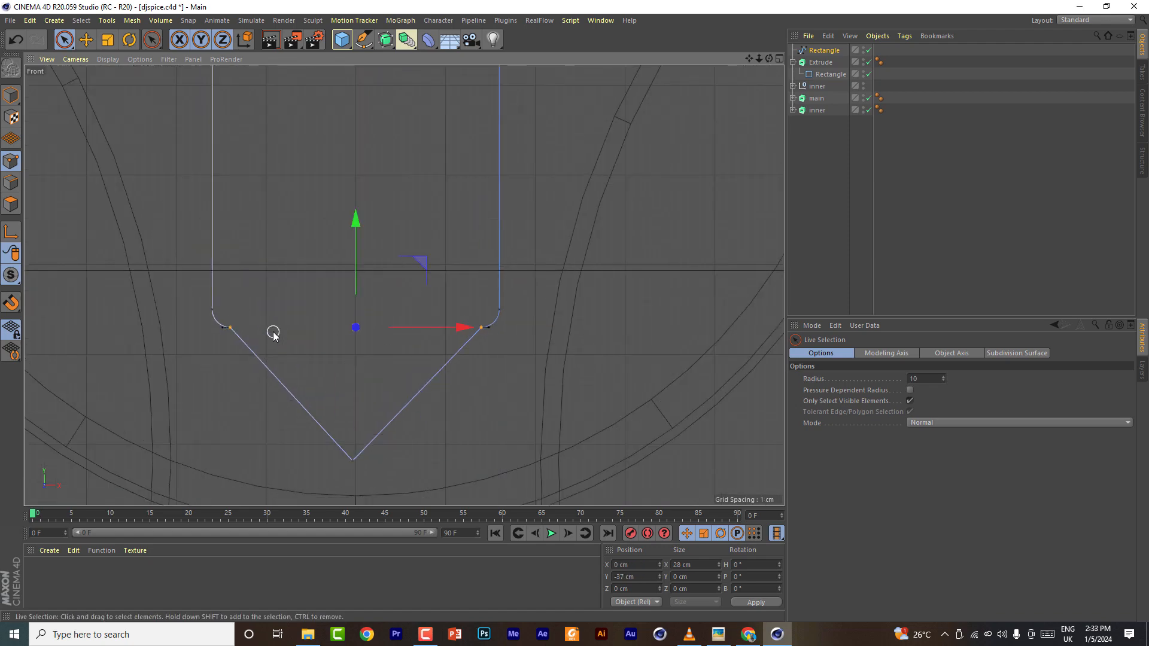
right_click(479, 327)
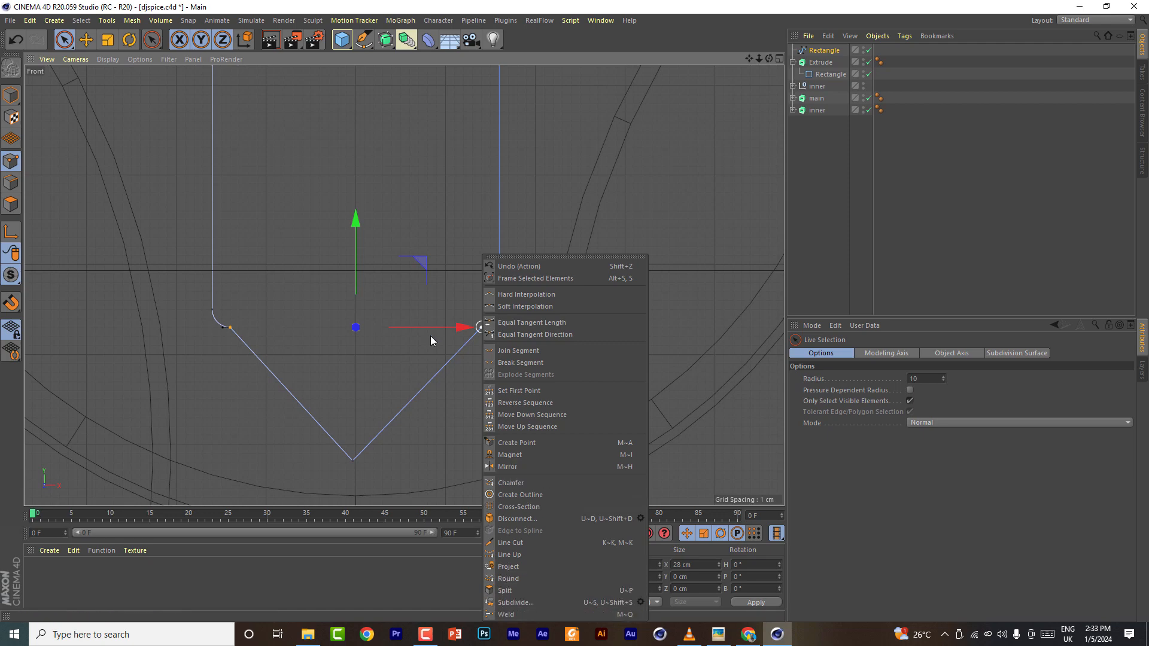
left_click(526, 54)
key("Delete")
- Chamfer the bottom tip point with a radius of about 2.6 cm
left_click(352, 461)
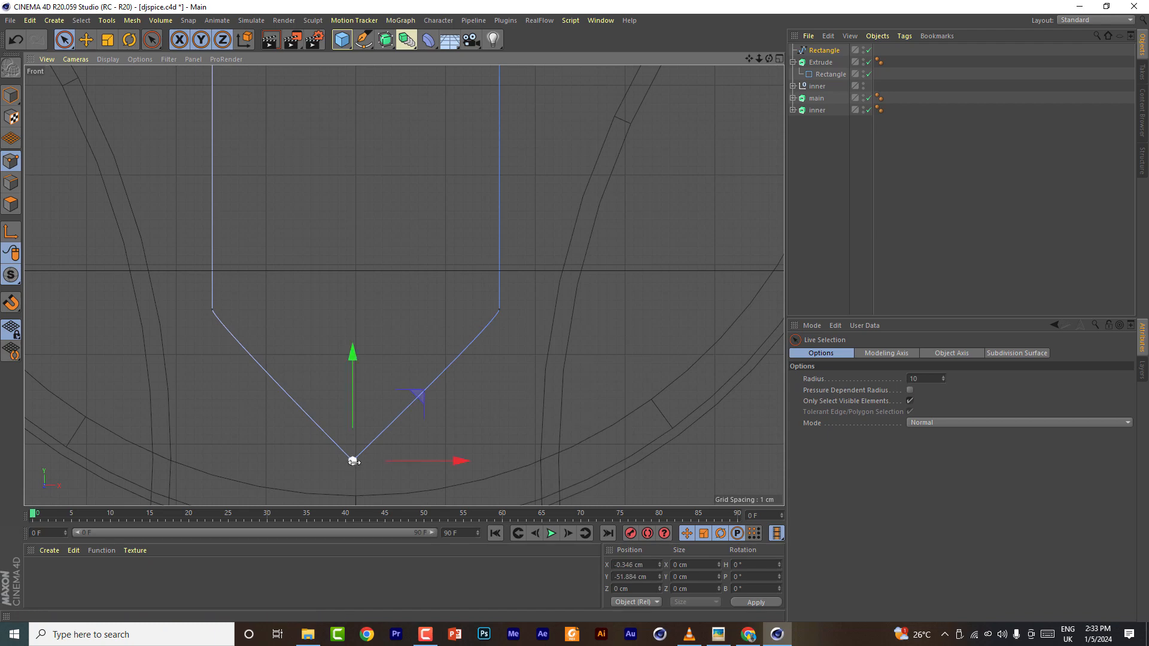
right_click(353, 462)
left_click(390, 483)
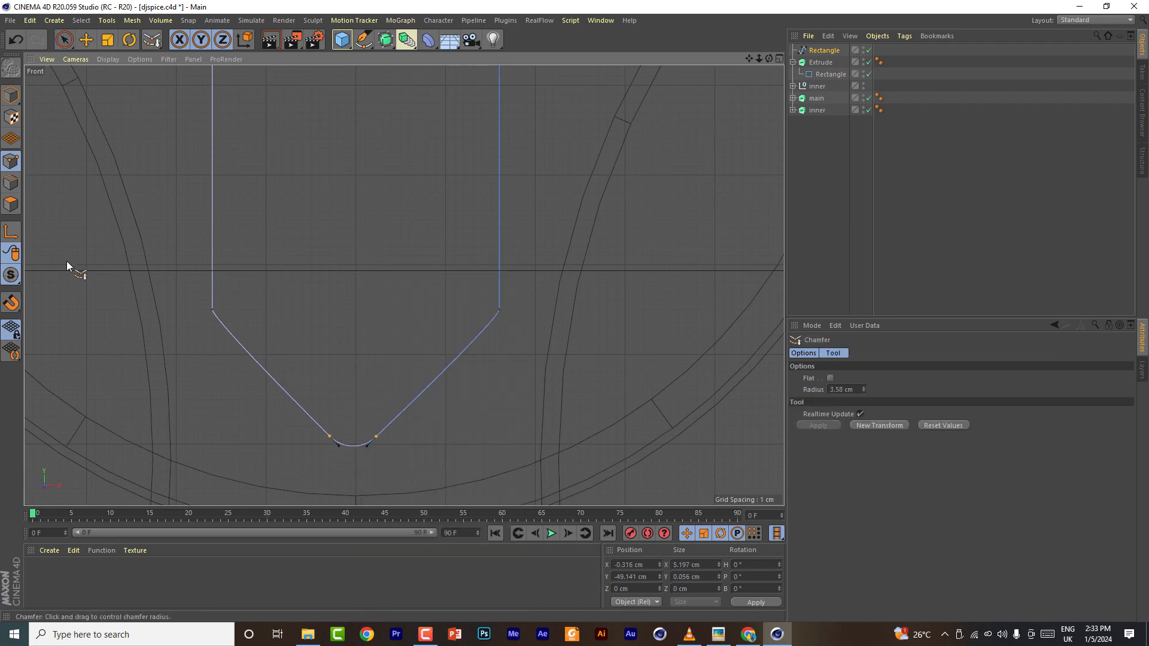
key("e")
scroll(385, 300, "down", 6)
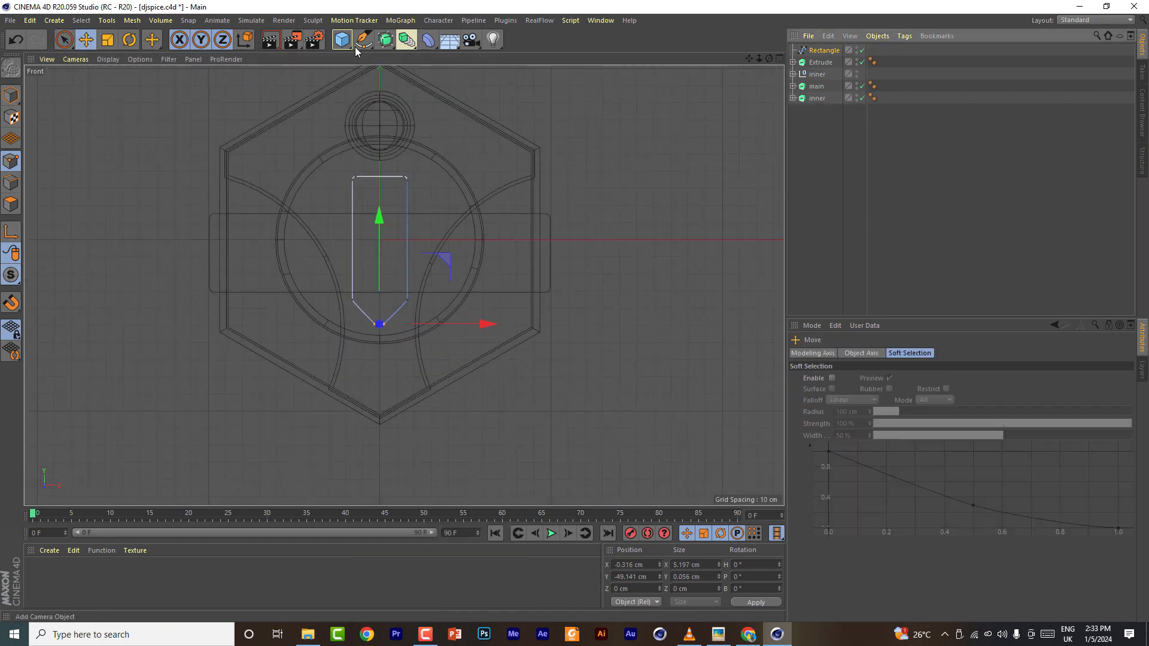
- Put the pointed spline into a new Extrude object with a depth of 3 cm
left_click(386, 40)
left_click(514, 57, "alt")
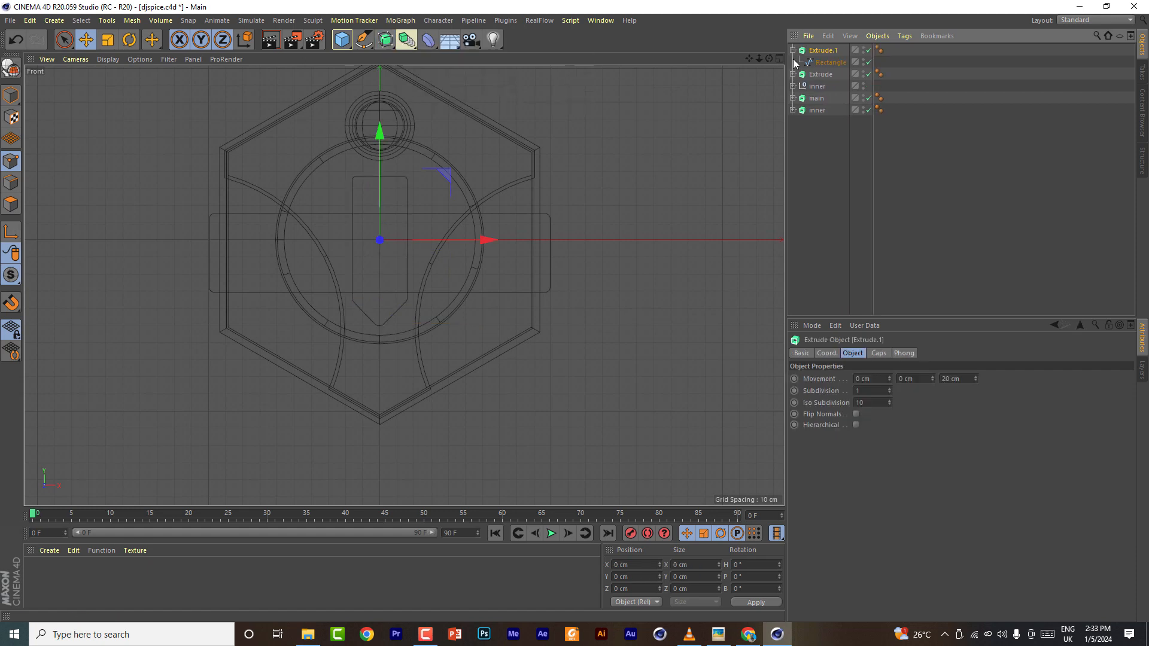
left_click(793, 51)
left_click(823, 63)
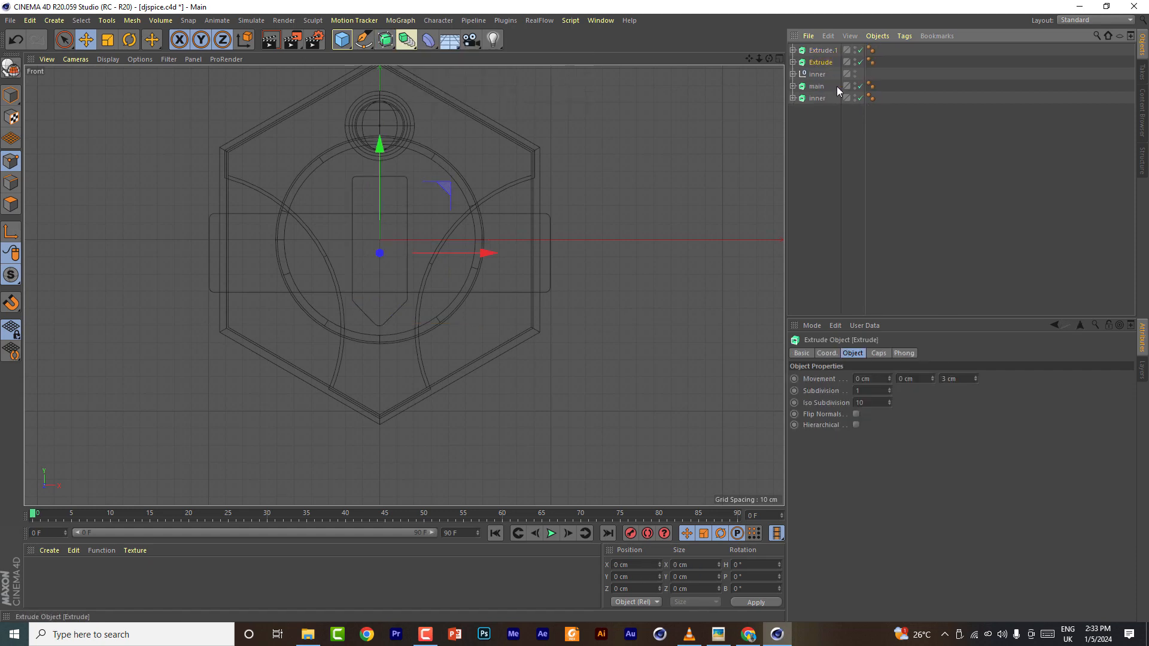
left_click(826, 50)
left_click(957, 378)
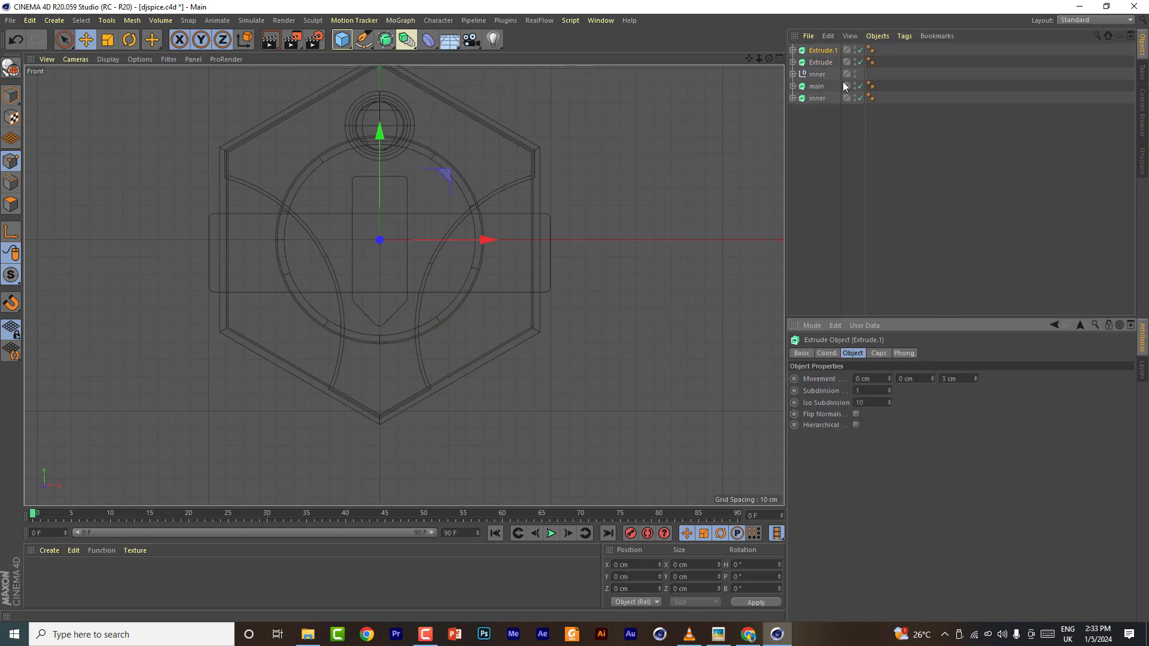
- Give the pointed bar's extrusion a fillet start cap with a 2 cm radius
left_click(779, 58)
left_click(399, 59)
left_click_drag(769, 59, 646, 99)
left_click_drag(518, 228, 500, 234)
left_click_drag(769, 59, 738, 73)
left_click_drag(407, 233, 604, 333)
left_click_drag(769, 59, 712, 51)
left_click_drag(561, 244, 444, 233)
left_click_drag(678, 346, 520, 345)
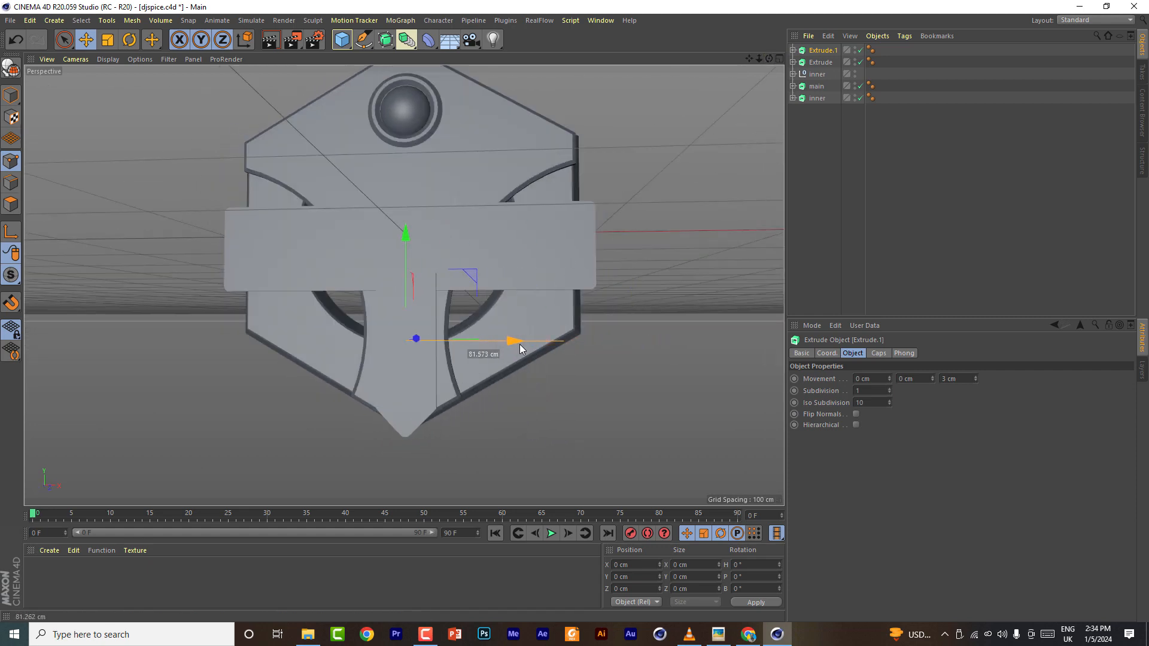
left_click_drag(769, 58, 831, 62)
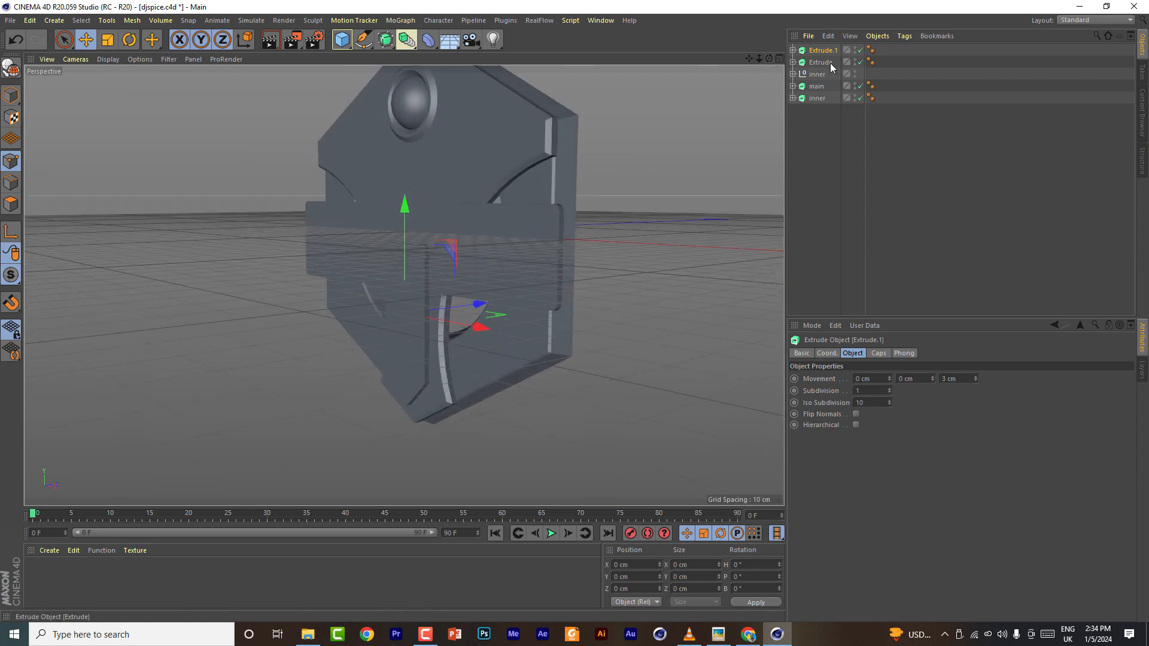
left_click(879, 353)
left_click(914, 378)
left_click(914, 404)
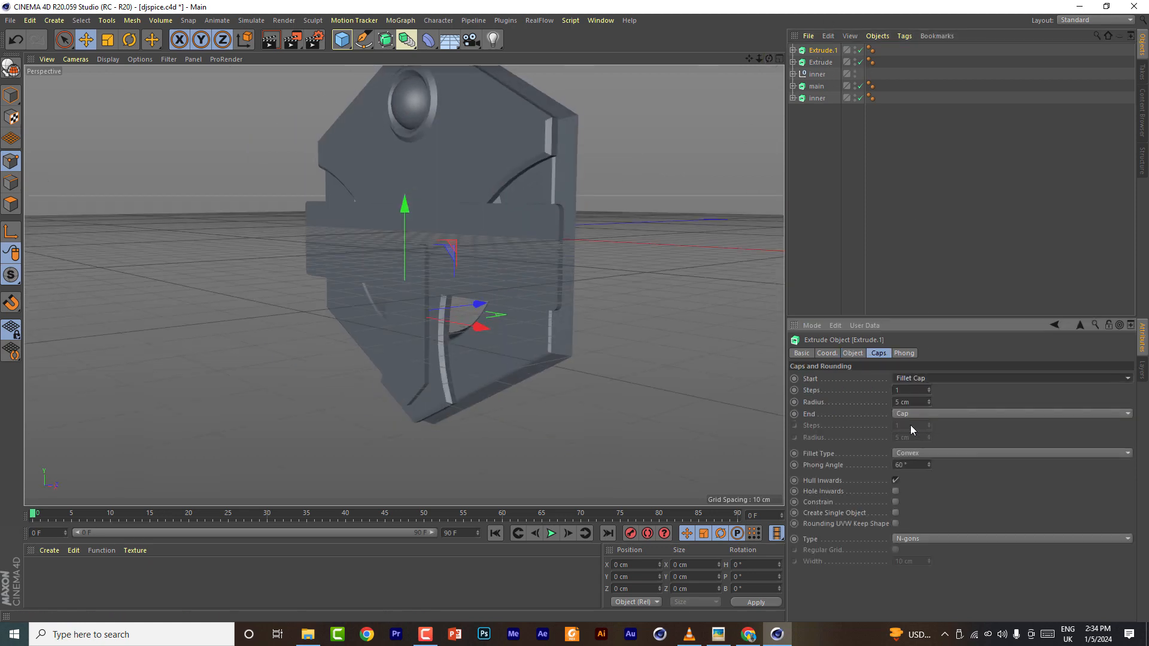
left_click_drag(929, 404, 931, 405)
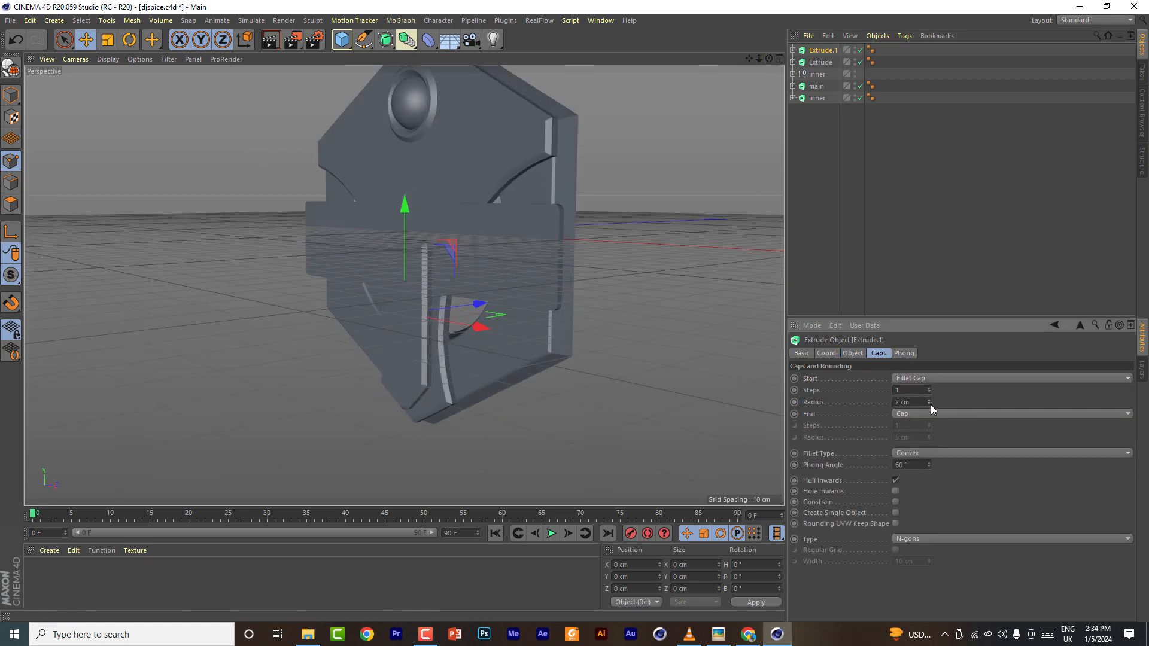
- Give the horizontal bar's extrusion a fillet start cap as well
left_click(821, 62)
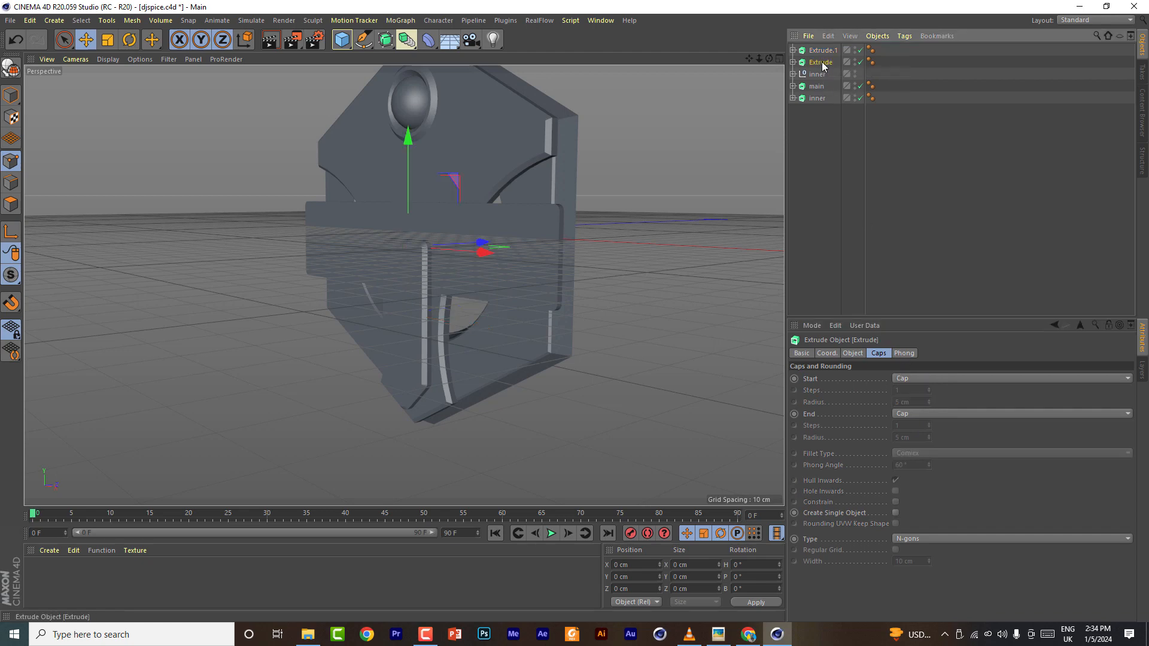
left_click(917, 380)
left_click(915, 426)
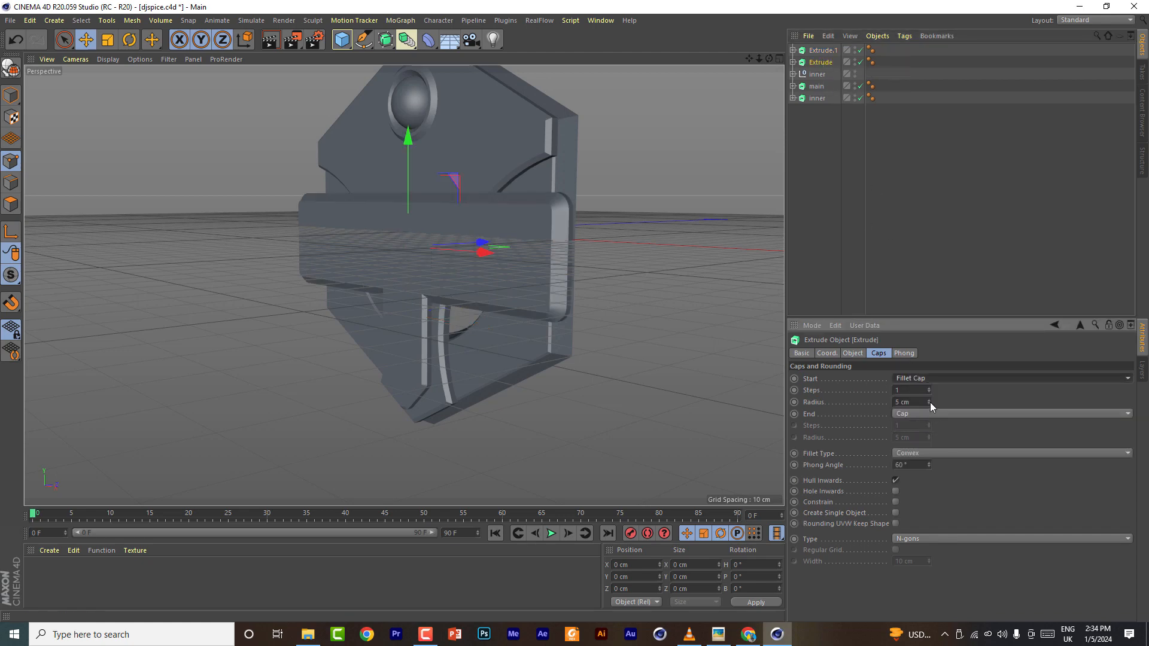
left_click_drag(930, 402, 929, 402)
- Set the pointed bar's extrusion depth to 1 cm
left_click_drag(768, 58, 739, 81)
left_click(823, 51)
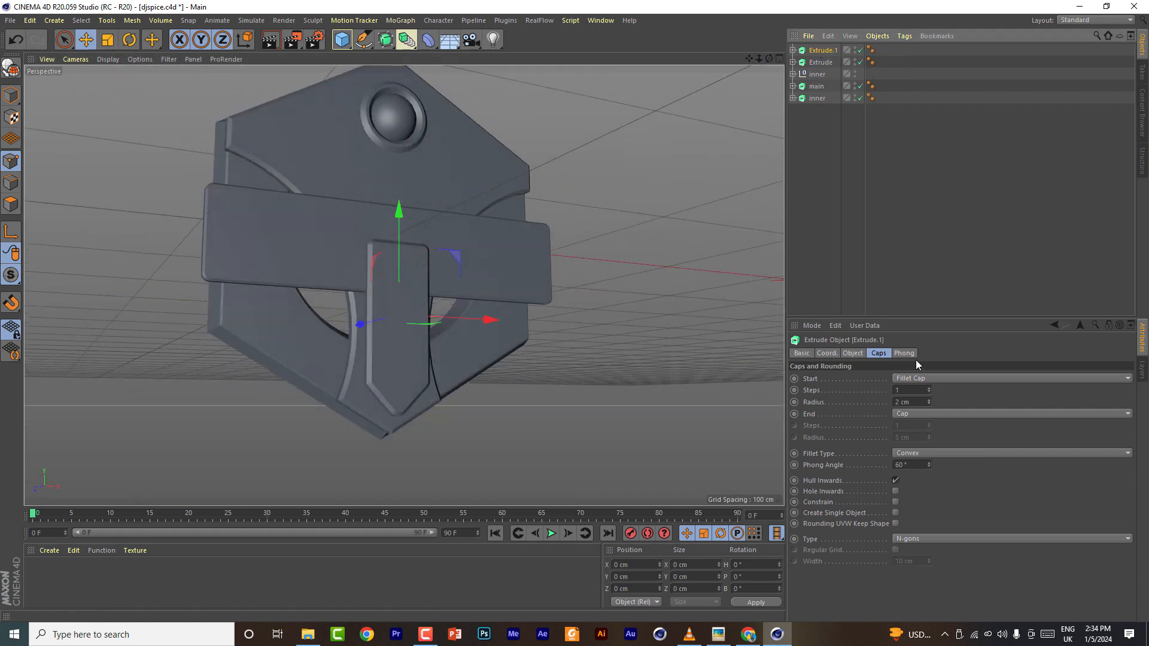
left_click(852, 353)
left_click(975, 381)
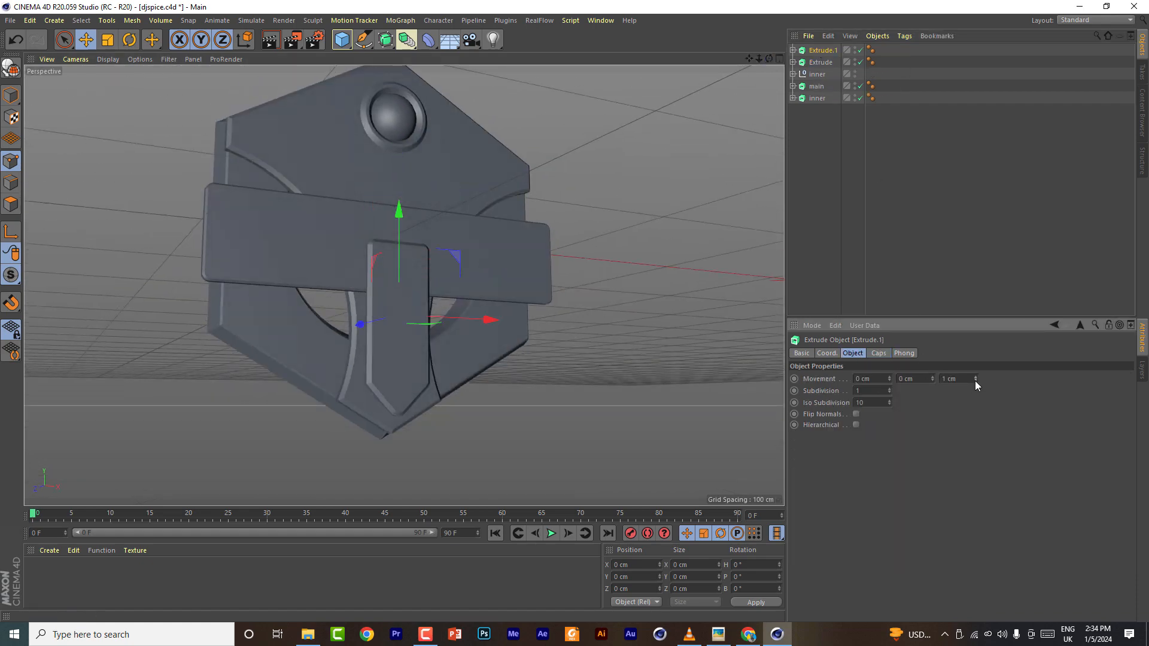
- Move the pointed bar slightly forward onto the shield's face
left_click_drag(769, 58, 806, 80)
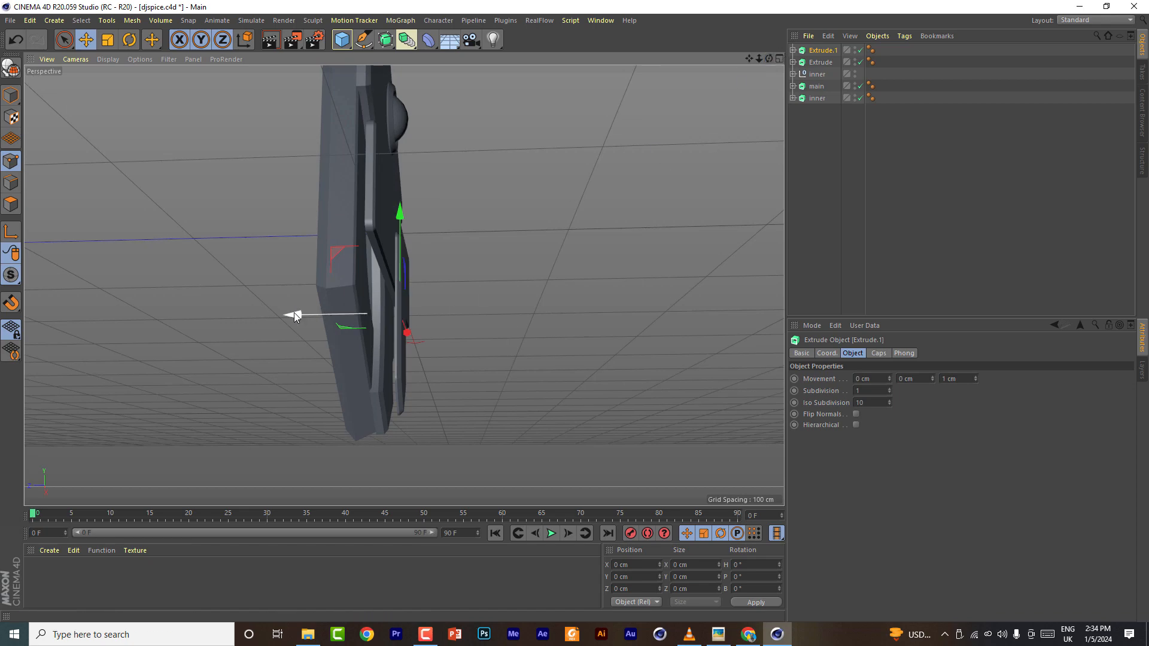
left_click_drag(293, 315, 284, 317)
left_click_drag(767, 57, 730, 66)
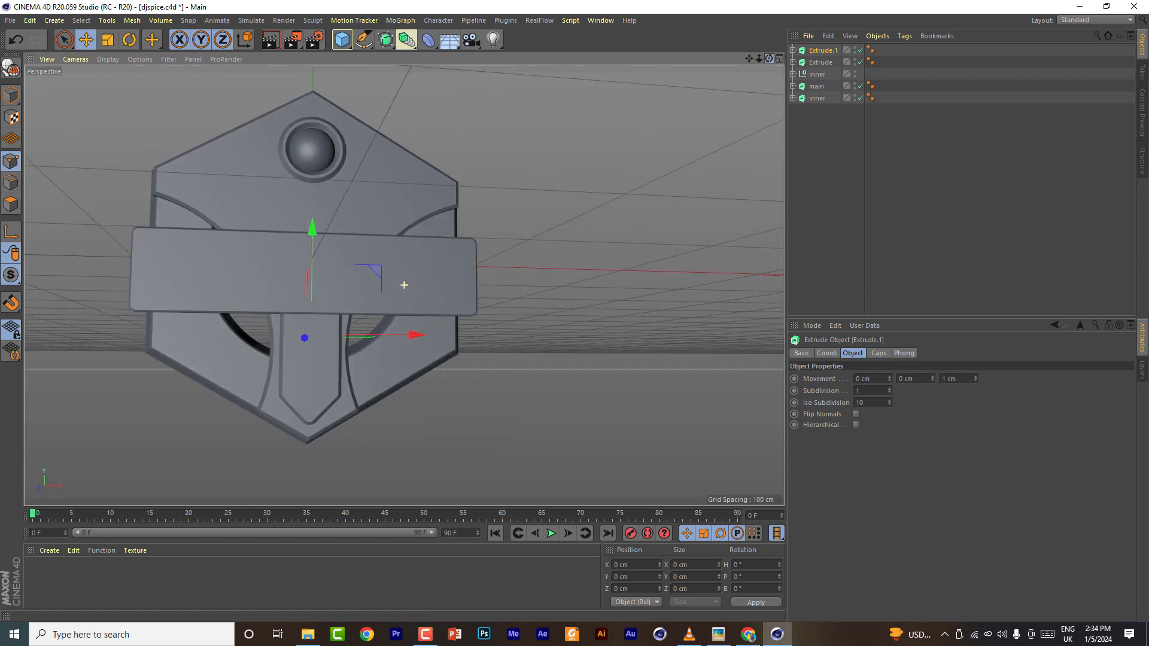
- Delete the rounded top corner points of the pointed bar's spline in the front view
left_click(780, 60)
left_click(793, 50)
left_click(829, 62)
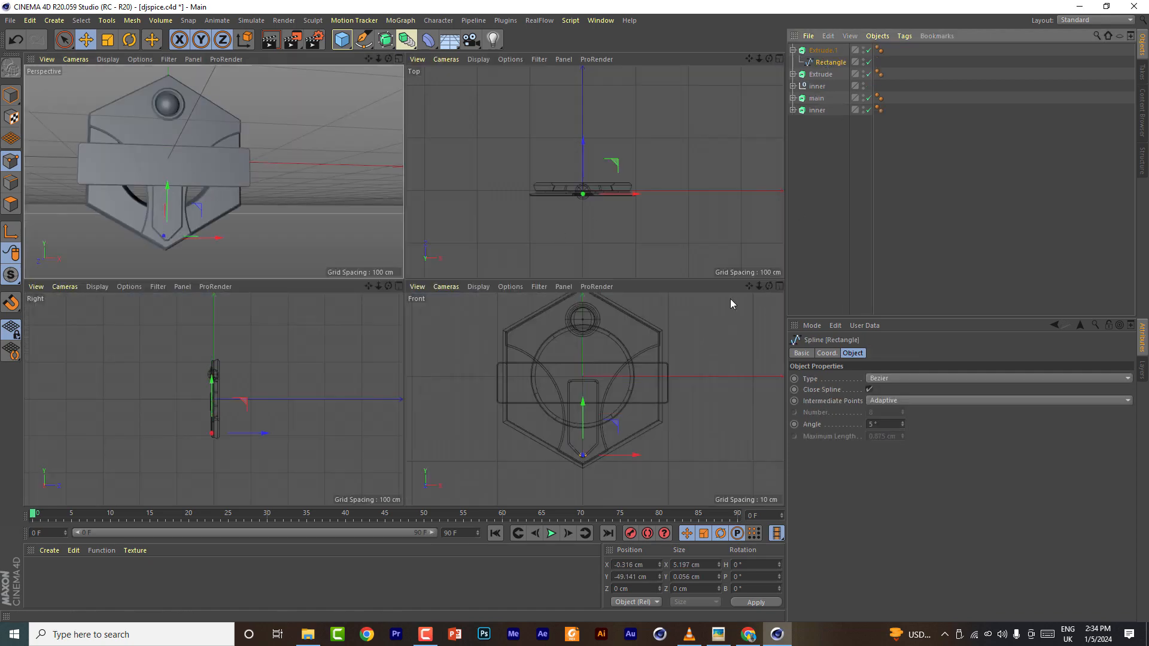
left_click(780, 287)
scroll(389, 272, "up", 3)
scroll(390, 272, "up", 2)
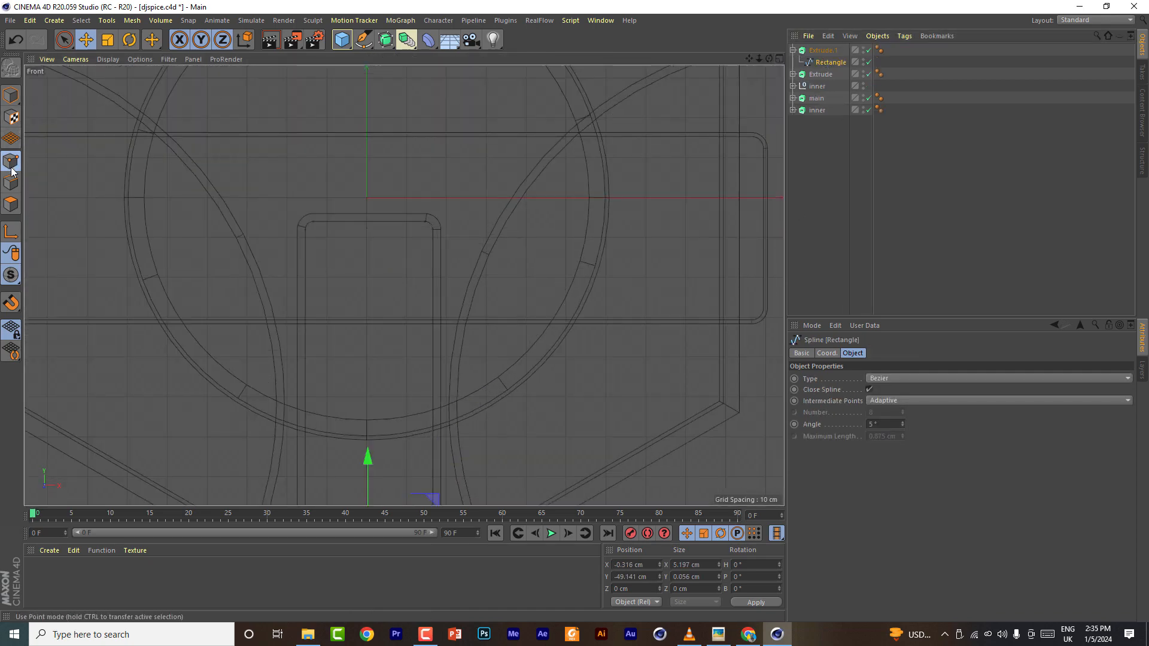
left_click(64, 39)
scroll(307, 245, "up", 2)
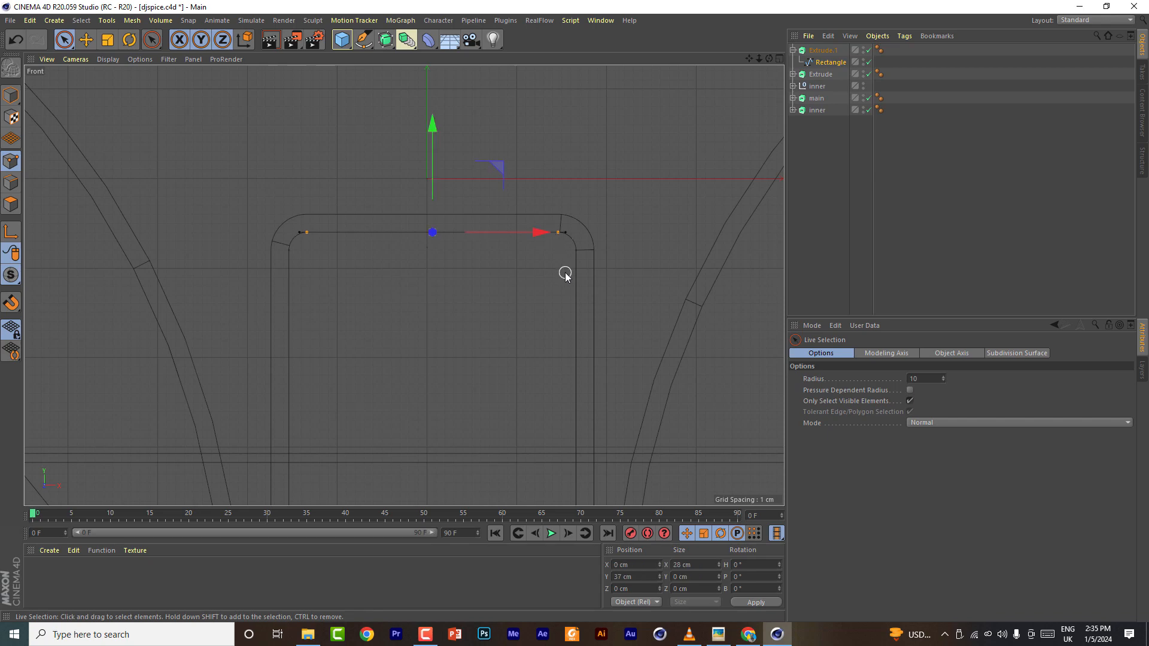
key("Delete")
- Set the remaining top edge points of the pointed spline to hard interpolation
left_click(572, 248)
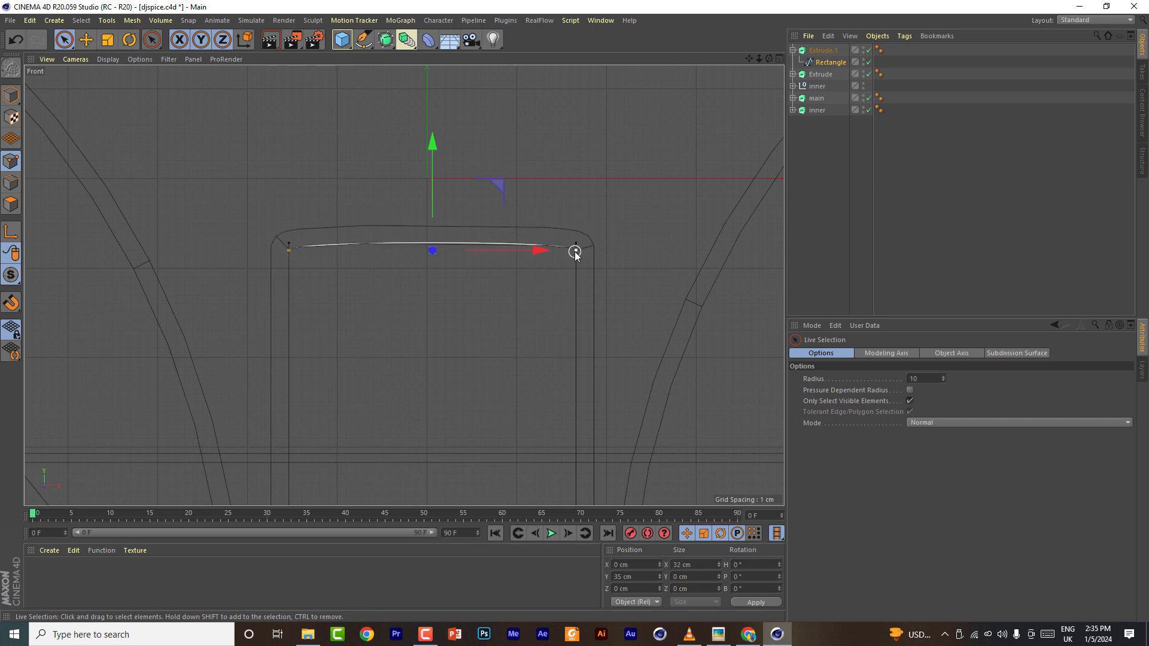
right_click(576, 252)
left_click(598, 293)
- Lower the spline's top edge points to shorten the pointed bar
left_click_drag(751, 59, 604, 59)
left_click_drag(414, 167, 413, 218)
- Return to the perspective view and save the scene file
left_click(779, 58)
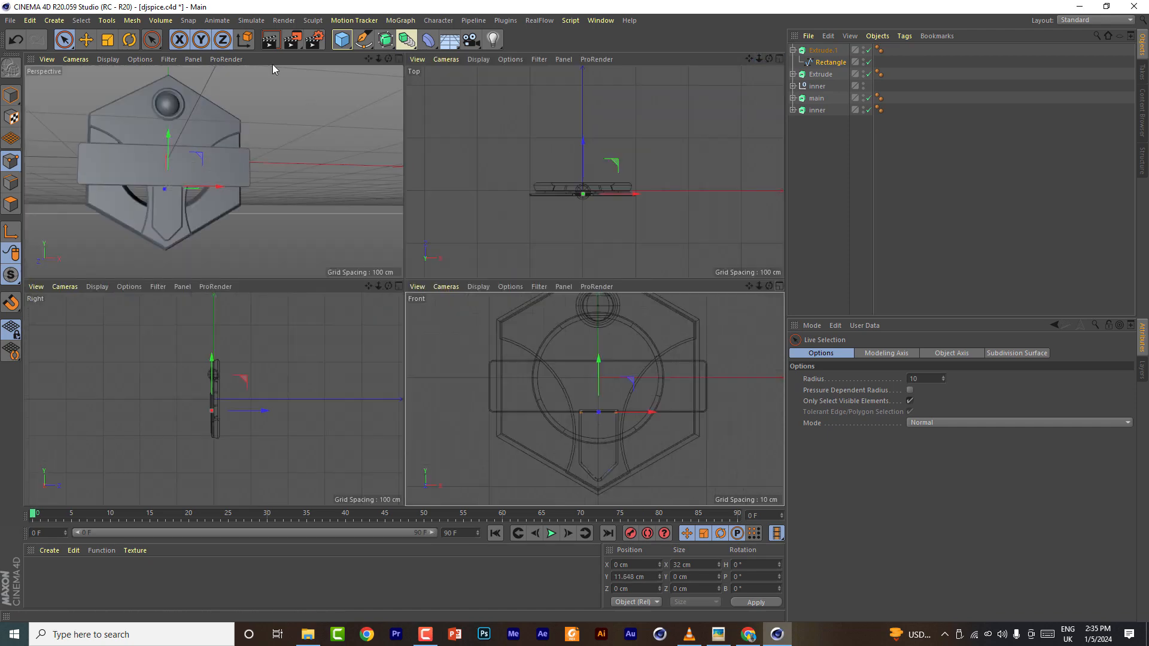
left_click(400, 58)
mouse_move(749, 58)
left_mouse_down()
mouse_move(840, 59)
mouse_move(721, 60)
mouse_move(778, 6)
mouse_move(753, 68)
mouse_move(773, 84)
mouse_move(623, 78)
mouse_move(769, 99)
mouse_move(862, 36)
mouse_move(772, 75)
mouse_move(733, 55)
left_mouse_up()
left_click(794, 50)
left_click(818, 63)
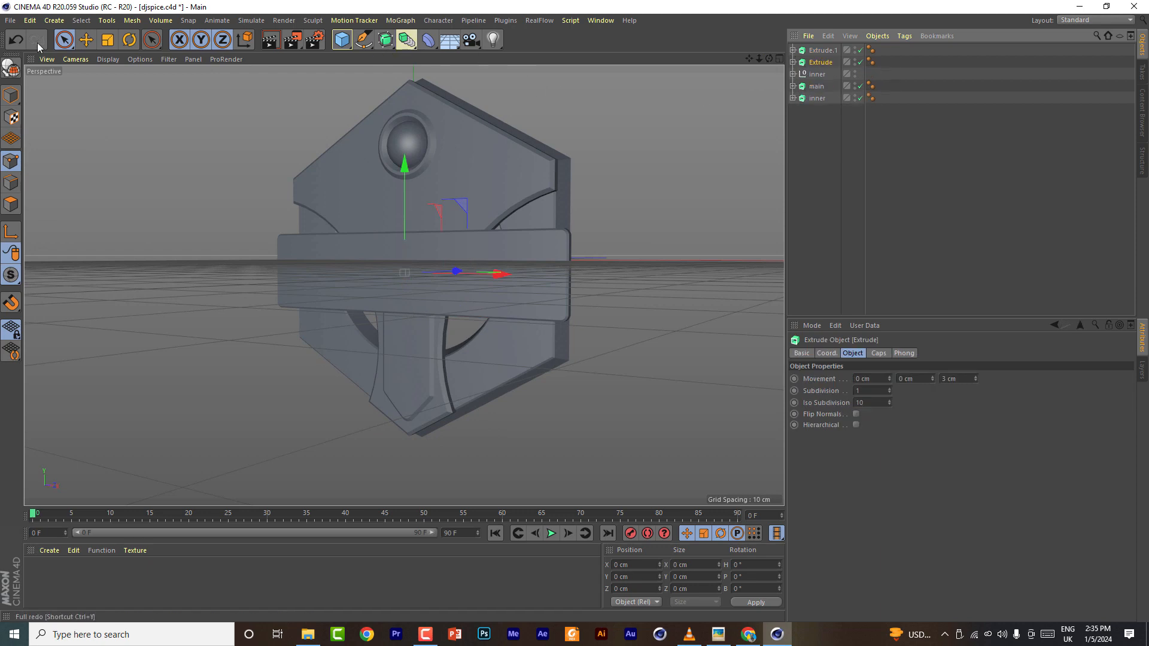
left_click(10, 20)
left_click(36, 121)
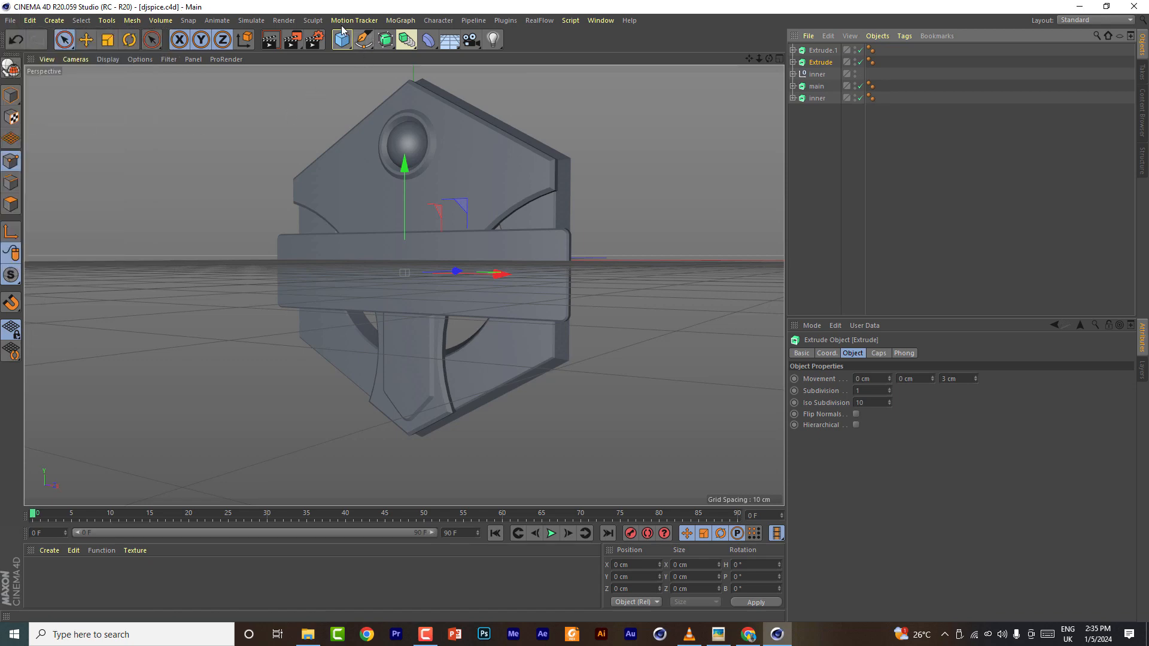
- Add a MoText object and set its text to SPICE
left_click(400, 20)
left_click(410, 210)
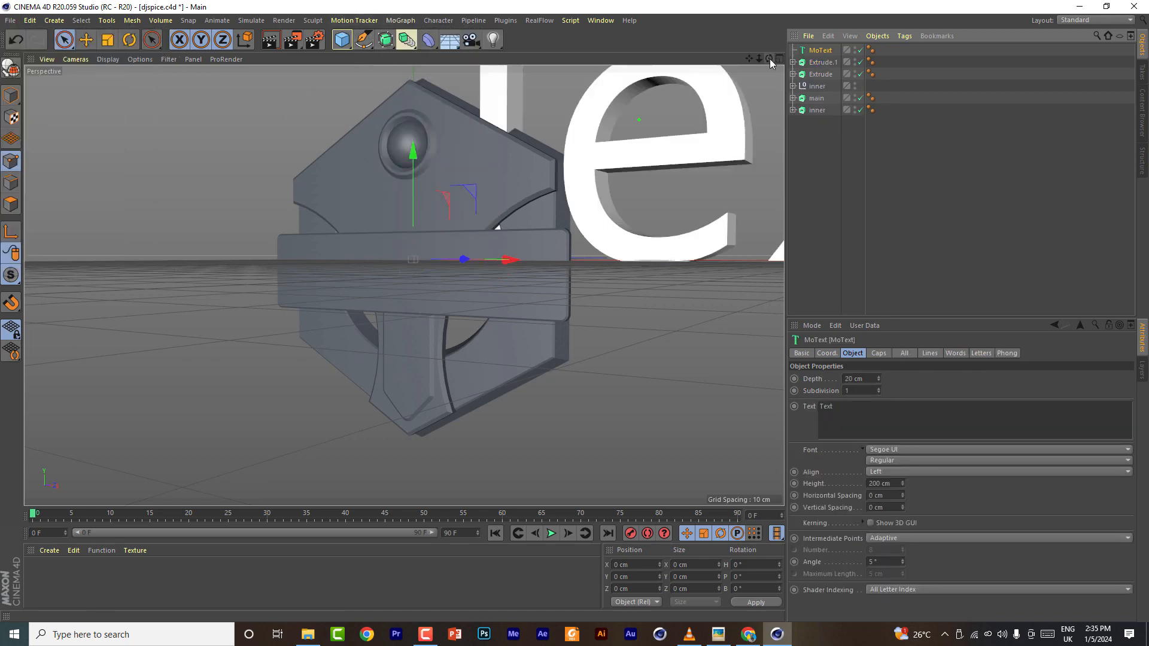
left_click_drag(769, 60, 793, 45)
left_click_drag(845, 407, 728, 409)
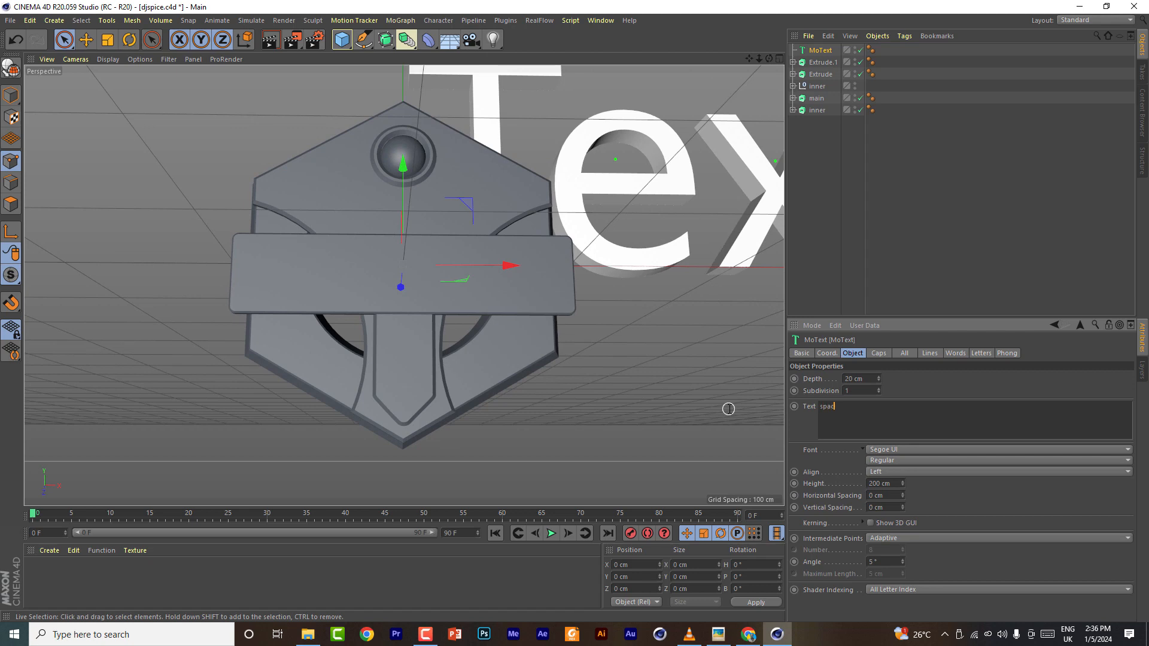
right_click(729, 409)
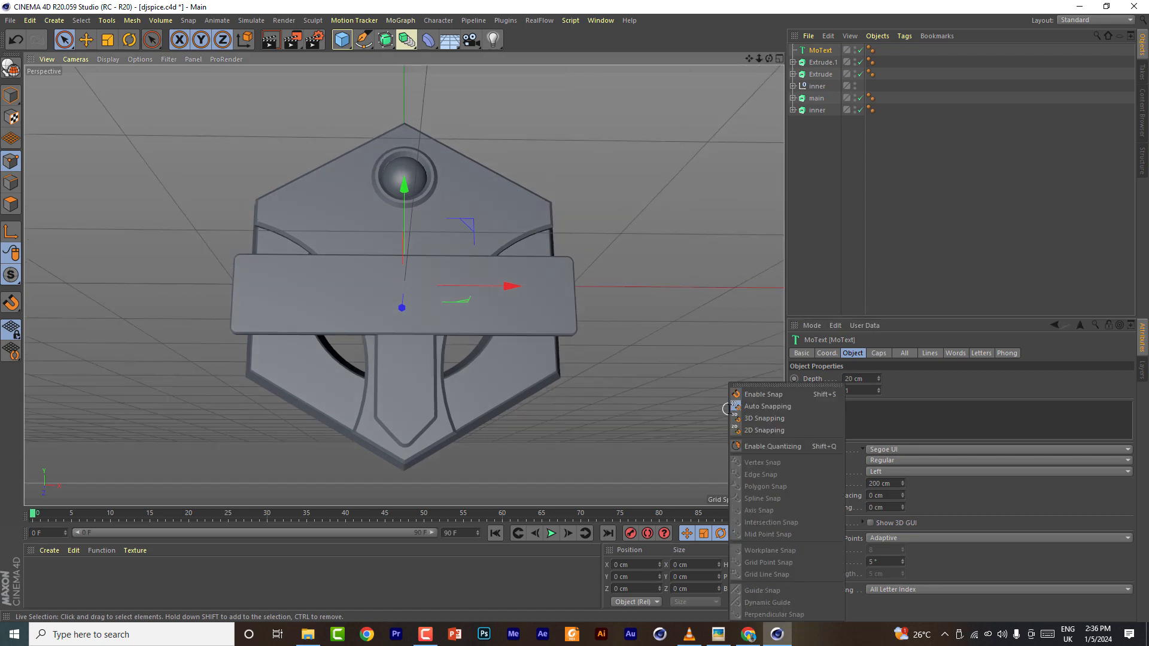
left_click(879, 415)
type("SPICE")
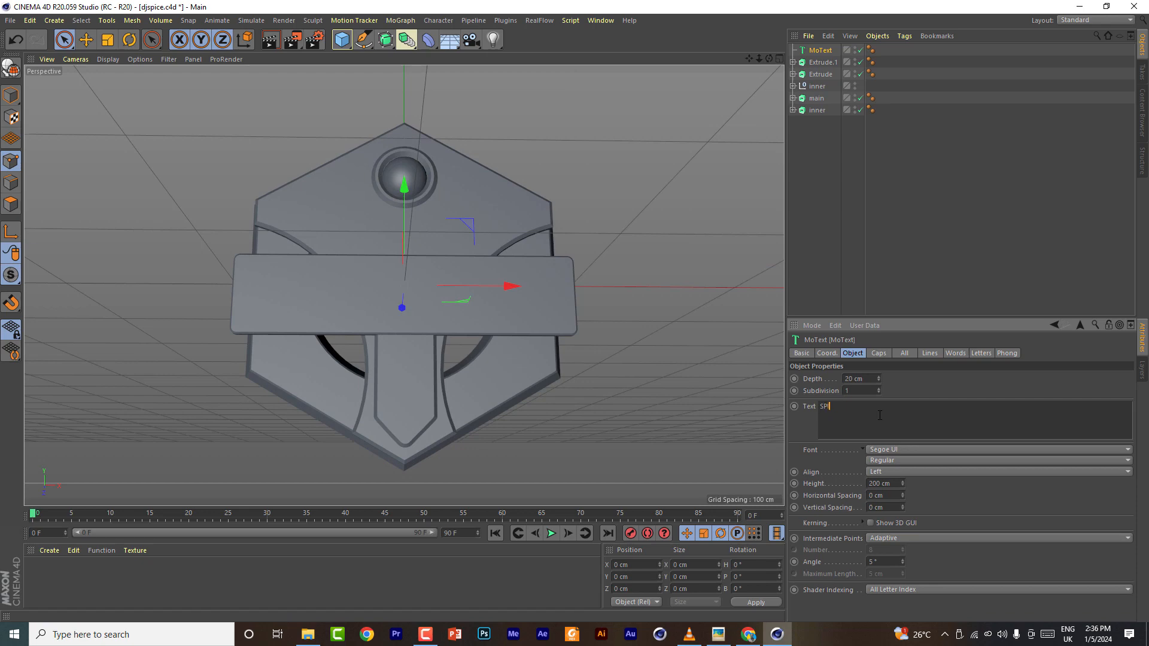
- Set the text's font to Roboto Black and its alignment to Middle
left_click(901, 450)
left_click(900, 450)
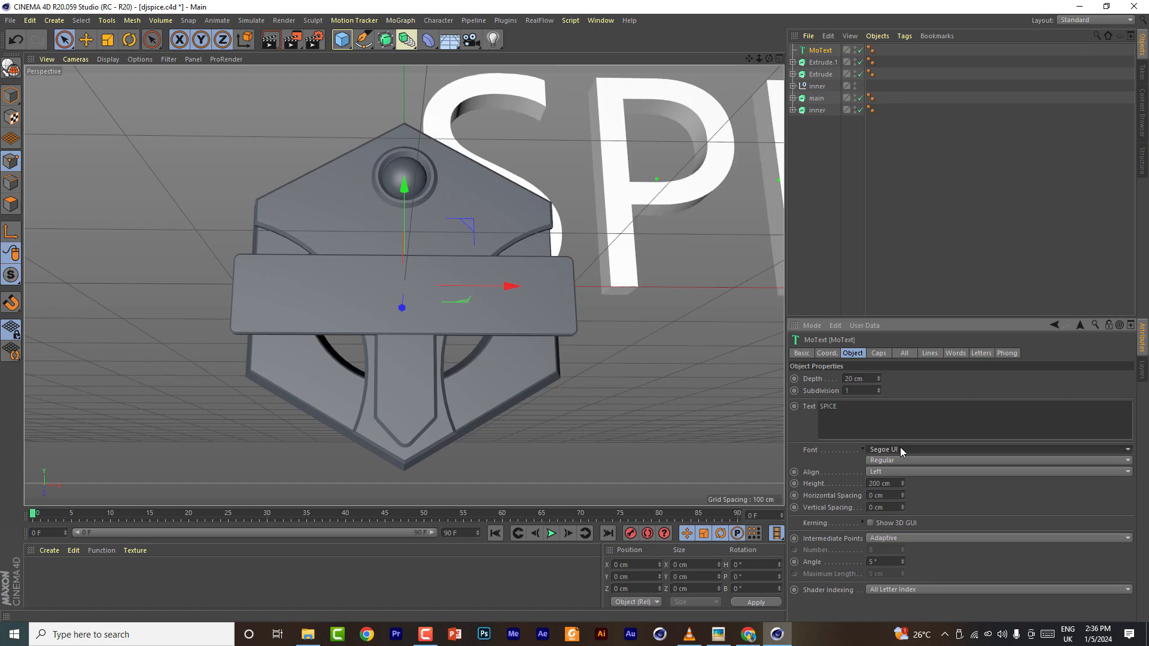
left_click(901, 450)
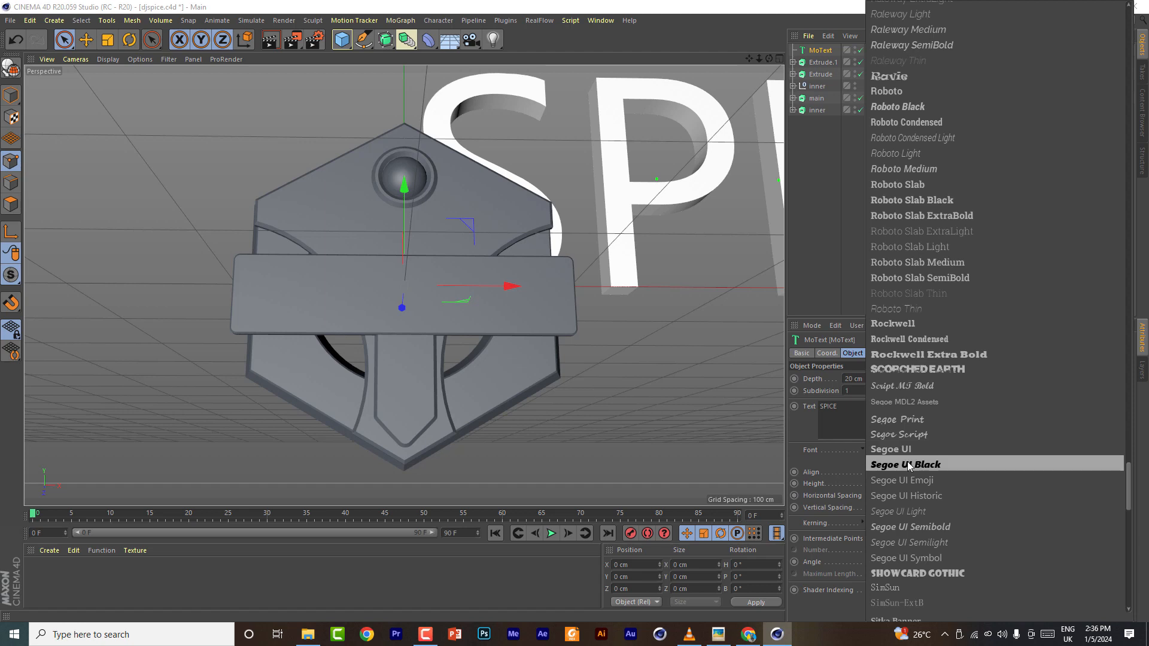
left_click(905, 105)
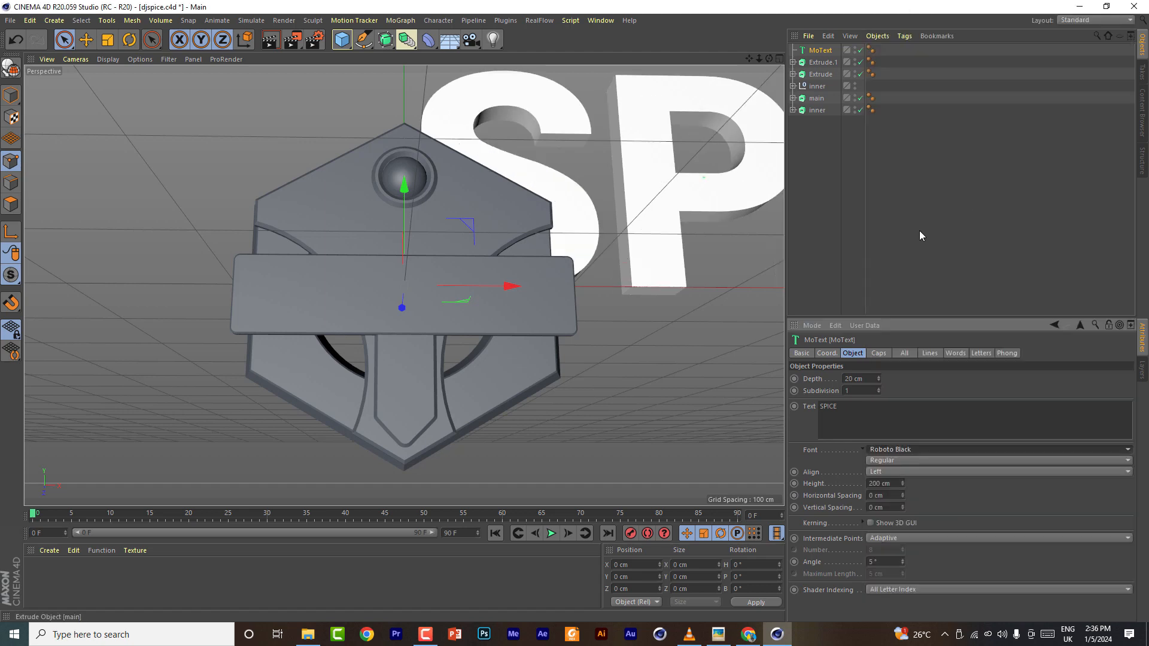
left_click(910, 472)
left_click(911, 497)
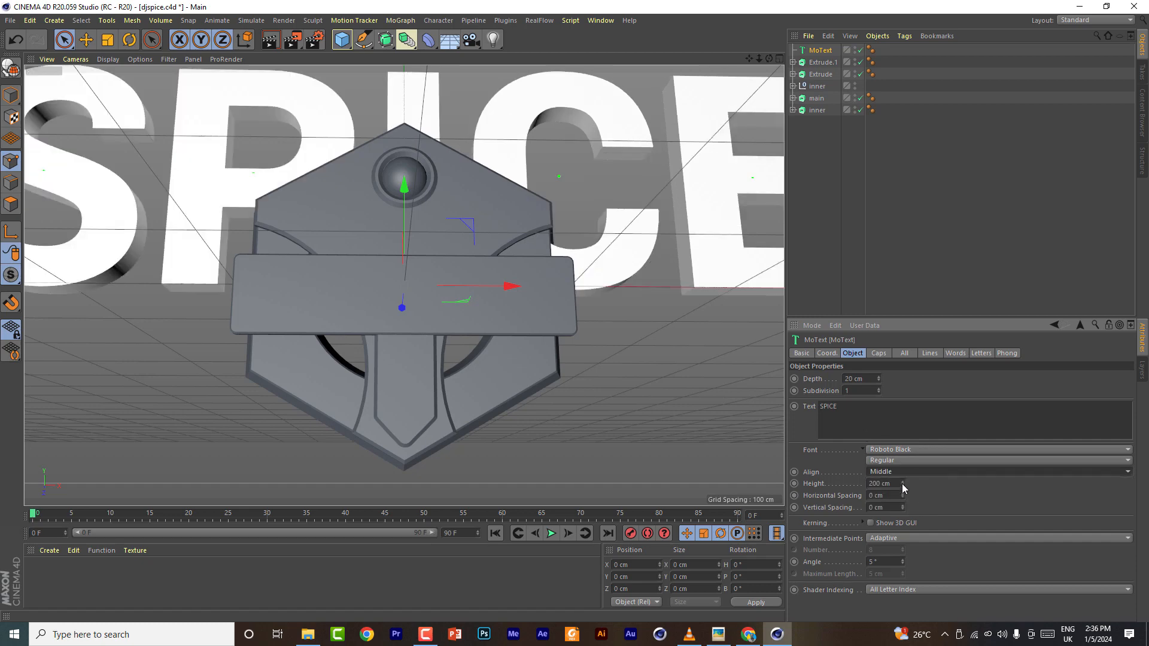
- Scale the text to 56 cm height and move it down onto the horizontal bar in the front view
left_click_drag(903, 483, 862, 483)
left_click(780, 58)
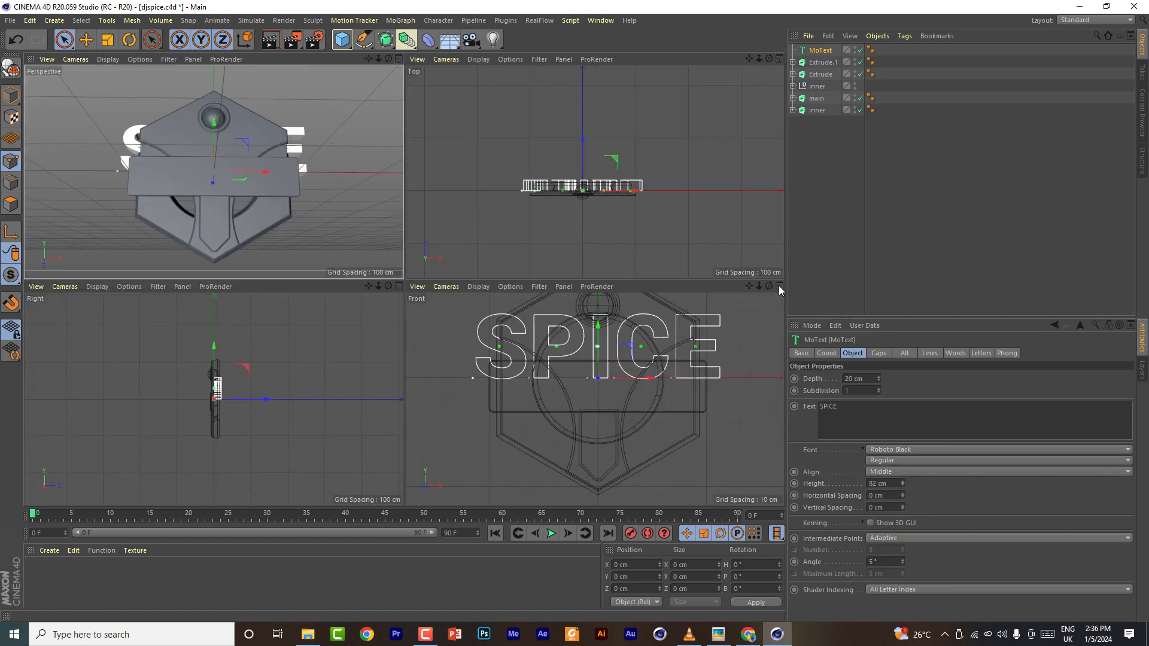
left_click(779, 286)
left_click_drag(411, 143, 407, 216)
left_click_drag(902, 486, 887, 486)
left_click_drag(410, 215, 410, 201)
left_click_drag(903, 489, 895, 490)
left_click_drag(410, 200, 413, 199)
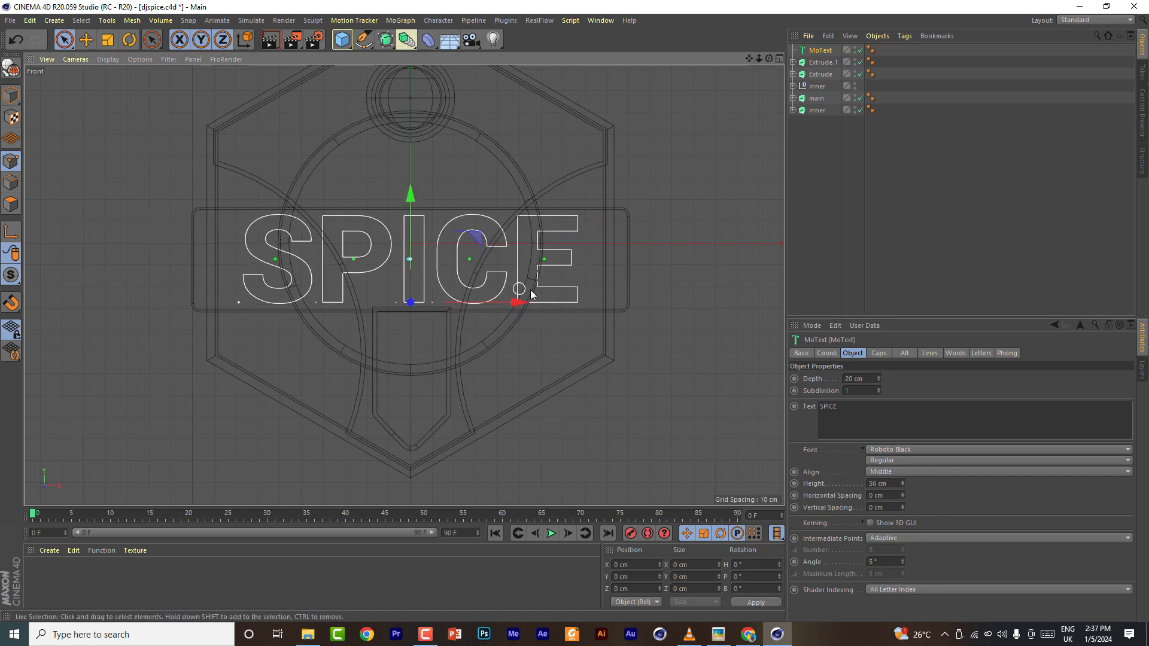
- Move the text forward in the top view so it sits in front of the bar, then maximize the perspective view
left_click(780, 59)
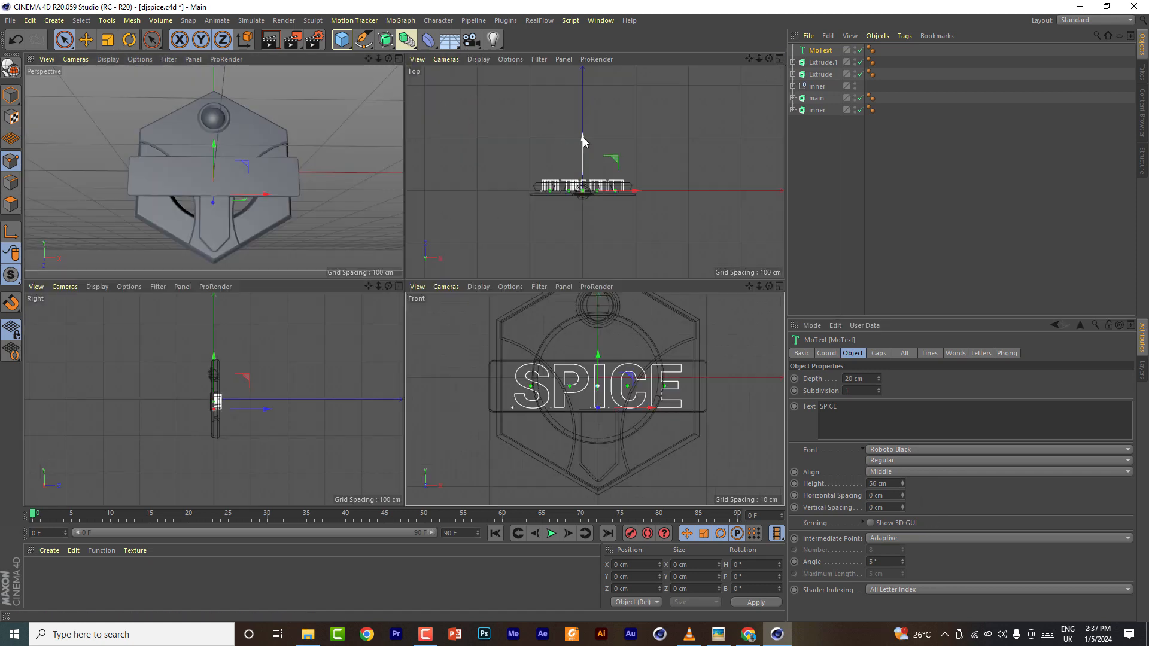
left_click_drag(583, 137, 581, 148)
left_click(821, 52)
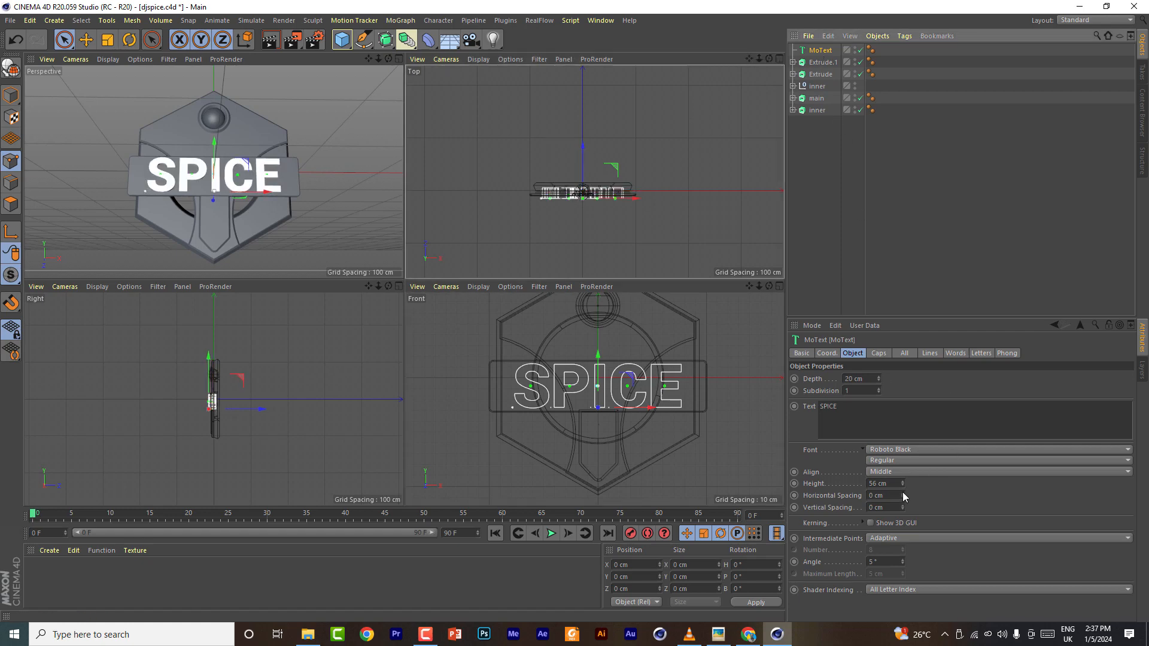
scroll(866, 377, "down", 3)
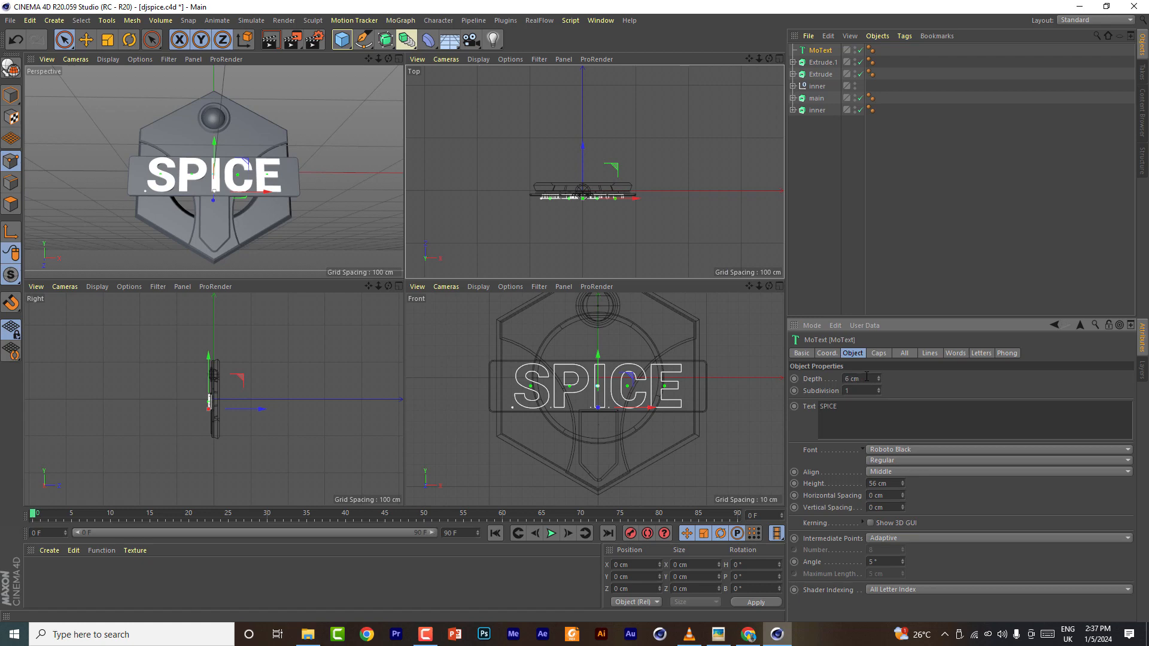
scroll(619, 135, "up", 5)
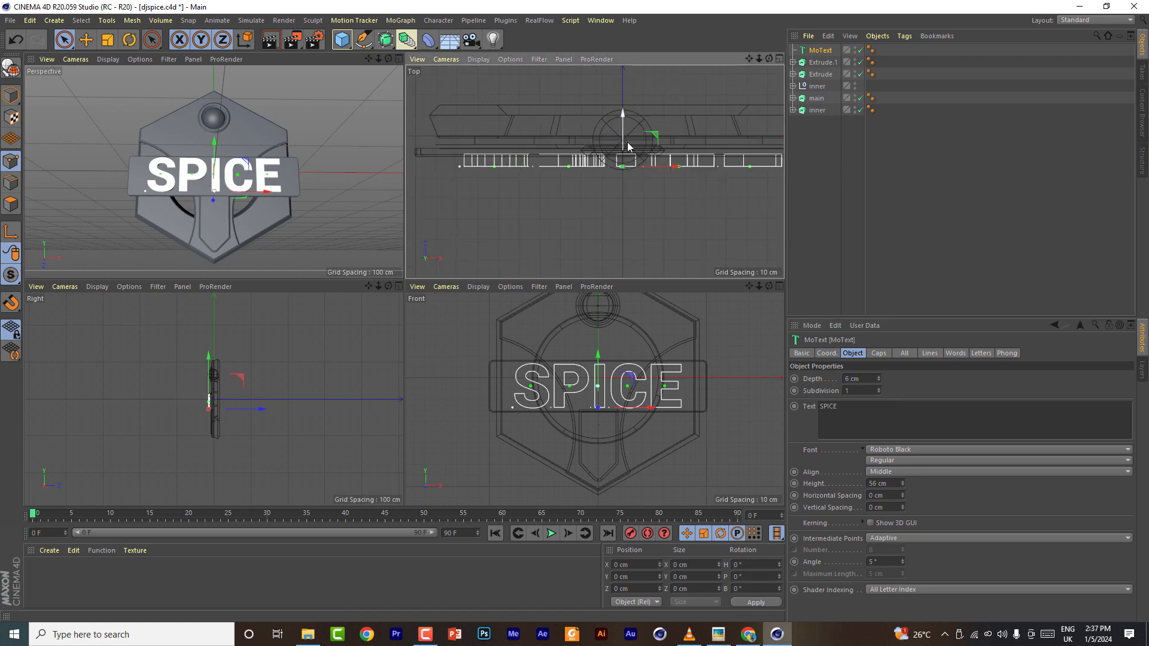
left_click(399, 59)
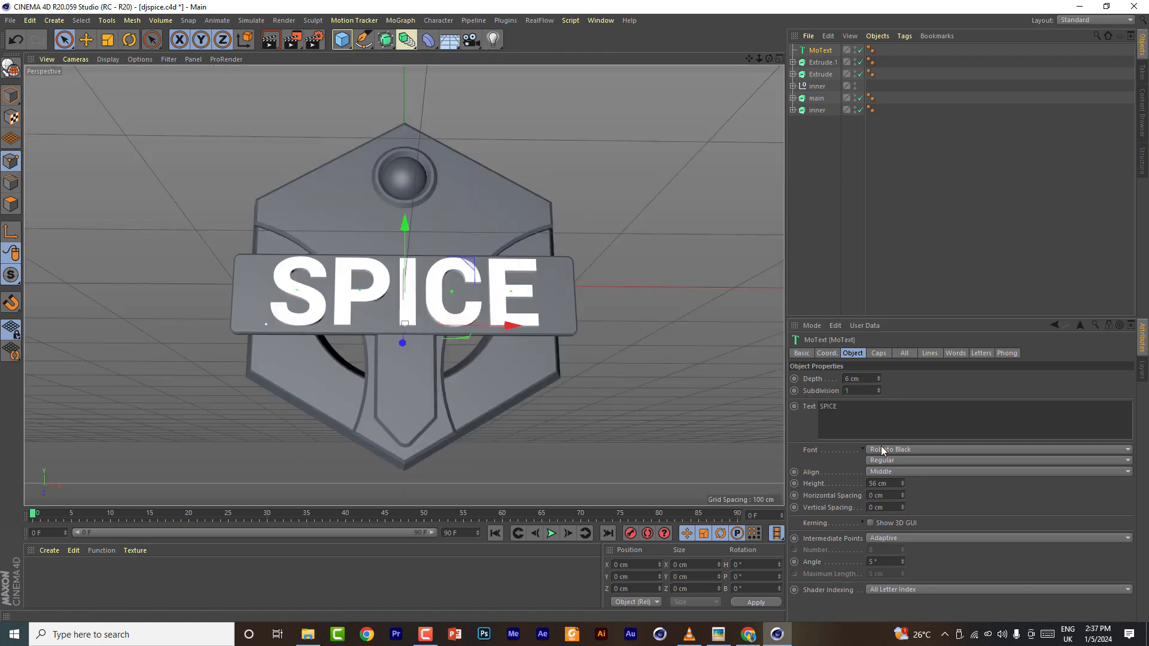
- Set the text's start cap to Fillet Cap with a 1 cm radius
left_click(879, 353)
left_click(917, 377)
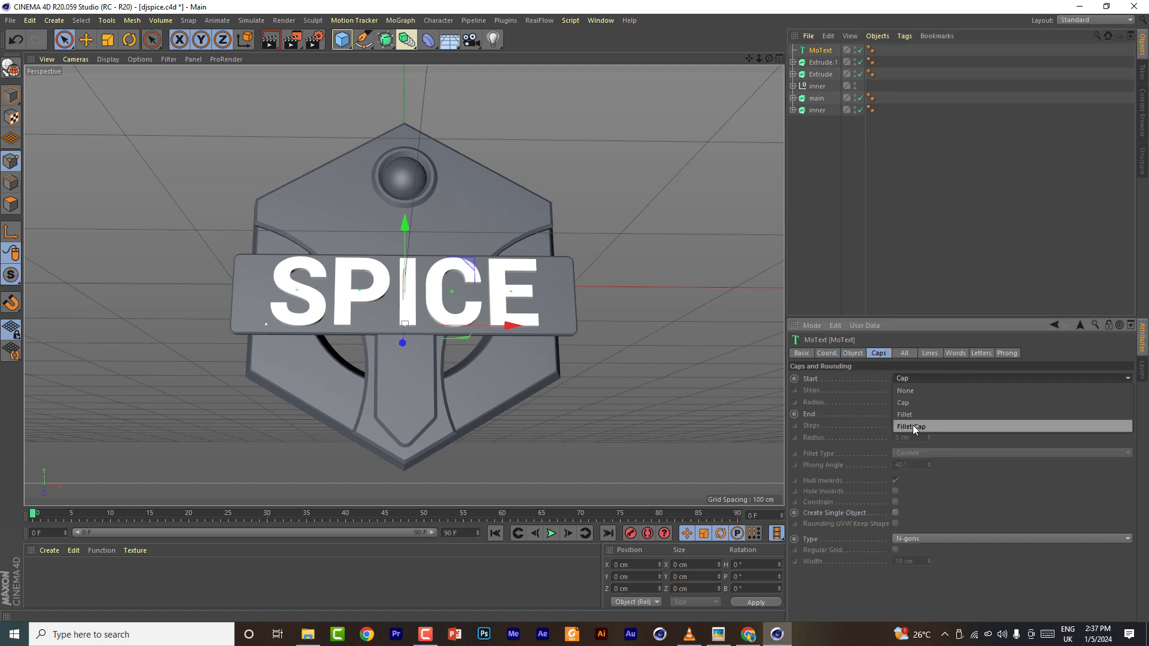
left_click(913, 425)
double_click(910, 402)
type("1")
key("Return")
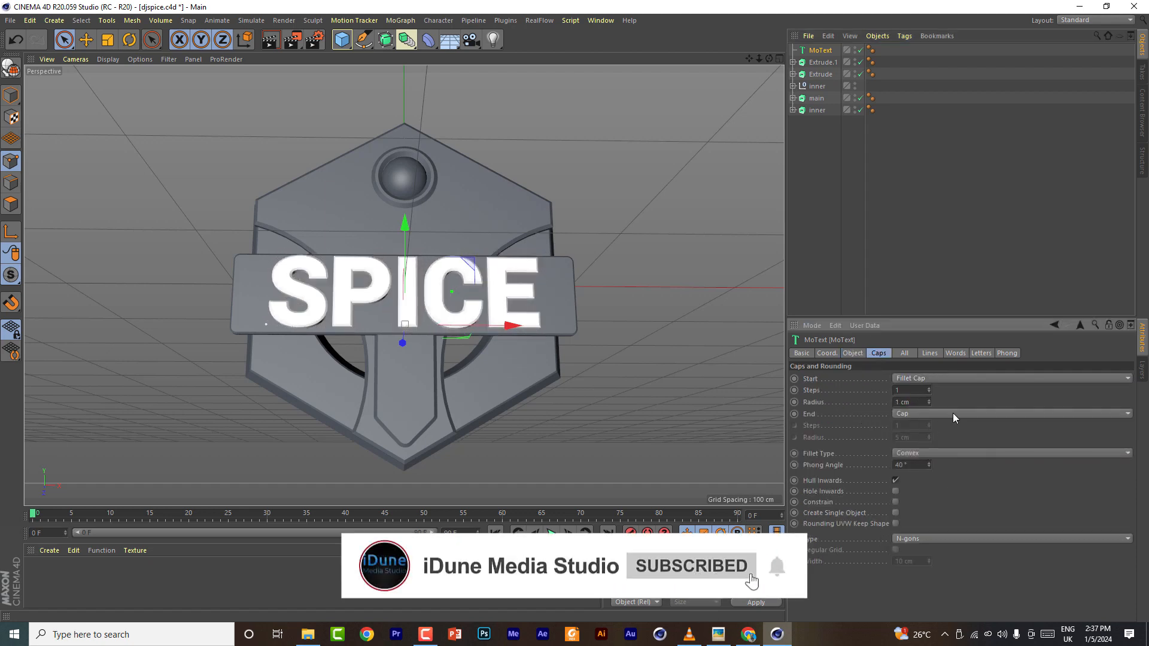
- Set the text's end cap to Fillet Cap with a 4 cm radius
left_click(952, 414)
left_click(934, 462)
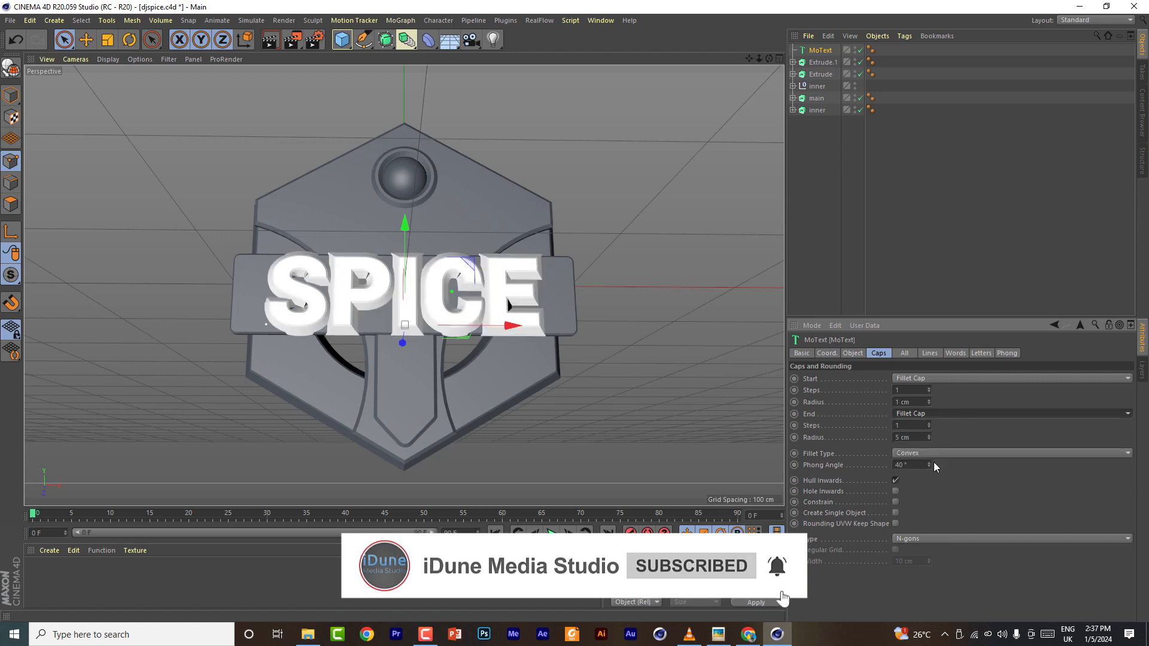
double_click(915, 437)
type("4")
key("Return")
- Reduce the text's end cap radius to 3 cm
mouse_move(769, 59)
left_mouse_down()
mouse_move(683, 99)
mouse_move(850, 53)
mouse_move(760, 48)
left_mouse_up()
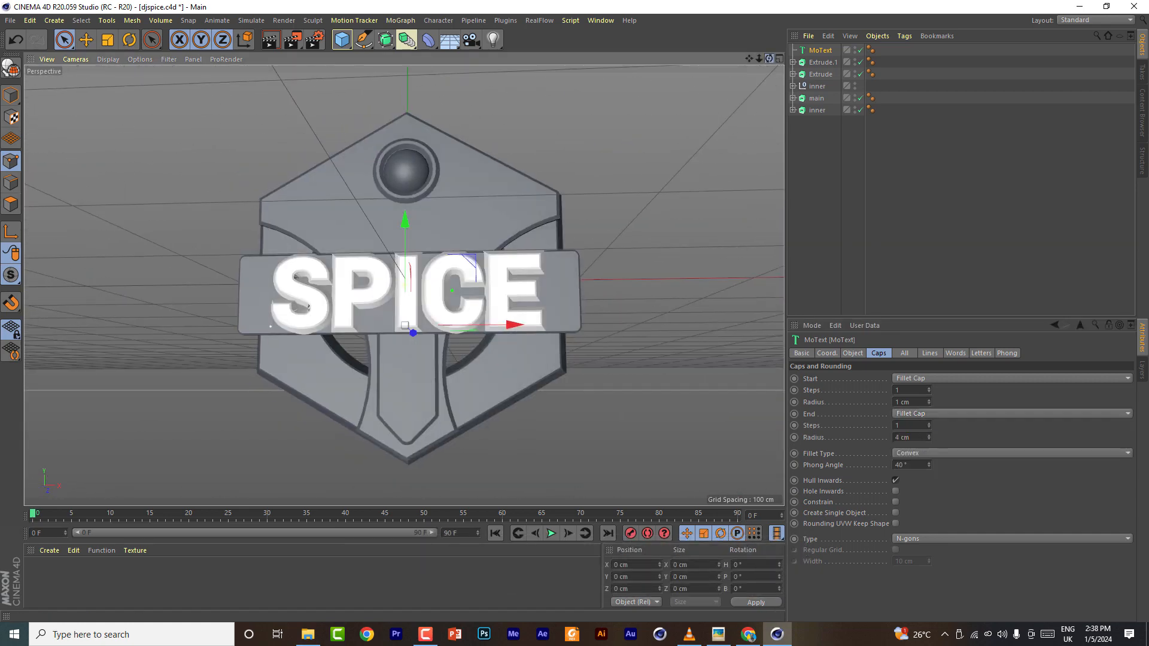
left_click(929, 441)
left_click(929, 441)
left_click_drag(769, 59, 805, 77)
left_click(929, 435)
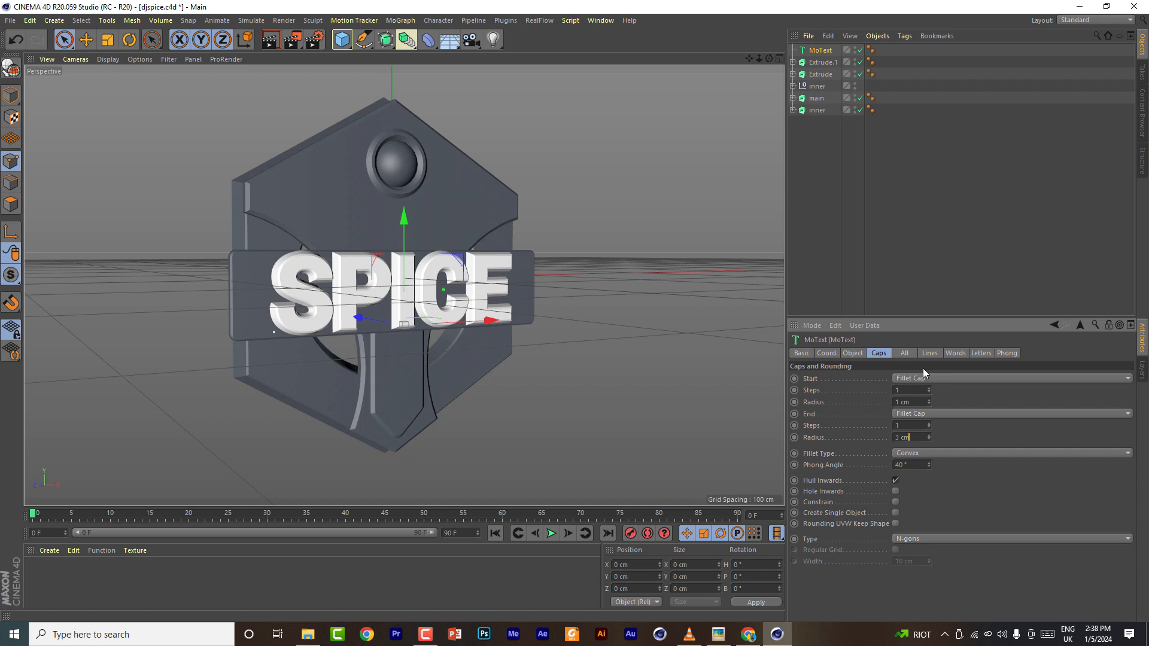
- Set the text's depth to 3 cm and its height to 51 cm
left_click(853, 353)
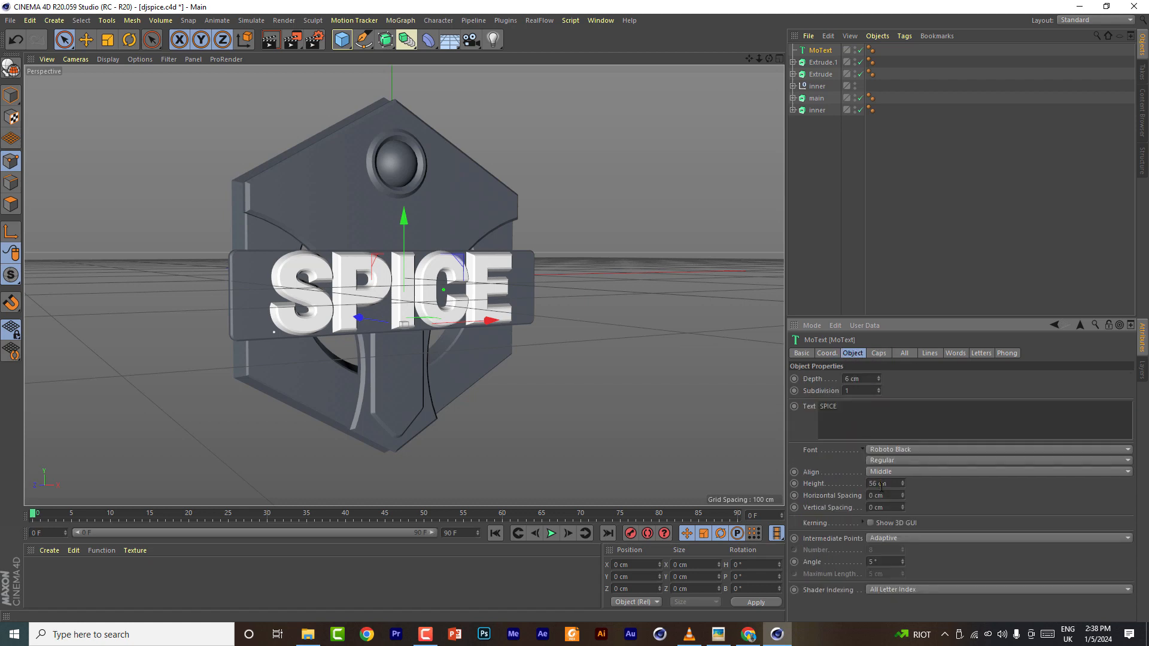
scroll(882, 487, "down", 5)
scroll(858, 377, "down", 3)
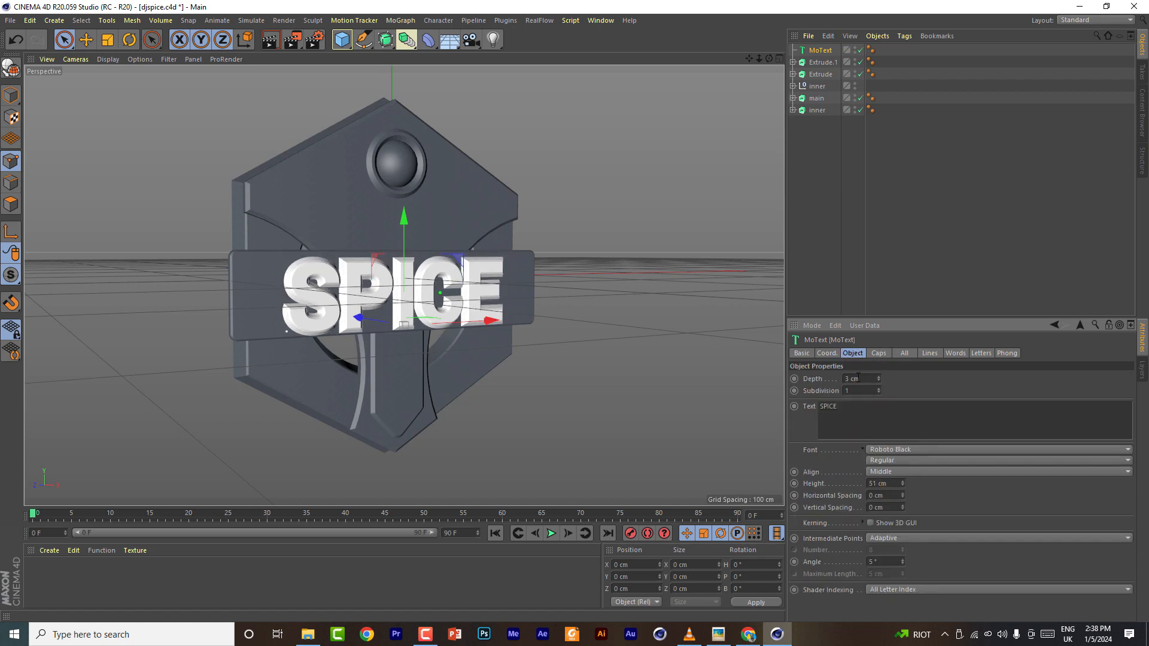
mouse_move(769, 59)
left_mouse_down()
mouse_move(715, 84)
mouse_move(658, 60)
mouse_move(556, 58)
mouse_move(694, 99)
mouse_move(769, 59)
left_mouse_up()
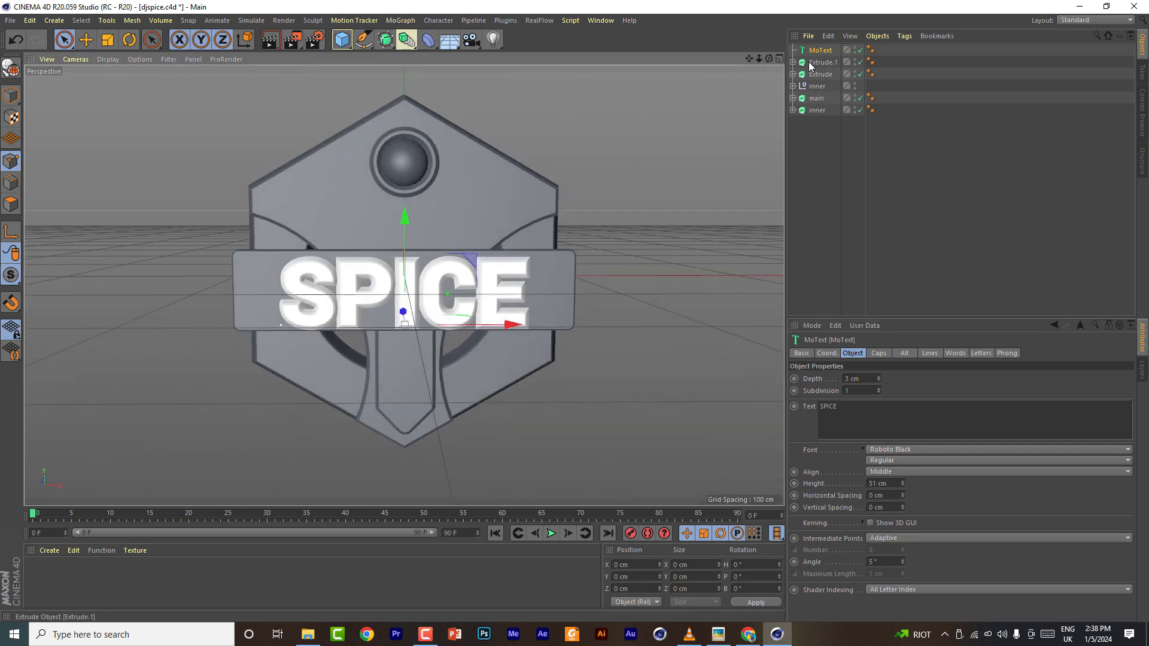
- Expand the extrude objects and set the bar rectangle's height to 50 cm
left_click(793, 62)
left_click(822, 76)
left_click(793, 87)
left_click(823, 98)
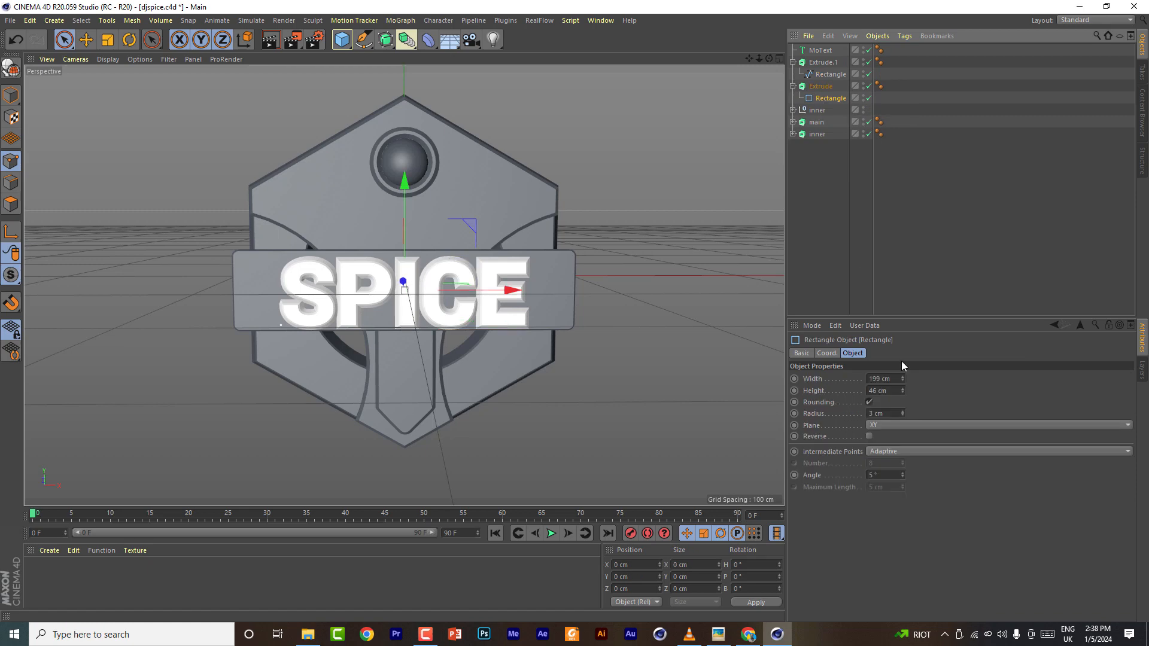
scroll(887, 391, "up", 4)
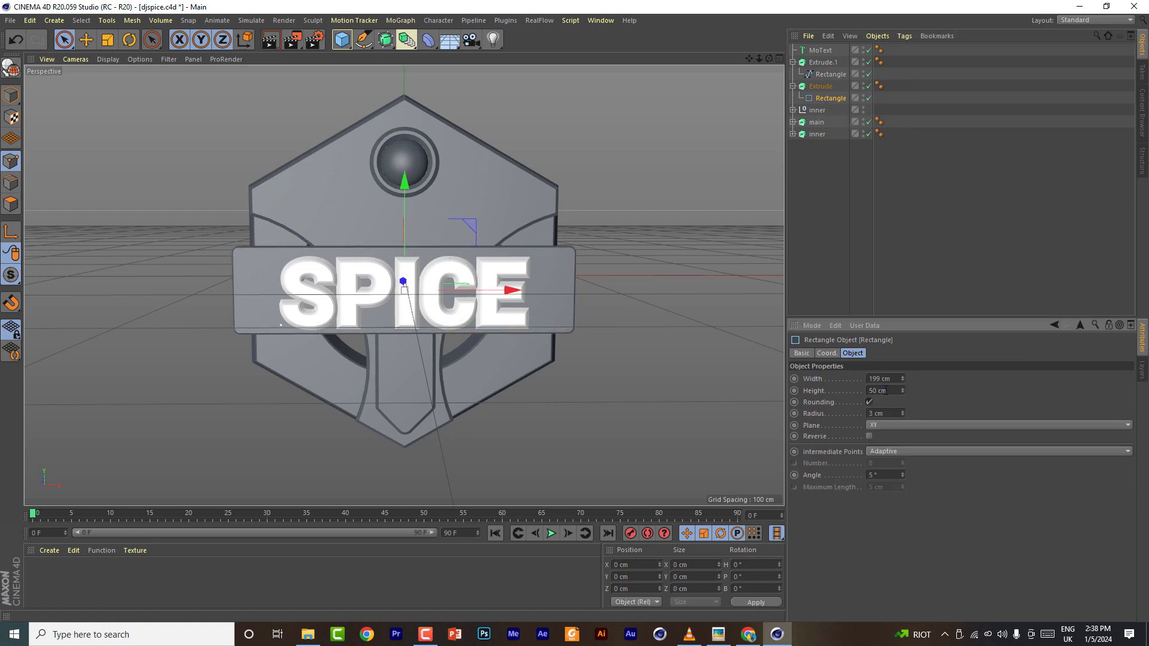
left_click_drag(772, 63, 962, 70)
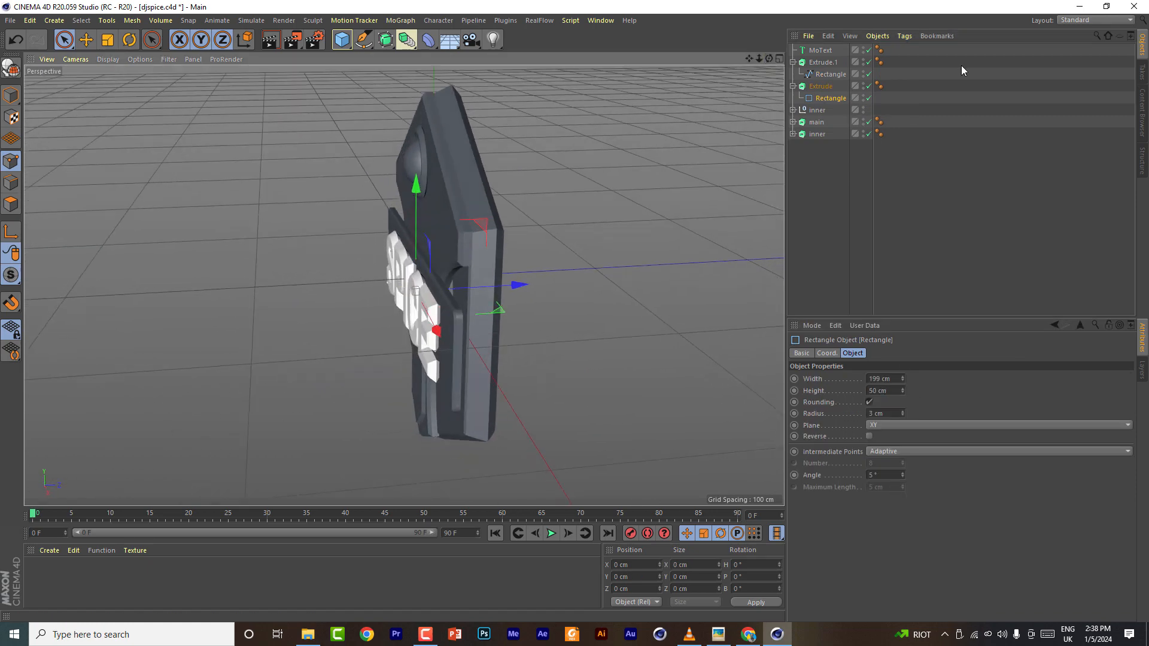
- Set the text's end cap radius to 2 cm and its start cap steps to 5
left_click(820, 50)
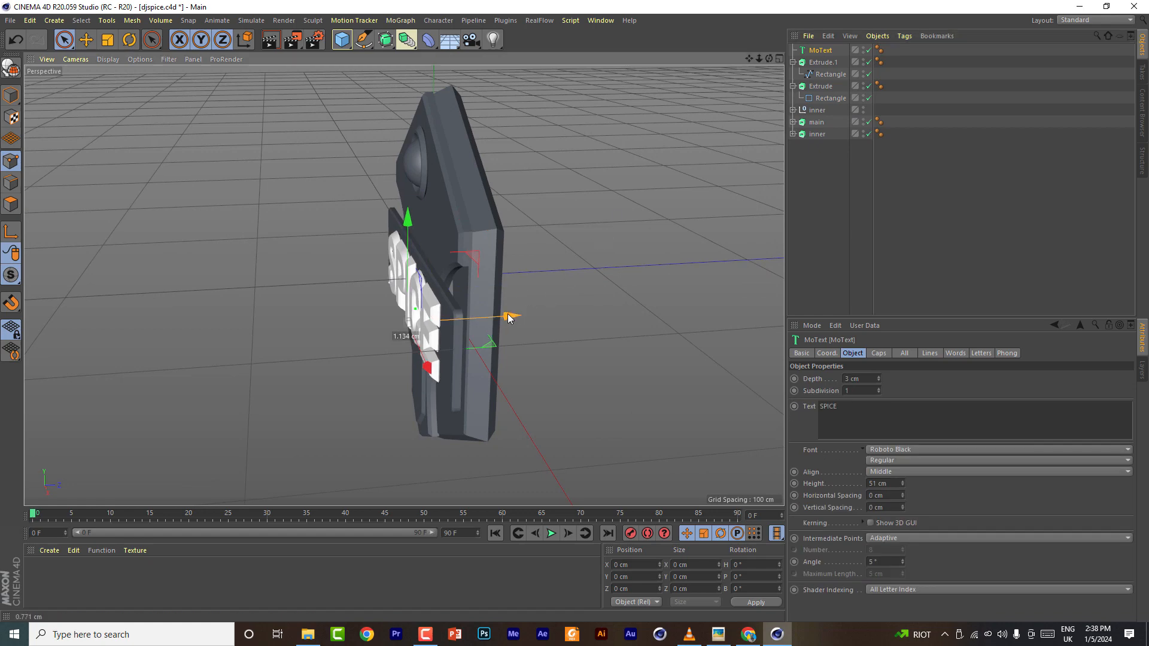
left_click_drag(769, 58, 916, 60)
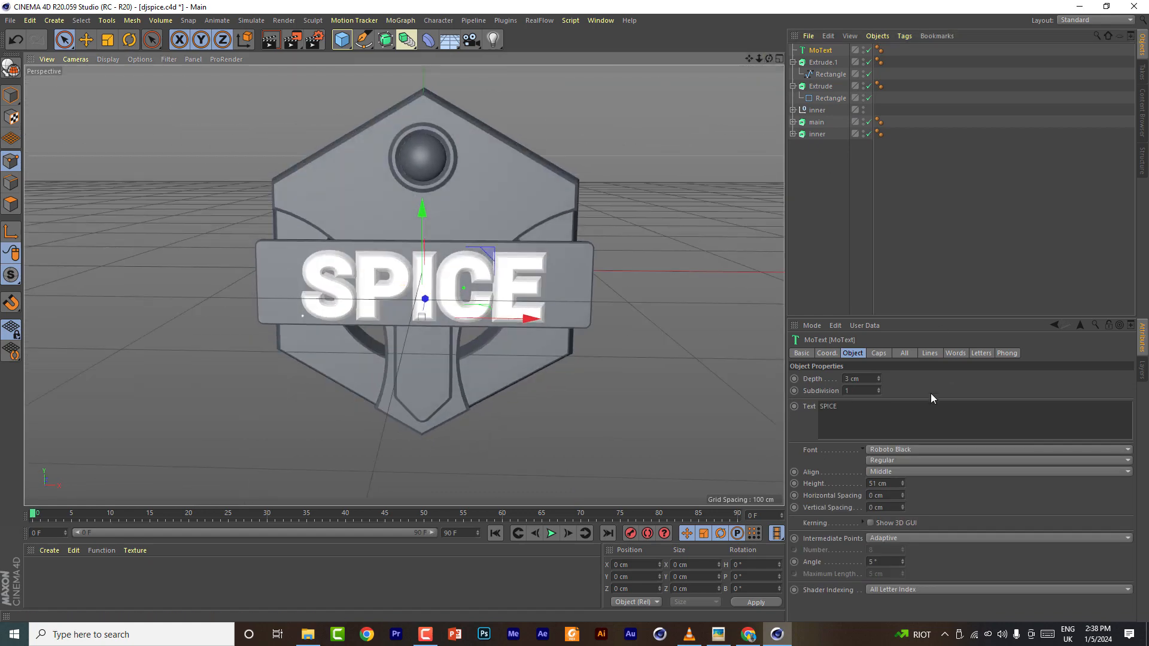
left_click(878, 353)
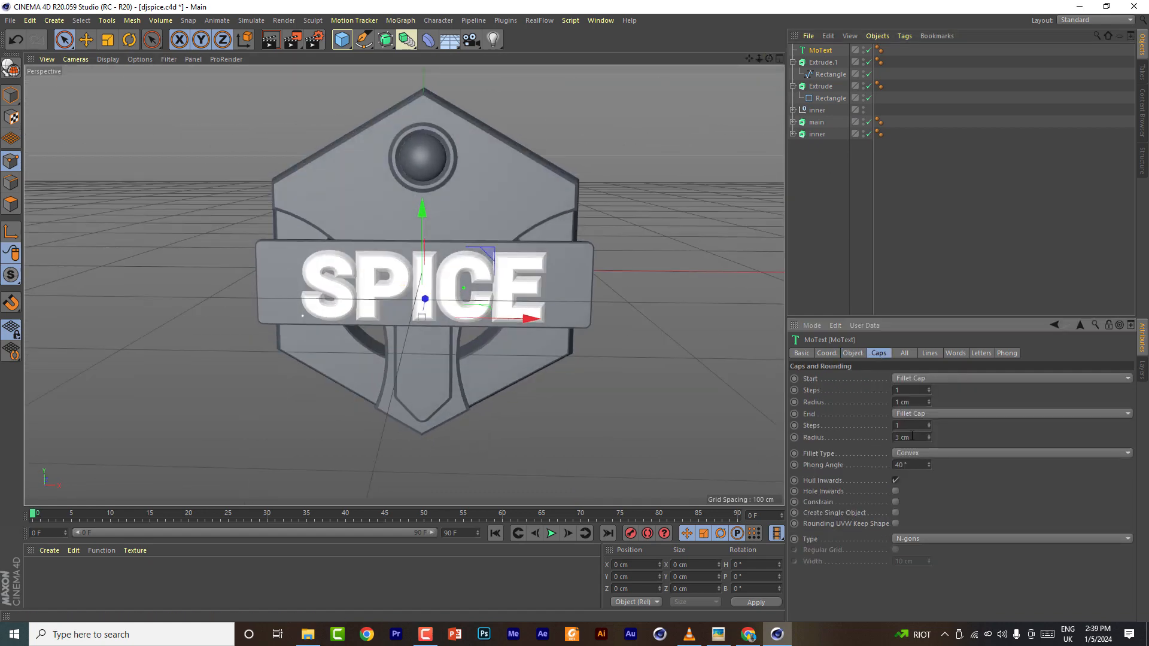
scroll(912, 437, "down", 1)
scroll(500, 281, "up", 5)
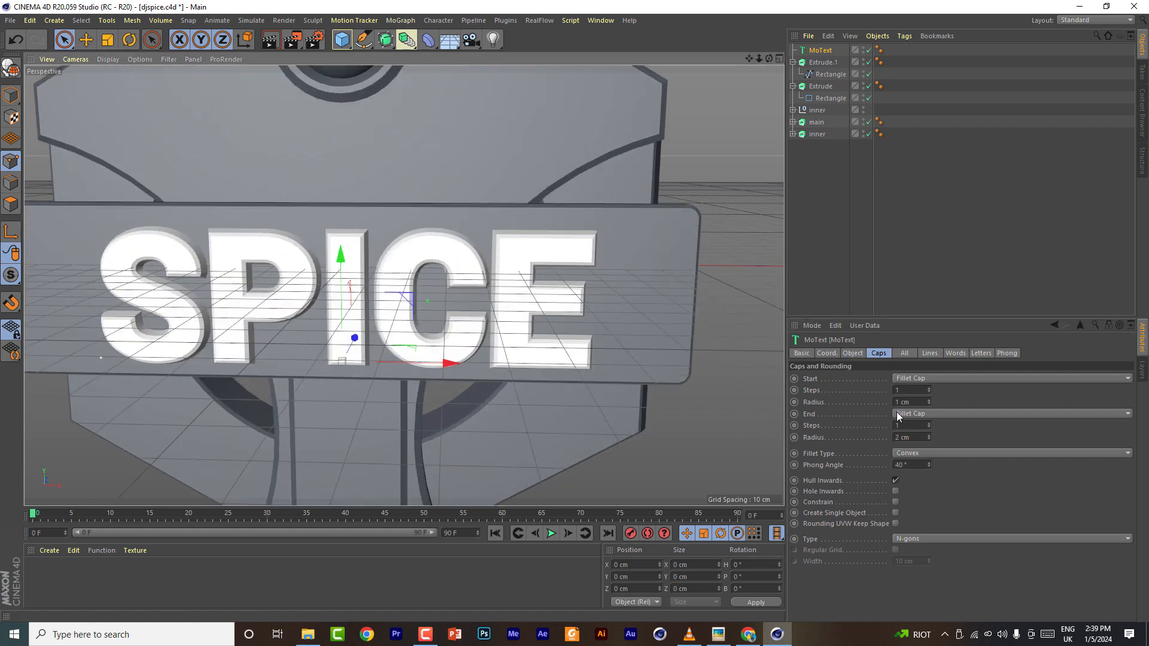
scroll(922, 392, "up", 4)
left_click_drag(769, 59, 328, 57)
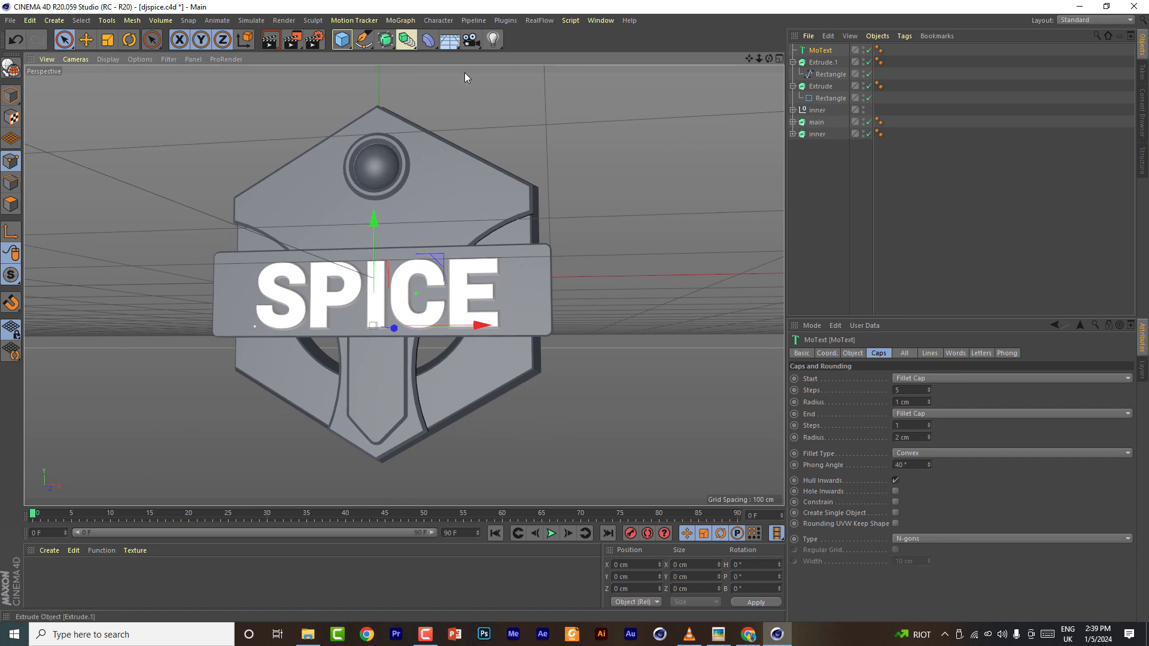
- Save the scene file and collapse the extrude objects in the hierarchy
left_click(10, 20)
left_click(56, 118)
left_click(793, 62)
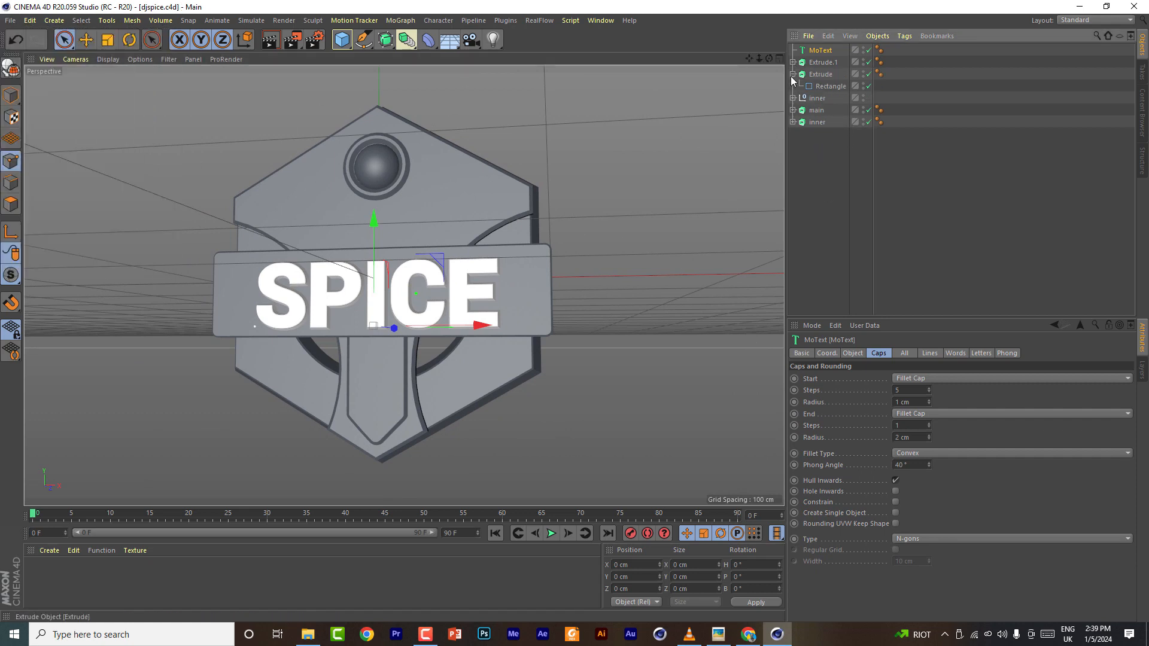
left_click(793, 75)
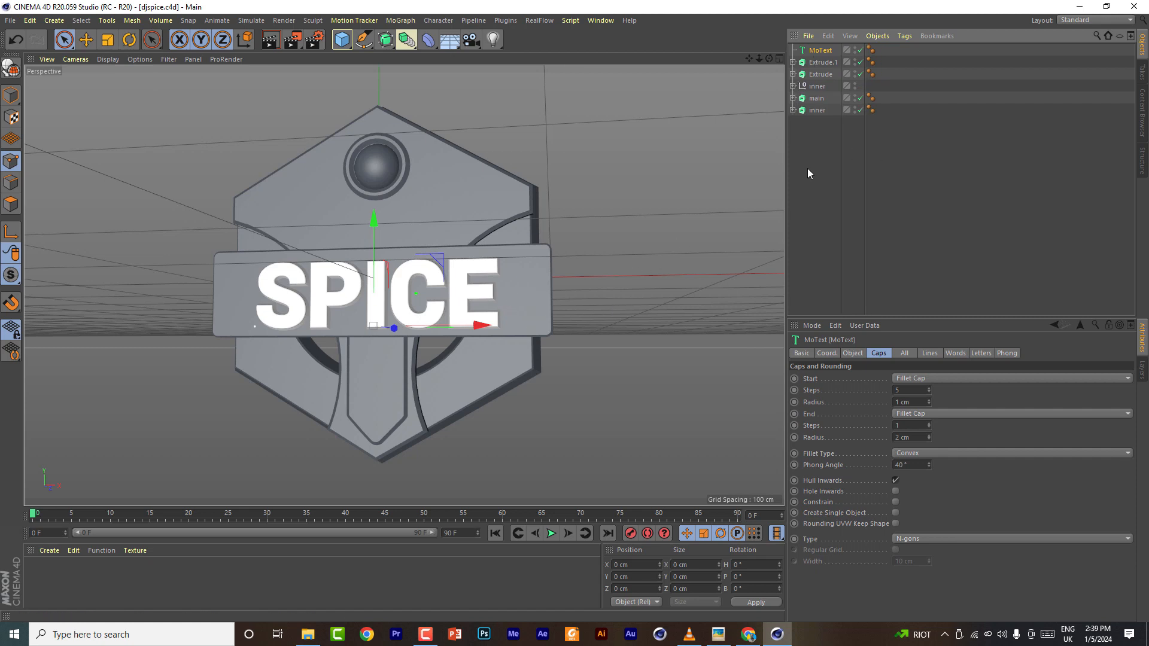
- Add a cylinder and set its radius to 2 cm and height to 51 cm
left_click_drag(342, 40, 585, 56)
left_click(870, 352)
left_click(803, 354)
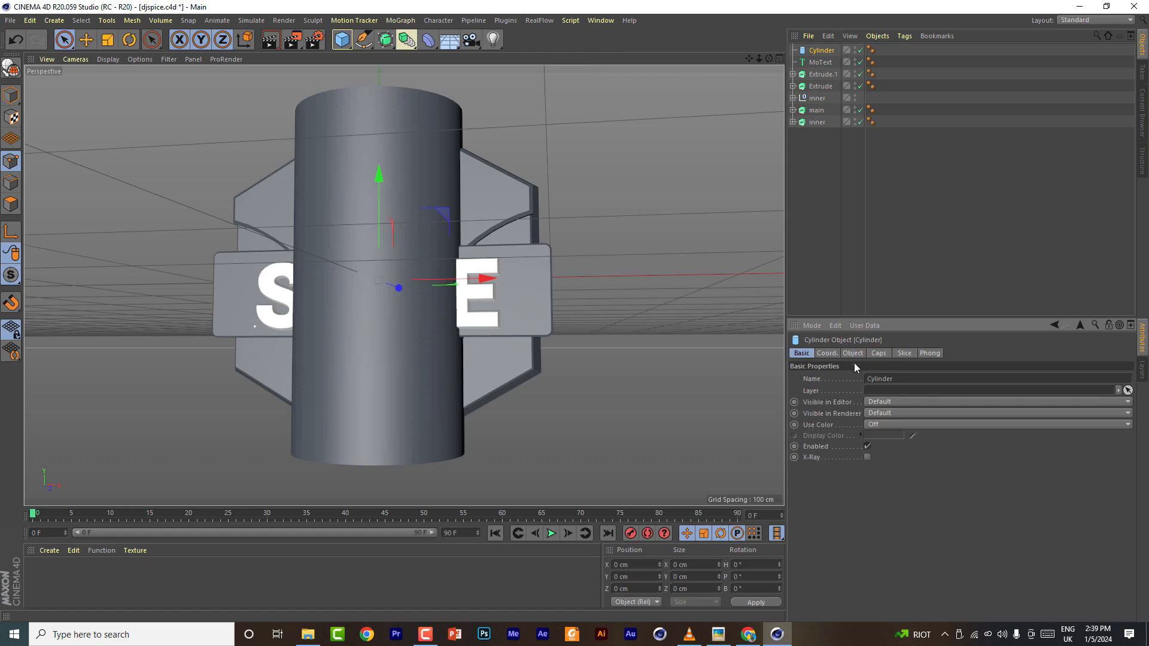
left_click(853, 354)
left_click(881, 486)
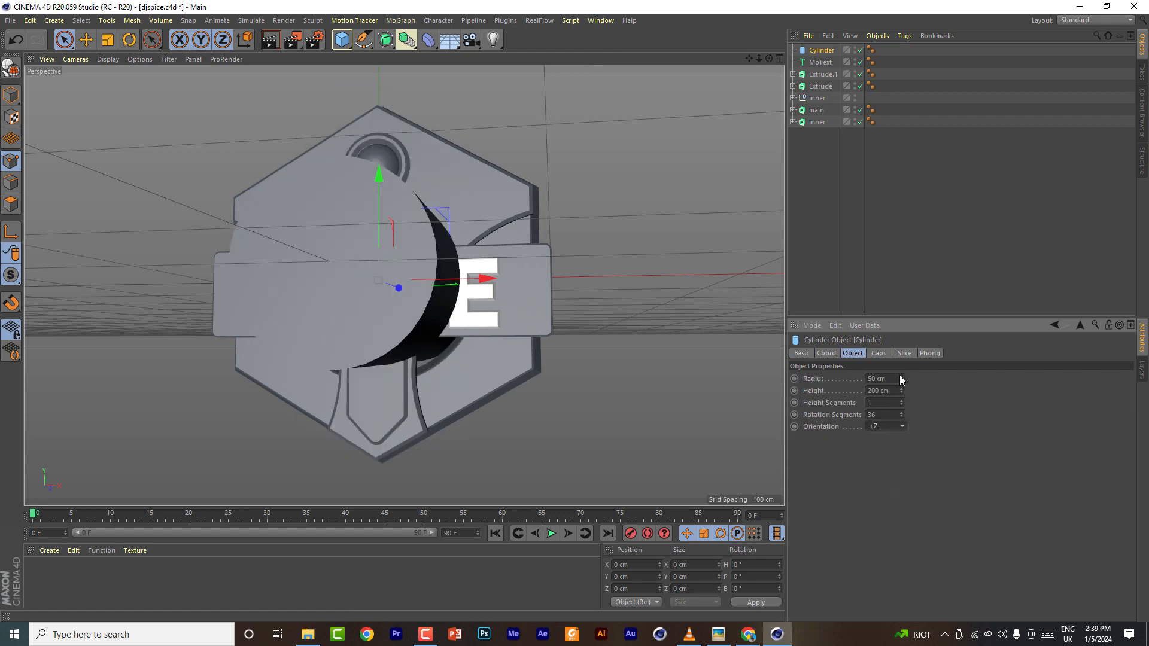
left_click_drag(901, 379, 901, 395)
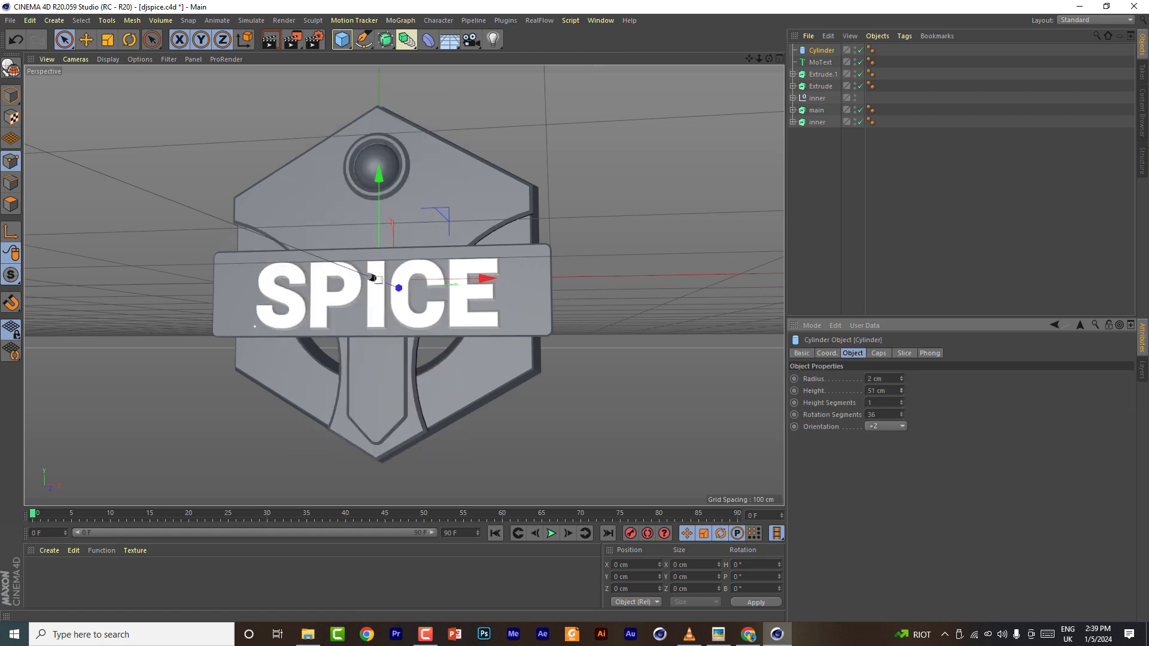
- Enable filleted caps on the cylinder
left_click(879, 354)
left_click(839, 405)
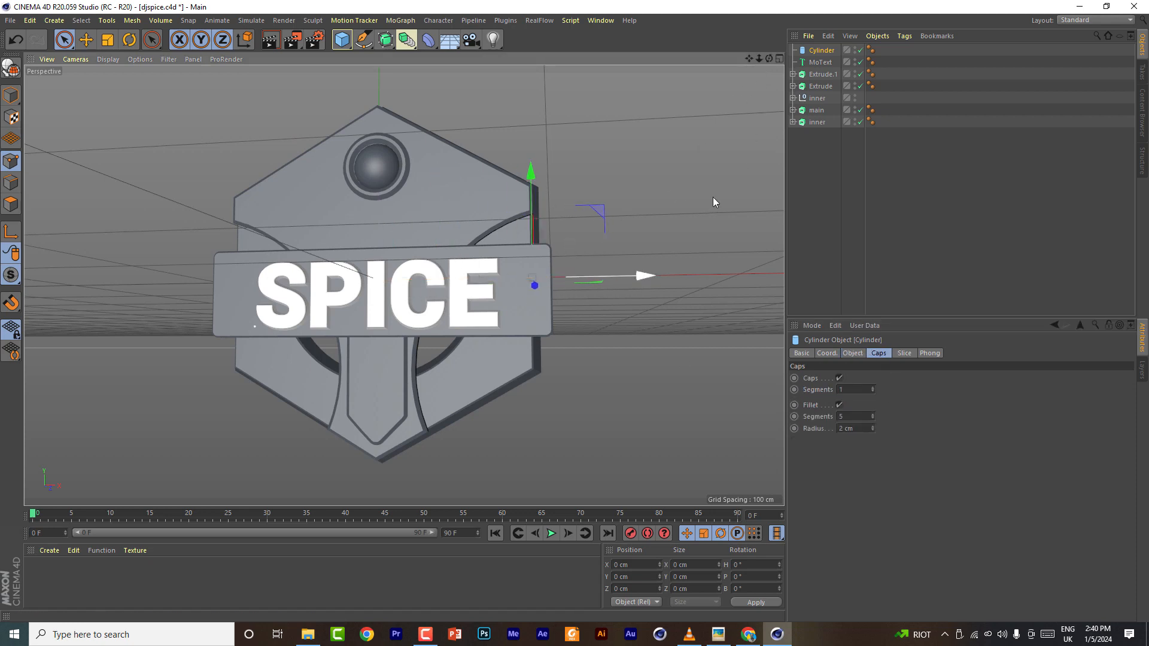
- In the front view, move the cylinder down onto the right end of the horizontal bar
left_click(779, 59)
left_click(779, 286)
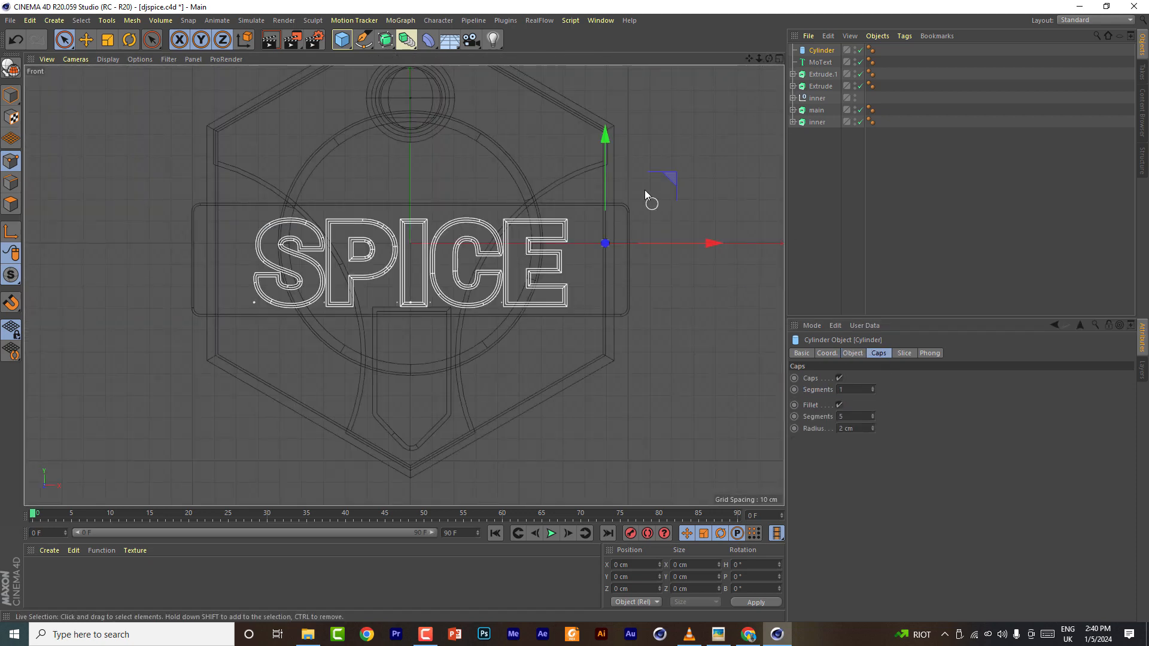
left_click_drag(604, 137, 599, 158)
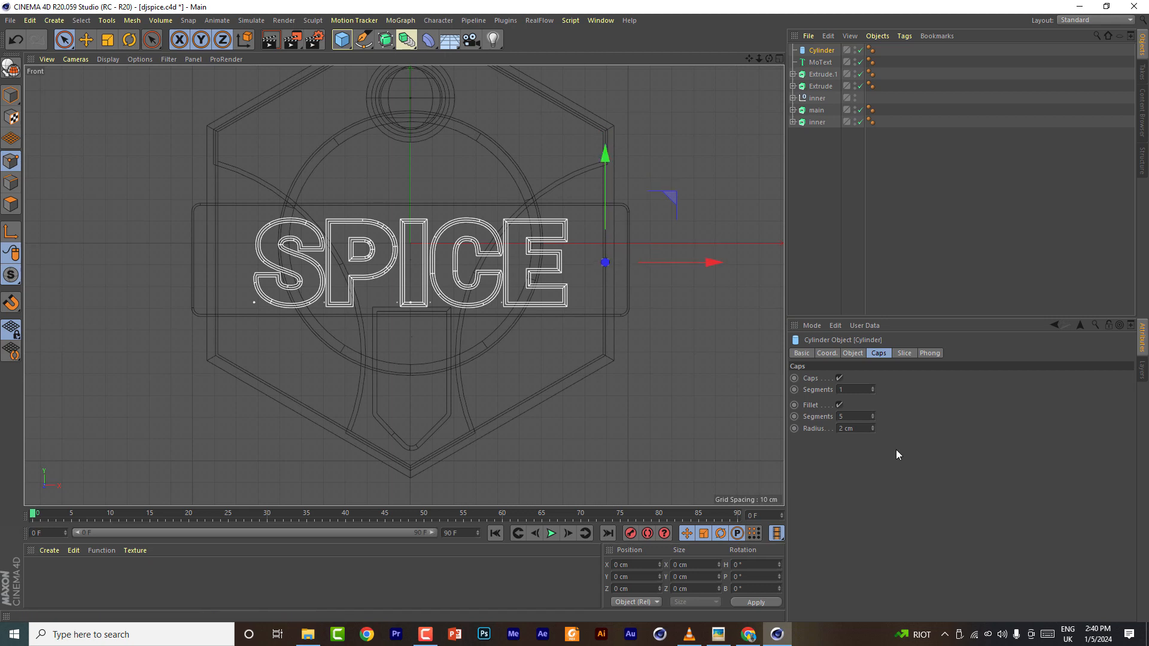
- Set the cylinder's radius to 5 cm and its height to 10 cm
left_click(852, 353)
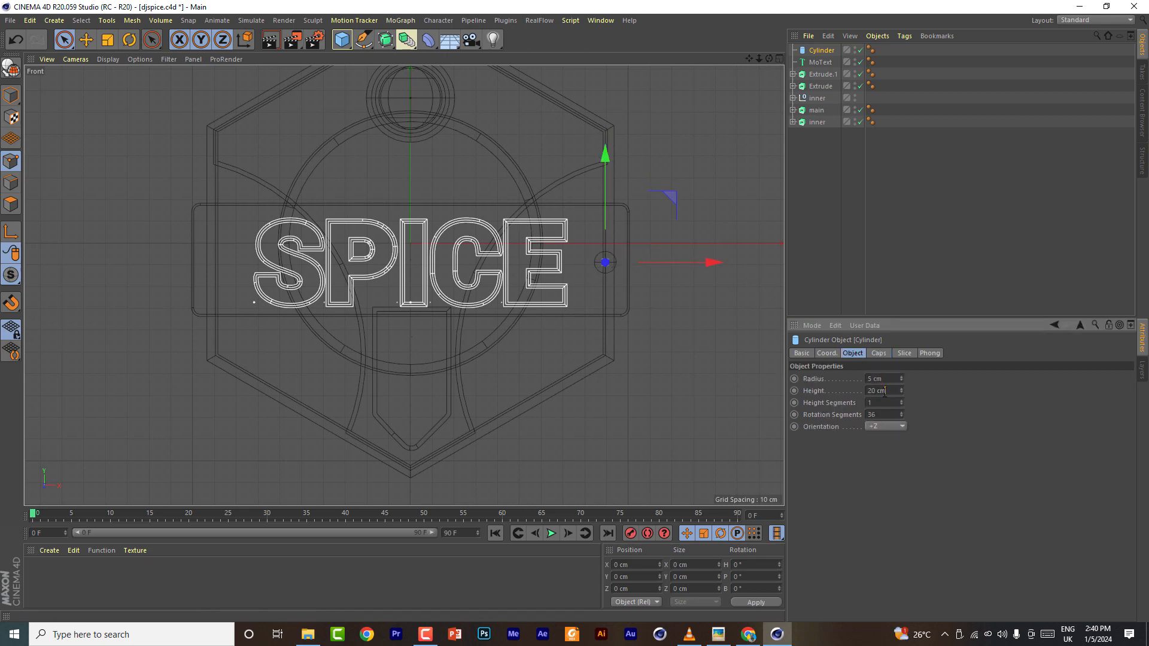
left_click(781, 58)
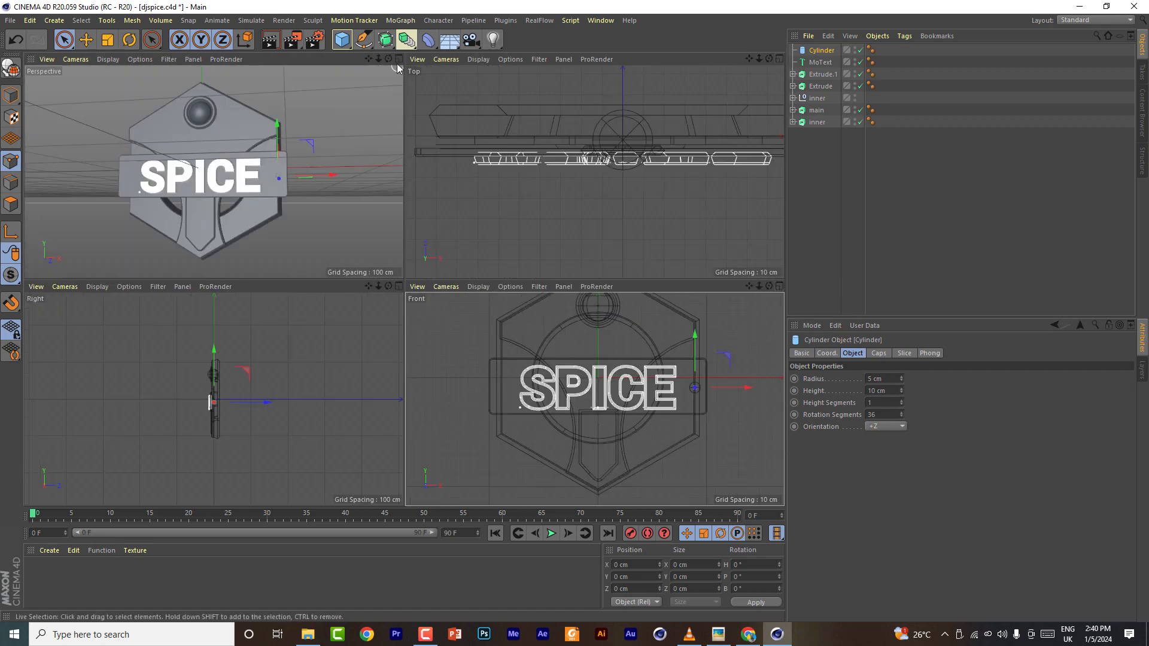
- Set the cylinder's cap fillet to 9 segments with a 1 cm radius
left_click_drag(292, 172, 256, 190, "alt")
scroll(256, 191, "up", 5)
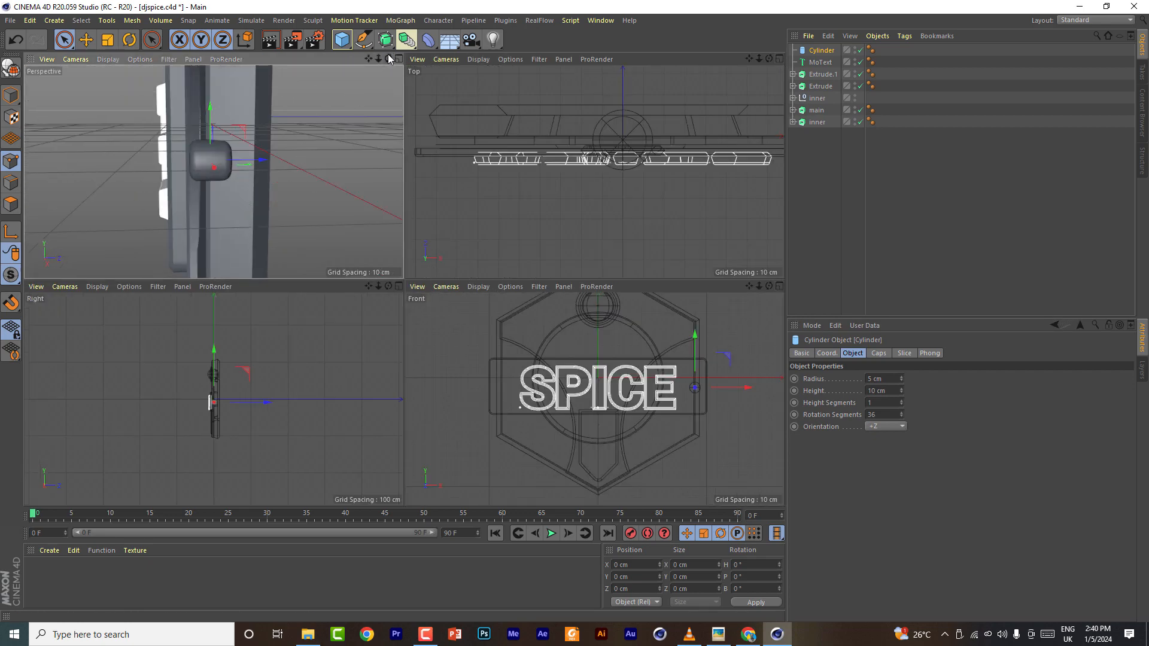
left_click_drag(350, 112, 340, 120, "alt")
left_click(878, 354)
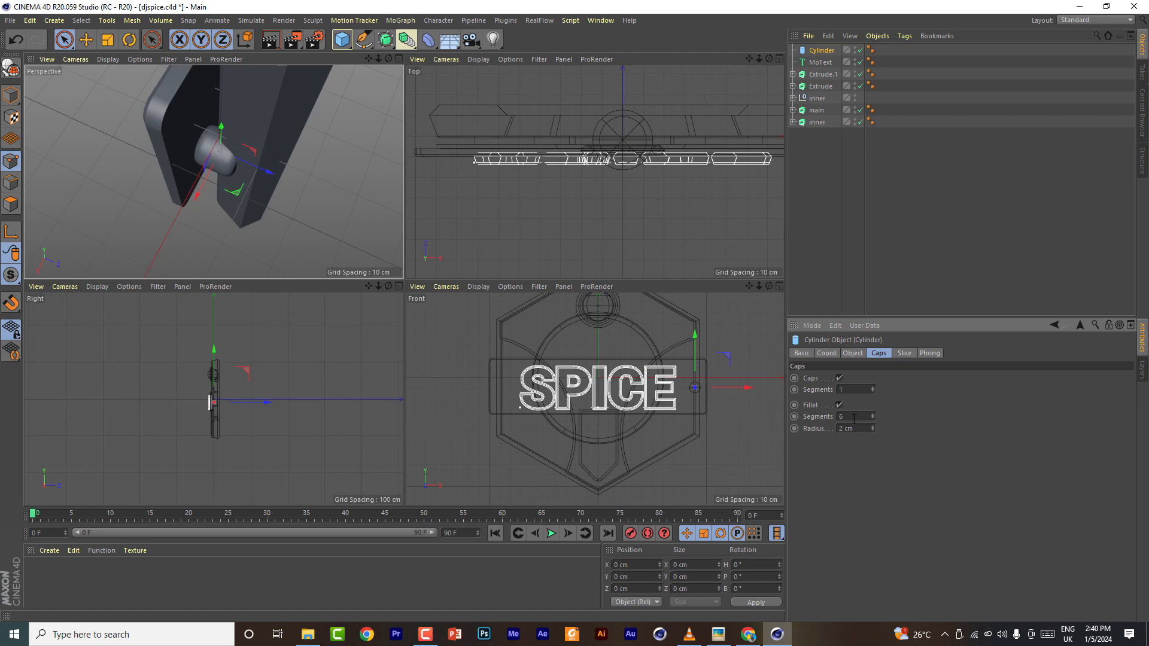
scroll(854, 428, "down", 2)
scroll(854, 429, "up", 1)
left_click_drag(197, 195, 225, 187)
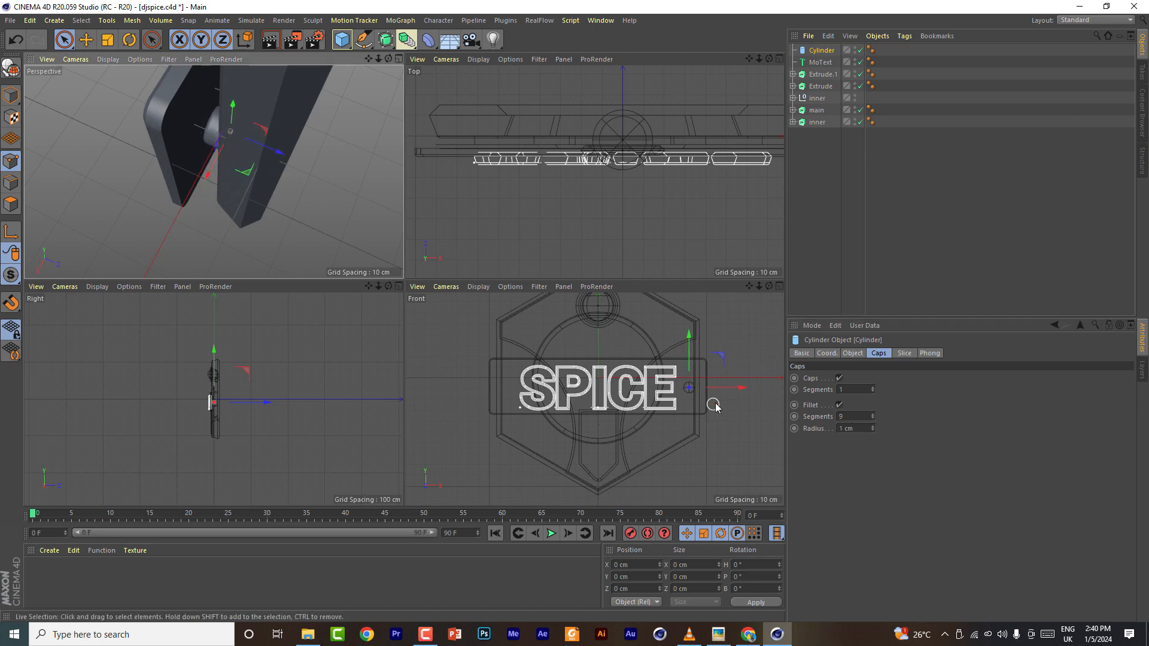
- Set the cylinder's height to 21 cm
scroll(716, 407, "up", 3)
left_click_drag(729, 380, 718, 383)
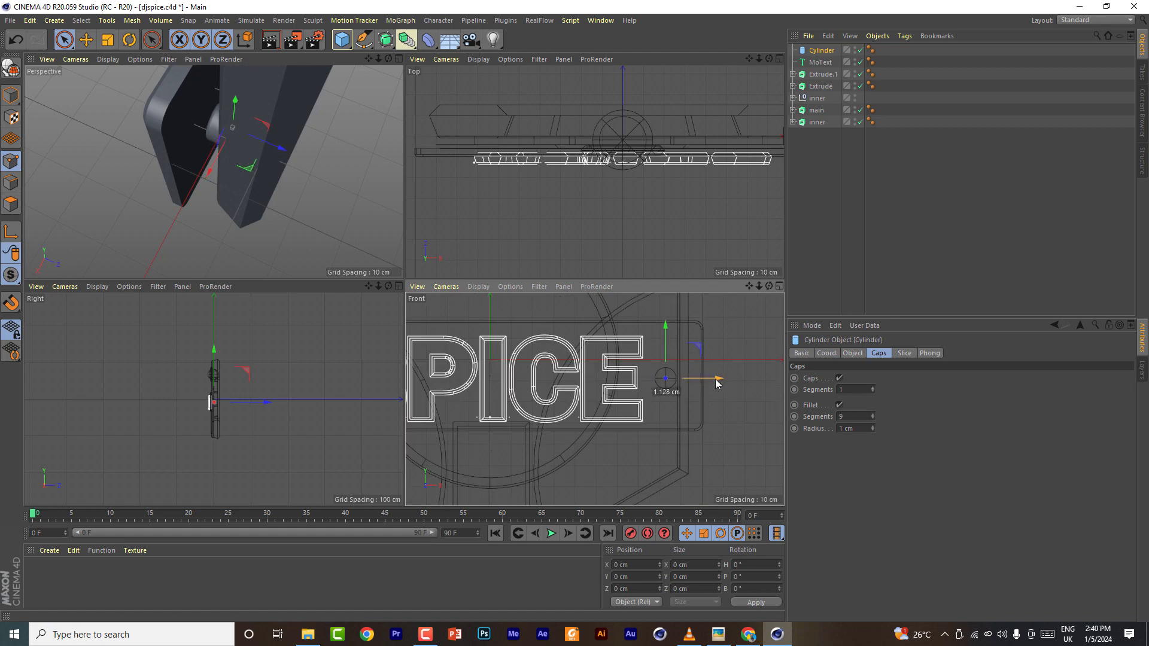
left_click(852, 353)
left_click_drag(749, 59, 678, 70)
scroll(880, 391, "up", 2)
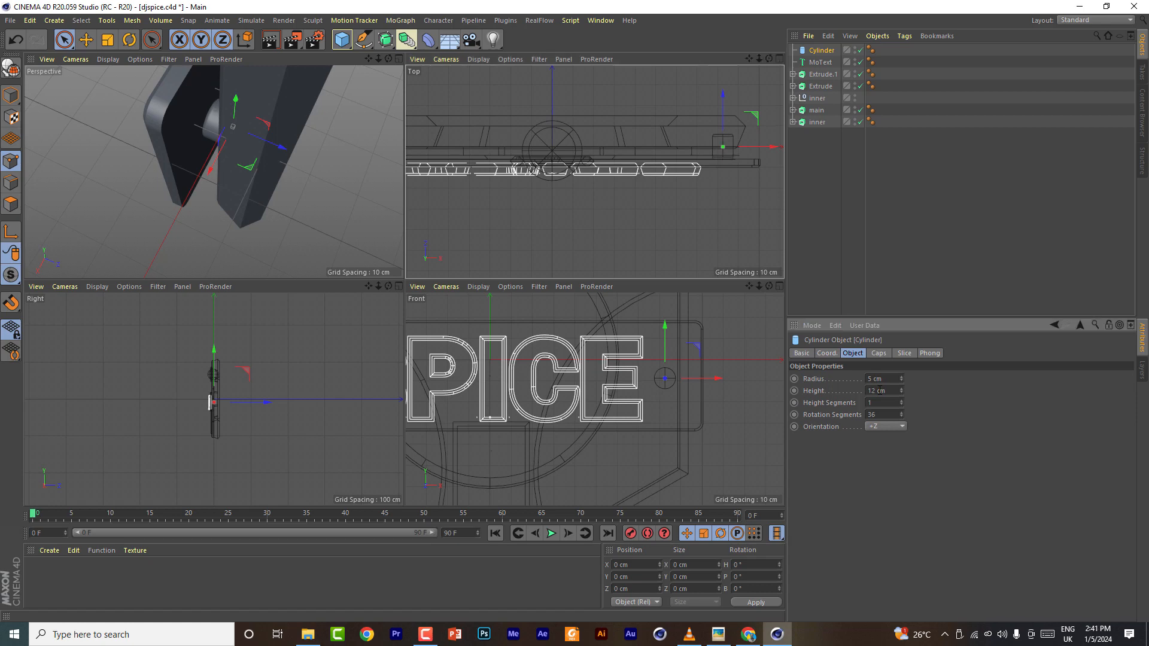
scroll(880, 390, "up", 1)
left_click_drag(723, 93, 723, 97)
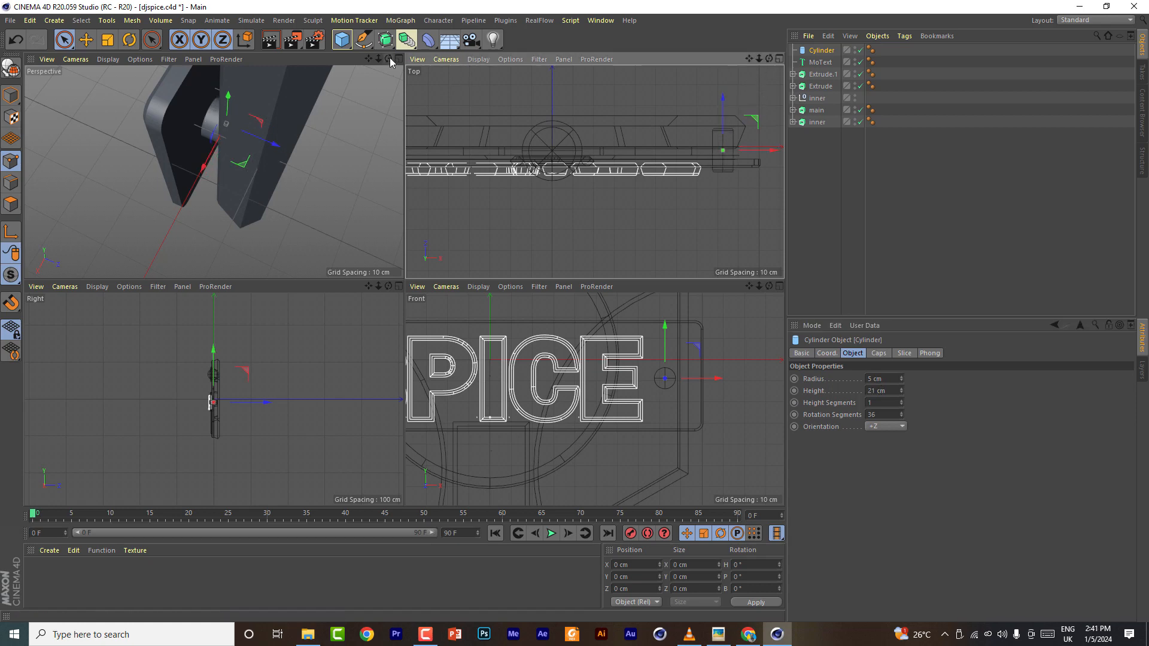
- Set the cylinder's cap fillet radius to 0.2 cm with 3 segments
left_click_drag(389, 59, 417, 63)
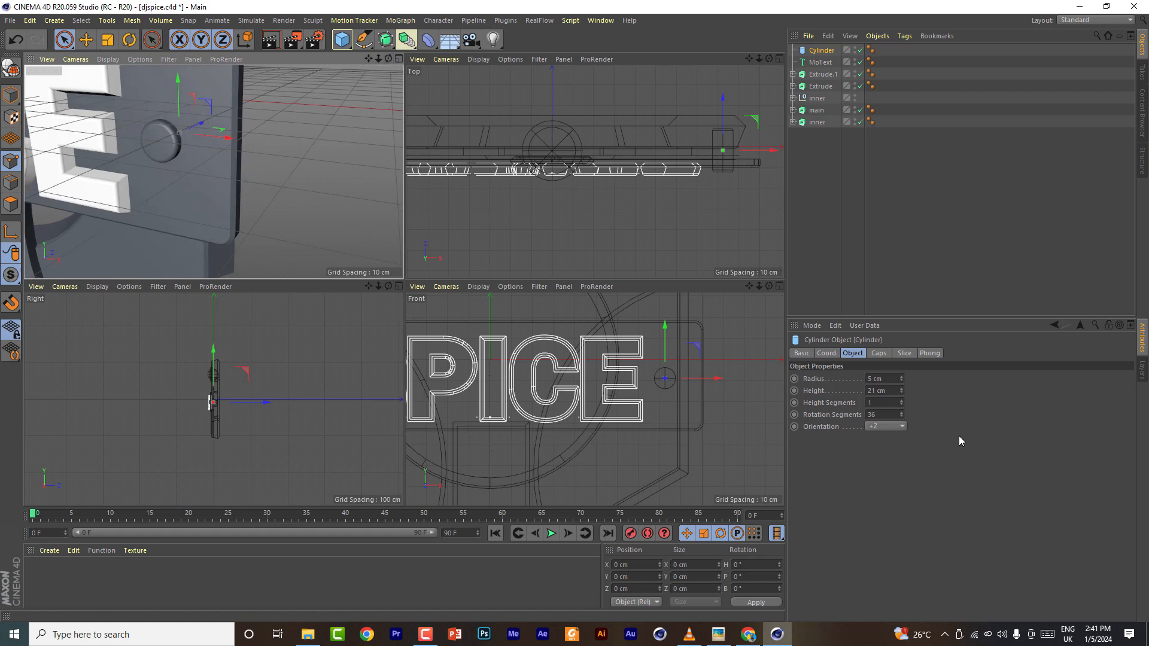
left_click(879, 354)
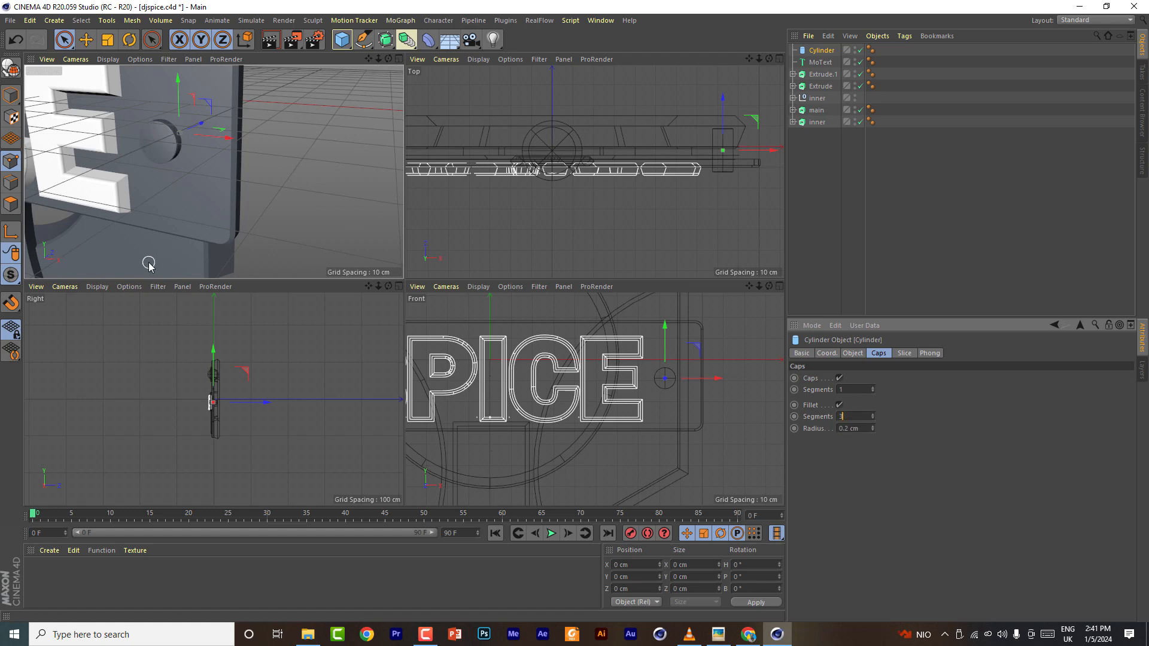
scroll(713, 167, "down", 4)
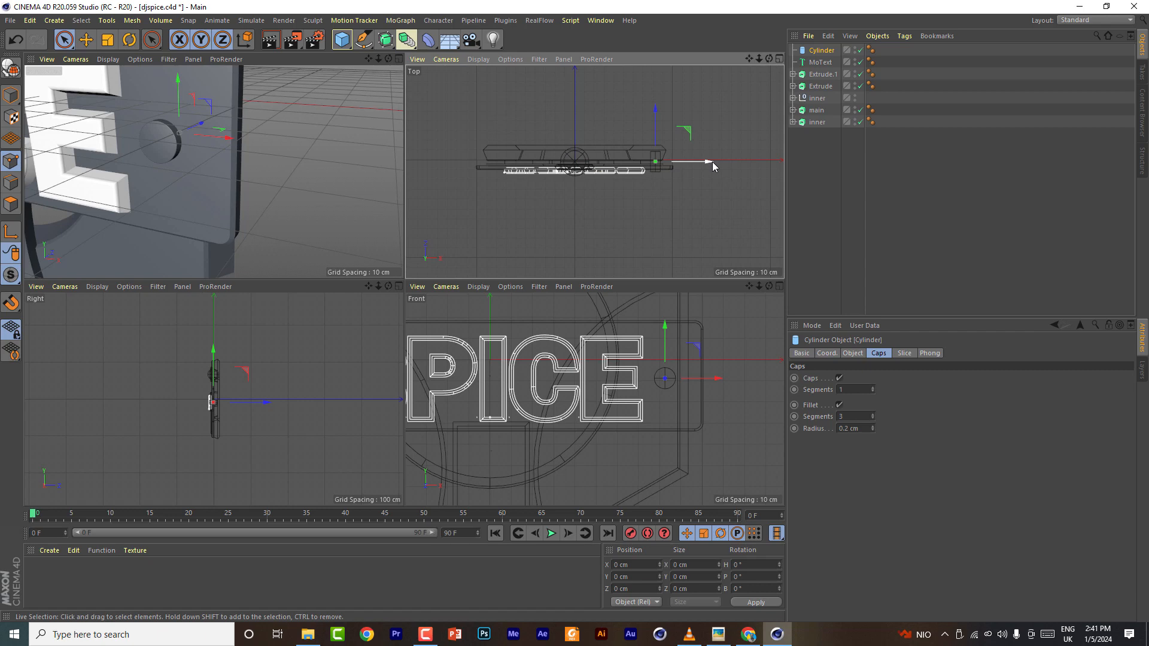
- Copy the cylinder to the left end of the horizontal bar
left_click(779, 287)
scroll(705, 104, "down", 3)
left_click_drag(749, 59, 805, 58)
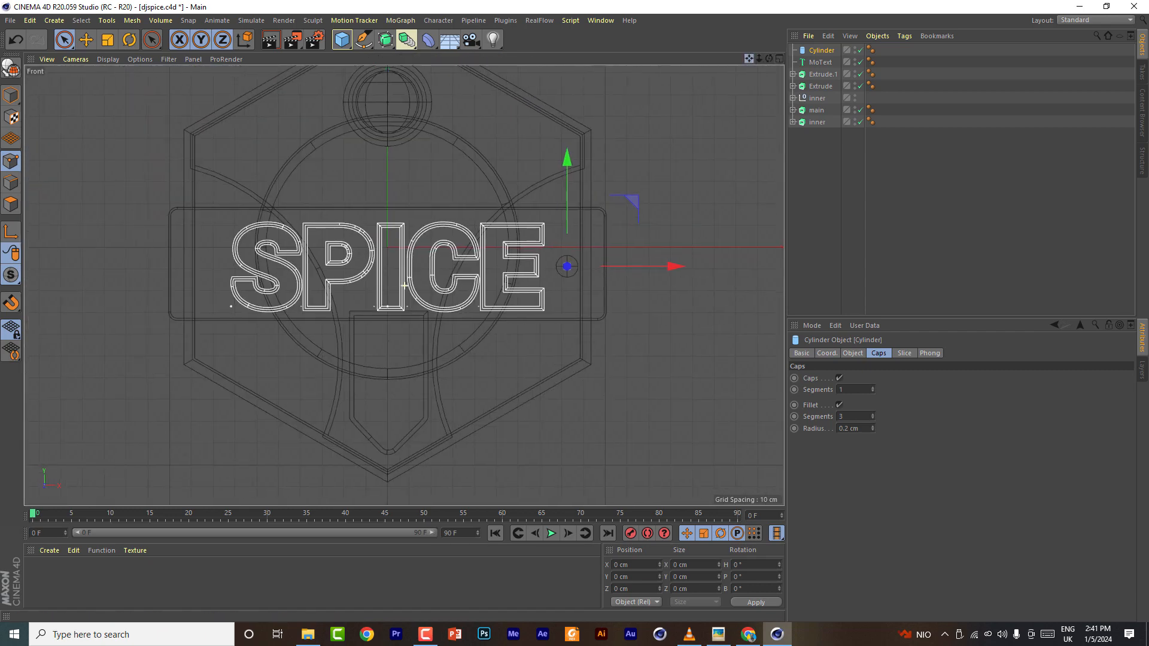
left_click_drag(677, 269, 318, 258, "ctrl")
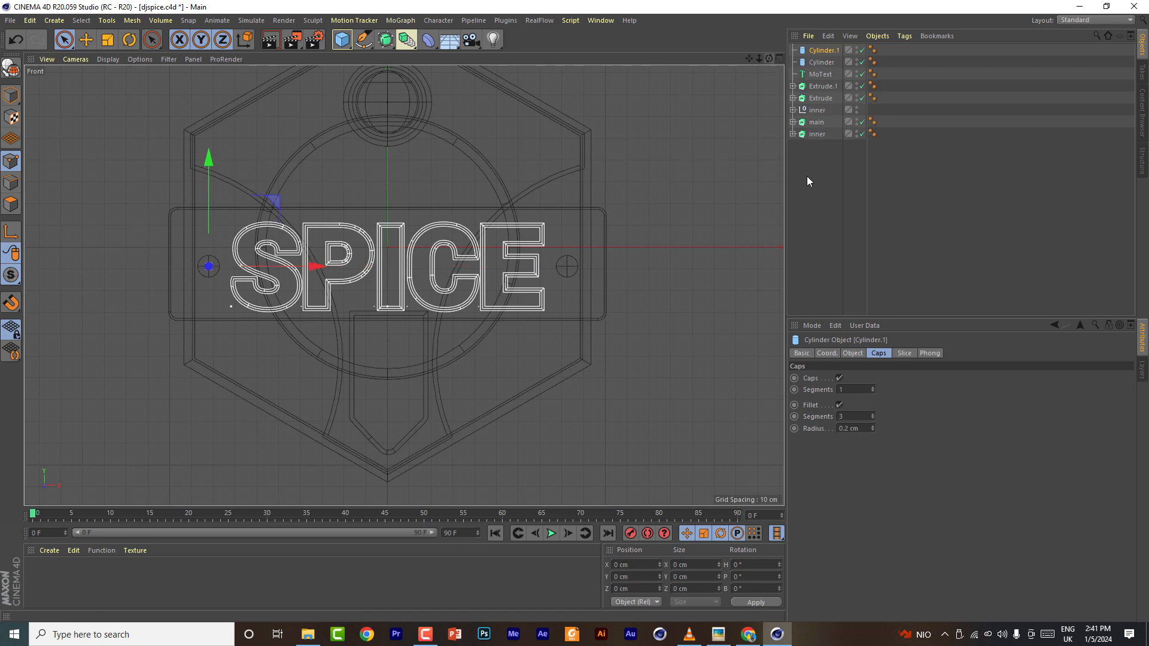
- Copy a cylinder to the bottom tip of the vertical bar
left_click_drag(278, 205, 458, 366, "ctrl")
left_click(779, 58)
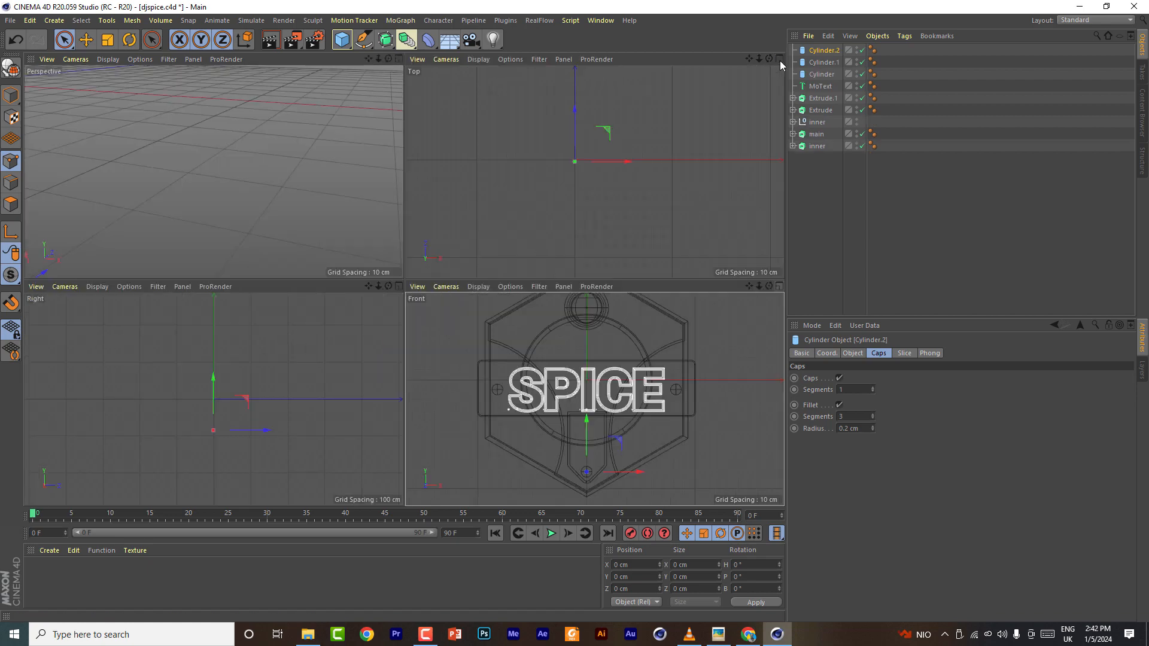
left_click(396, 62)
left_click_drag(752, 60, 737, 78)
left_click_drag(405, 285, 472, 420)
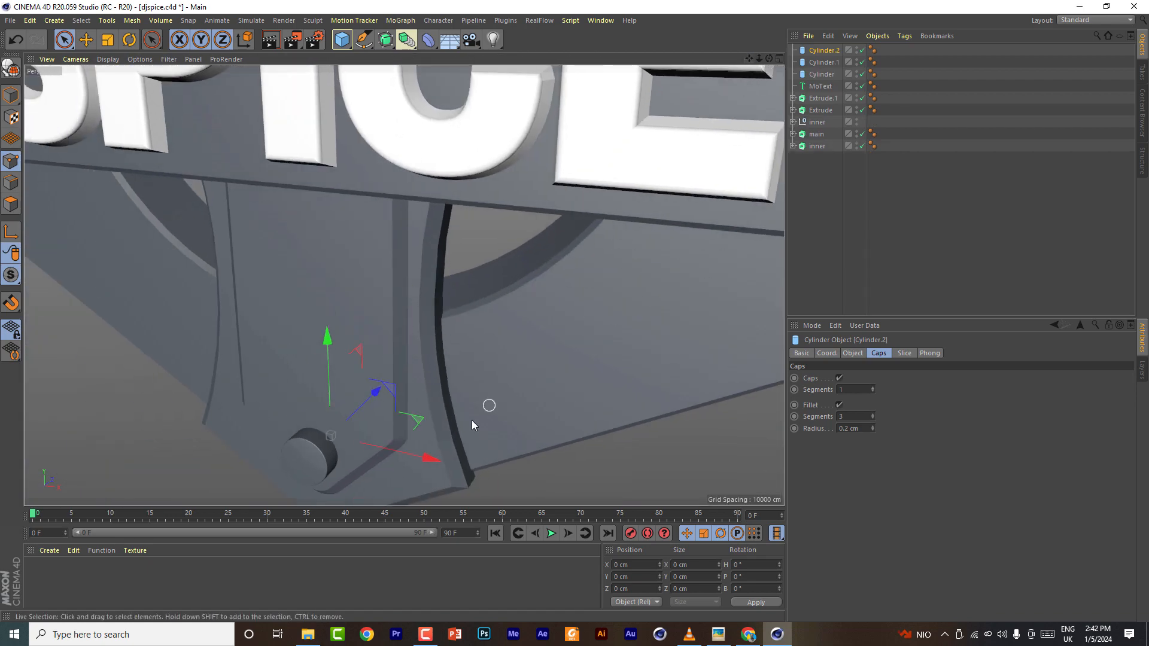
- Set the bottom cylinder's radius to 3 cm and nudge it slightly downward
left_click(853, 353)
left_click(875, 379)
type("3")
key("Return")
mouse_move(769, 58)
left_mouse_down()
mouse_move(709, 56)
mouse_move(772, 23)
left_mouse_up()
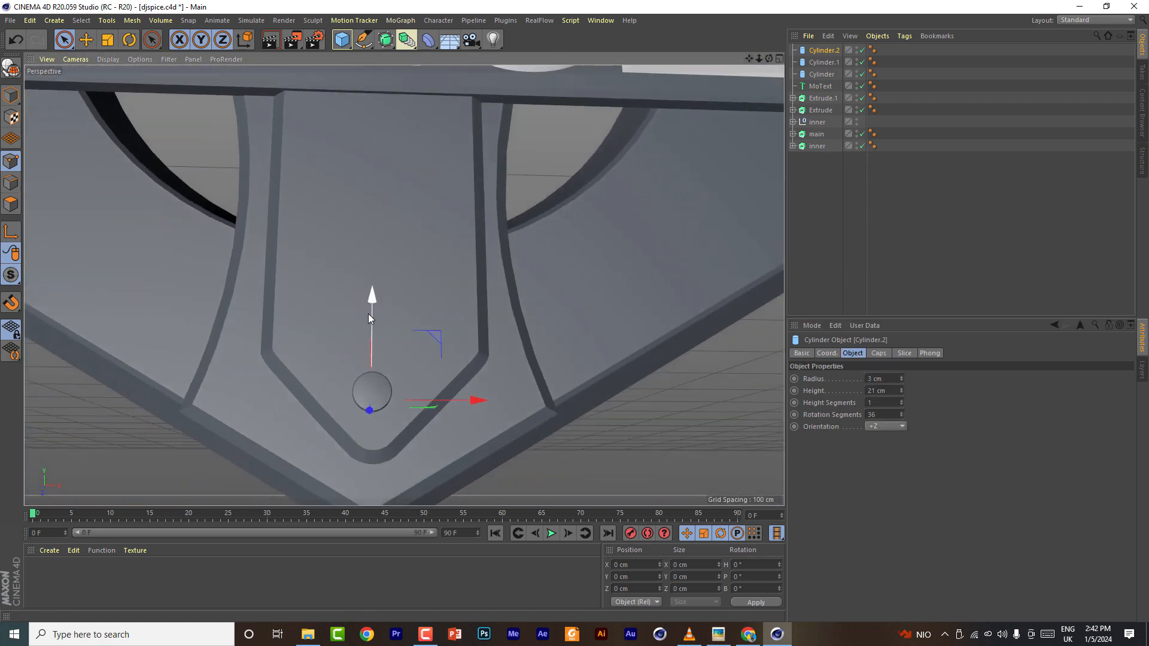
left_click_drag(372, 298, 374, 313)
scroll(511, 348, "down", 6)
left_click_drag(750, 59, 768, 99)
left_click_drag(749, 59, 764, 129)
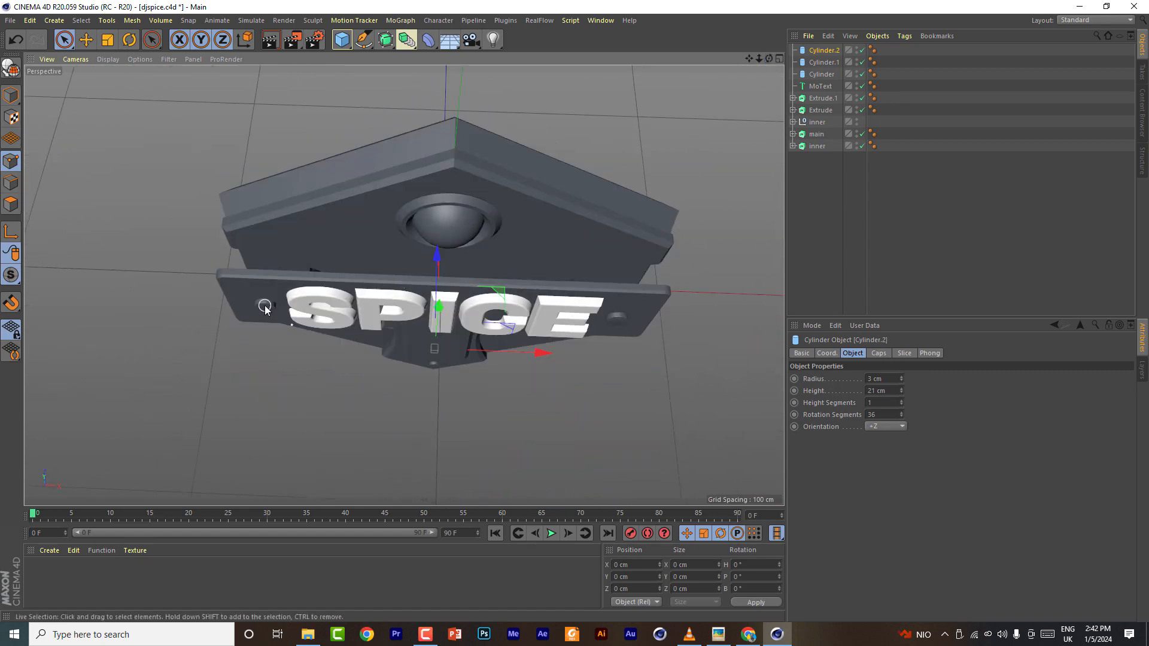
- Select all three cylinders and push them slightly along the Z axis
left_click(85, 40)
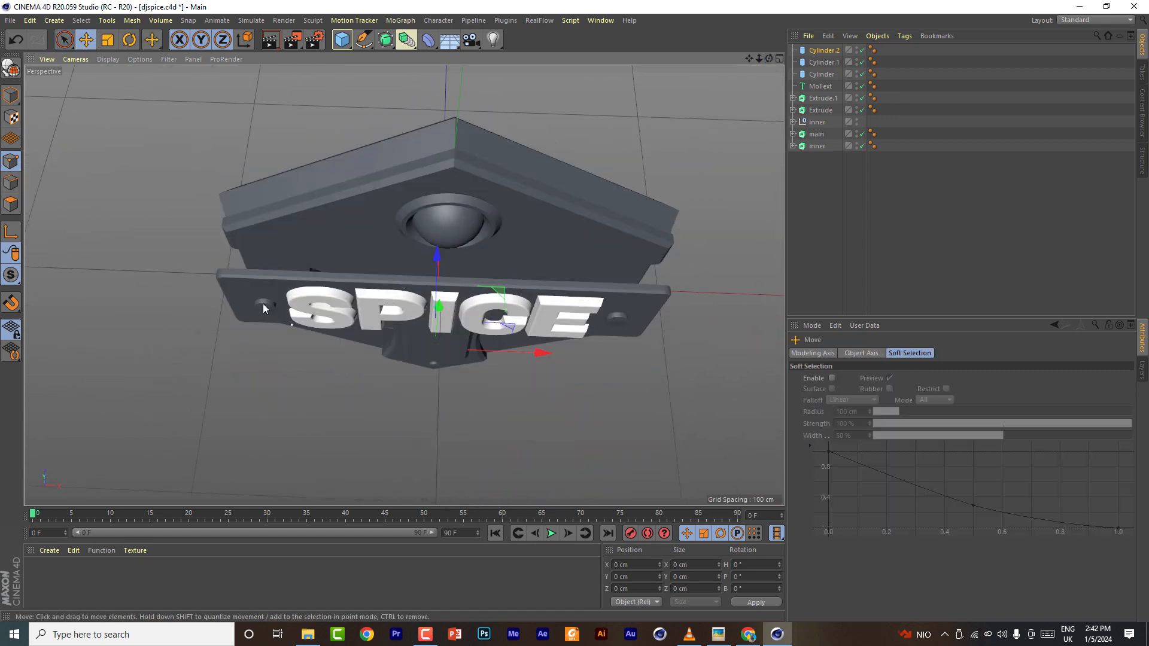
left_click(818, 62)
left_click(819, 74, "shift")
left_click_drag(770, 59, 712, 35)
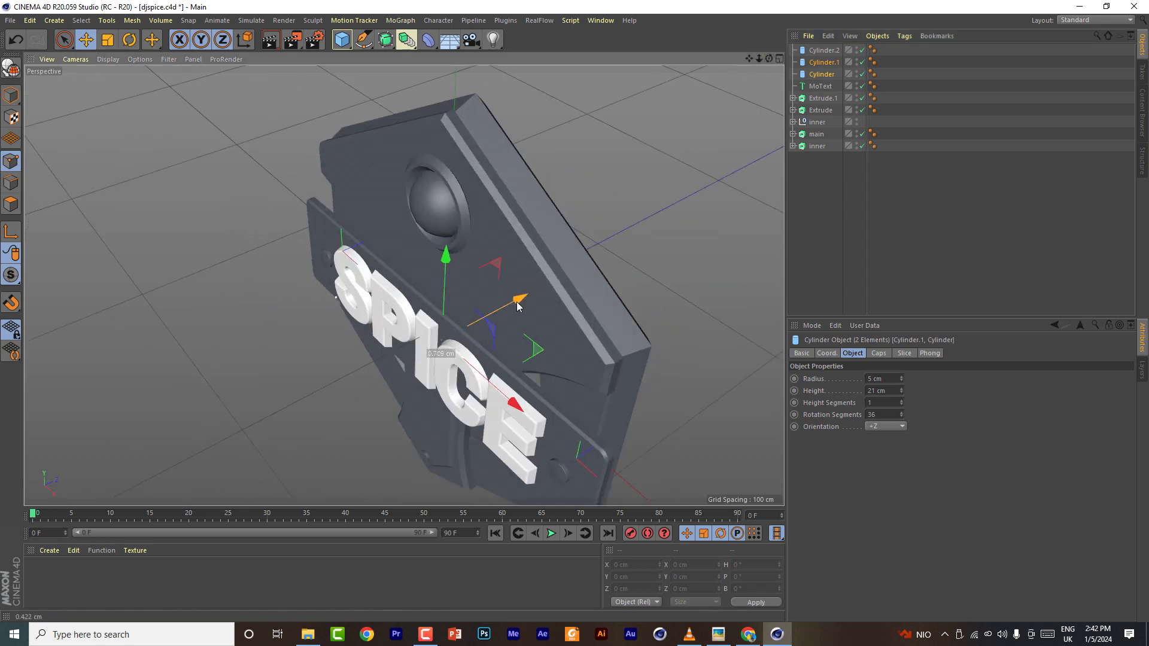
left_click(824, 50, "shift")
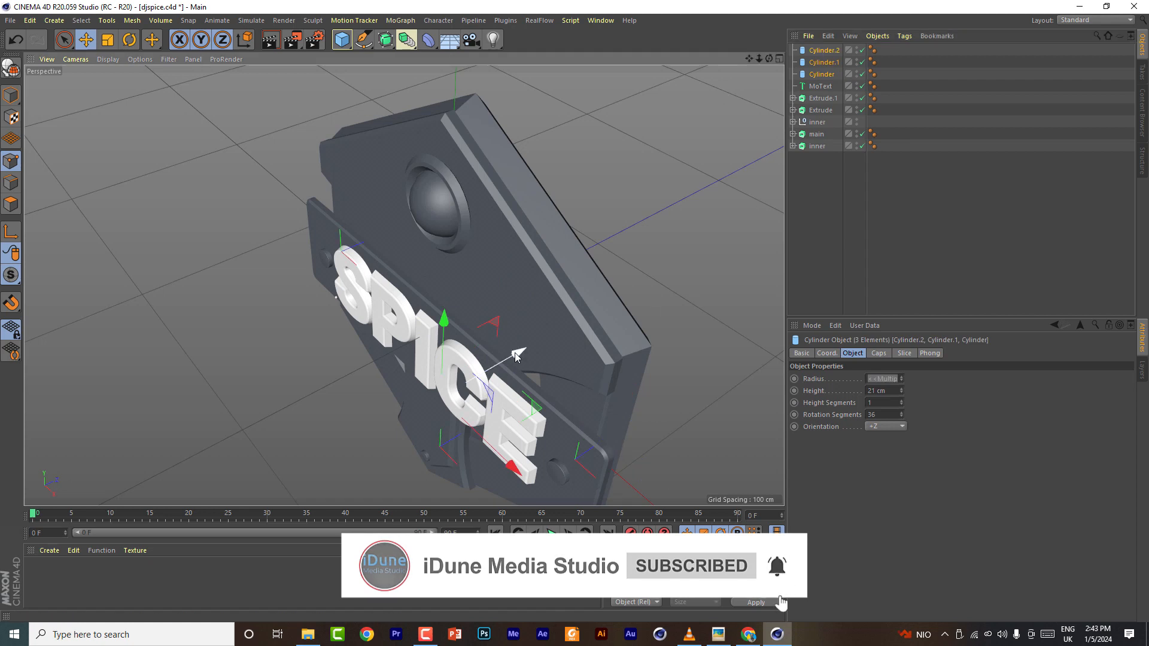
left_click_drag(515, 357, 518, 358)
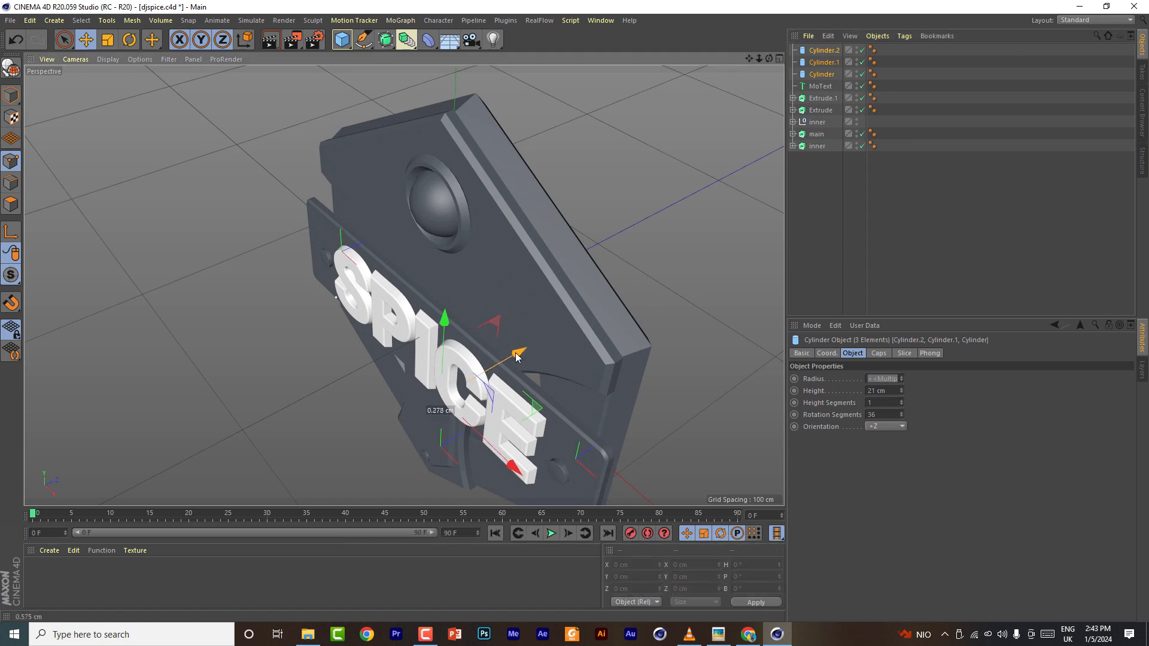
- Save the scene file
key("ctrl+s")
left_click(10, 20)
left_click(59, 121)
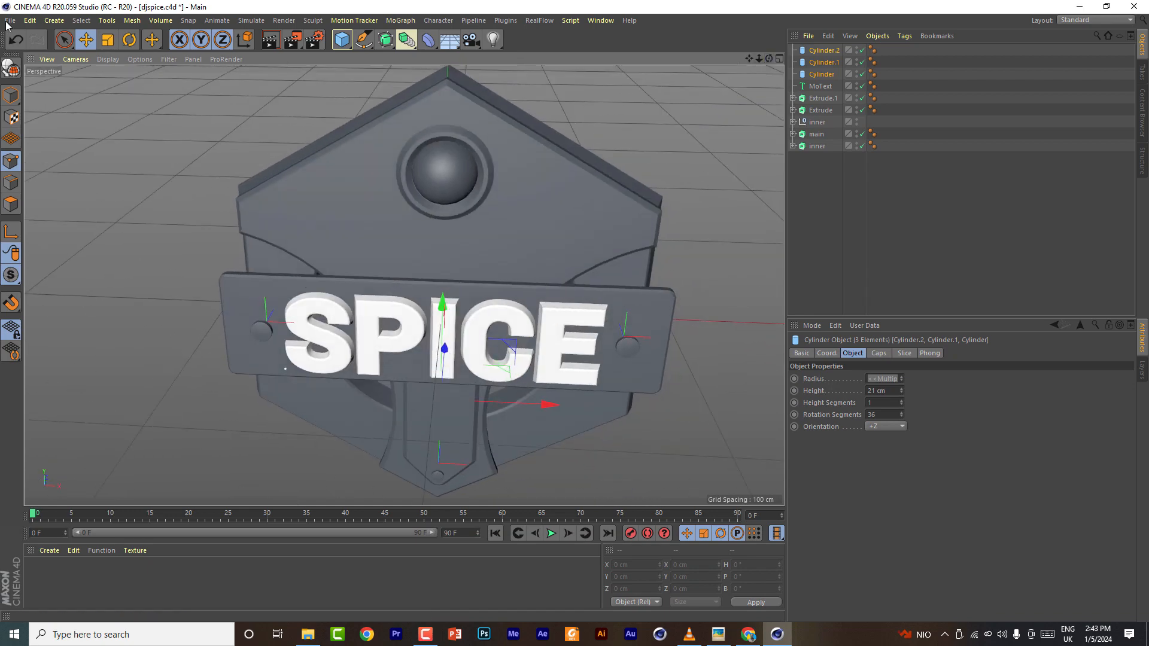
left_click(10, 21)
left_click(59, 121)
left_click(877, 293)
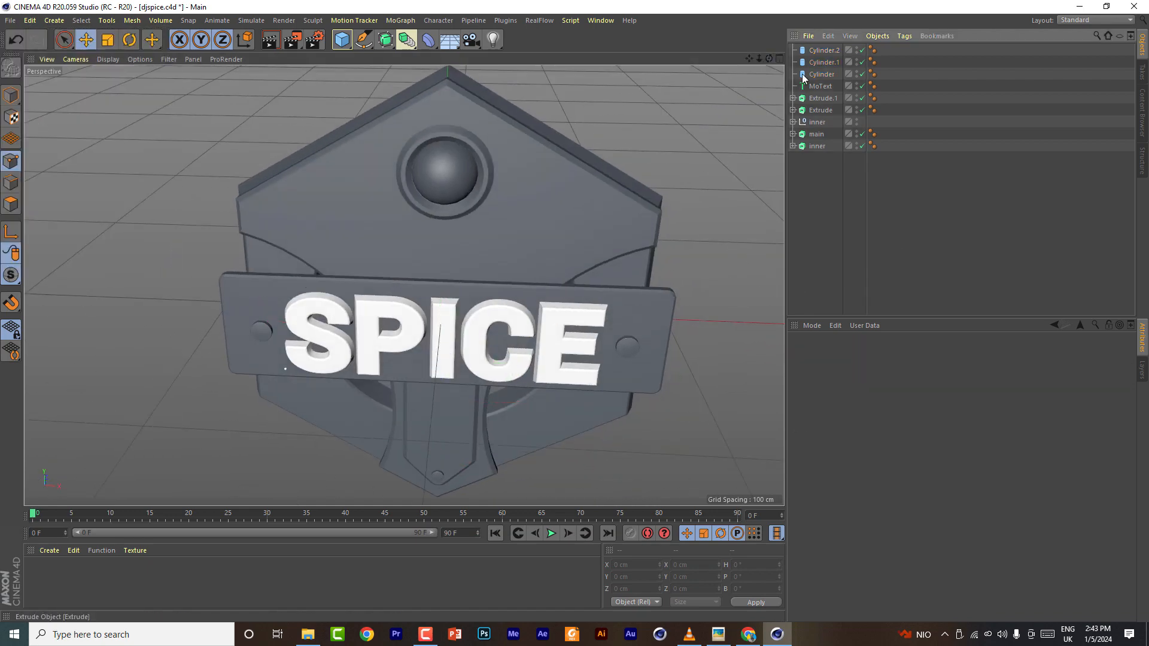
left_click_drag(771, 62, 706, 90)
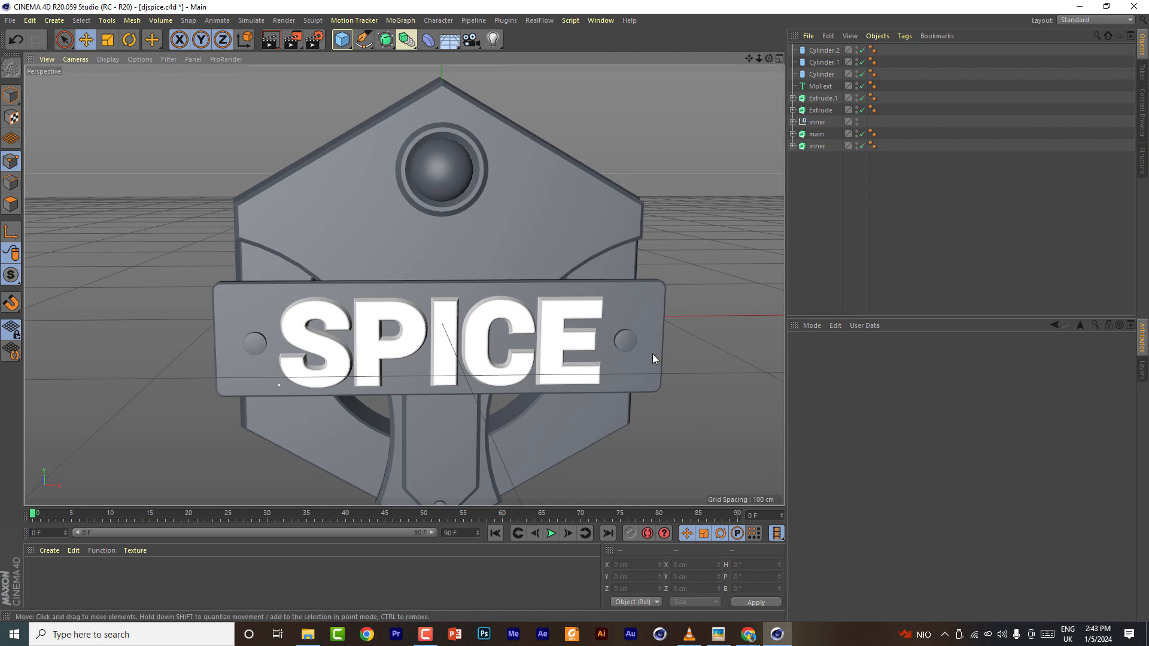
- Copy the right bar cylinder up to the hexagon's upper-right corner
left_click(627, 344)
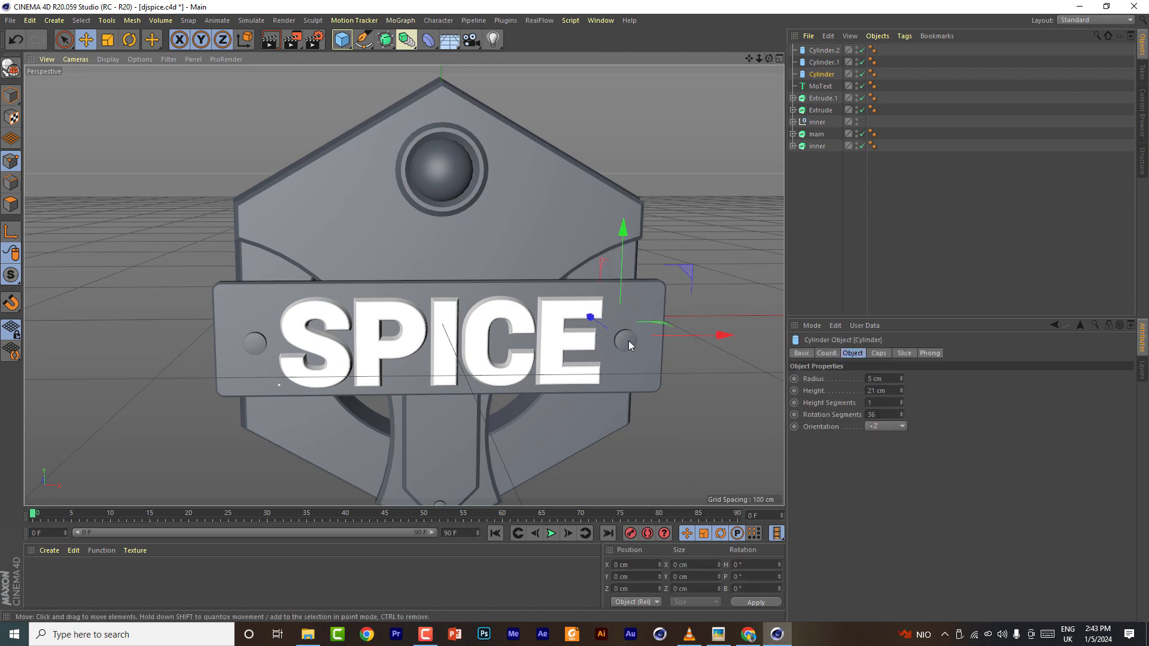
left_click(257, 345, "shift")
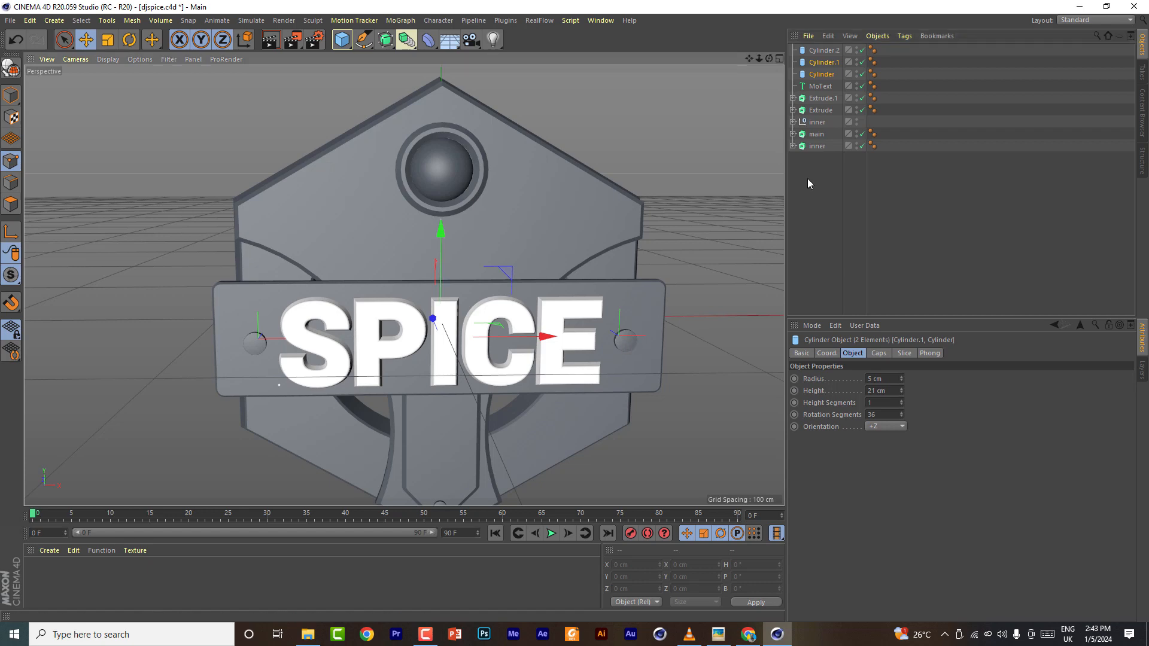
key("ctrl+z")
left_click_drag(621, 234, 626, 112, "ctrl")
- Set the corner cylinder's height to 10 cm and shift it slightly along Z
left_click_drag(769, 58, 764, 65)
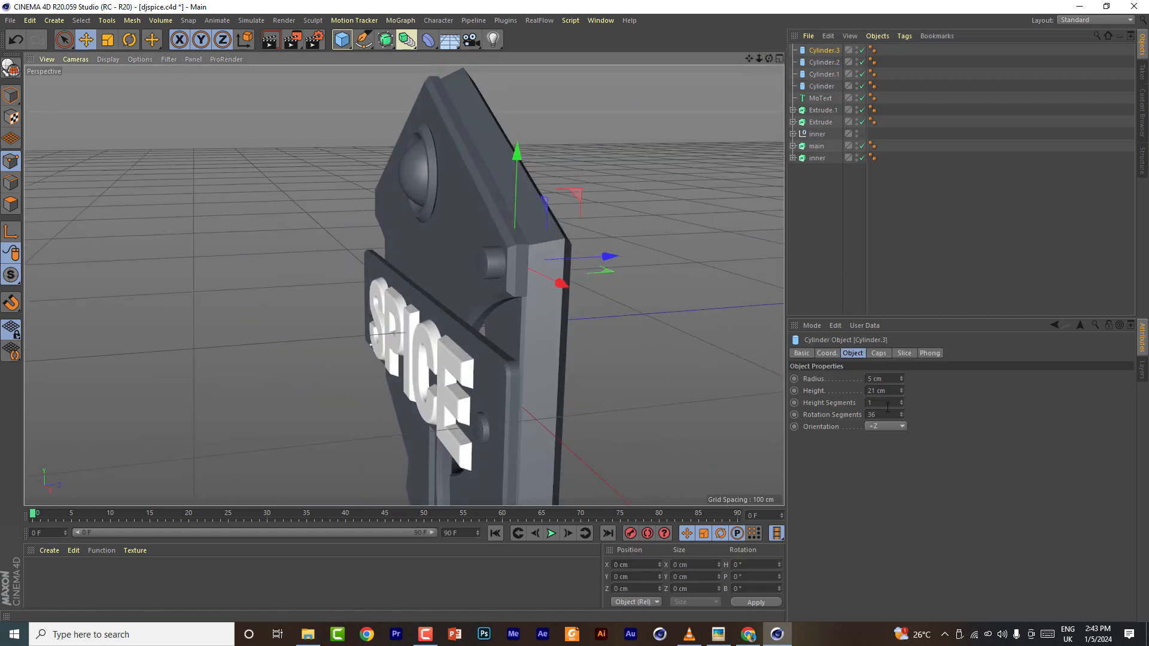
scroll(886, 392, "down", 6)
scroll(886, 392, "down", 5)
left_click_drag(610, 257, 606, 256)
left_click_drag(768, 58, 770, 141)
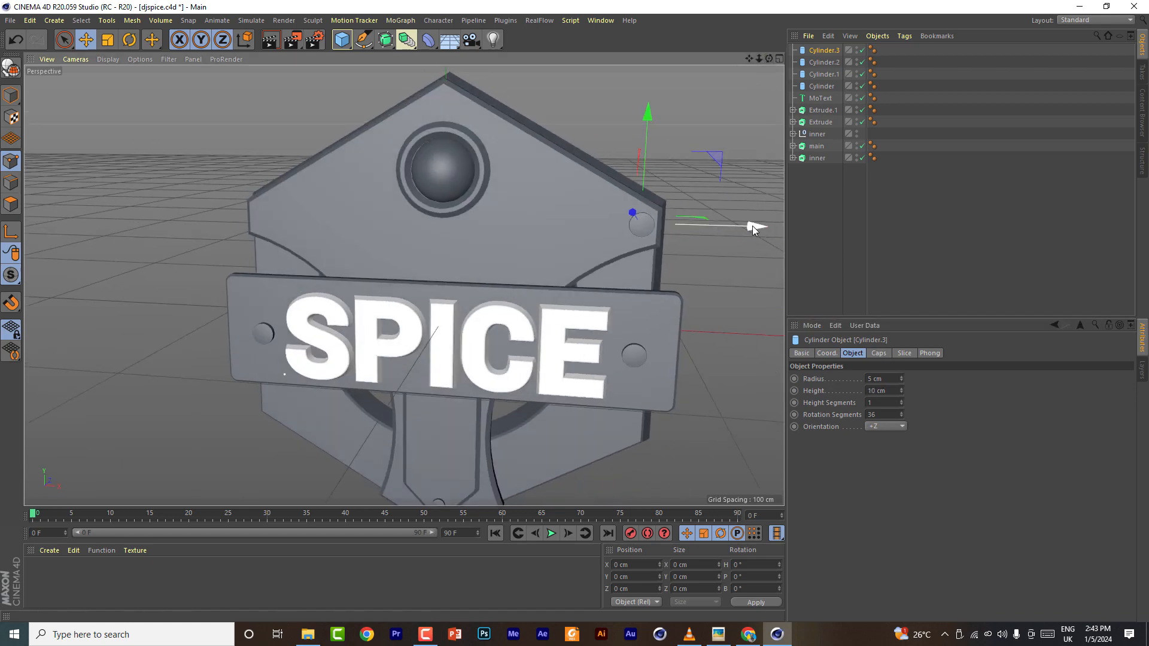
- Copy the corner cylinder across to the hexagon's upper-left corner
left_click_drag(752, 225, 369, 206, "ctrl")
left_click(779, 58)
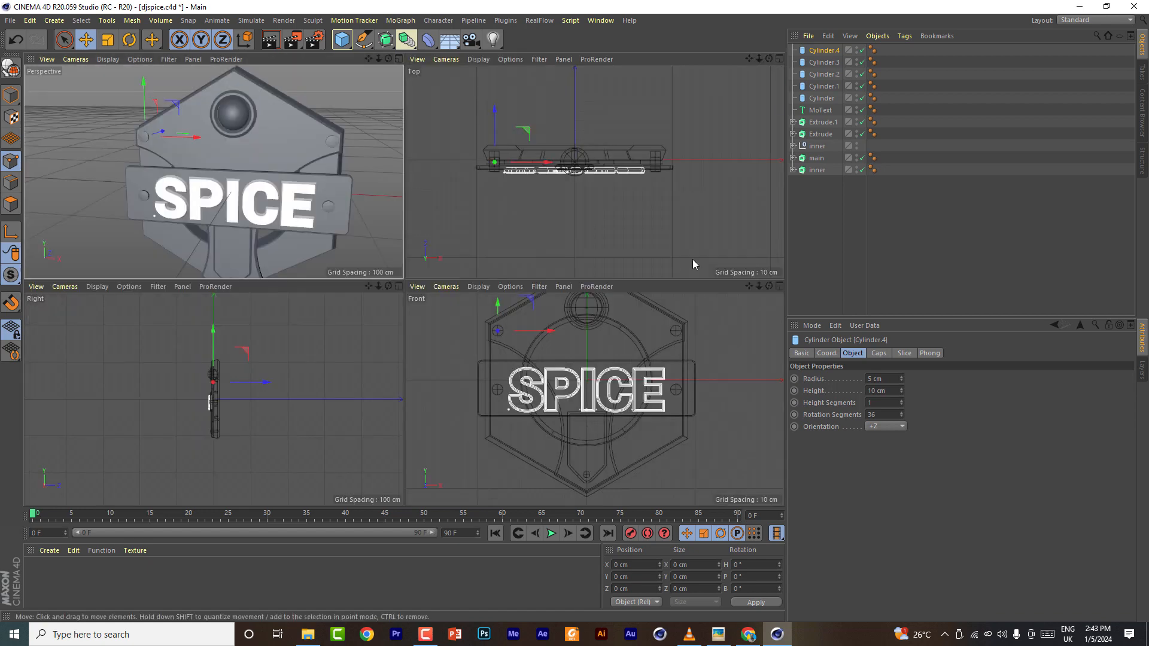
left_click(778, 286)
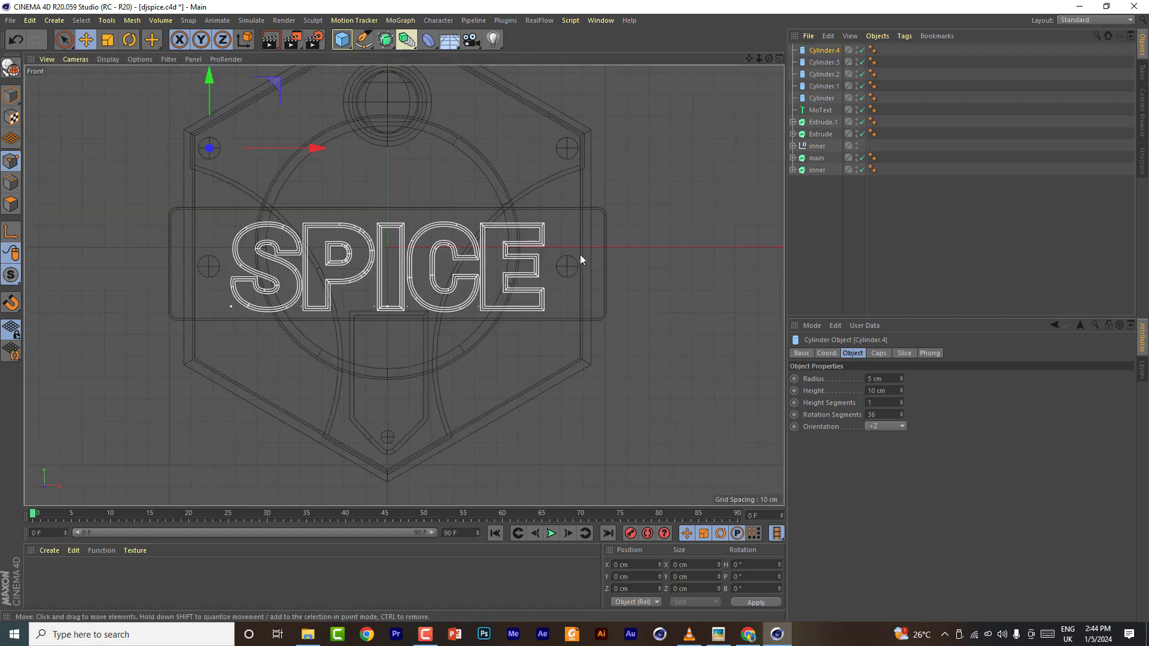
- Nudge the upper-right cylinder slightly to the right and save the scene
left_click(567, 148)
left_click_drag(673, 148, 681, 148)
left_click(10, 21)
left_click(30, 117)
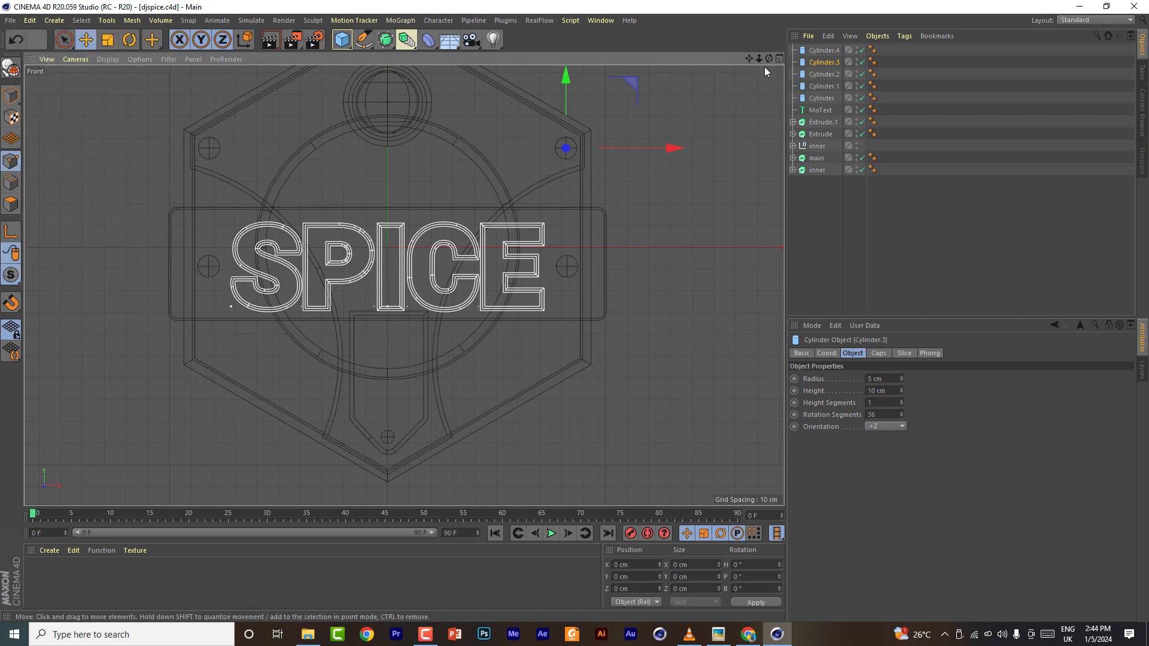
- Select all objects and switch the viewport display to Gouraud shading with lines
left_click(780, 58)
left_click(398, 58)
mouse_move(748, 59)
left_mouse_down()
mouse_move(749, 84)
mouse_move(718, 60)
mouse_move(778, 65)
mouse_move(778, 131)
mouse_move(769, 59)
mouse_move(706, 60)
mouse_move(770, 59)
left_mouse_up()
scroll(403, 285, "down", 4)
left_click_drag(814, 194, 834, 50)
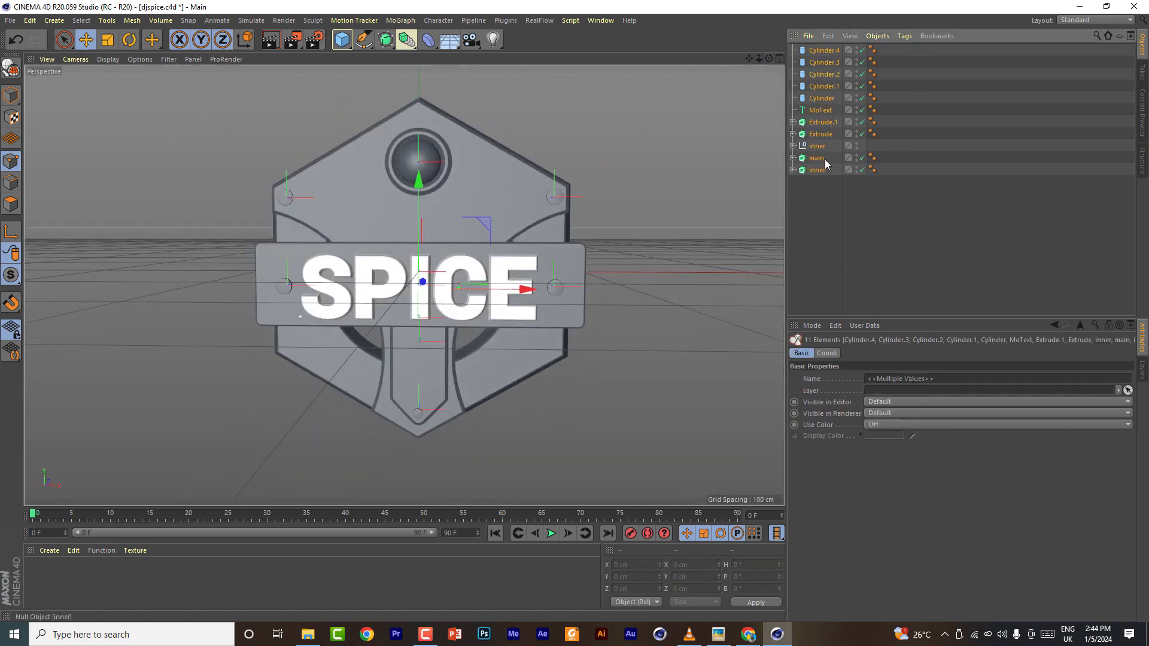
left_click(108, 58)
left_click(118, 89)
left_click(821, 123)
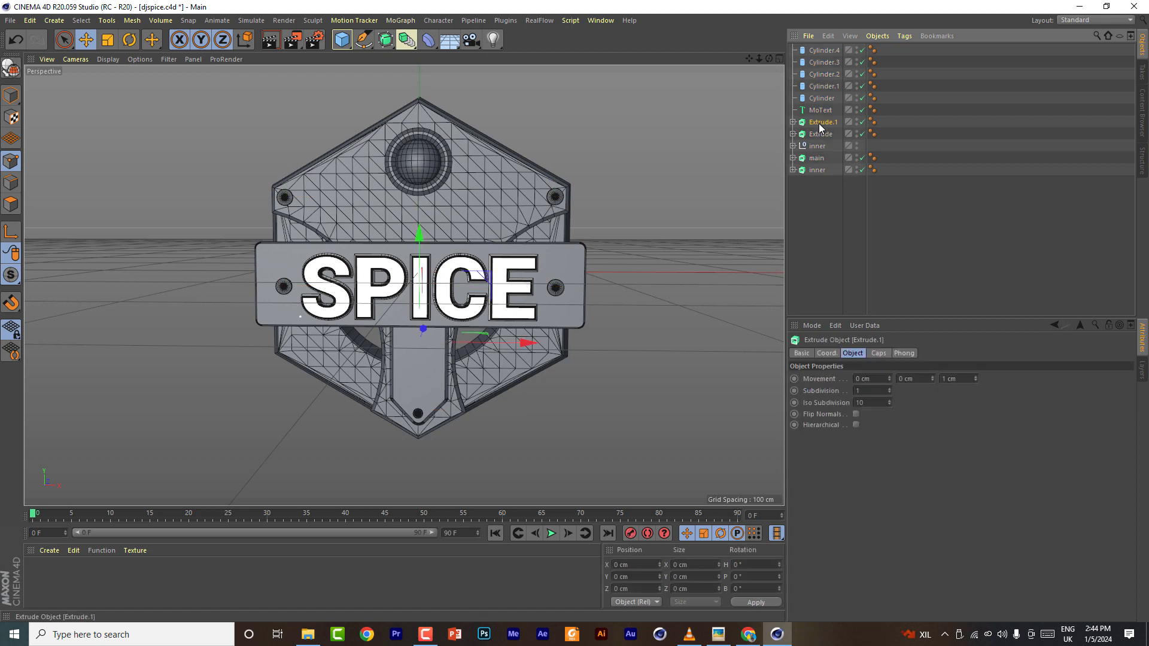
- Set the Extrude.1 cap type to Triangles with a regular grid
left_click(878, 353)
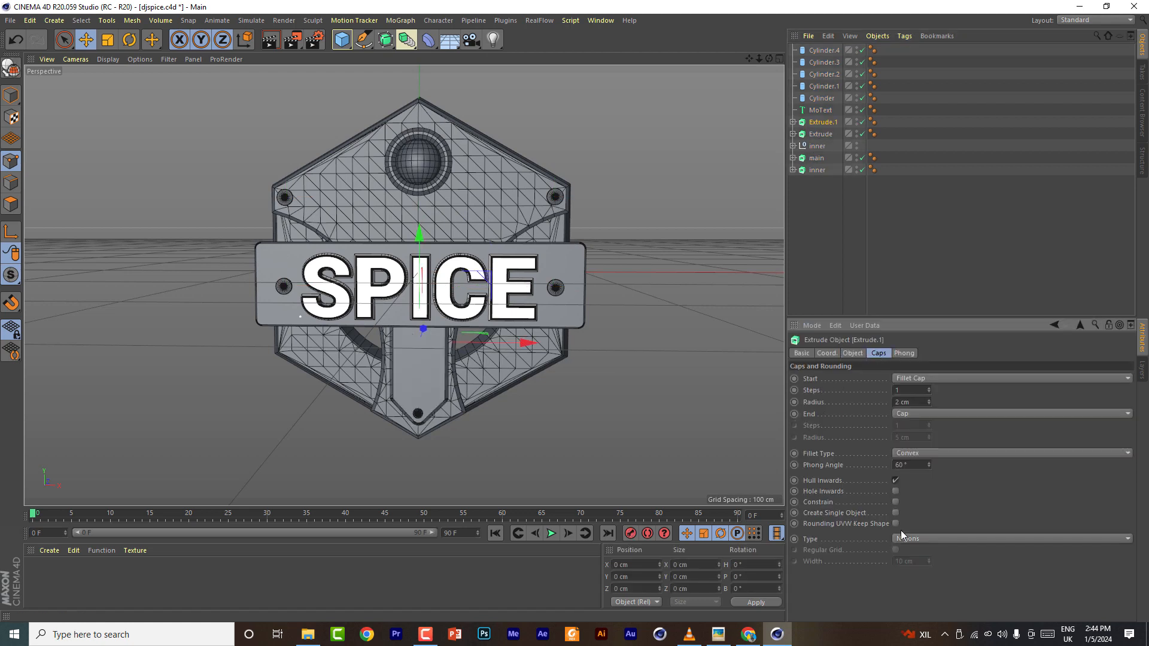
left_click(905, 538)
left_click(911, 552)
left_click(896, 550)
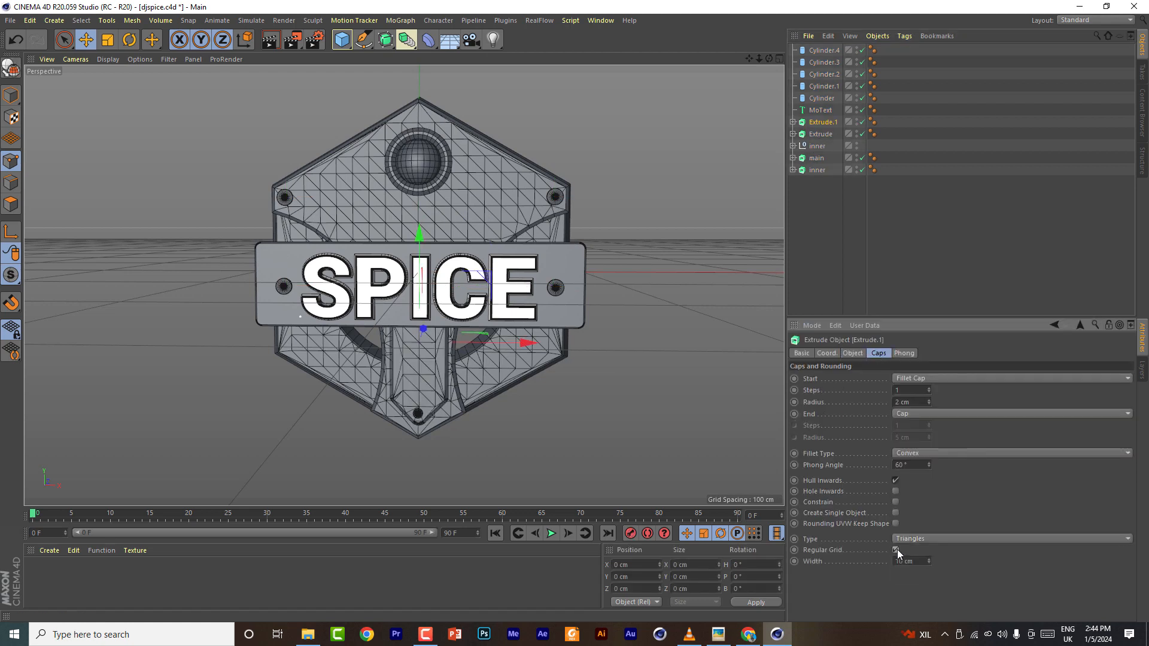
- Set the Extrude object's cap type to Triangles with a regular grid
left_click(821, 134)
left_click(925, 539)
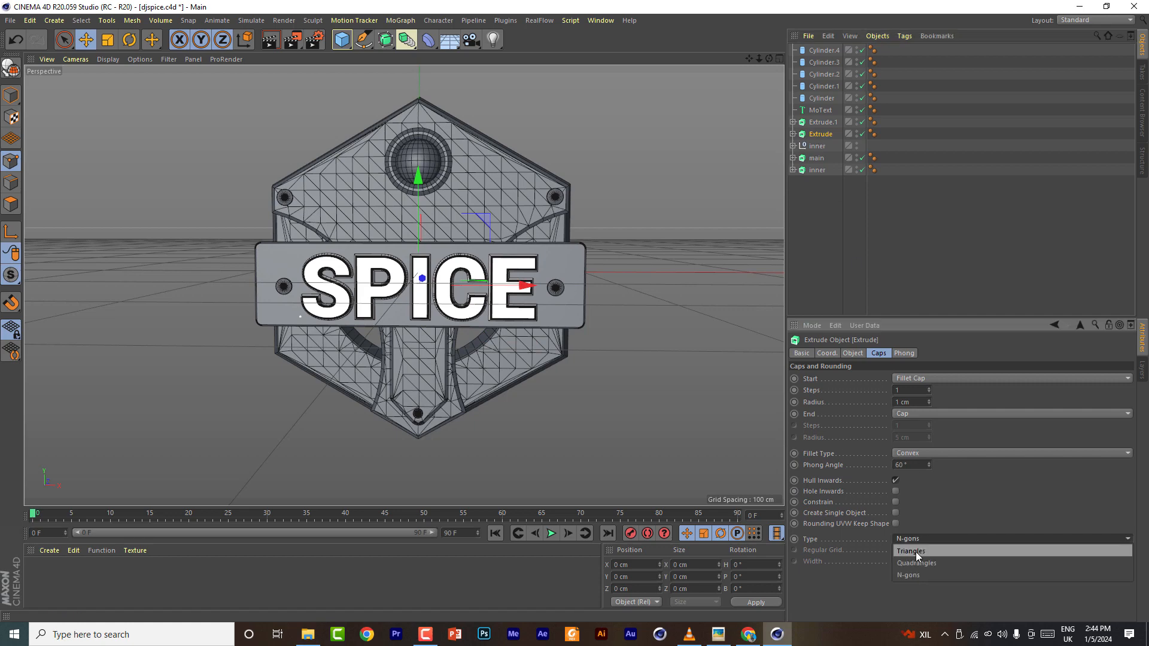
left_click(911, 552)
left_click(896, 550)
- Set the MoText cap type to Triangles and enable its regular grid
left_click(820, 110)
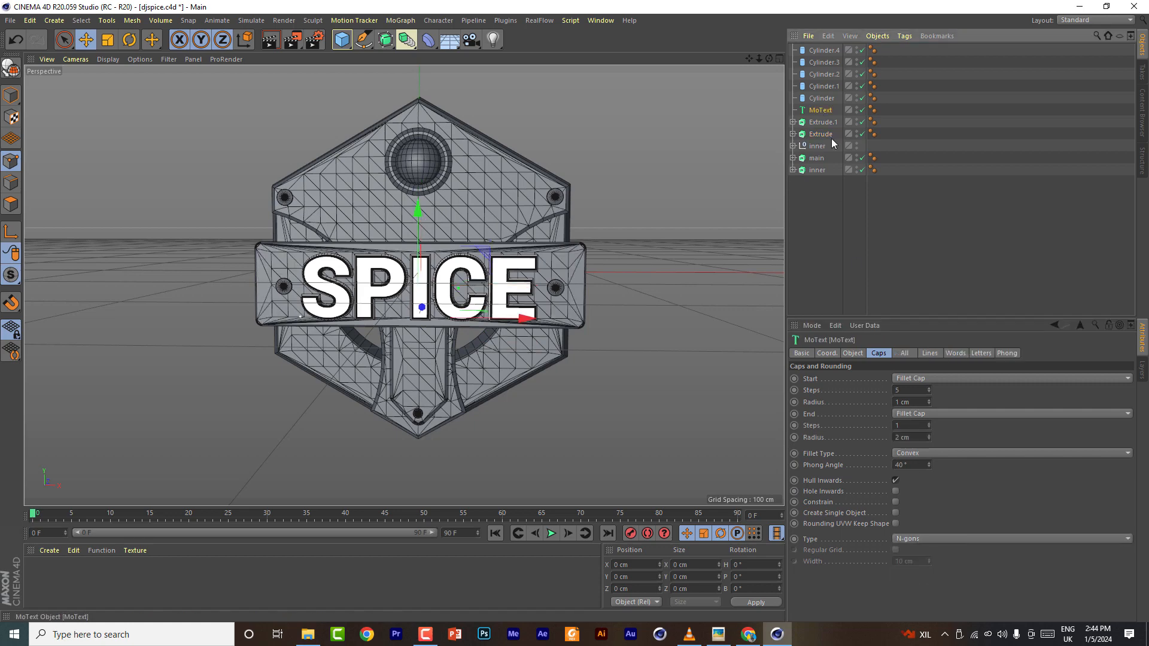
left_click(919, 540)
left_click(917, 552)
scroll(470, 303, "up", 3)
scroll(470, 302, "up", 1)
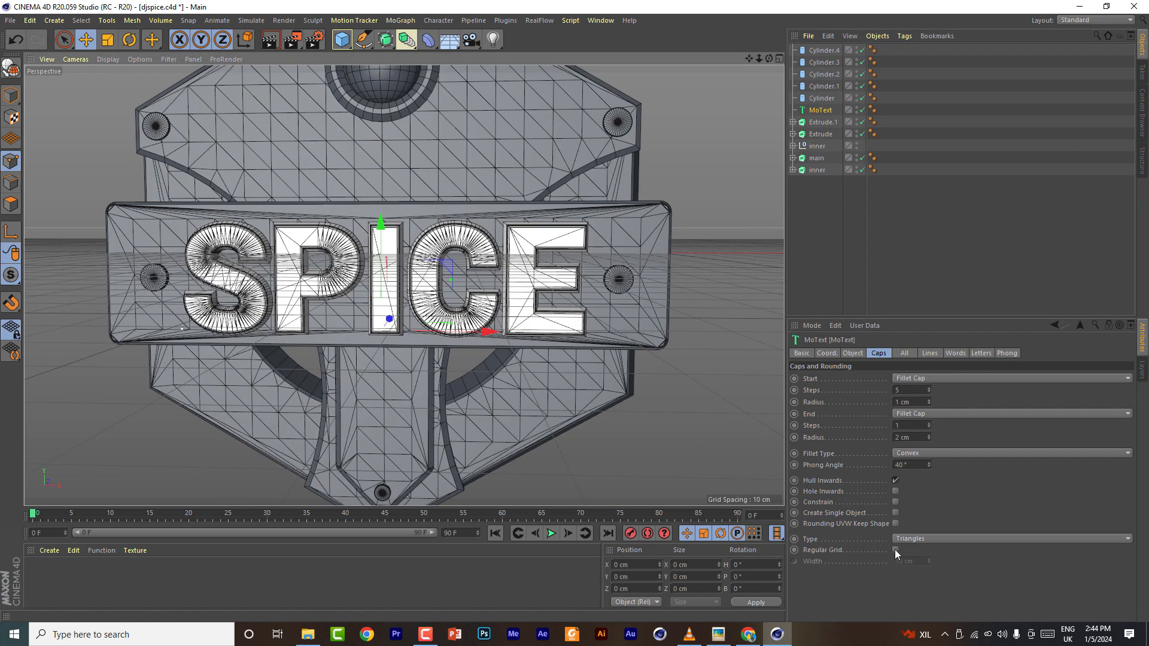
left_click(895, 550)
- Reduce the MoText cap grid width to 2 cm, keeping Triangles as the cap type
left_click(924, 541)
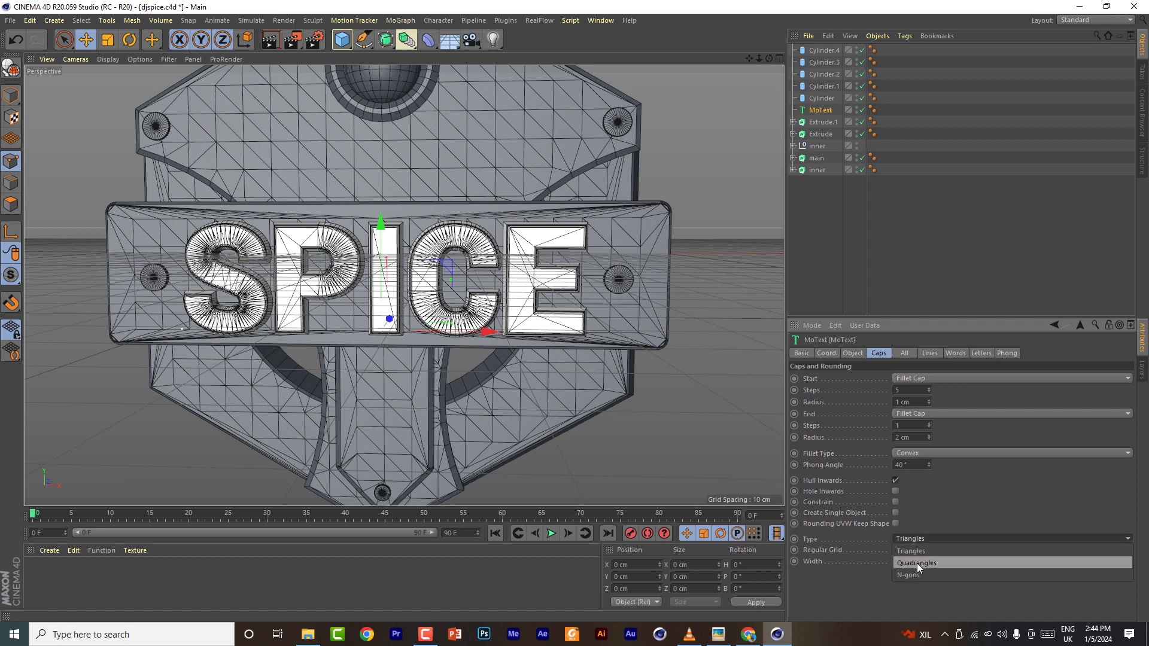
left_click(917, 563)
left_click(930, 559)
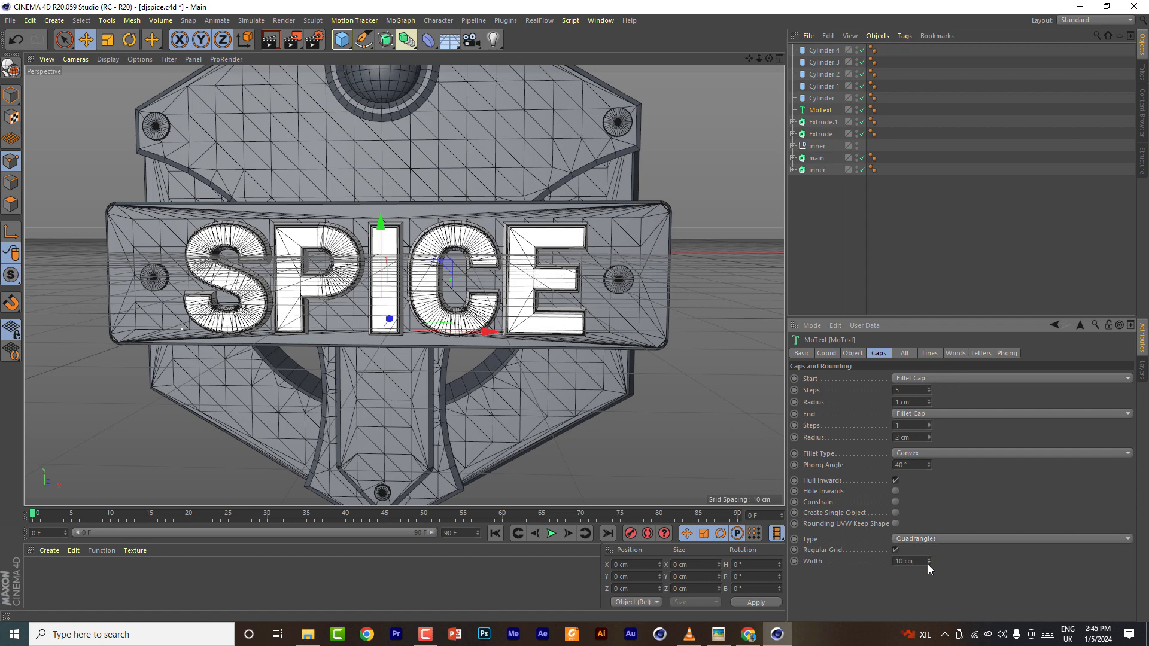
left_click(930, 562)
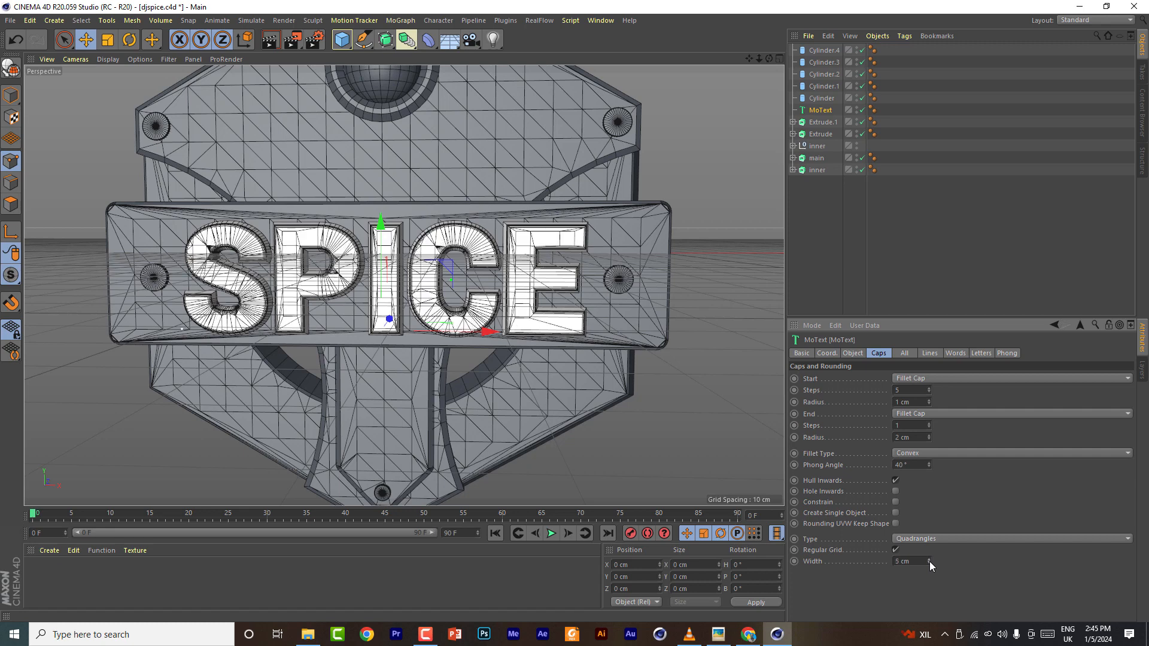
left_click(930, 562)
left_click(929, 562)
left_click(930, 562)
left_click(929, 562)
left_click(929, 562)
left_click(925, 540)
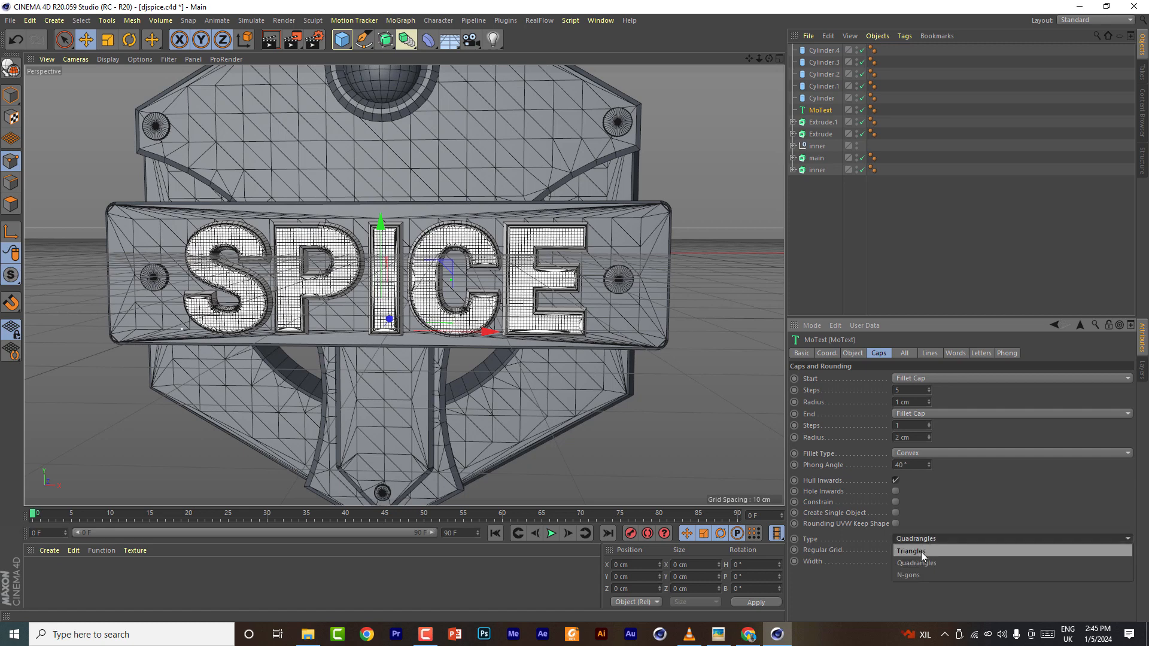
left_click(922, 552)
left_click(929, 559)
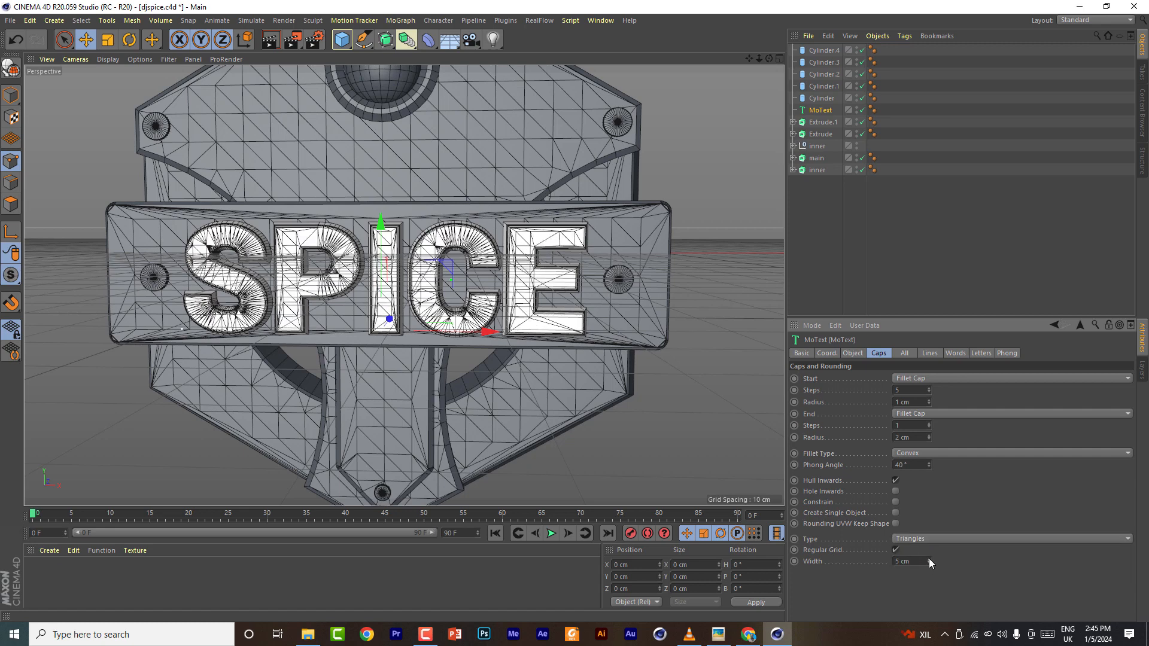
- Save the scene and group all objects under a new null
left_click(9, 22)
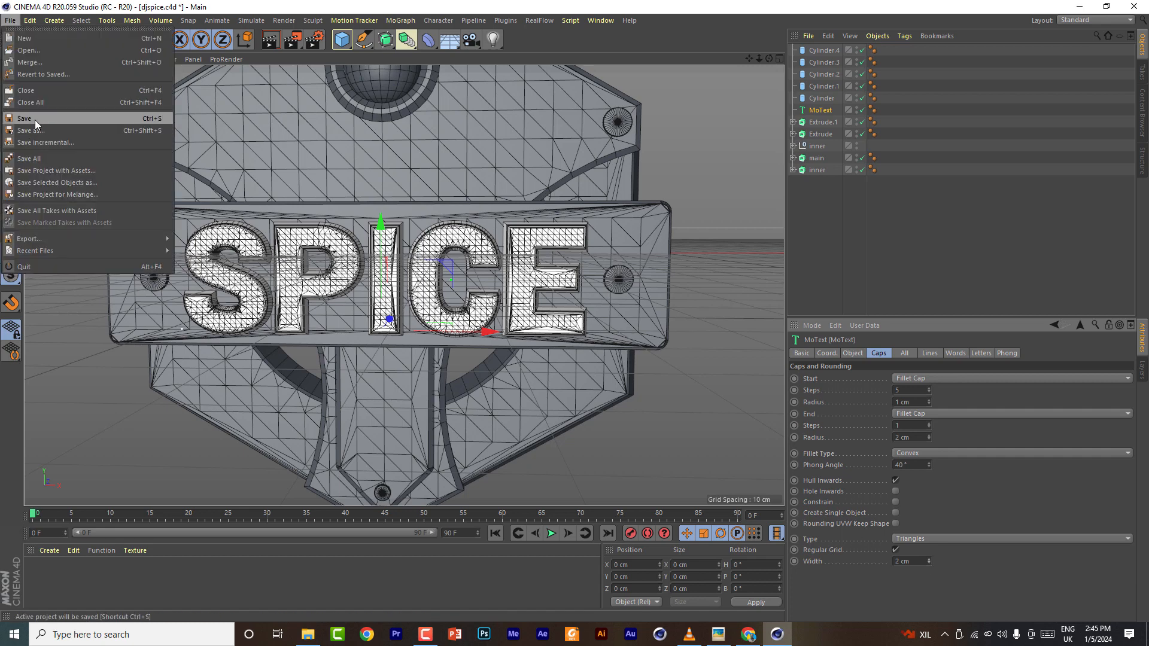
left_click(36, 121)
scroll(394, 327, "down", 4)
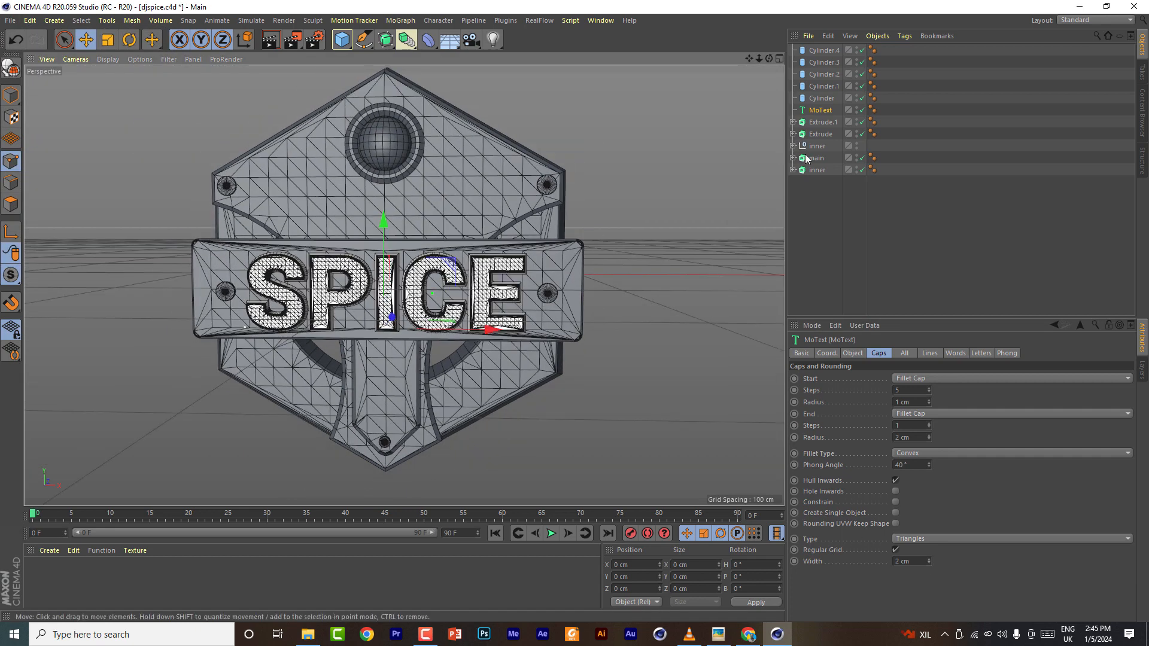
key("ctrl+a")
key("alt+g")
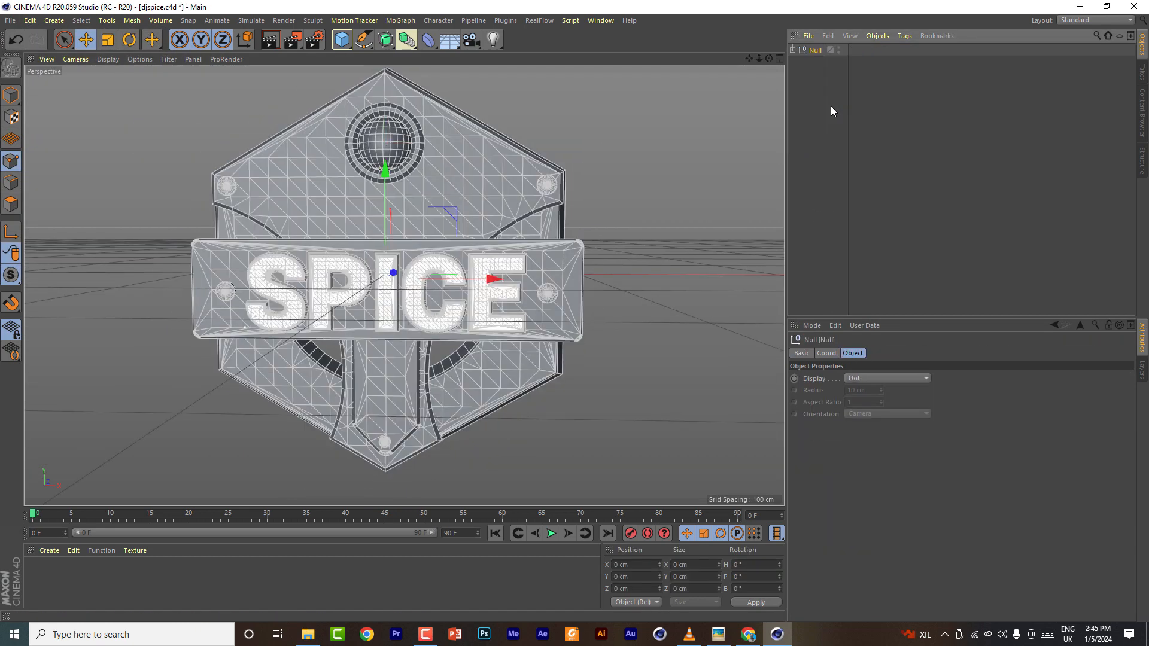
- Add a Bend deformer inside the null with an angle of 90° and a strength of 50°
left_click_drag(429, 42, 466, 56)
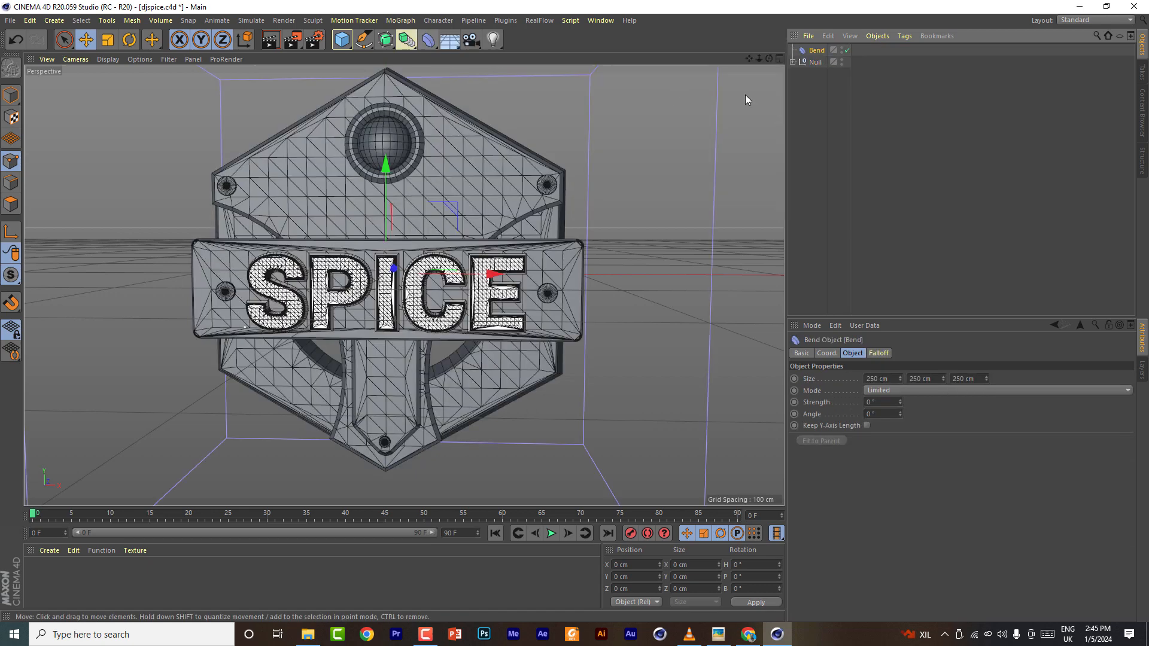
left_click(793, 62)
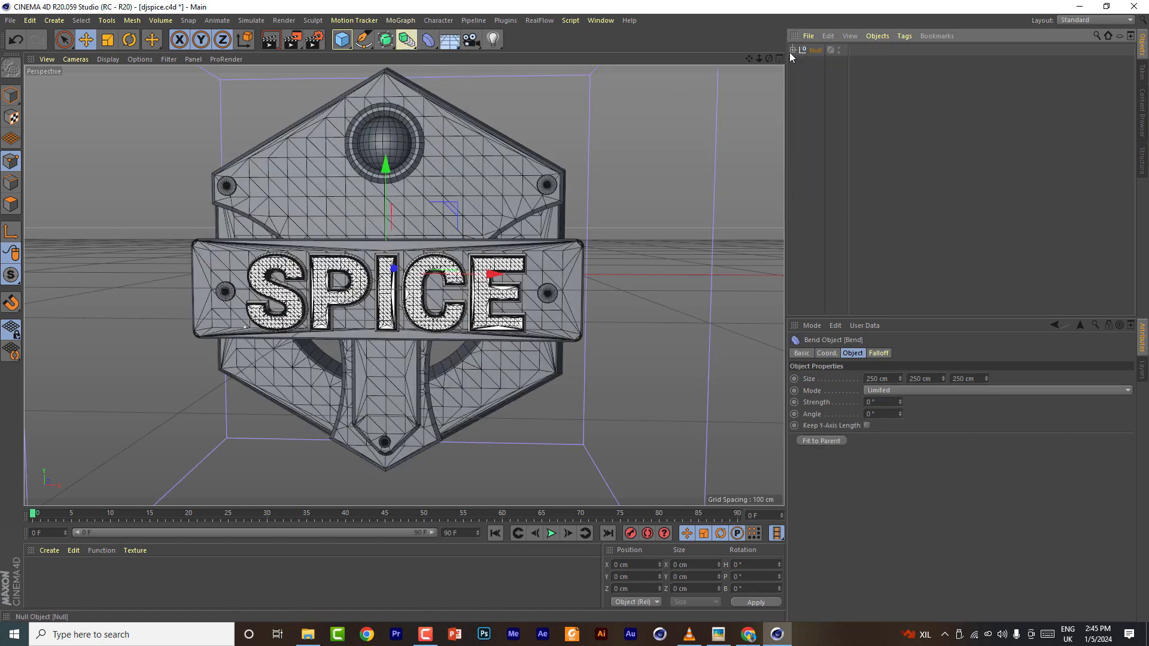
left_click(881, 413)
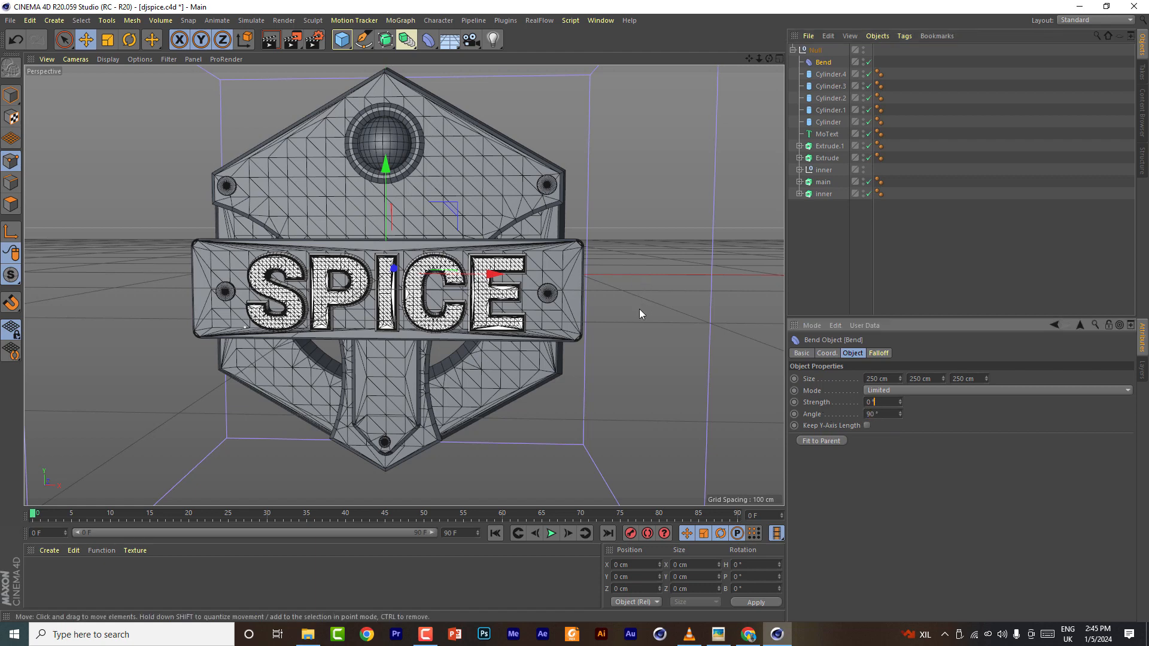
scroll(439, 269, "down", 5)
left_click_drag(900, 402, 900, 373)
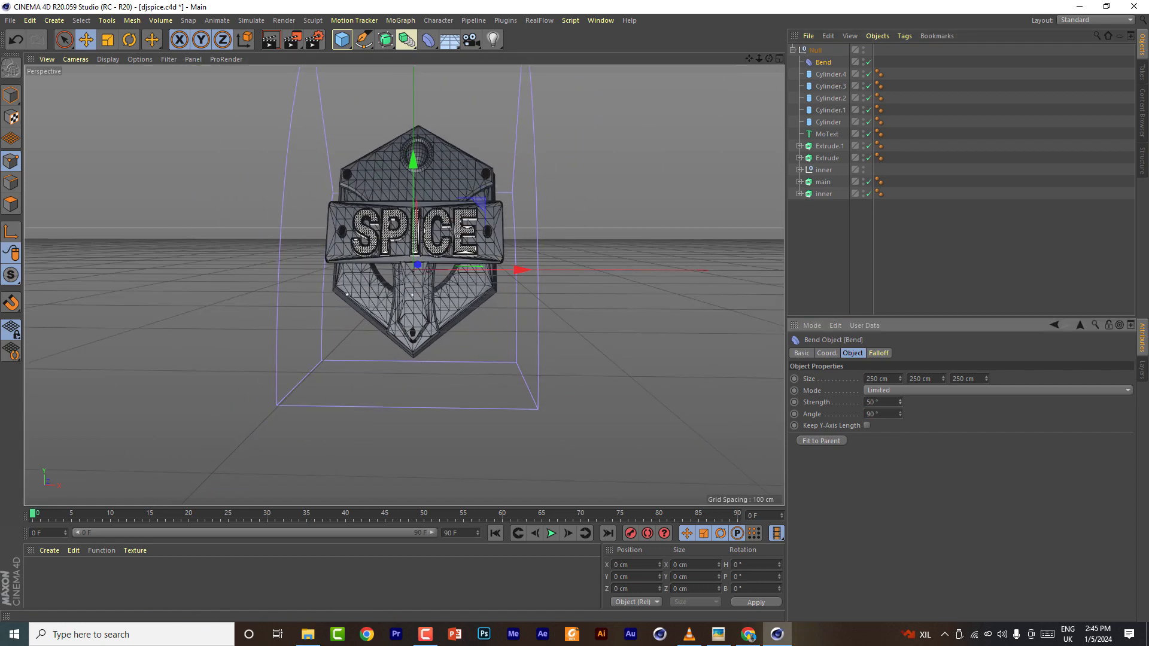
- Rotate the Bend deformer with the Rotate tool to change its bending direction
key("r")
left_click_drag(421, 211, 480, 288)
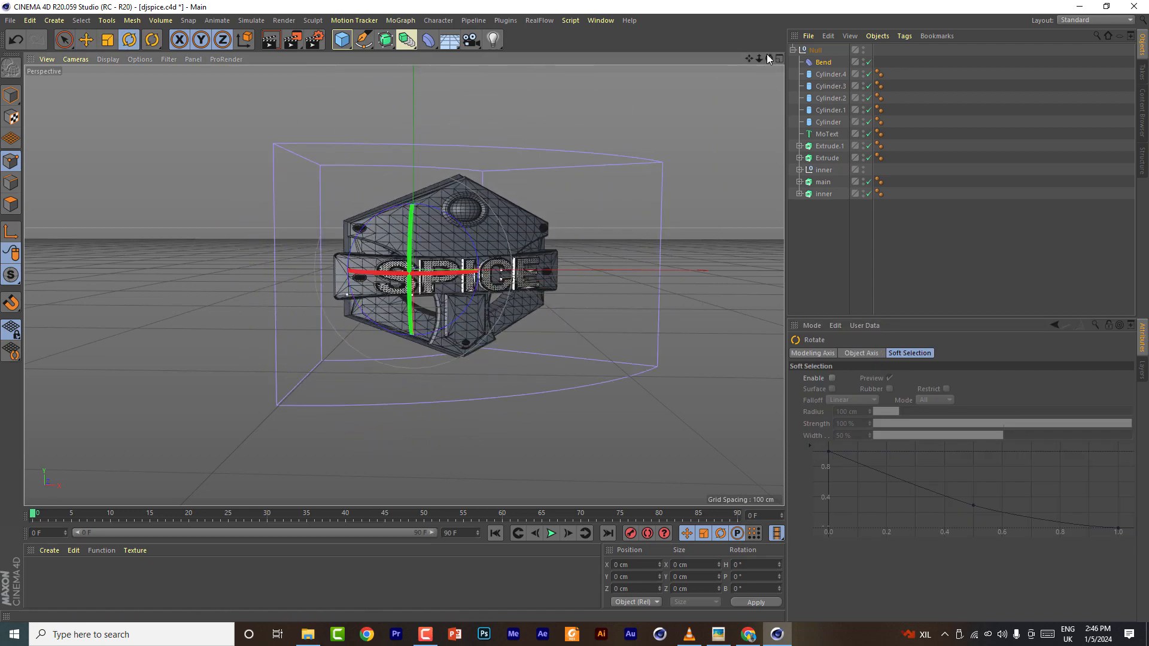
left_click_drag(404, 285, 383, 326, "alt")
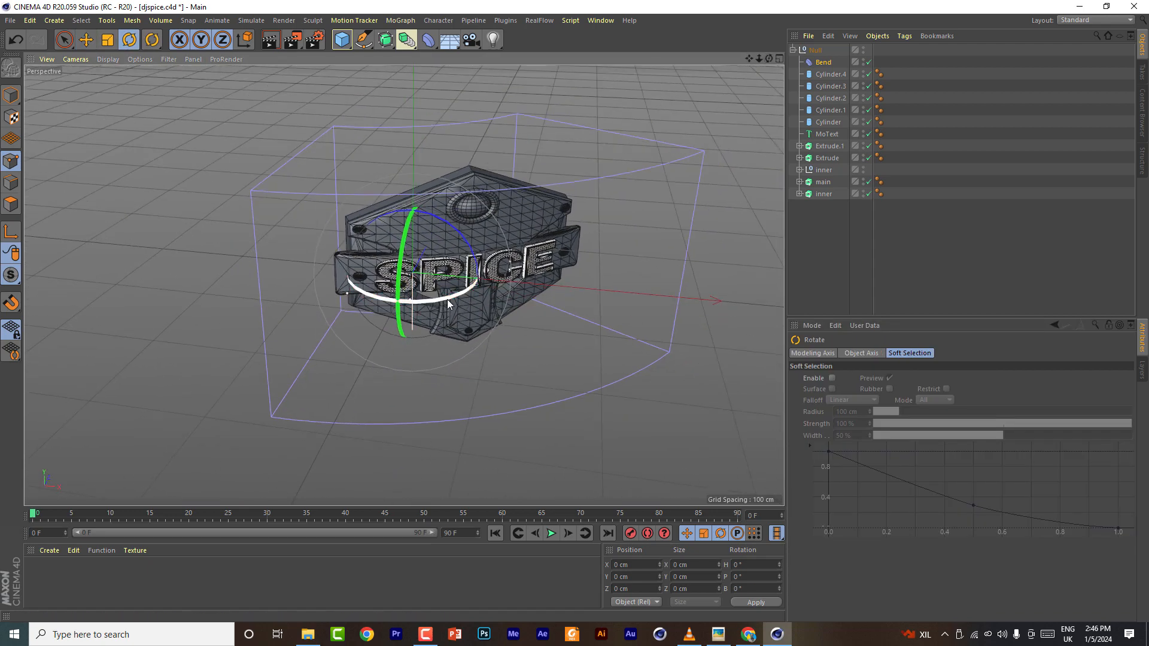
left_click_drag(769, 59, 751, 30)
- Enable Keep Y-Axis Length on the Bend deformer and set its Z size to 9 cm
left_click(824, 63)
left_click(867, 426)
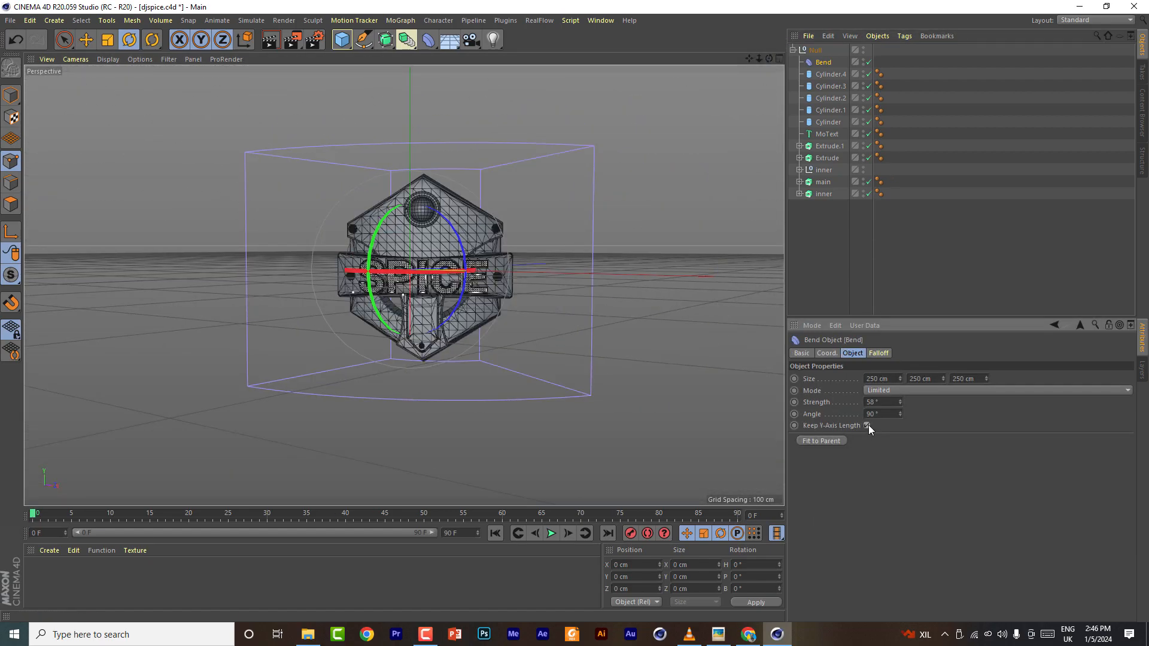
scroll(431, 274, "up", 4)
scroll(431, 274, "up", 1)
left_click_drag(769, 59, 829, 120)
left_click_drag(945, 381, 986, 526)
key("ctrl+z")
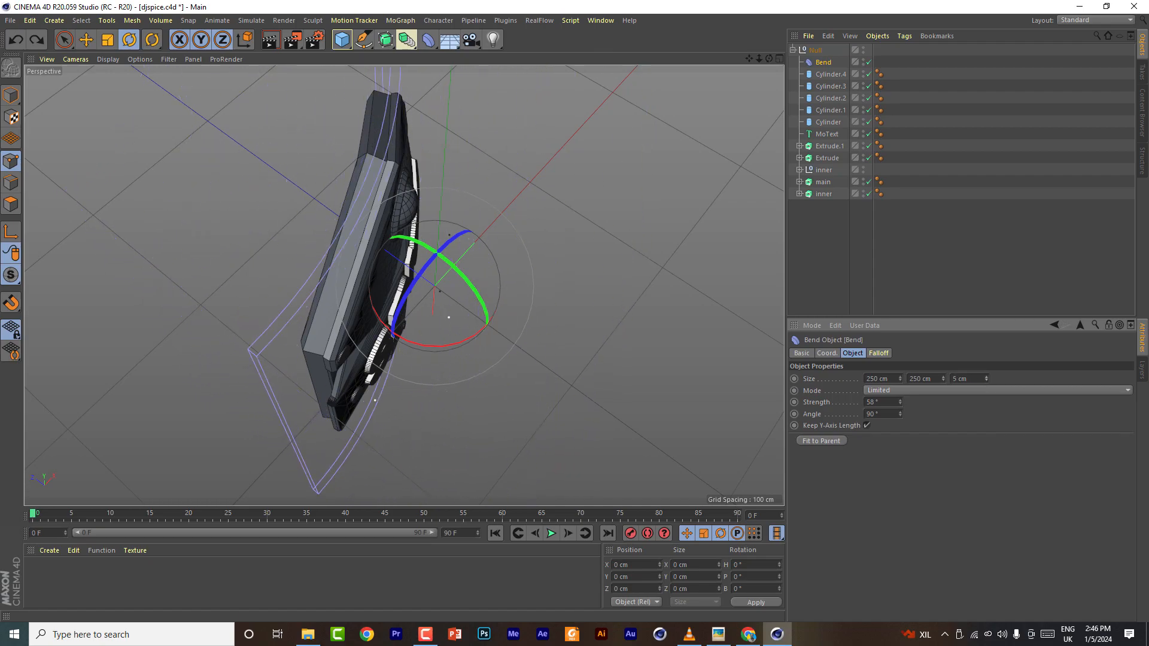
left_click_drag(769, 59, 665, 13)
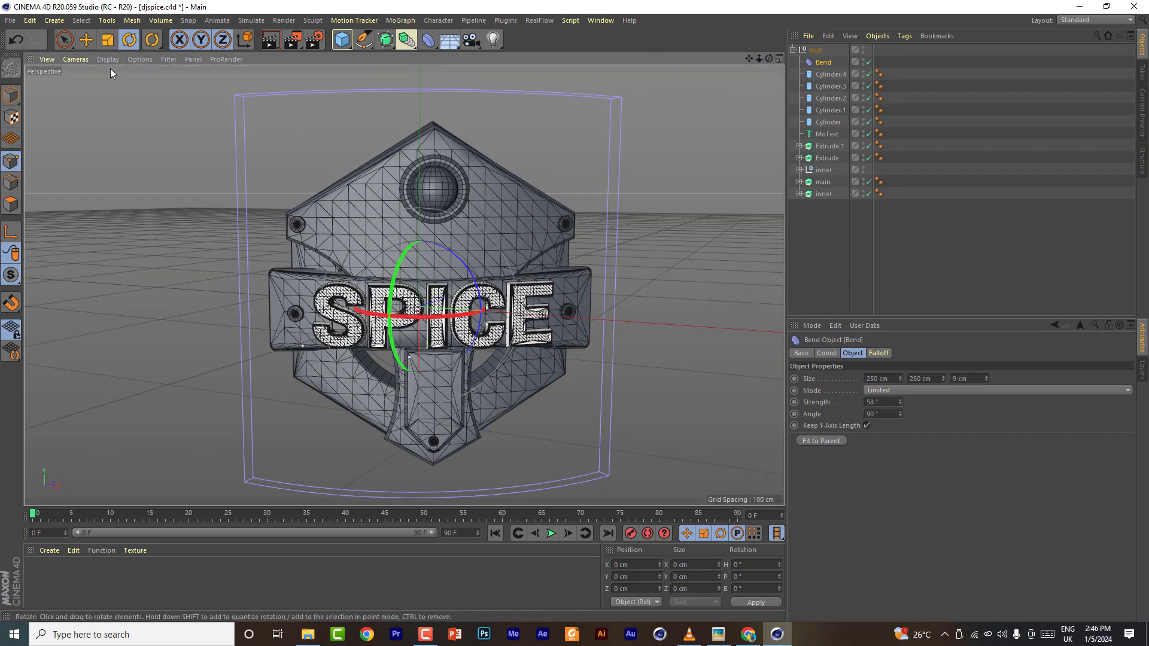
- Switch the viewport display to Gouraud shading without lines
left_click(108, 59)
left_click(119, 79)
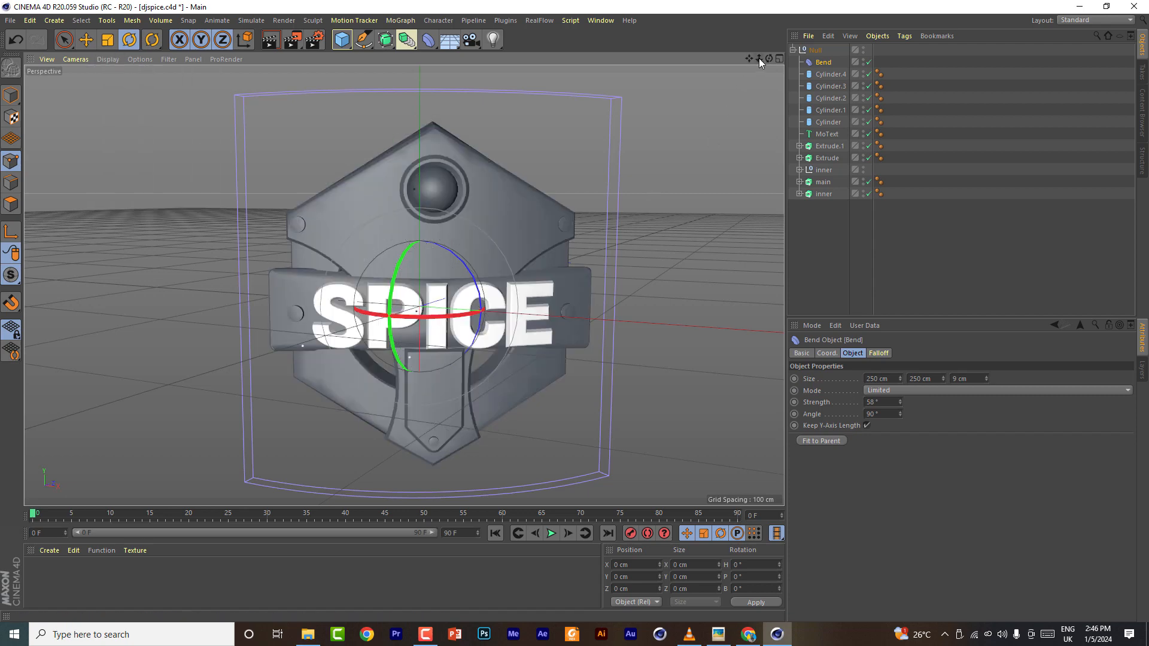
left_click_drag(749, 59, 737, 22)
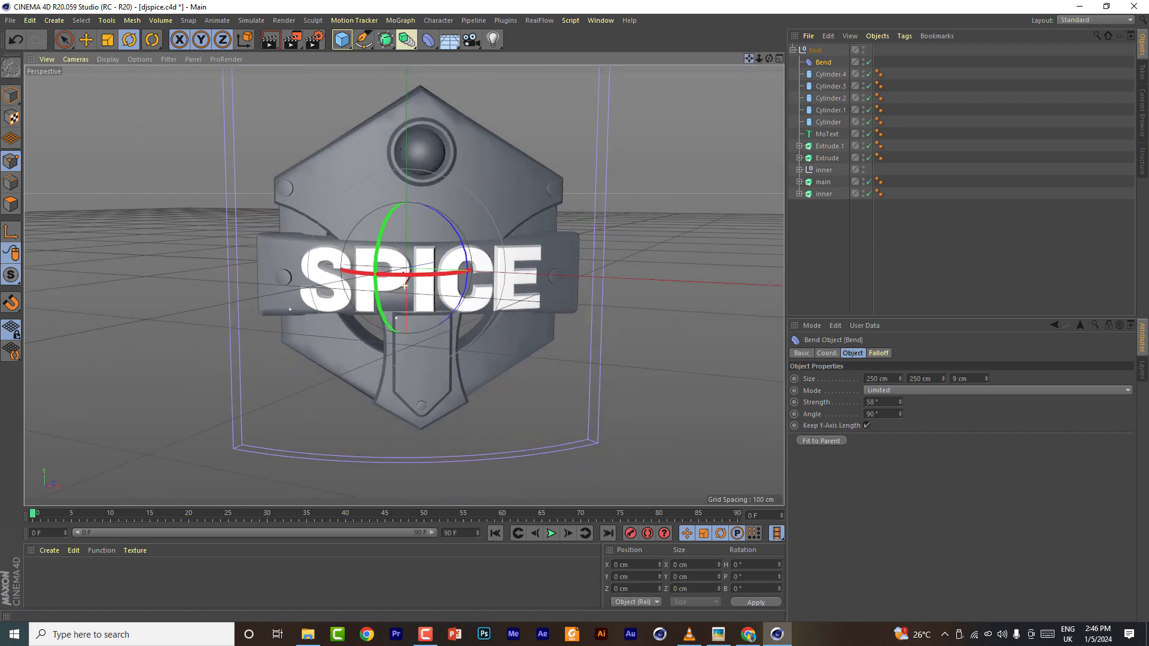
- Fit the Bend deformer to its parent null
left_click(839, 442)
mouse_move(769, 59)
left_mouse_down()
mouse_move(790, 101)
mouse_move(688, 56)
mouse_move(715, 45)
mouse_move(652, 90)
mouse_move(712, 63)
mouse_move(820, 69)
mouse_move(892, 99)
mouse_move(772, 67)
mouse_move(790, 51)
left_mouse_up()
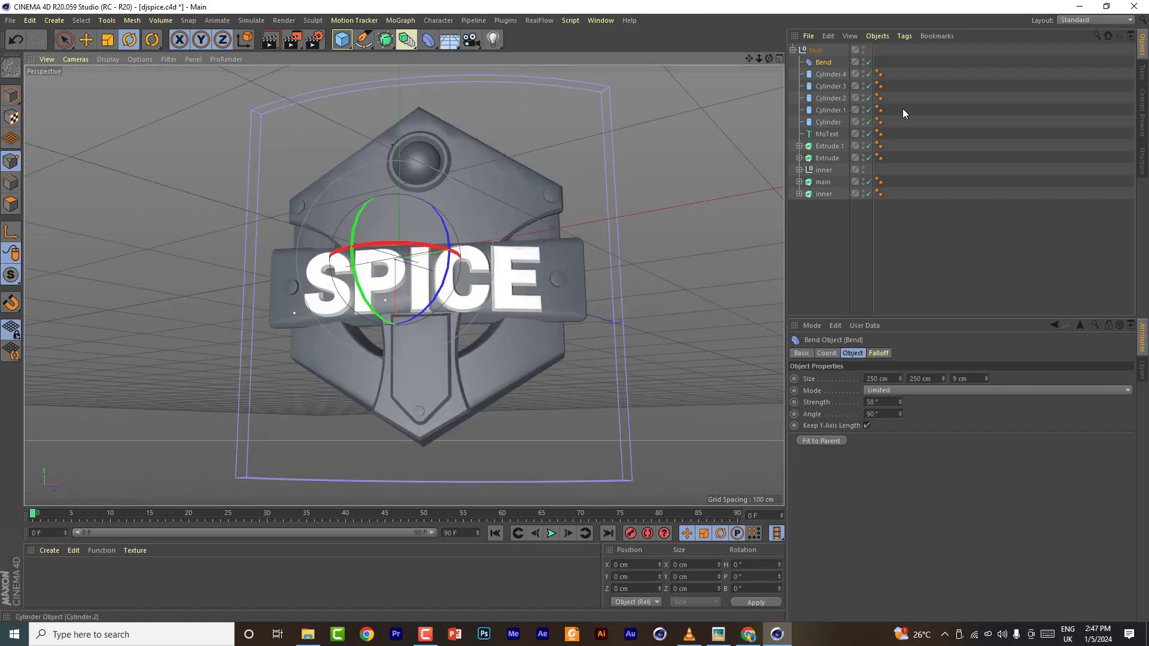
- Disable the Extrude object and expand it to select its Rectangle spline
left_click(830, 147)
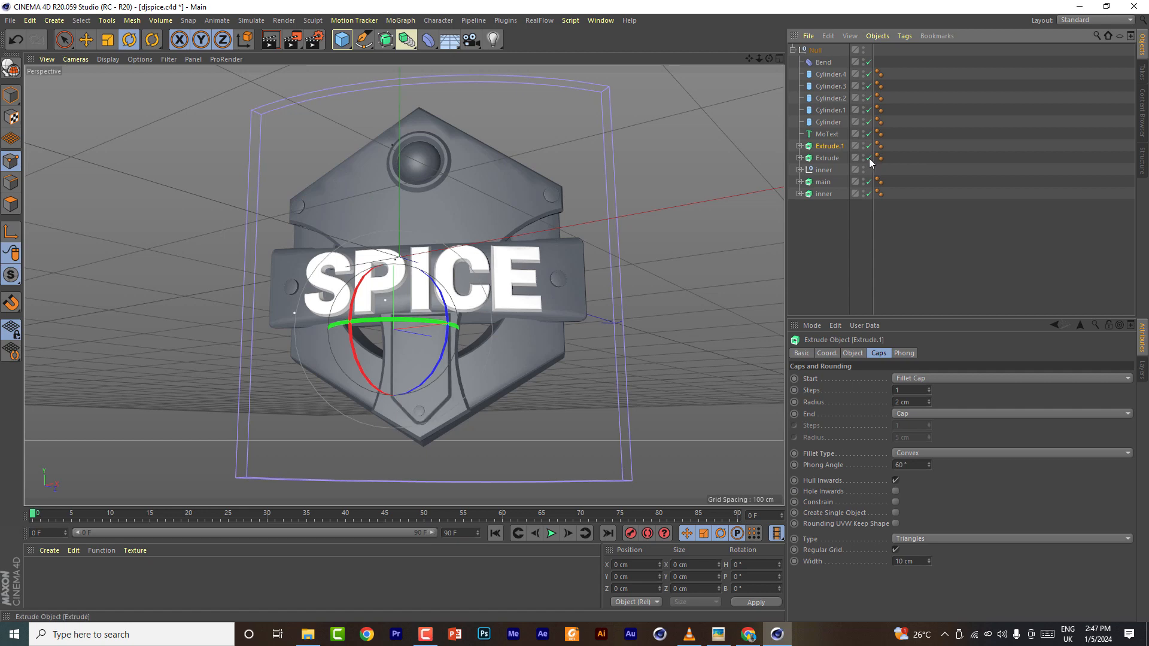
left_click(869, 159)
left_click_drag(769, 58, 803, 81)
left_click(800, 158)
left_click(835, 170)
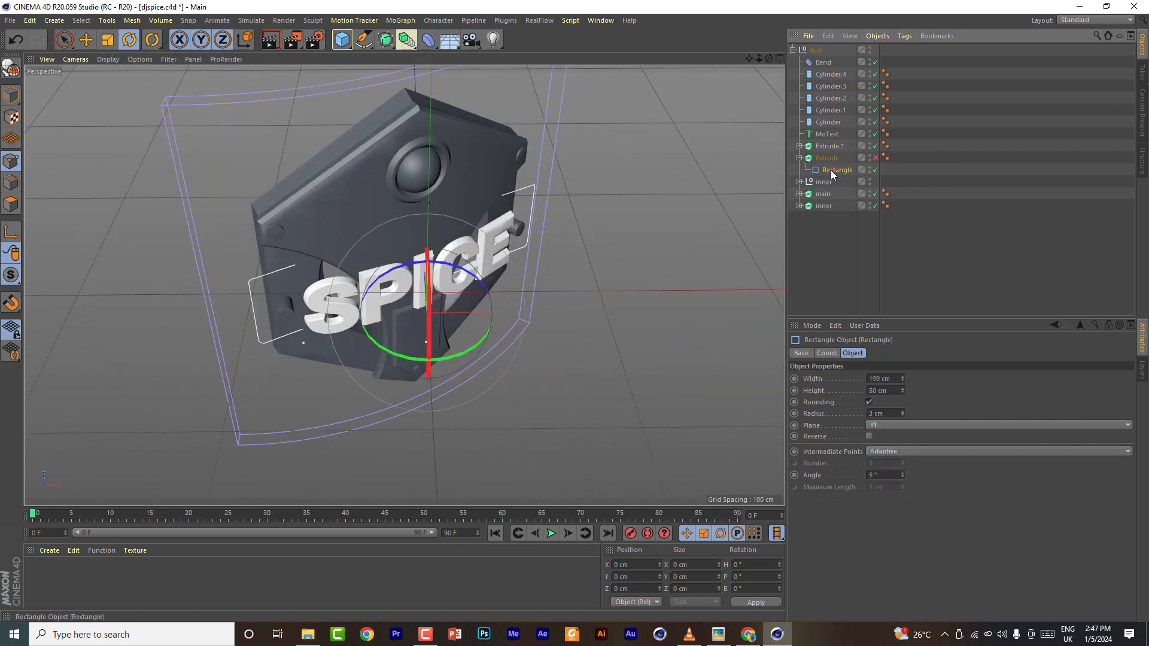
- Try placing a copy of the Bend deformer under the Extrude object, then delete the copy
left_click(824, 62)
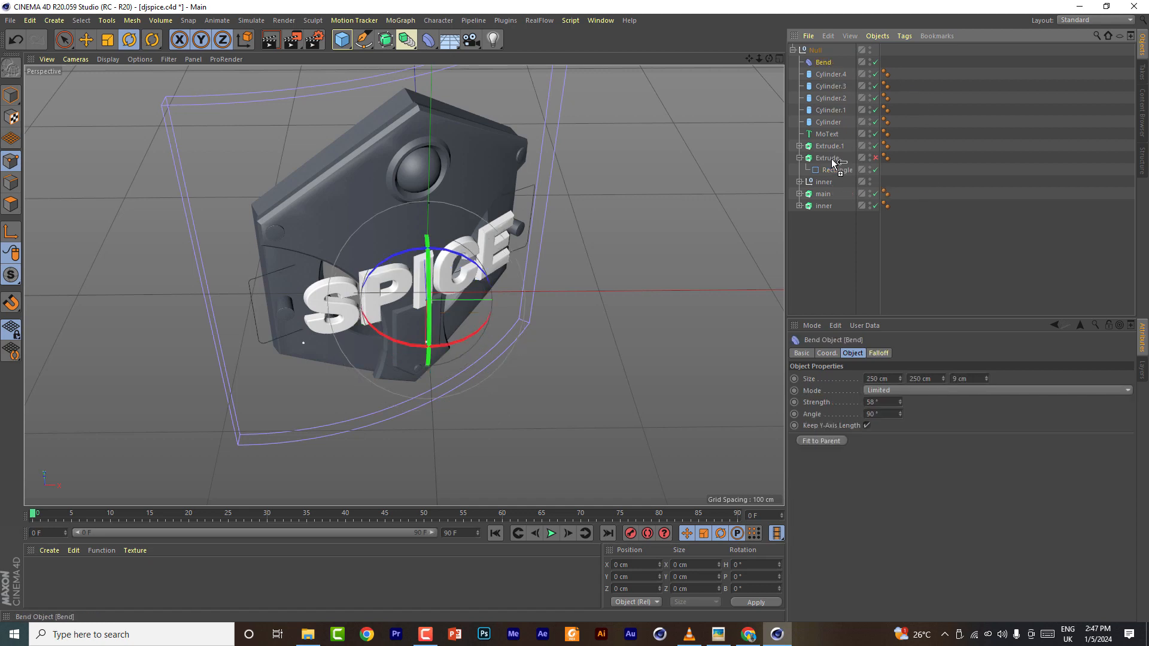
left_click_drag(835, 162, 833, 159, "ctrl")
mouse_move(769, 59)
left_mouse_down()
mouse_move(862, 62)
mouse_move(769, 54)
left_mouse_up()
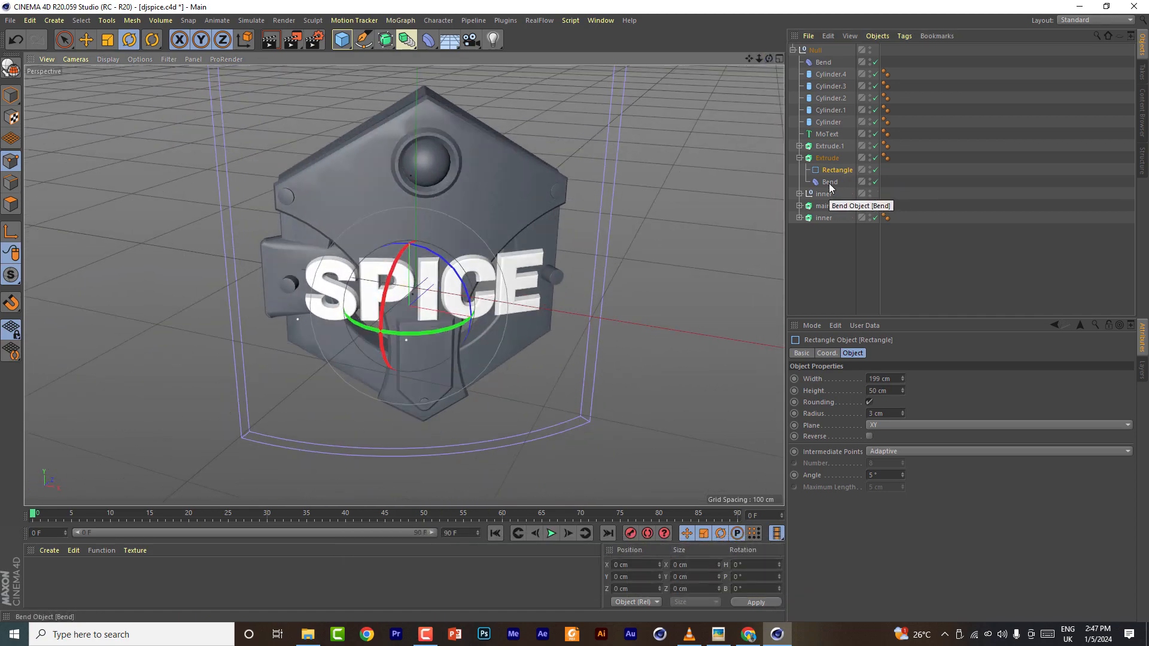
left_click(831, 181)
key("Delete")
- Set the Extrude object's cap grid width to 1 cm
left_click(831, 170)
left_click_drag(769, 59, 456, 263)
scroll(456, 268, "up", 5)
left_click(827, 158)
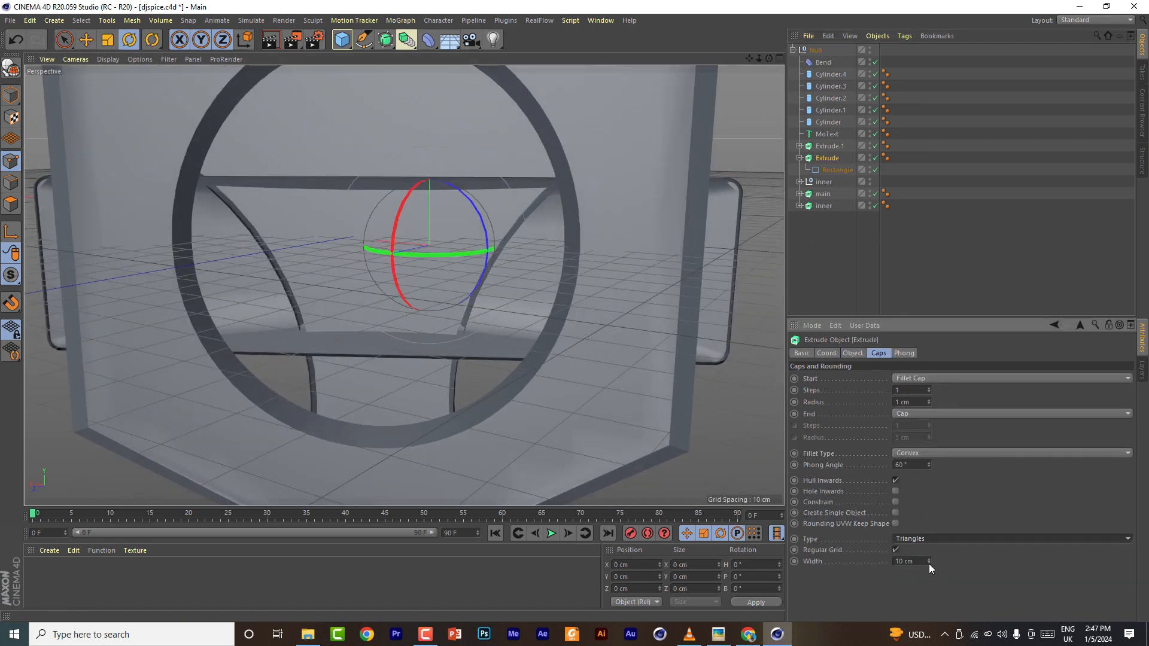
left_click(928, 562)
left_click(928, 562)
left_click(928, 562)
left_click(928, 562)
left_click(928, 562)
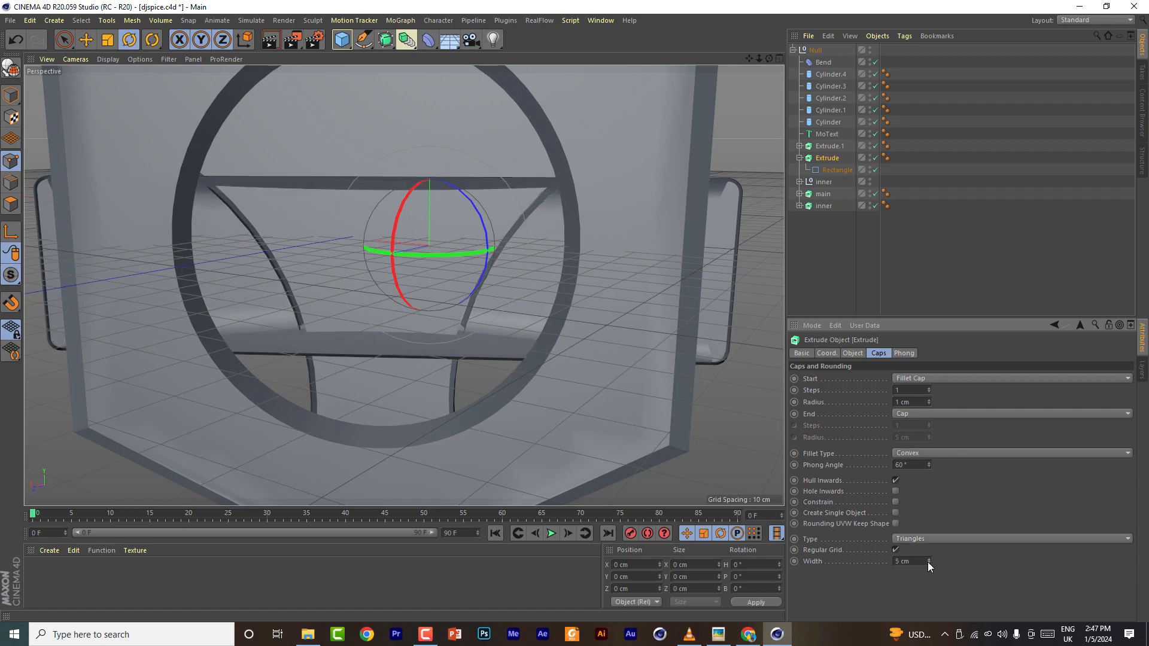
left_click(927, 562)
left_click(927, 562)
left_click(927, 562)
left_click(928, 562)
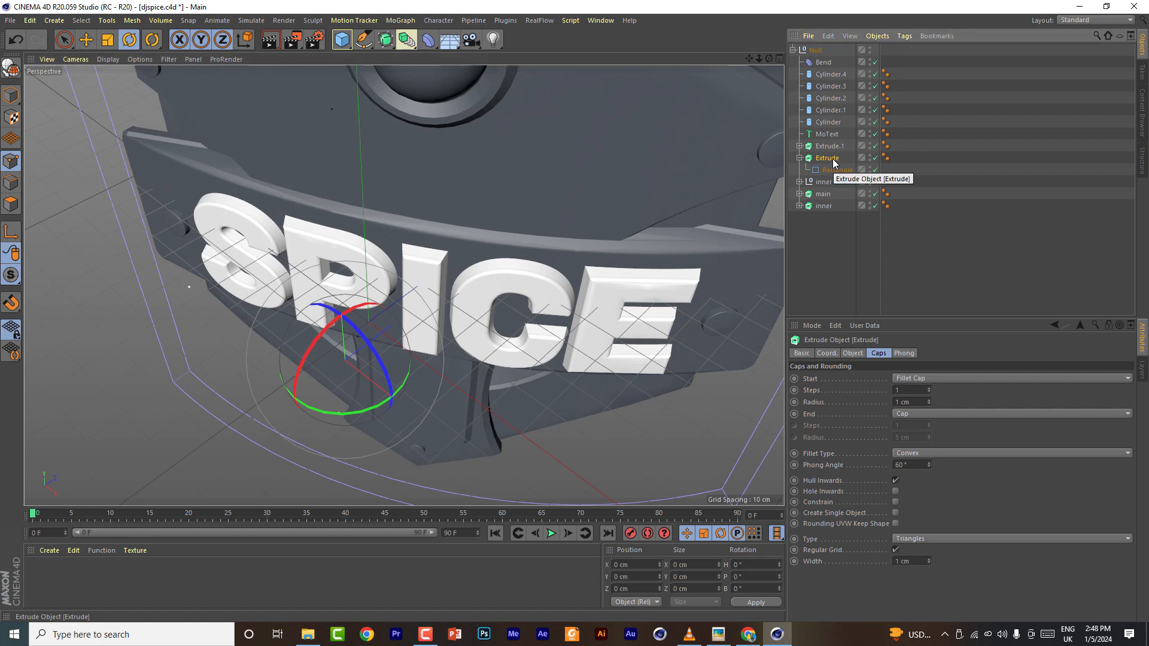
- Delete the Extrude object and add a Cube primitive to the scene
key("Delete")
left_click(346, 41)
left_click(444, 62)
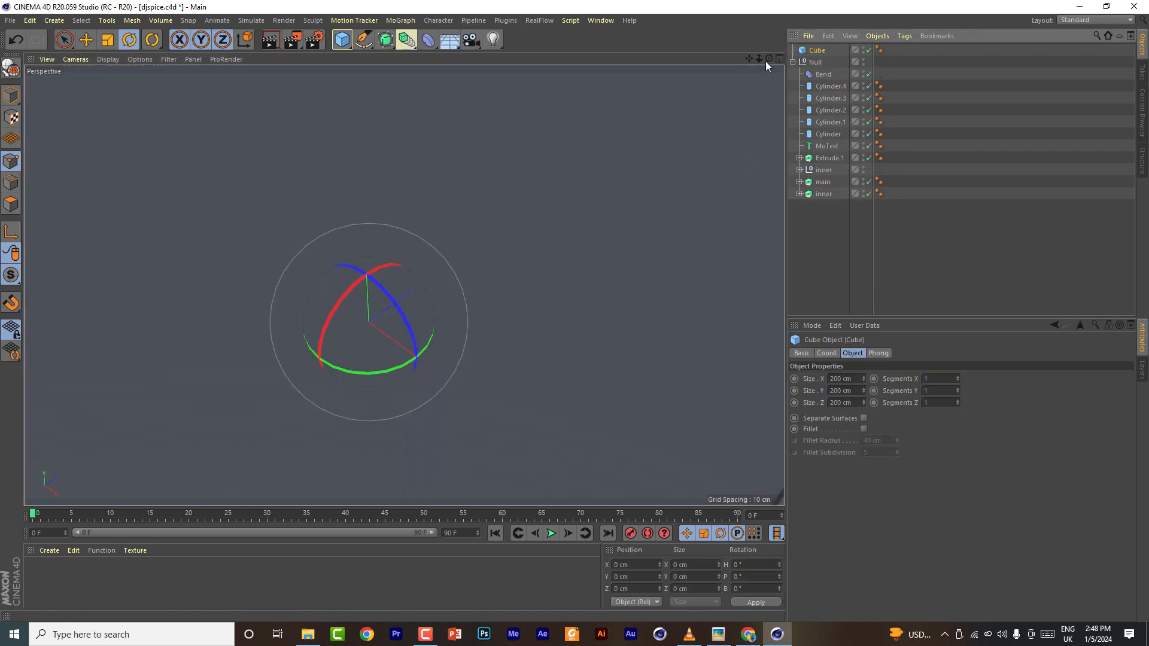
- In the front view, scale and position the cube into a flat banner about 174 cm wide and 49 cm tall behind the SPICE text
left_click(779, 59)
left_click(779, 287)
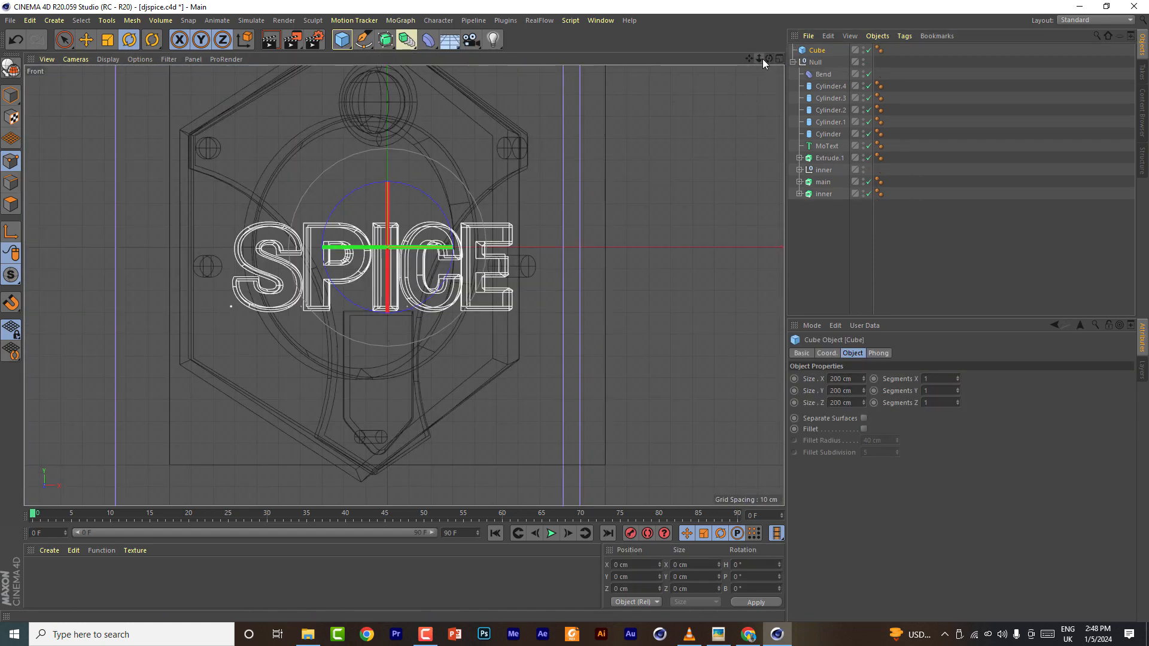
mouse_move(759, 58)
left_mouse_down()
mouse_move(736, 60)
mouse_move(769, 66)
left_mouse_up()
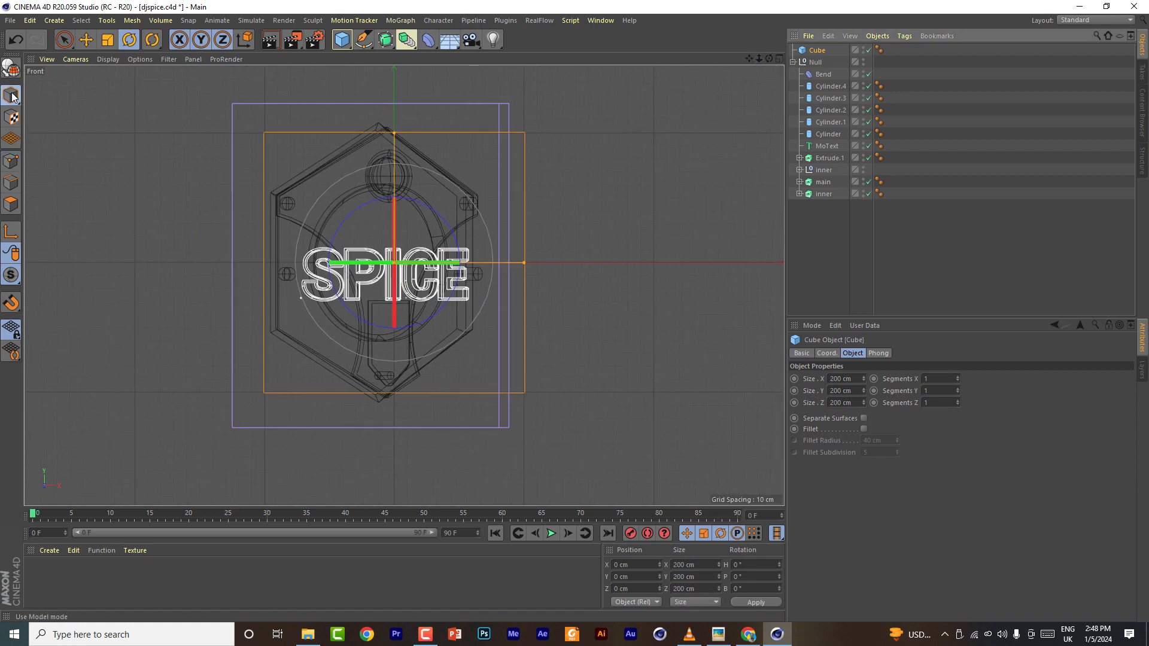
left_click_drag(396, 138, 405, 245)
key("e")
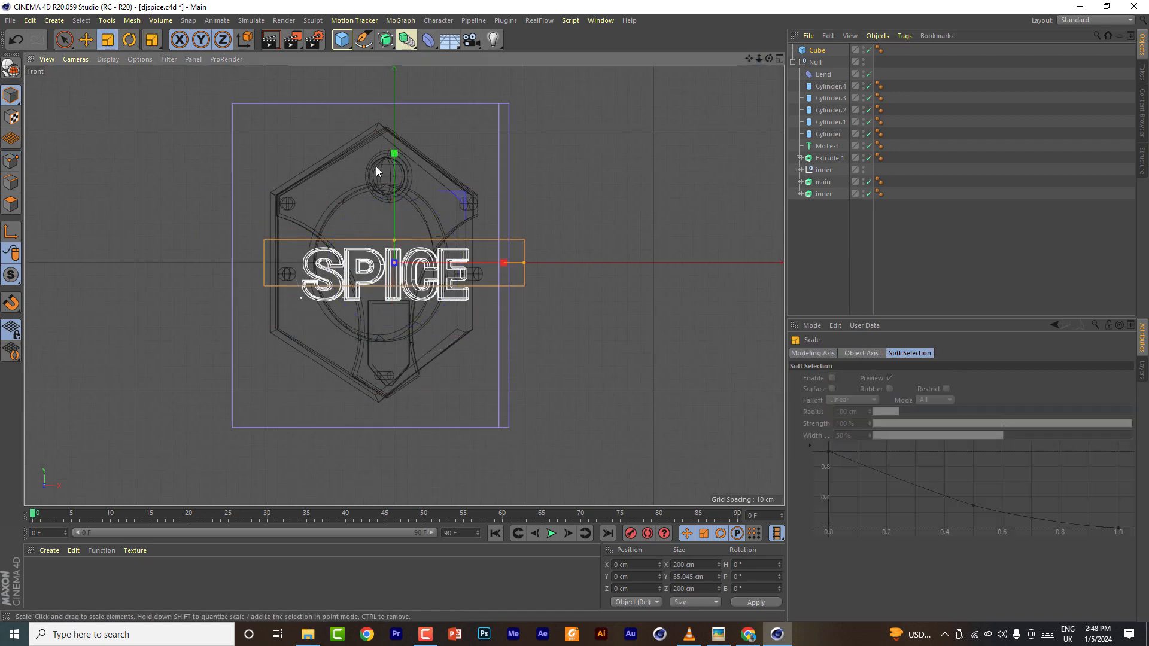
left_click_drag(395, 158, 396, 169)
scroll(396, 169, "up", 3)
scroll(615, 272, "down", 1)
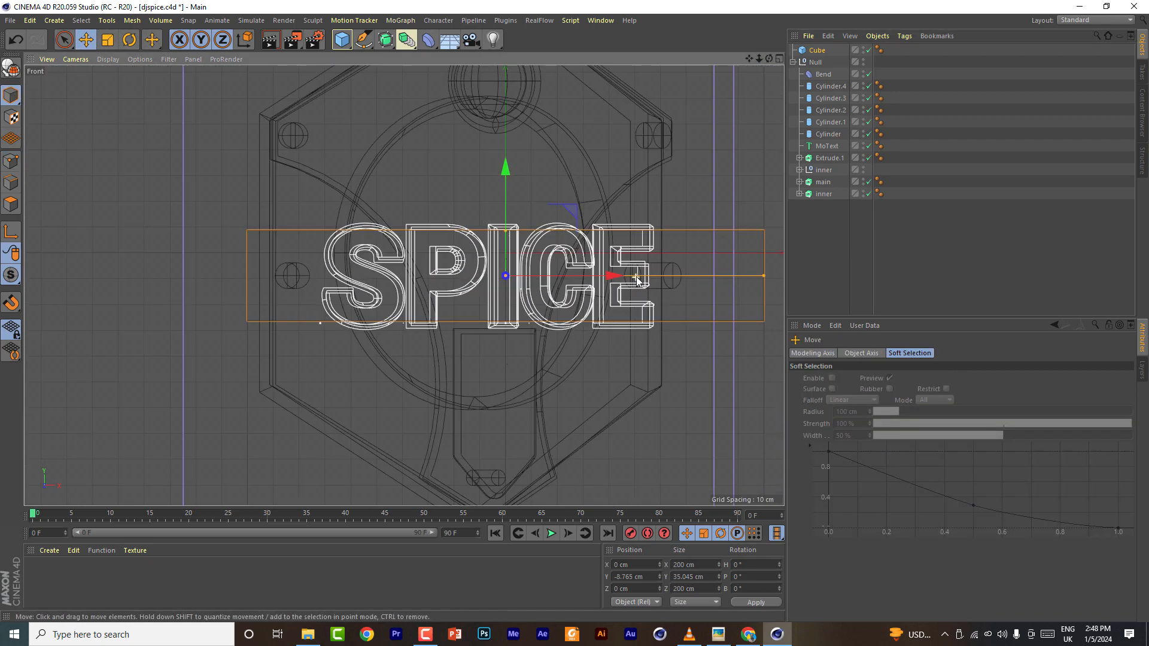
left_click_drag(616, 275, 581, 279)
left_click_drag(474, 196, 476, 221)
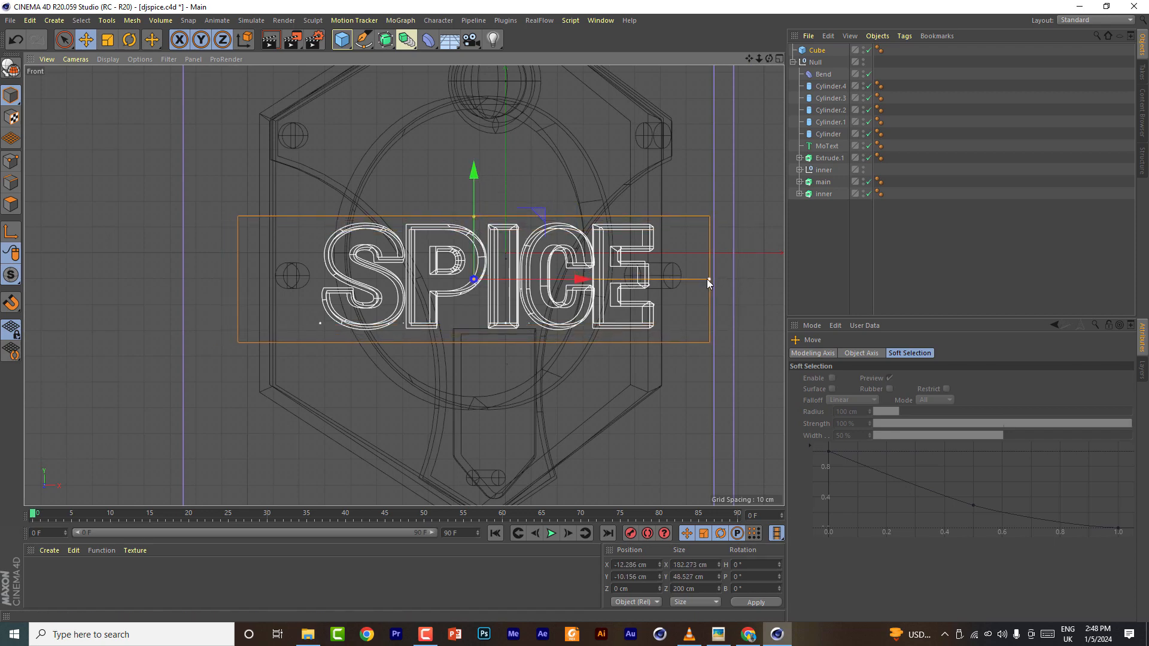
left_click_drag(627, 279, 617, 278)
- Move the Cube into the Null group and reduce its depth to about 7 cm in the perspective view
left_click_drag(817, 50, 827, 154)
middle_click(419, 288)
middle_click(203, 174)
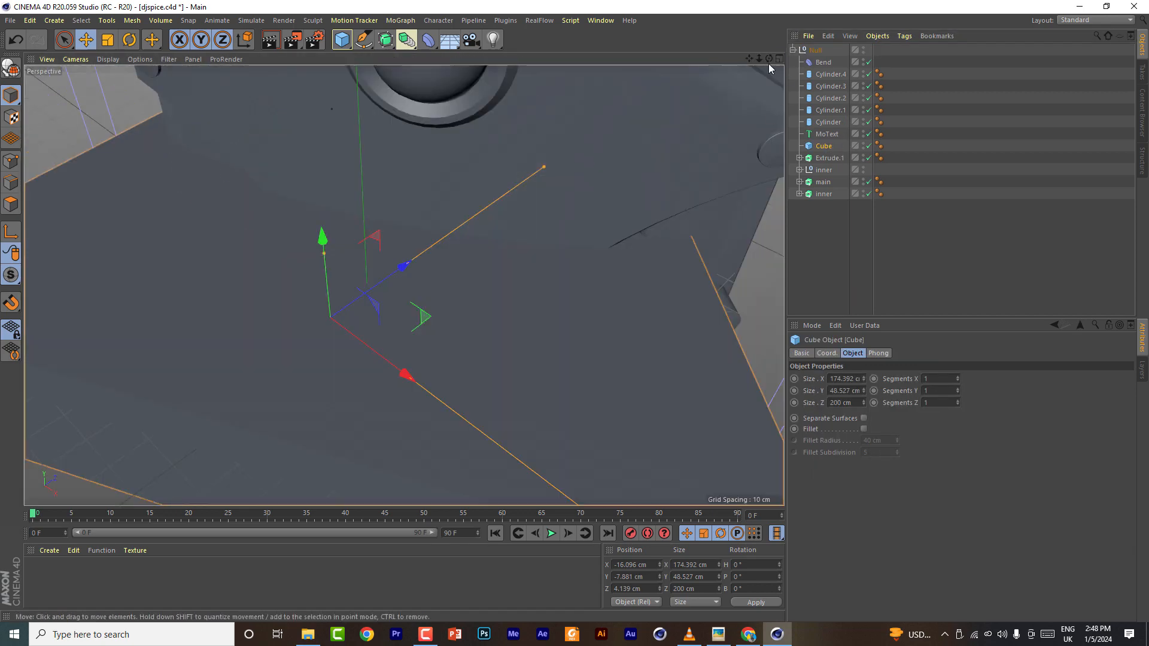
left_click_drag(383, 275, 404, 286, "alt")
left_click_drag(473, 231, 372, 290)
- Disable the Bend deformer and review the banner in the perspective view
left_click_drag(757, 69, 840, 114, "alt")
left_click(869, 63)
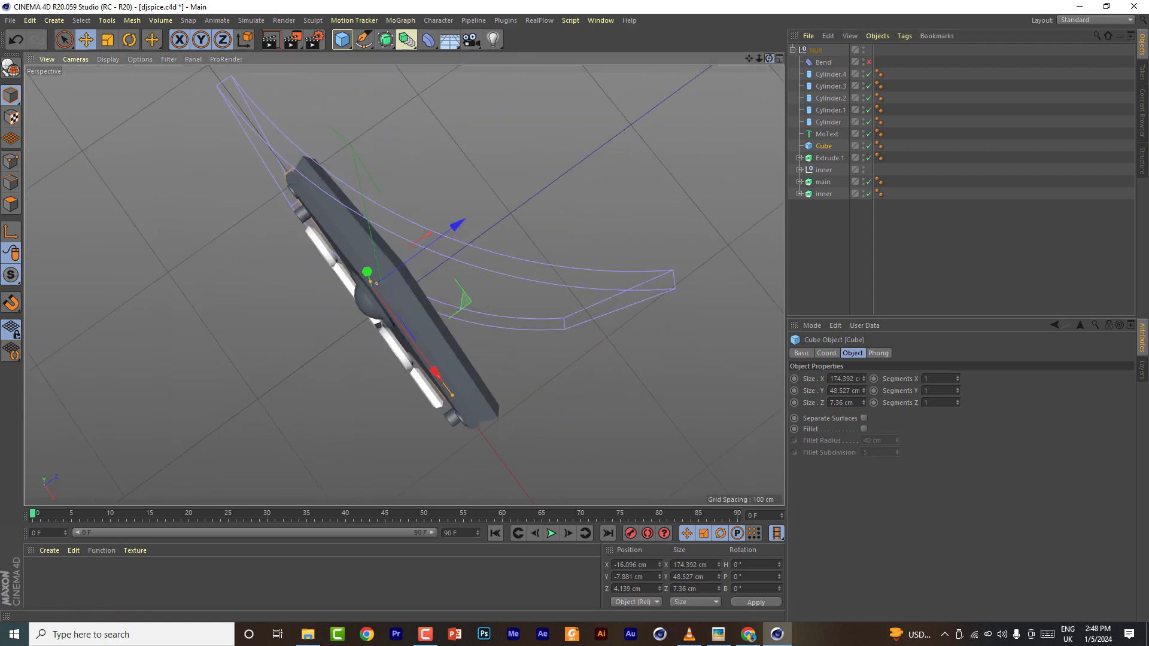
left_click_drag(769, 59, 404, 285)
left_click(779, 58)
left_click(399, 59)
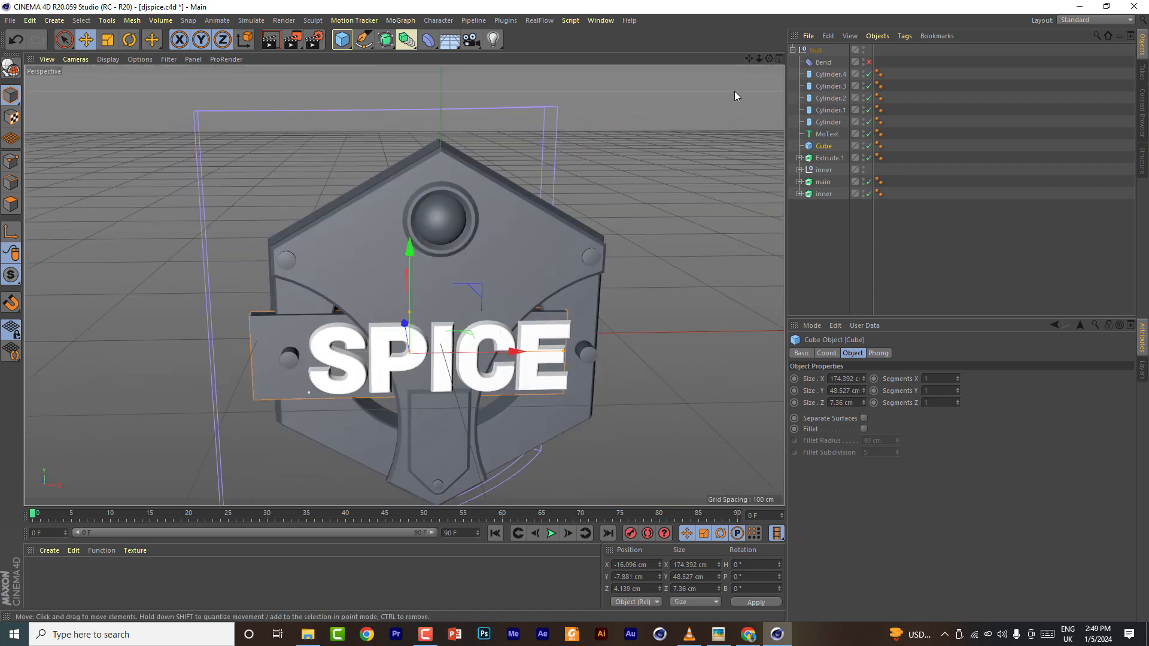
- In the front view, widen the banner to about 182 cm and centre it horizontally behind the text
middle_click(760, 98)
left_click(779, 287)
left_click_drag(569, 278, 619, 279)
left_click_drag(727, 279, 736, 282)
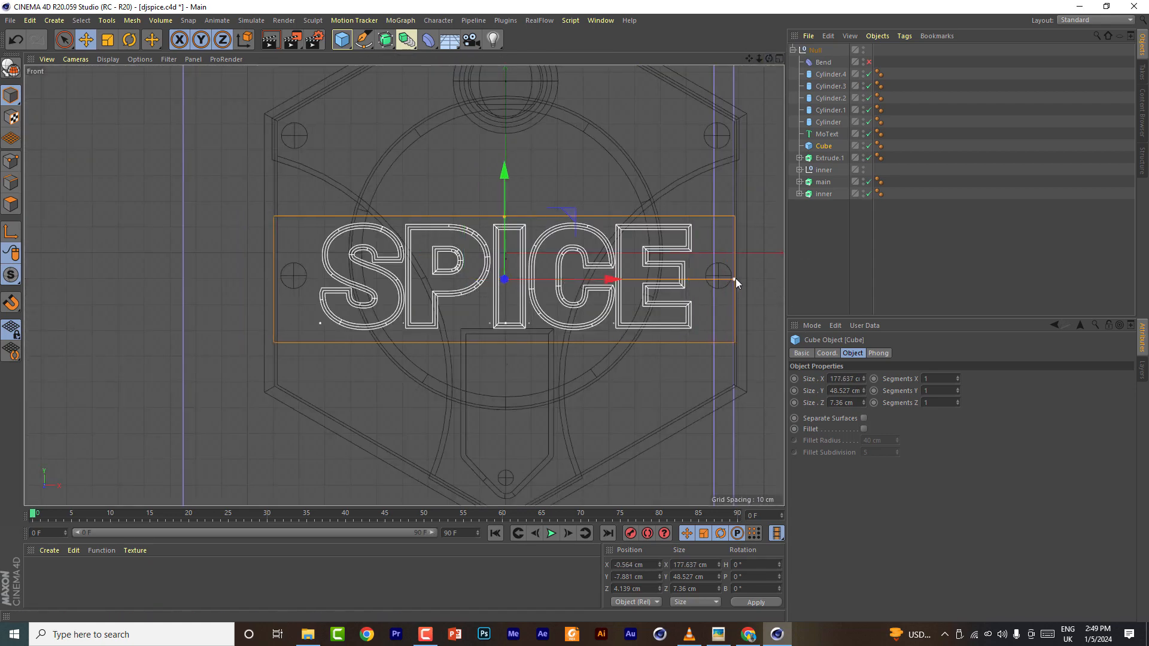
left_click_drag(608, 277, 614, 282)
- In the side view, thin the banner to about 2.2 cm deep and move it back behind the text
middle_click(615, 282)
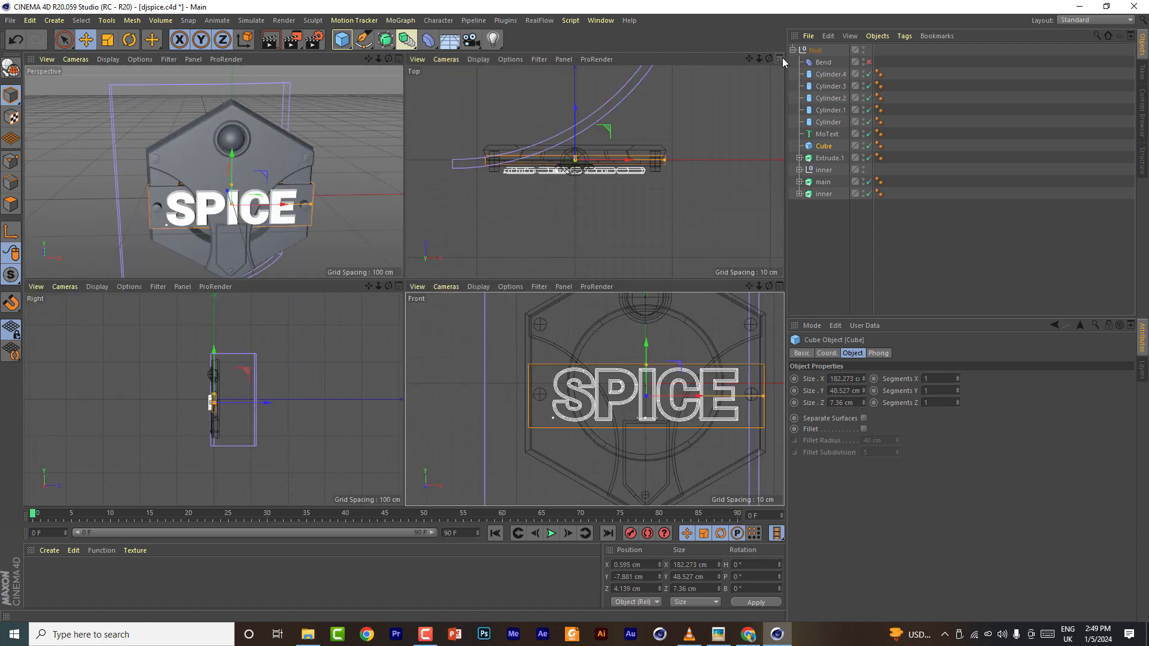
mouse_move(235, 366)
left_mouse_down()
mouse_move(206, 351)
mouse_move(244, 352)
mouse_move(233, 354)
left_mouse_up()
scroll(164, 373, "up", 5)
left_click(398, 59)
mouse_move(769, 59)
left_mouse_down()
mouse_move(700, 108)
mouse_move(617, 60)
mouse_move(649, 62)
mouse_move(587, 60)
left_mouse_up()
- Switch the viewport to Gouraud Shading (Lines) and raise the cube's X segments
left_click(107, 60)
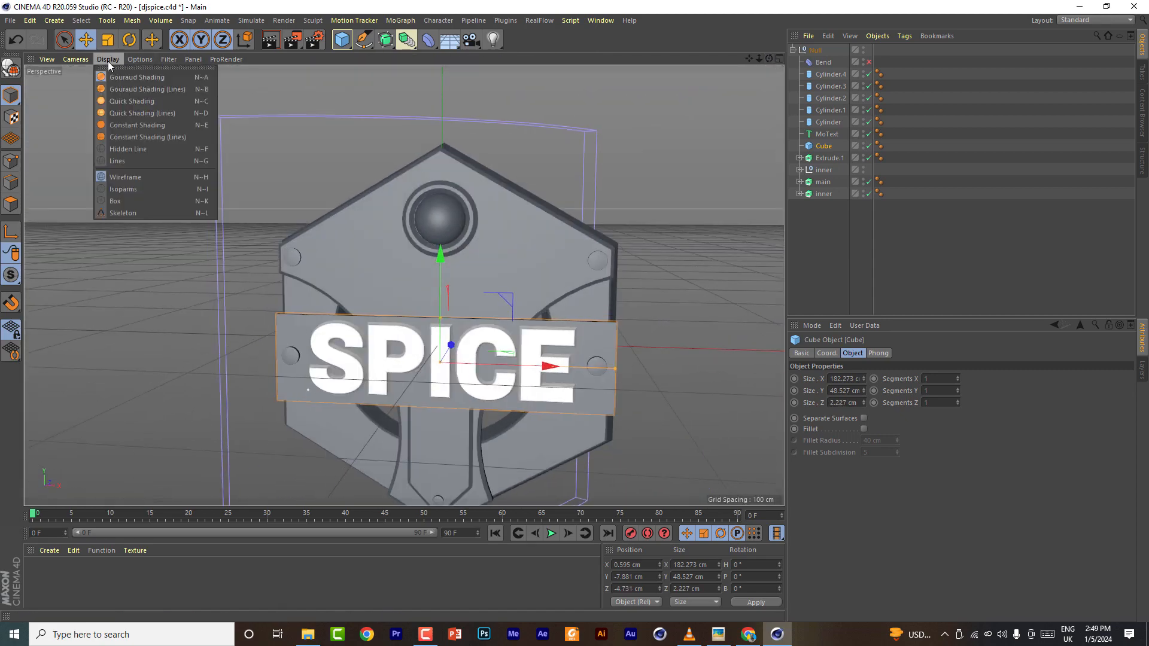
left_click(121, 92)
left_click(957, 389)
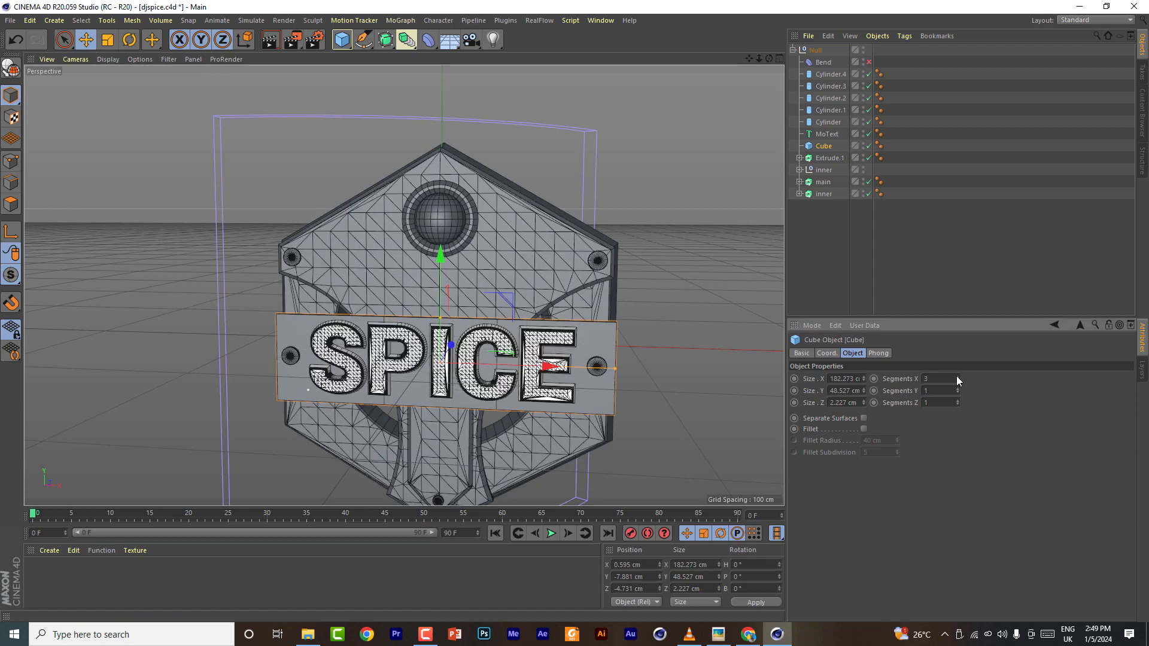
left_click(957, 377)
- Re-enable the Bend deformer and set the cube's X segments to 30
left_click(869, 63)
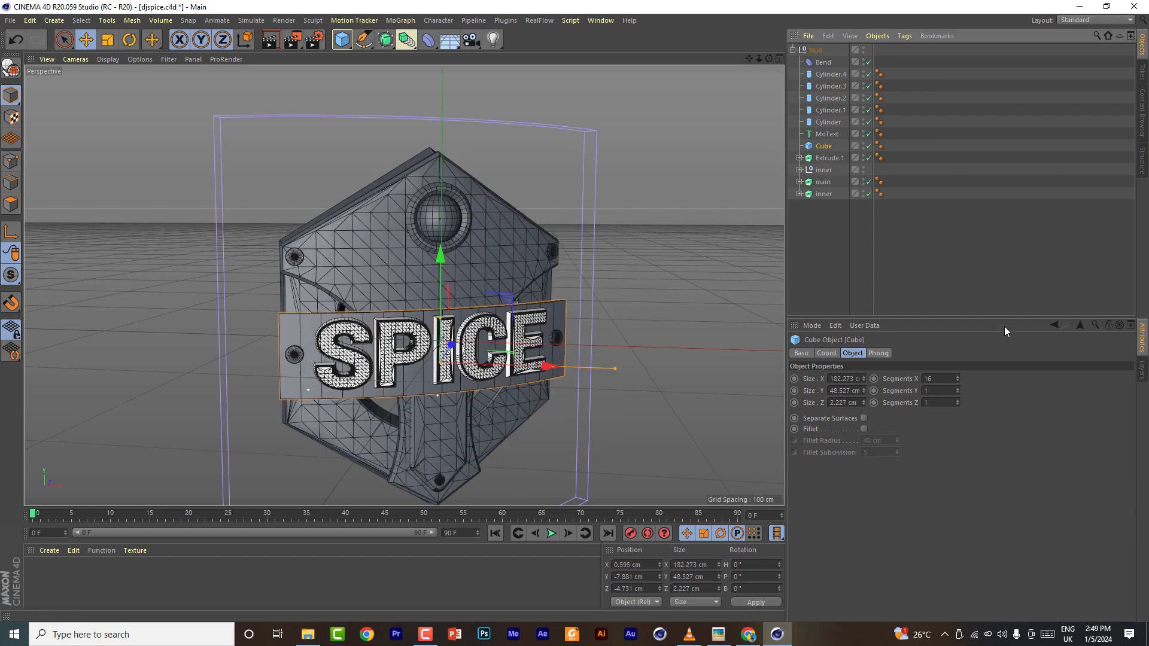
left_click(957, 377)
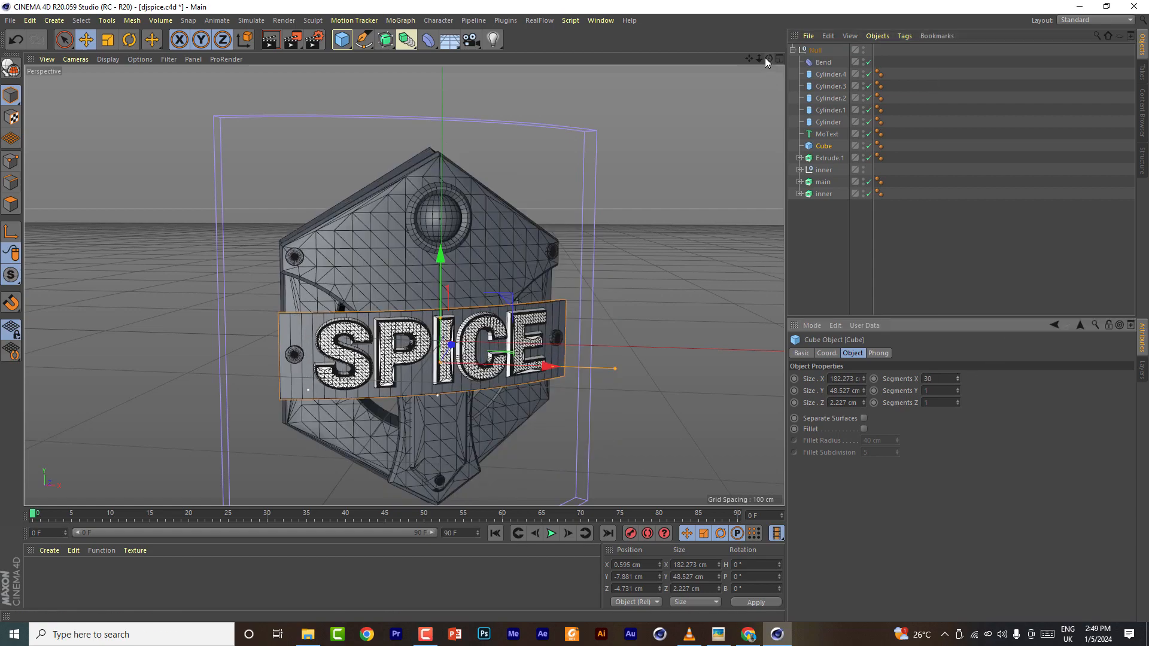
- Save the scene file
mouse_move(769, 58)
left_mouse_down()
mouse_move(957, 54)
mouse_move(921, 113)
mouse_move(837, 102)
mouse_move(784, 132)
mouse_move(769, 63)
mouse_move(701, 89)
mouse_move(832, 96)
mouse_move(760, 59)
mouse_move(769, 99)
mouse_move(676, 84)
mouse_move(733, 93)
mouse_move(773, 59)
left_mouse_up()
left_click(10, 21)
left_click(41, 117)
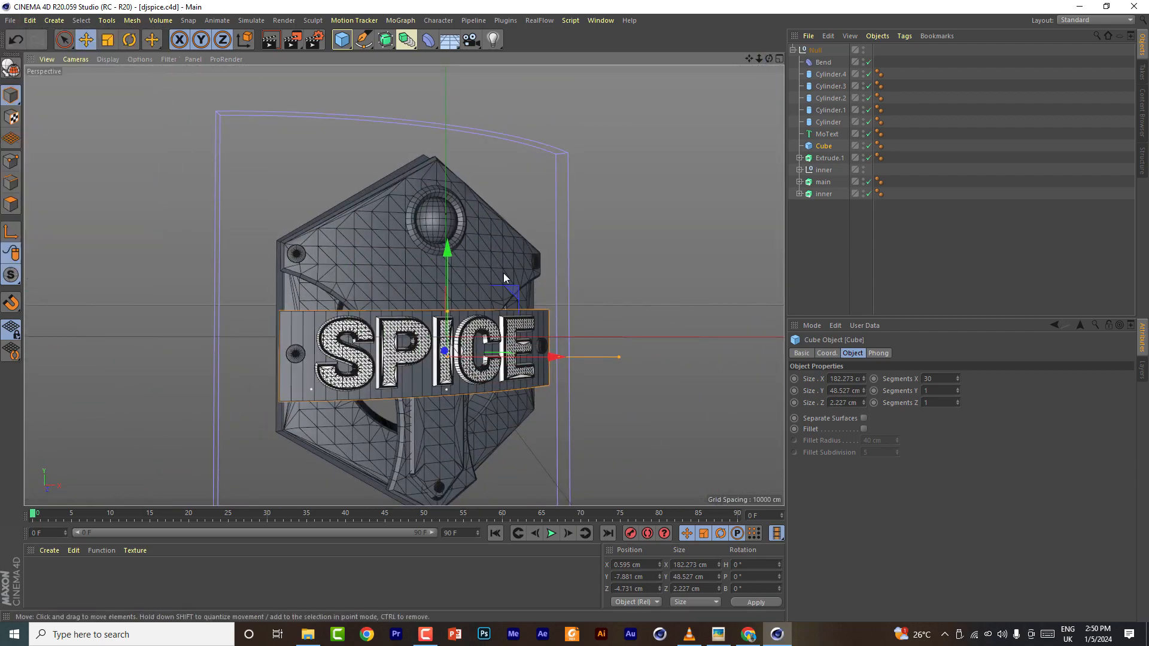
- Enable the cube's Fillet with a subdivision of 1 and switch the viewport back to Gouraud Shading
left_click(864, 429)
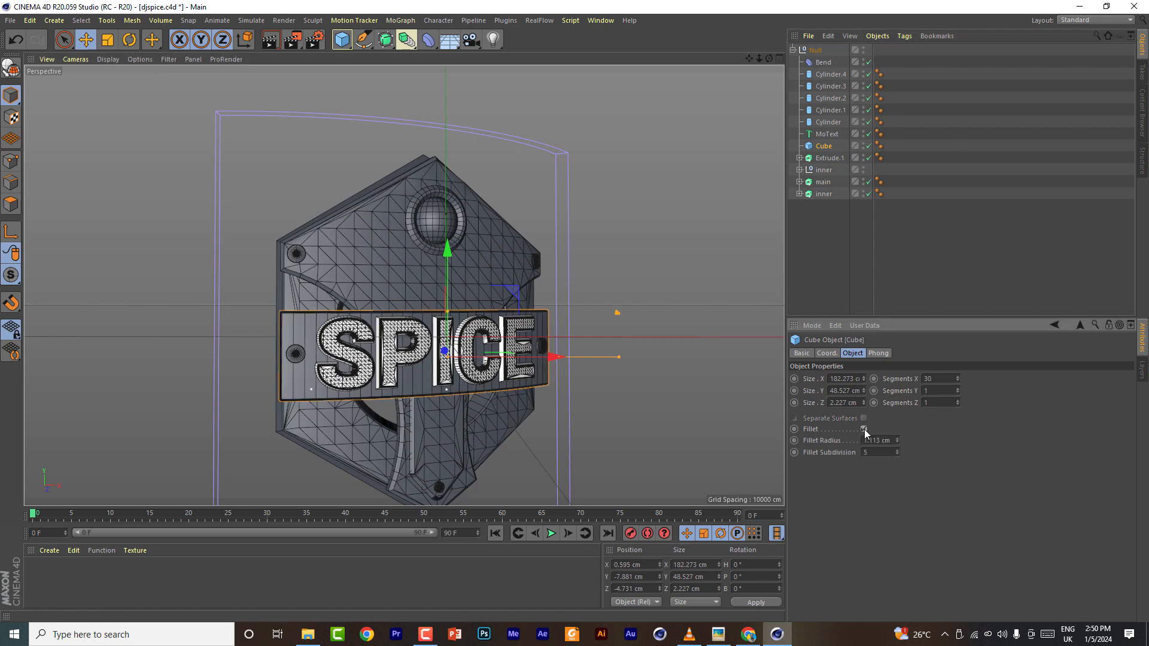
left_click(108, 60)
left_click(118, 79)
scroll(342, 363, "up", 5)
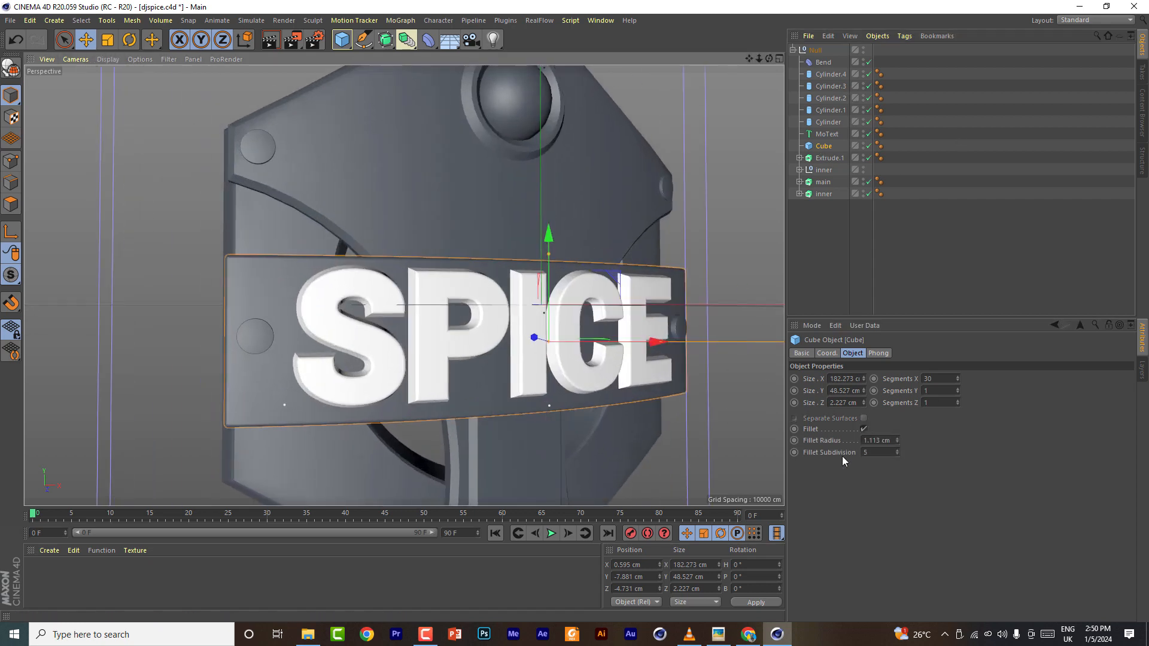
left_click_drag(896, 454, 811, 440)
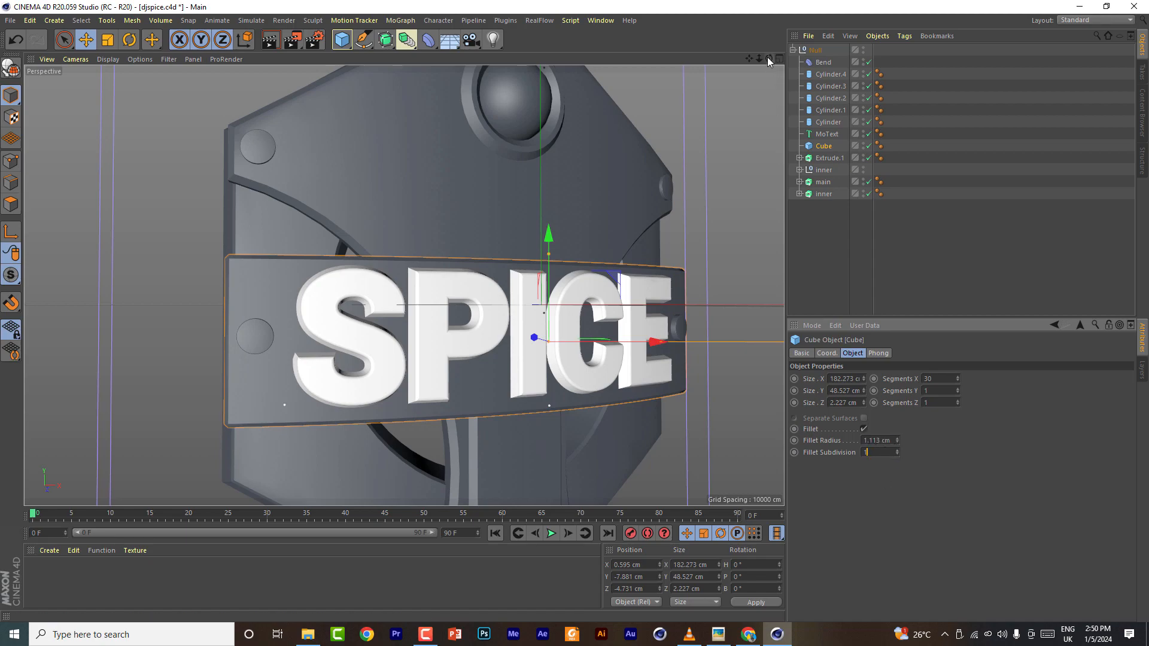
- Select the inner Extrude object and adjust its cap grid width
left_click_drag(769, 58, 805, 93)
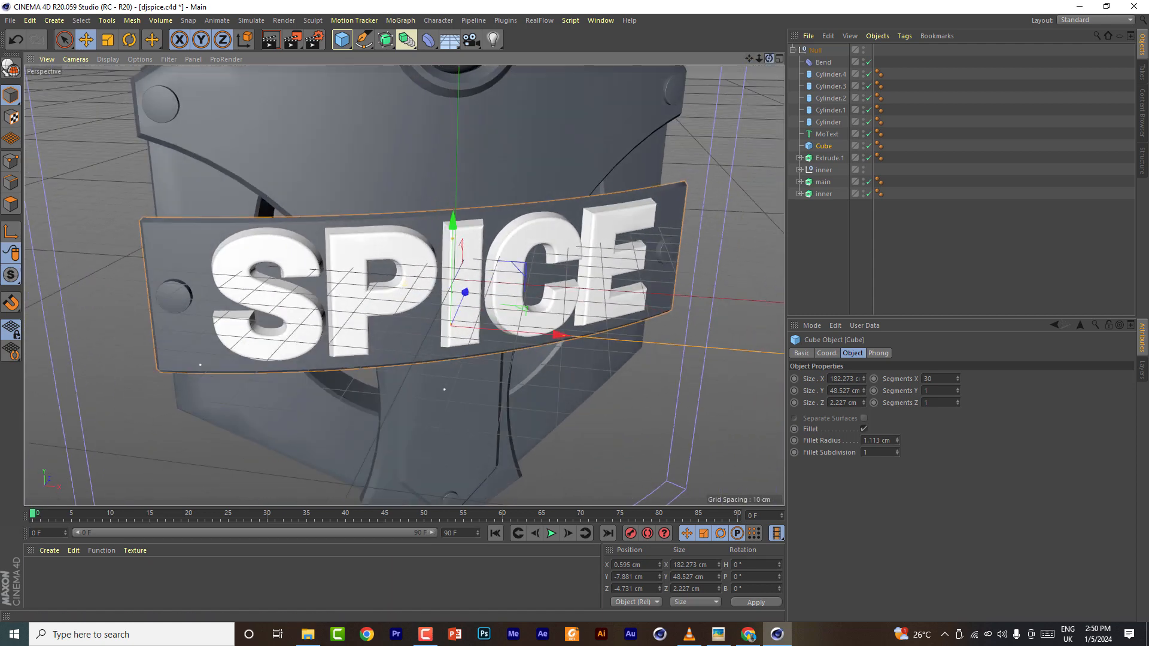
left_click_drag(760, 58, 512, 163)
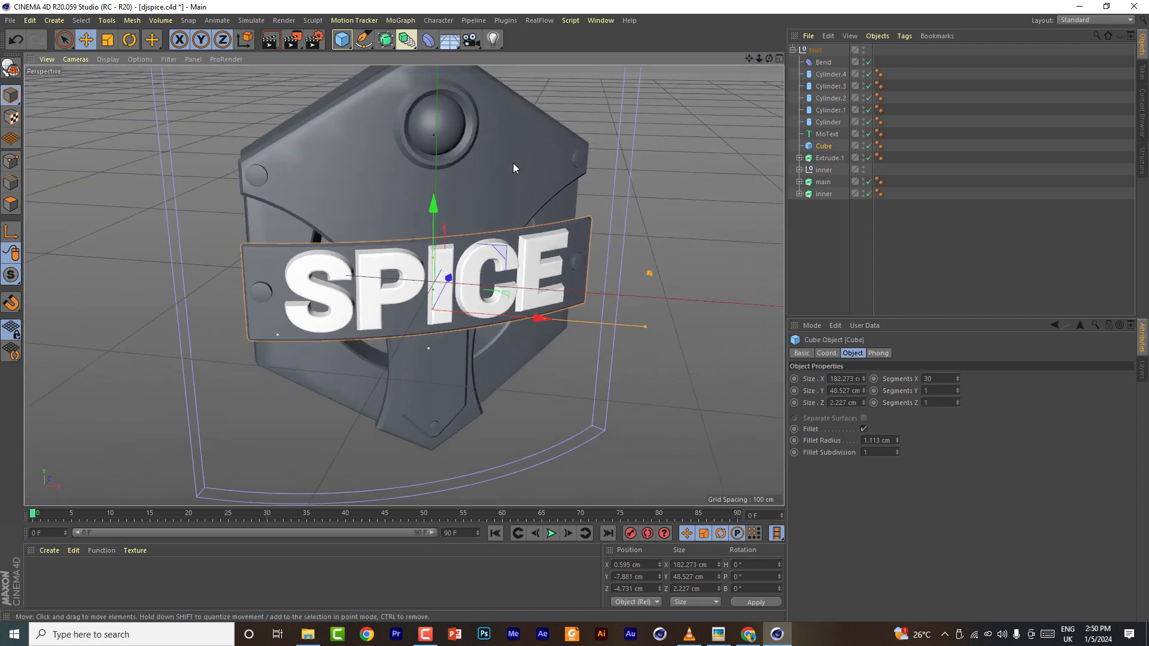
left_click(512, 163)
left_click(929, 564)
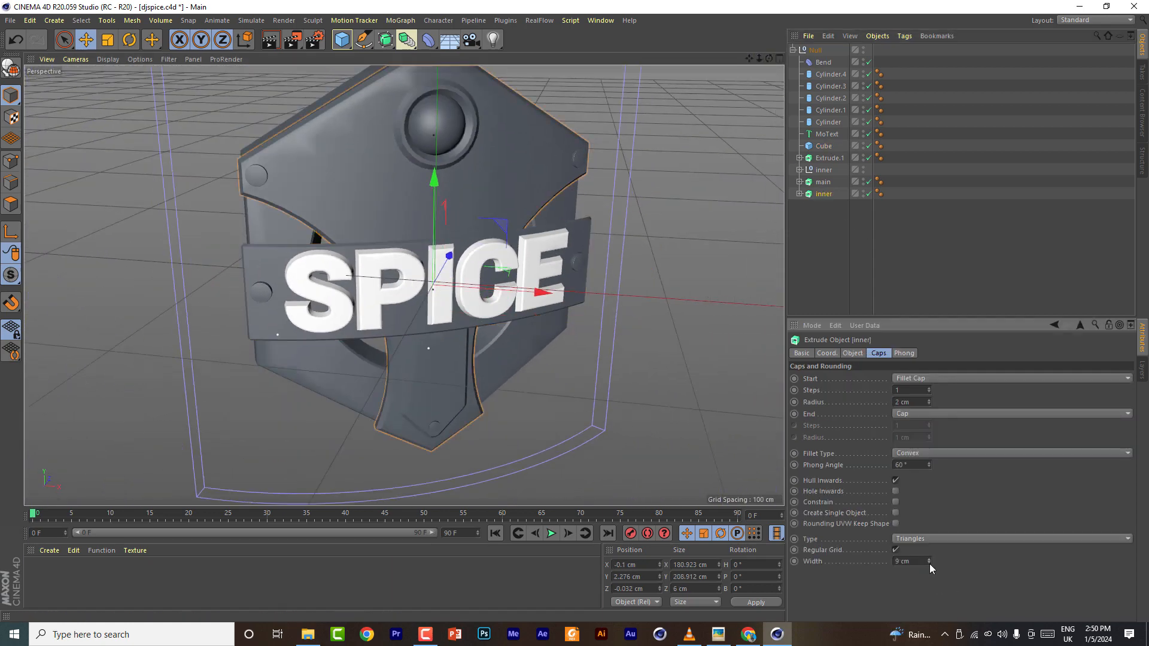
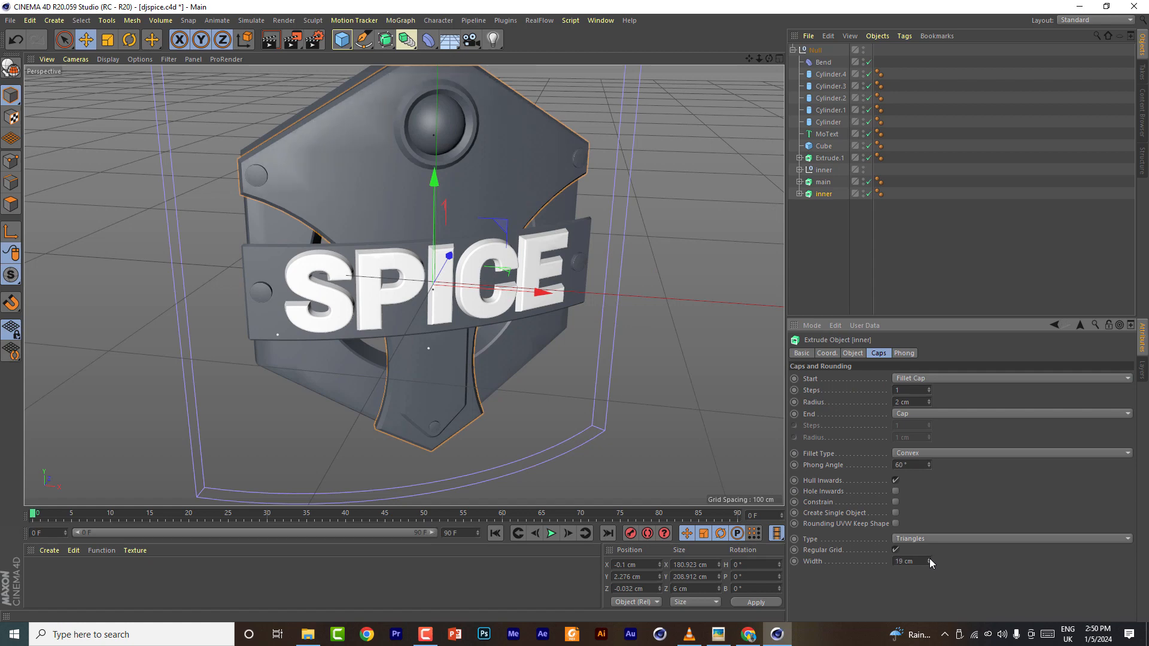
- Set the inner Extrude's cap grid width to 18 cm and save the scene file
left_click(929, 563)
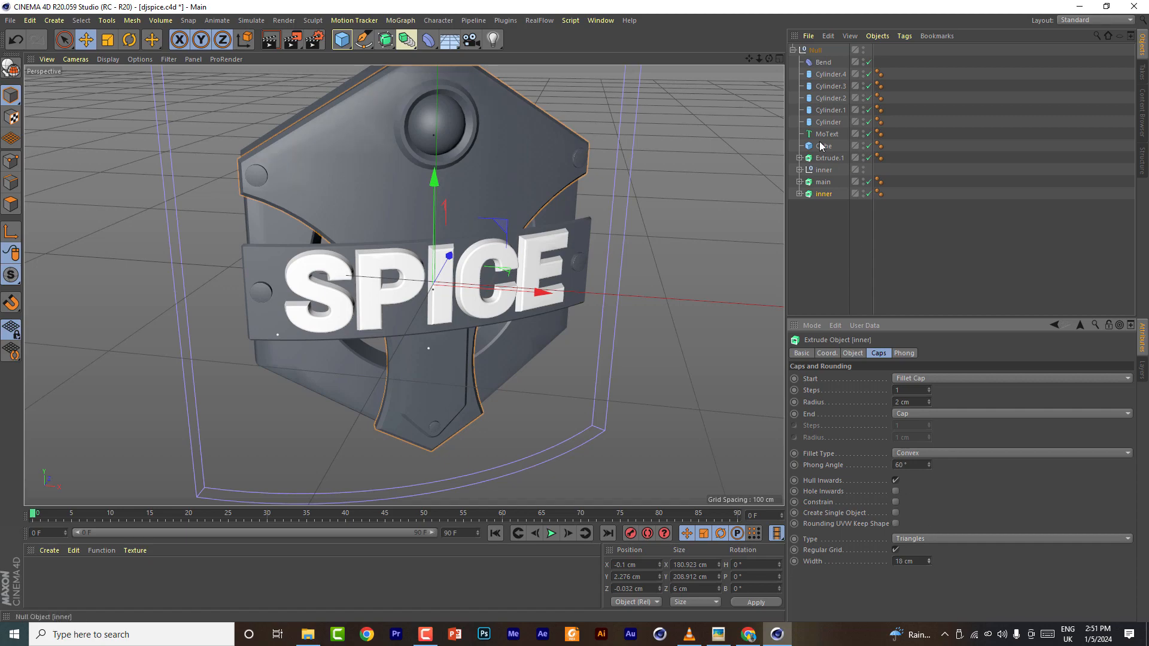
left_click_drag(769, 58, 796, 42)
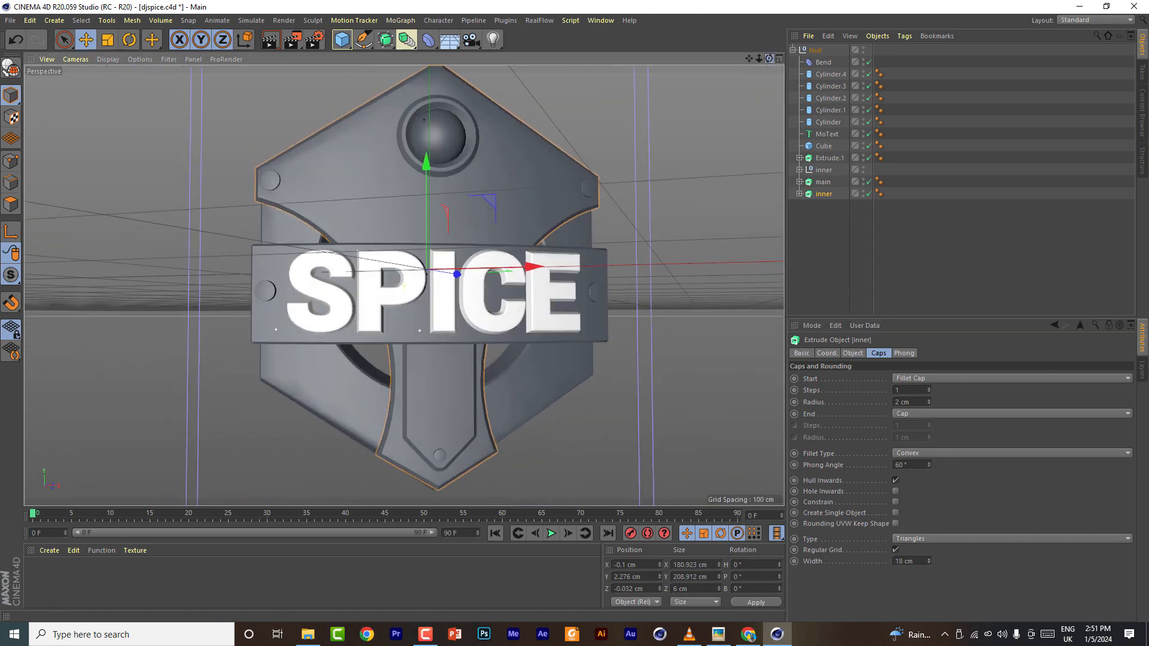
left_click(10, 20)
left_click(31, 118)
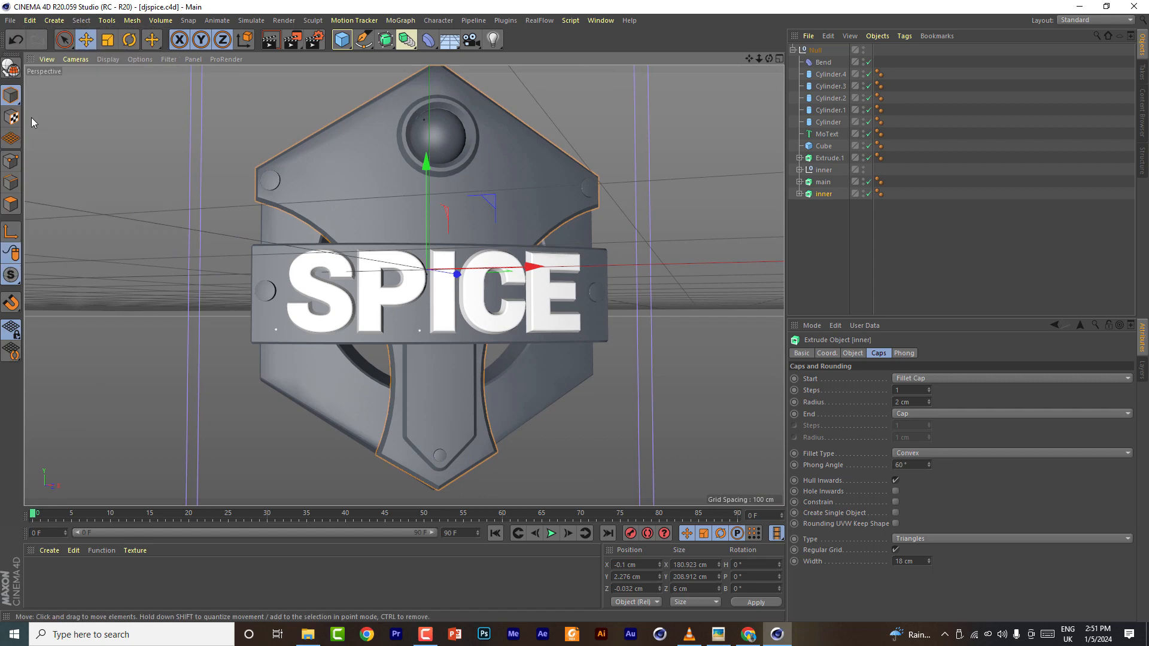
- Duplicate the SPICE MoText and move the copy up above the banner
left_click(826, 134)
left_click_drag(419, 225, 533, 273, "alt")
left_click(851, 353)
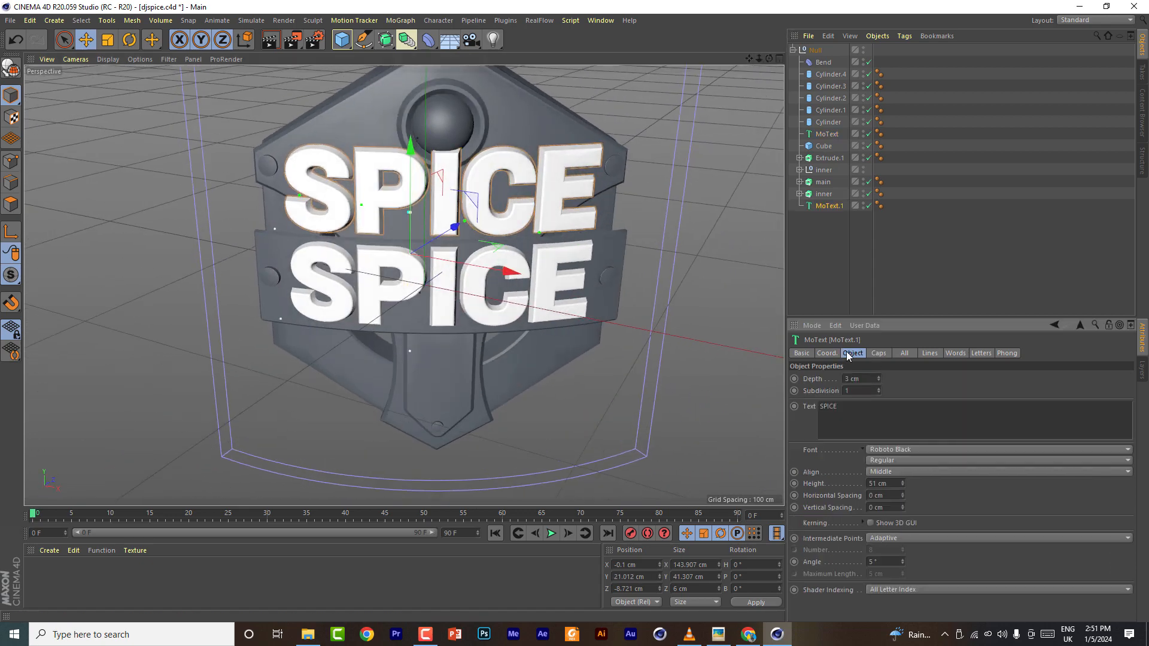
- Set the copied text's height to 27 cm and change its text to DEEJAY
scroll(881, 483, "down", 20)
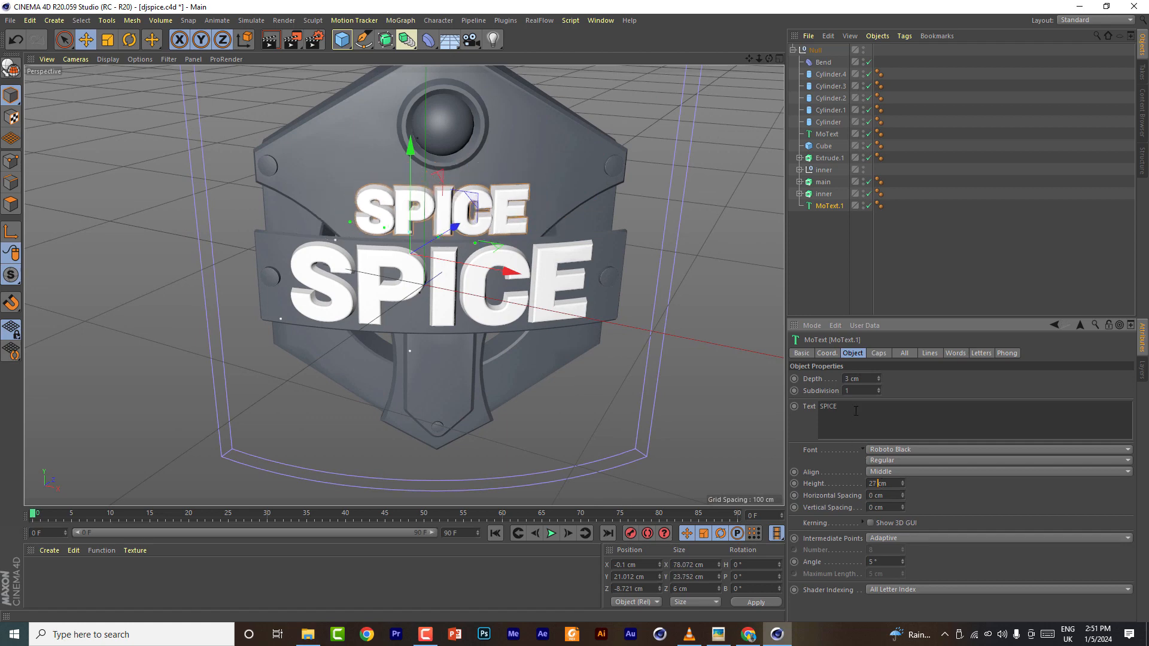
type("DEEJAY")
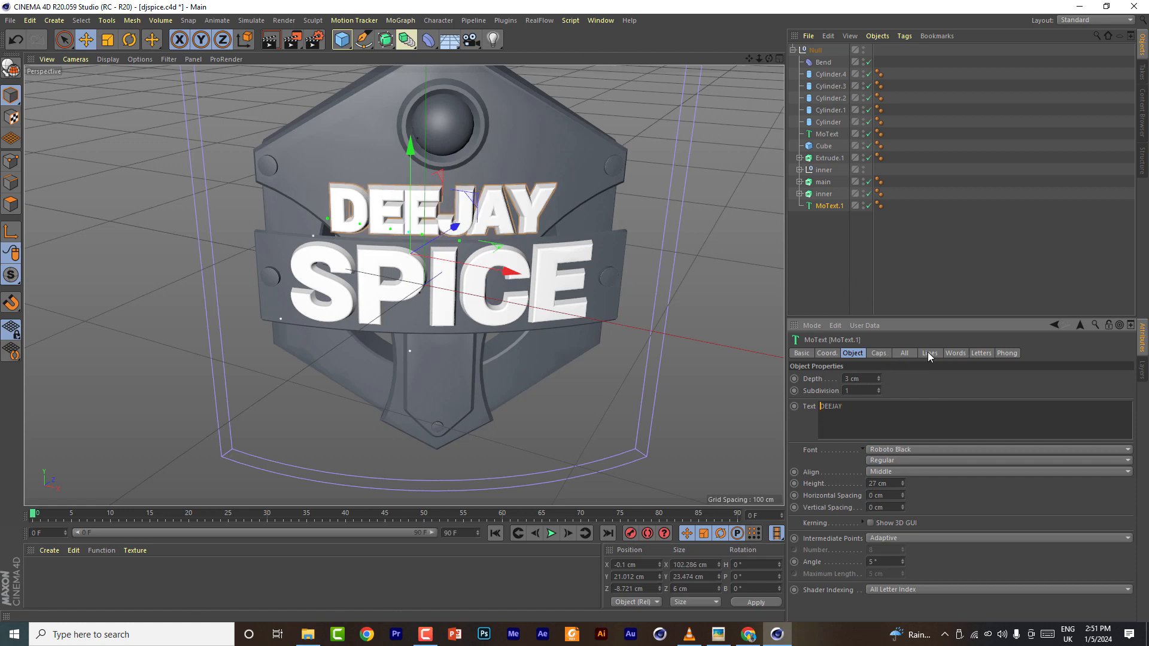
- Change the DEEJAY text's font to Roboto Bold
left_click(921, 449)
left_click(921, 448)
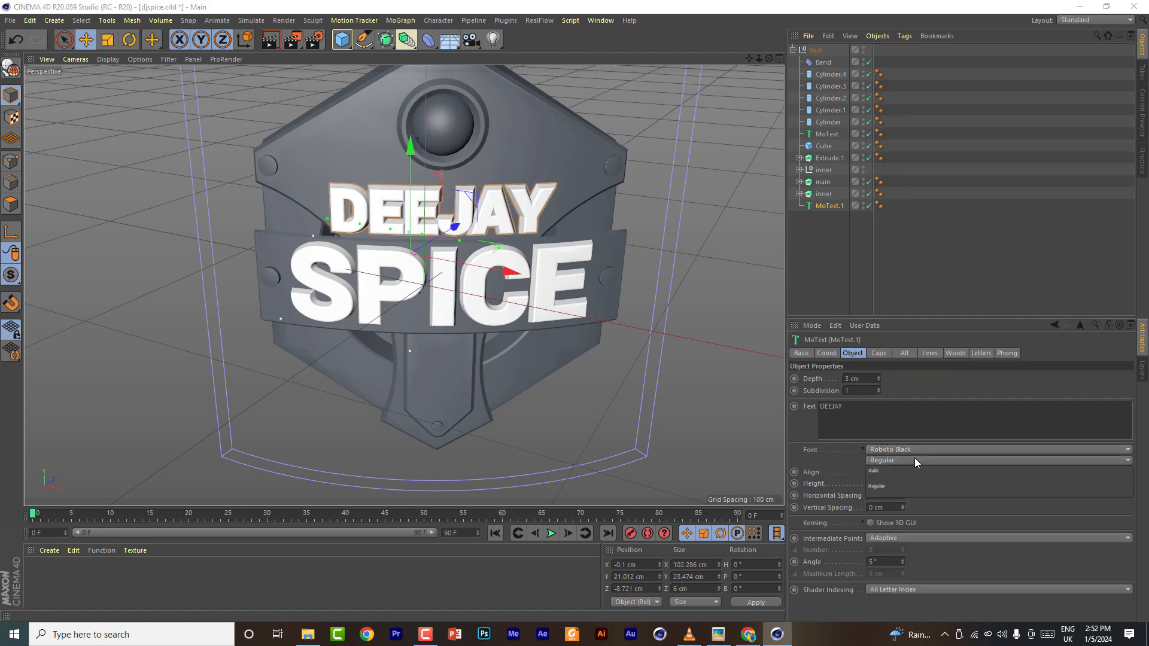
left_click(914, 458)
left_click(915, 458)
left_click(914, 449)
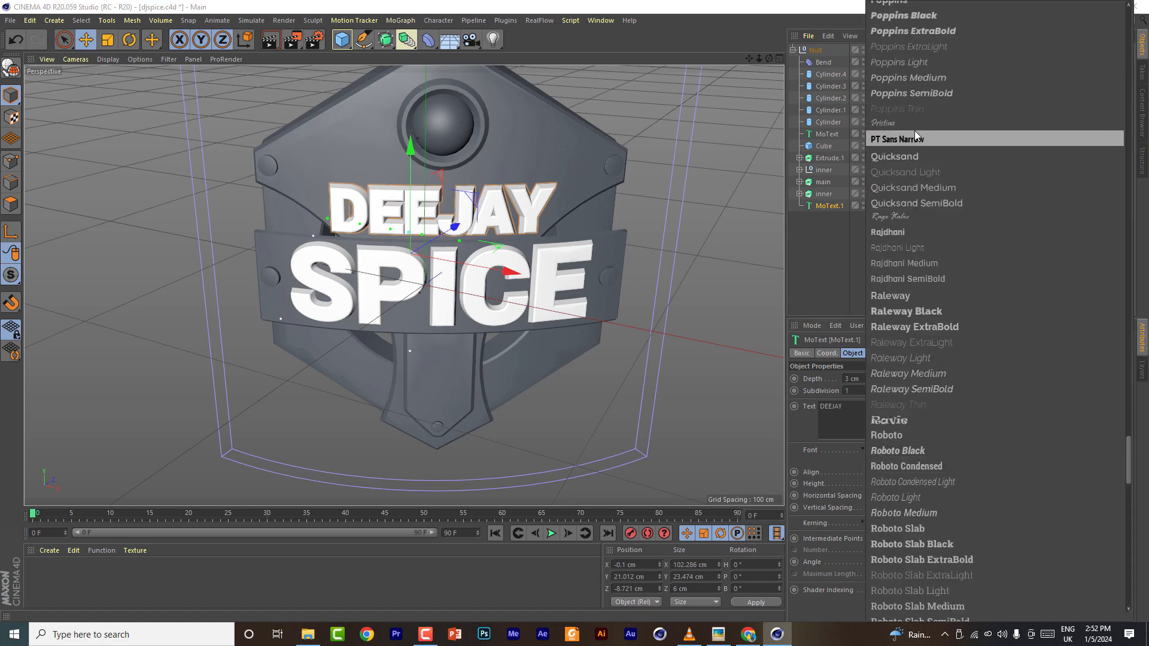
left_click(879, 449)
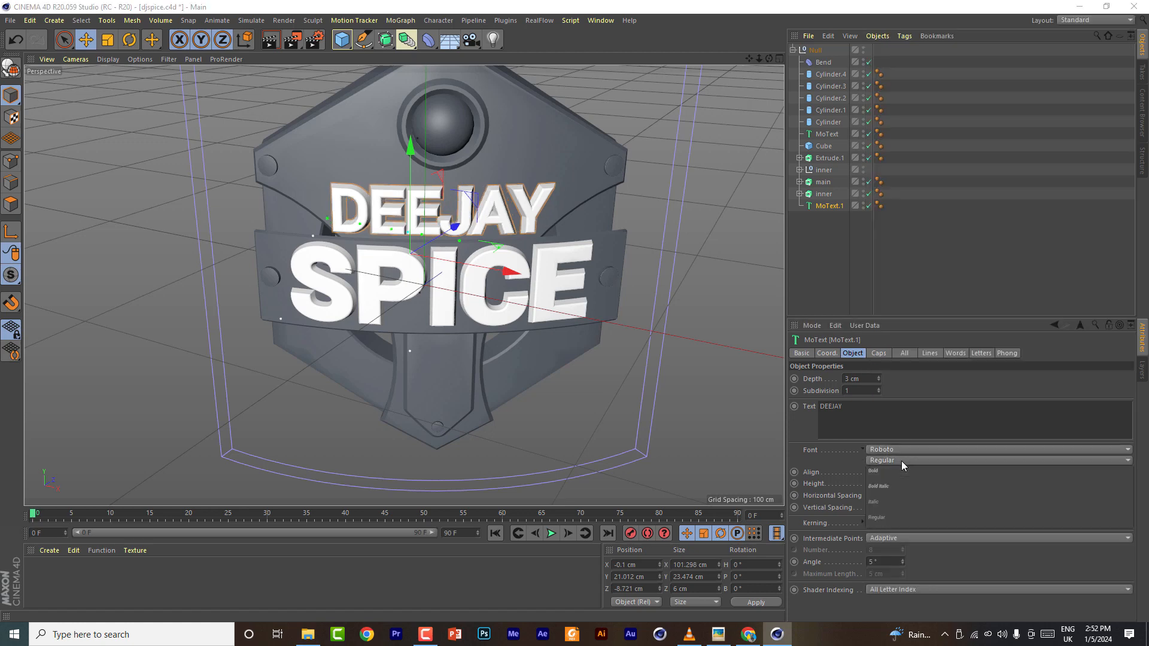
- In the DEEJAY text's caps, set the end radius to 1 cm and switch the end to a plain Cap
left_click(879, 353)
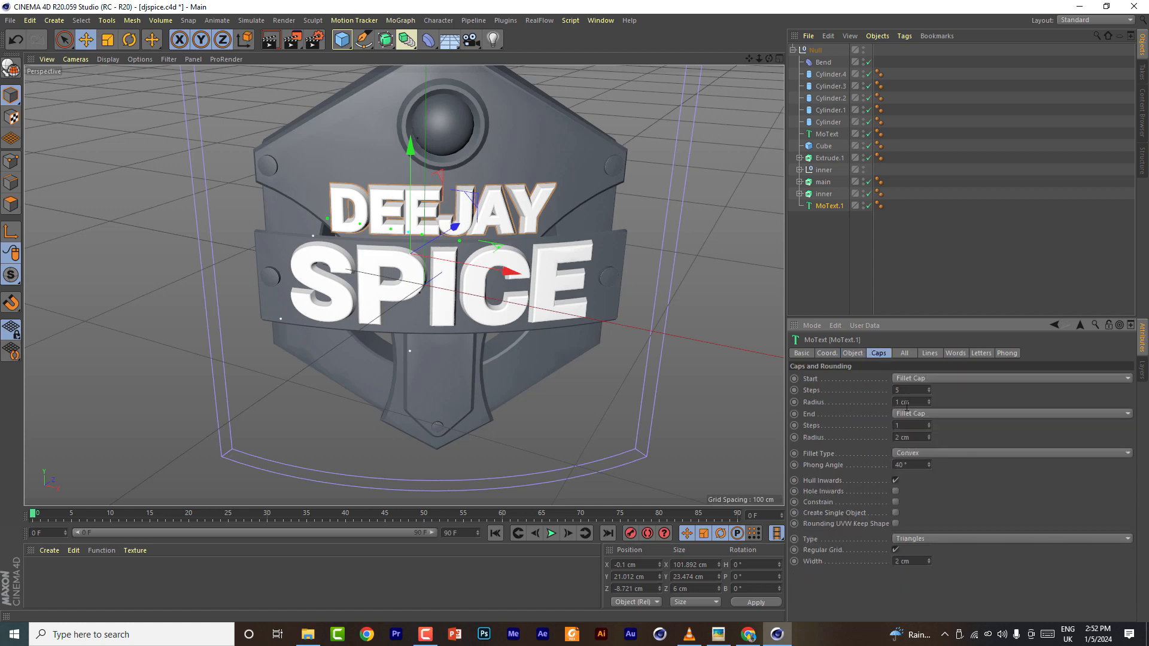
key("BackSpace")
type("0")
key("Return")
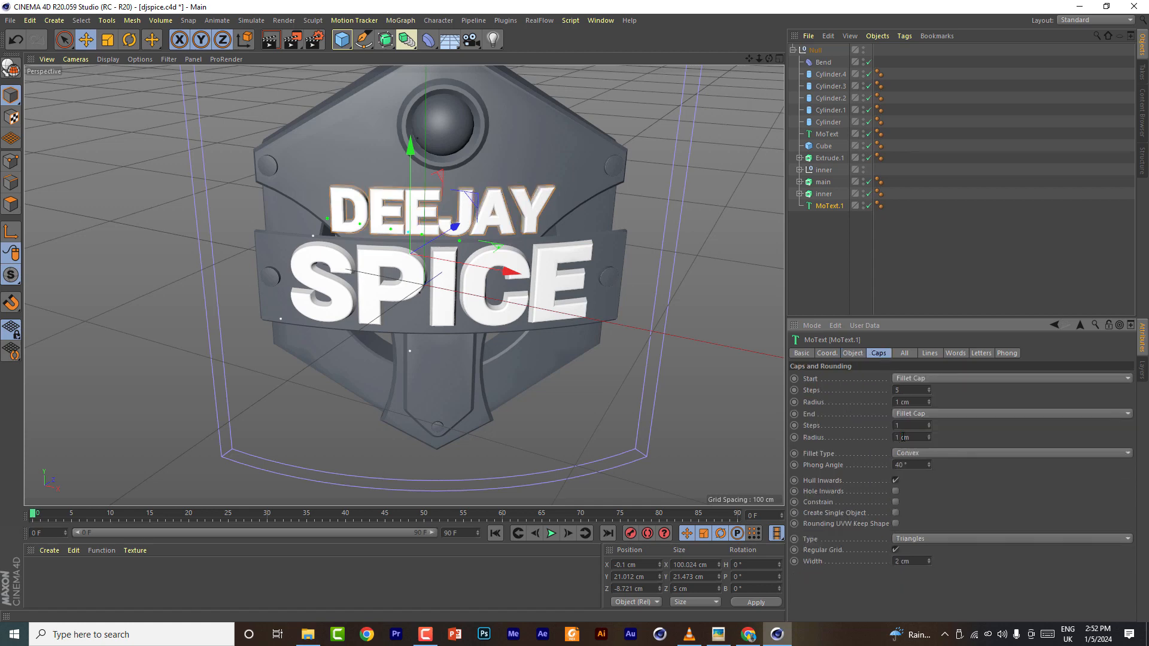
left_click(914, 415)
left_click(912, 442)
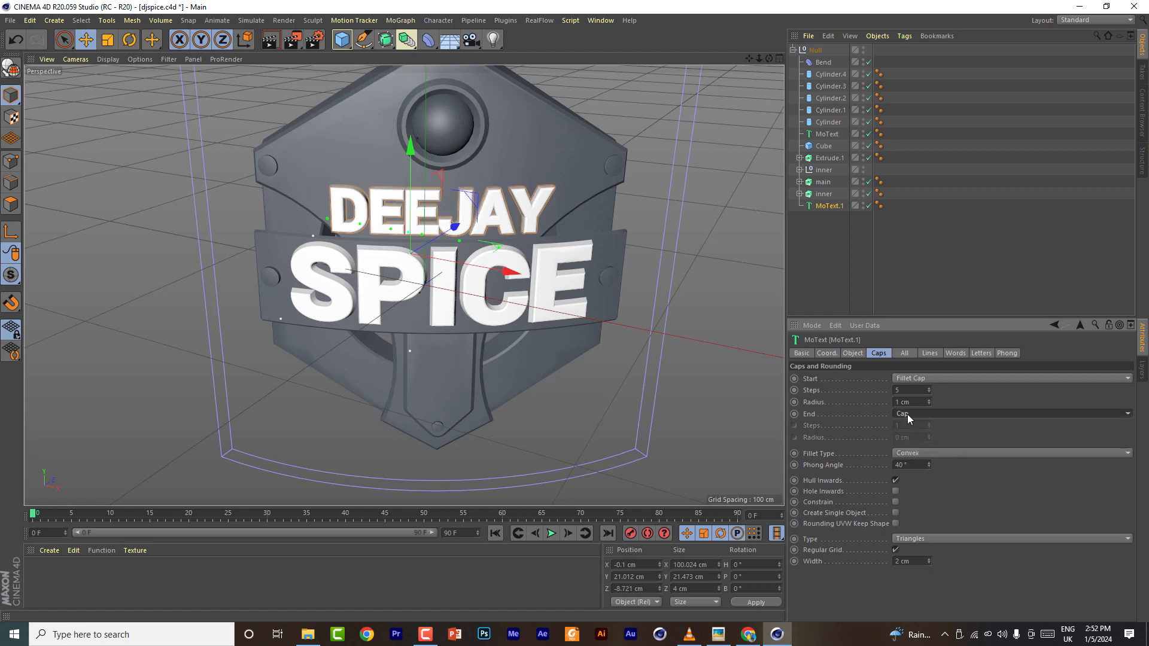
- Set the DEEJAY text's start fillet to 1 step with a 0.2 cm radius
double_click(907, 390)
type("2")
key("BackSpace")
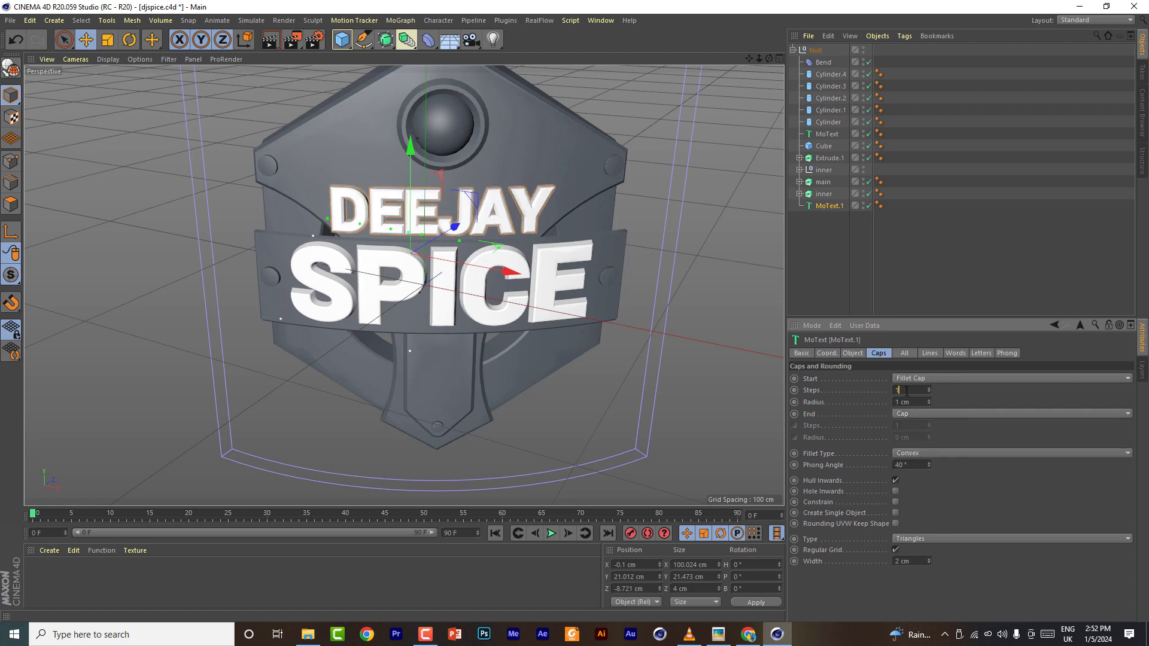
type("1")
scroll(456, 231, "up", 5)
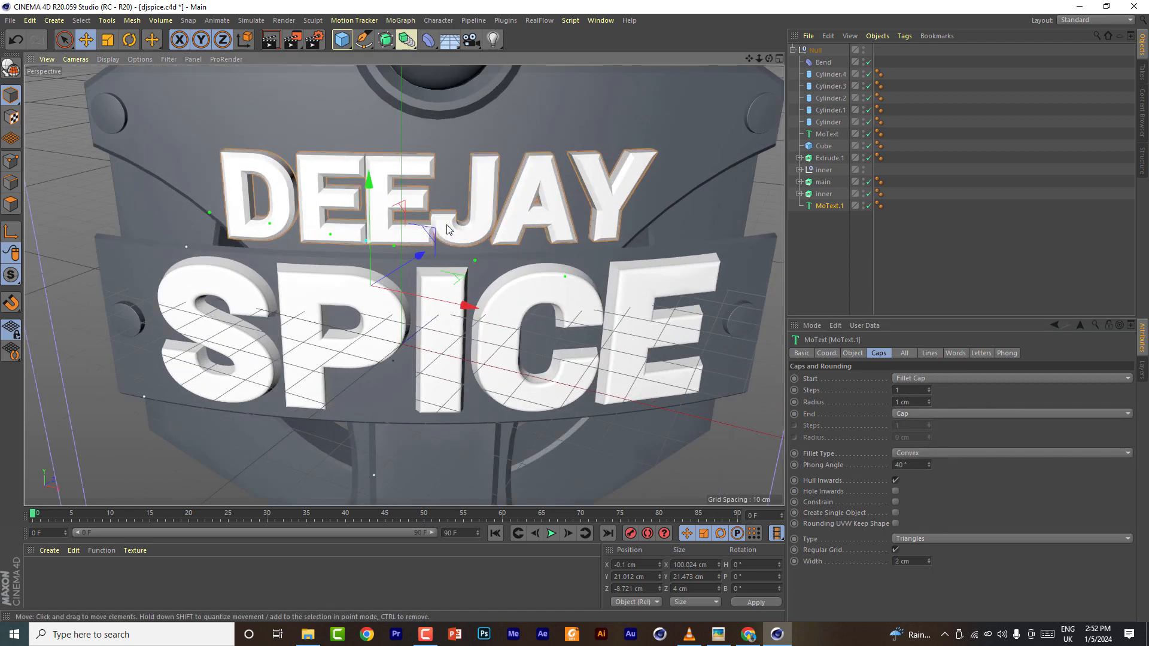
key("Tab")
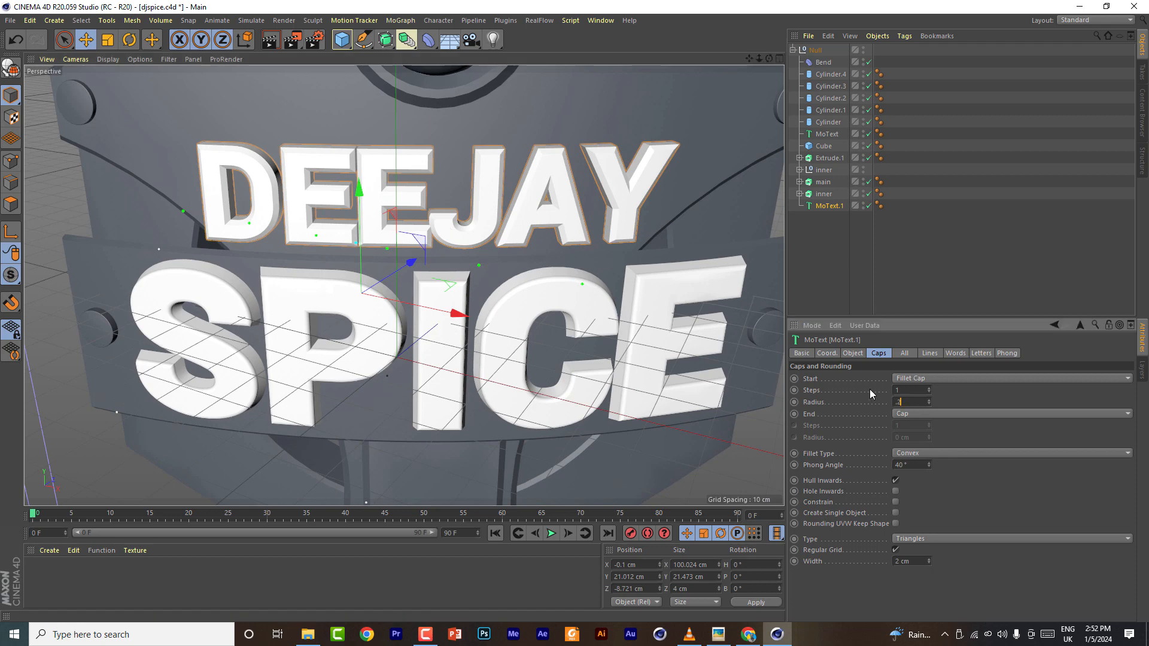
type(".2")
left_click(907, 389)
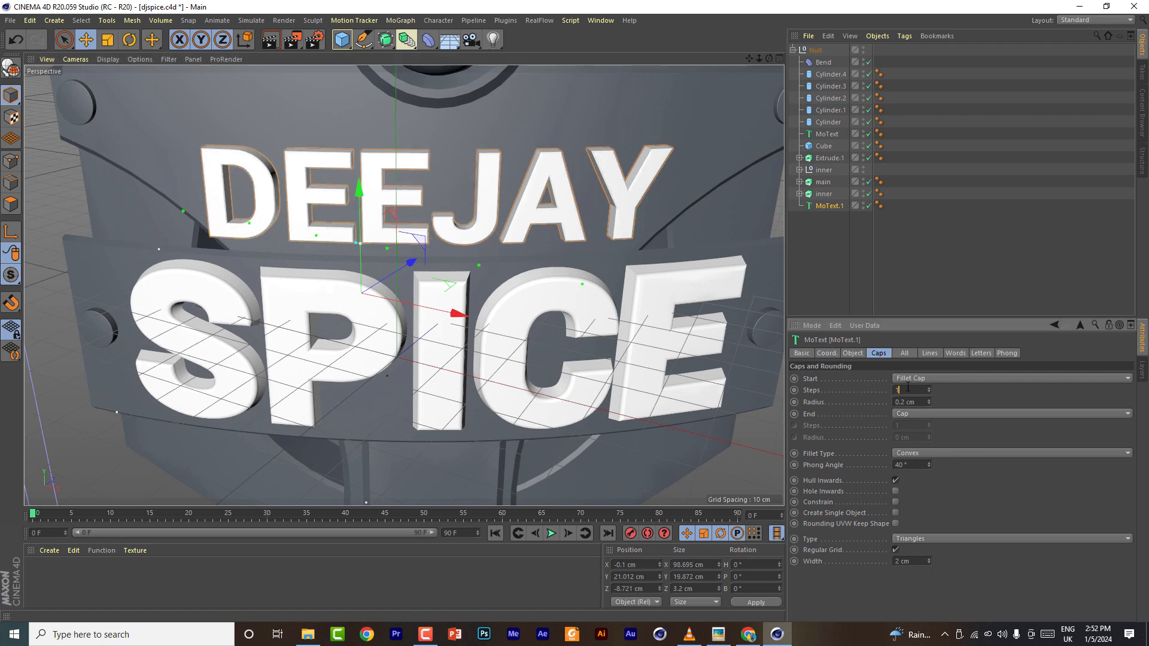
- Disable the Bend deformer and move the DEEJAY text forward in depth to about -4.9 cm Z
left_click_drag(769, 58, 379, 233)
left_click_drag(759, 58, 706, 58)
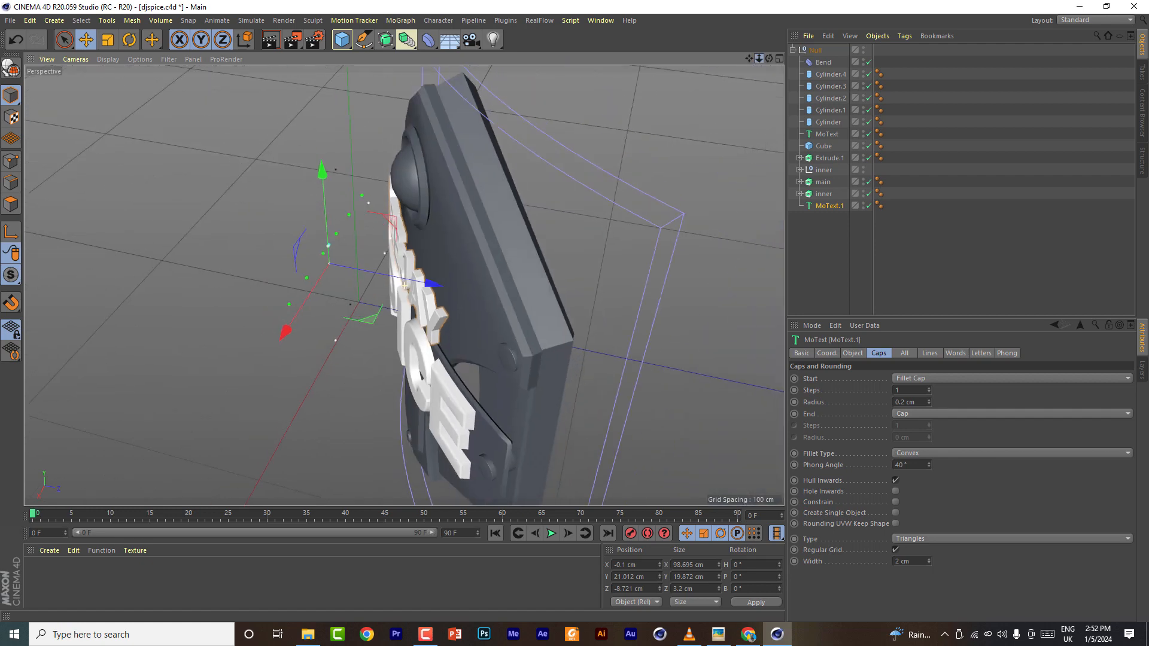
left_click(870, 61)
left_click(778, 58)
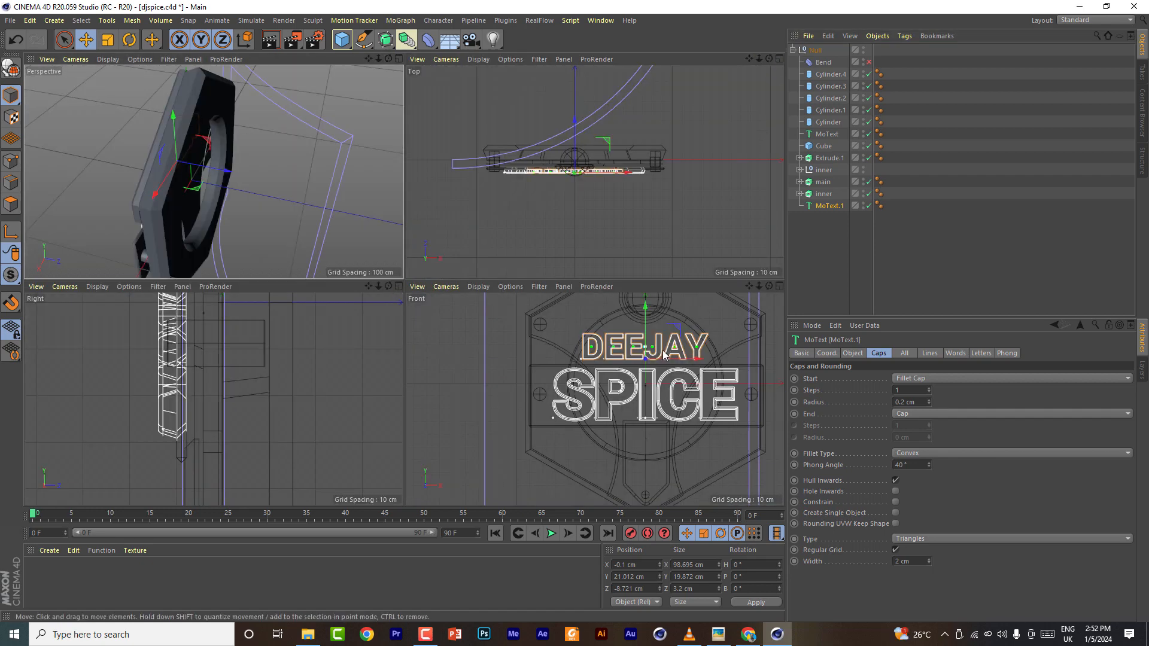
scroll(216, 373, "up", 3)
scroll(217, 374, "down", 6)
middle_click_drag(210, 369, 181, 513, "alt")
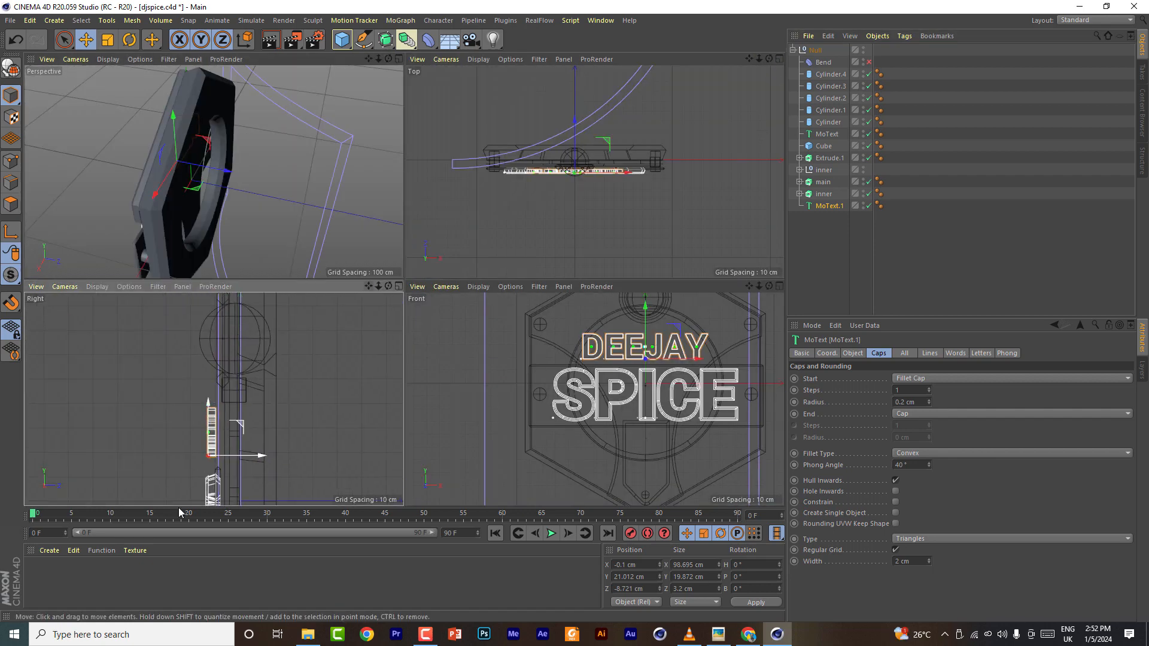
scroll(215, 436, "up", 5)
left_click_drag(253, 480, 276, 482)
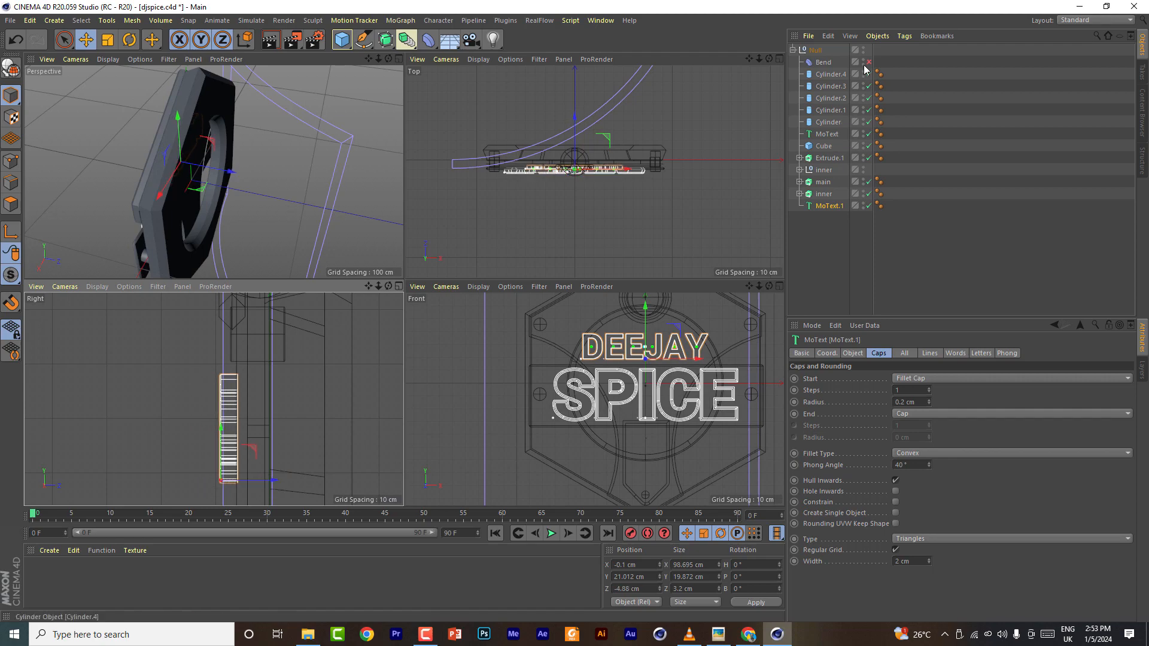
- Re-enable the Bend deformer and nudge the DEEJAY text forward to about -3.3 cm Z, toggling Bend to compare
left_click(869, 62)
left_click(399, 58)
left_click_drag(769, 59, 837, 60)
left_click(869, 62)
left_click_drag(544, 245, 547, 244)
left_click(869, 62)
left_click_drag(769, 58, 676, 125)
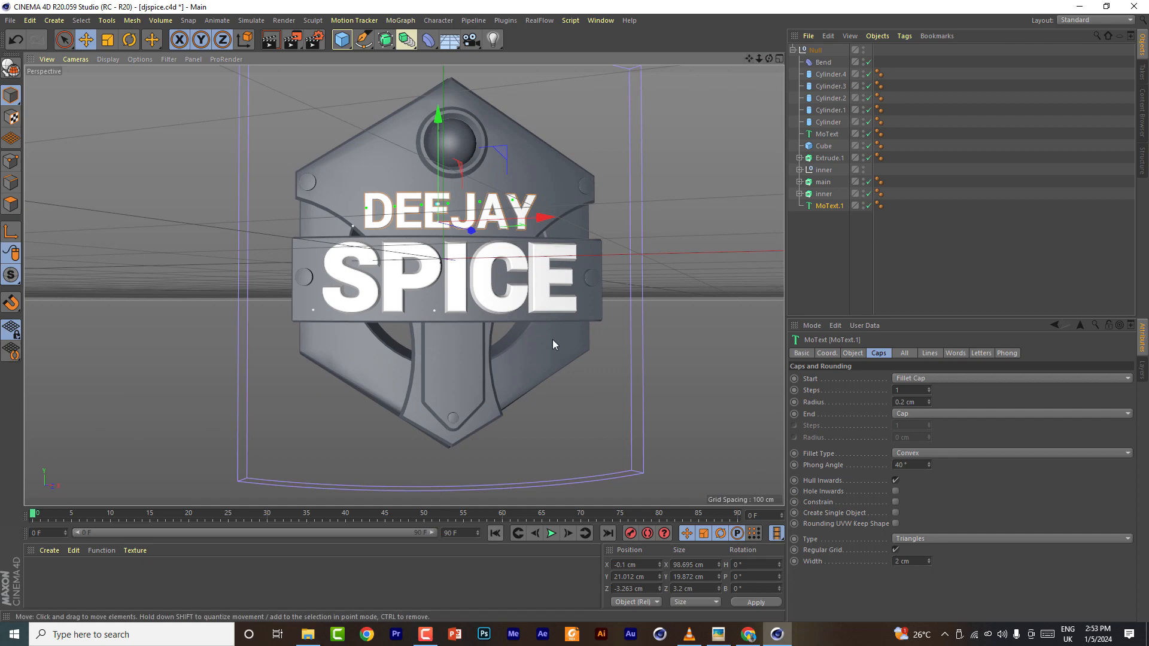
- Select the SPICE text and reduce its start fillet steps to 1
left_click(542, 304)
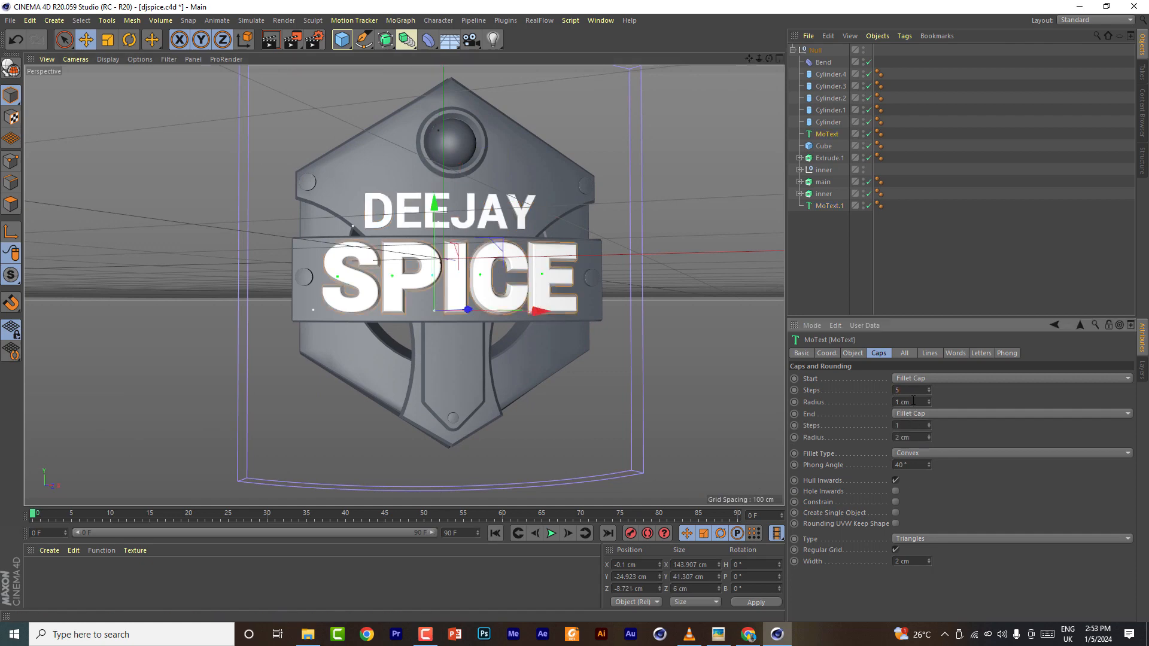
scroll(905, 390, "down", 2)
scroll(567, 276, "up", 5)
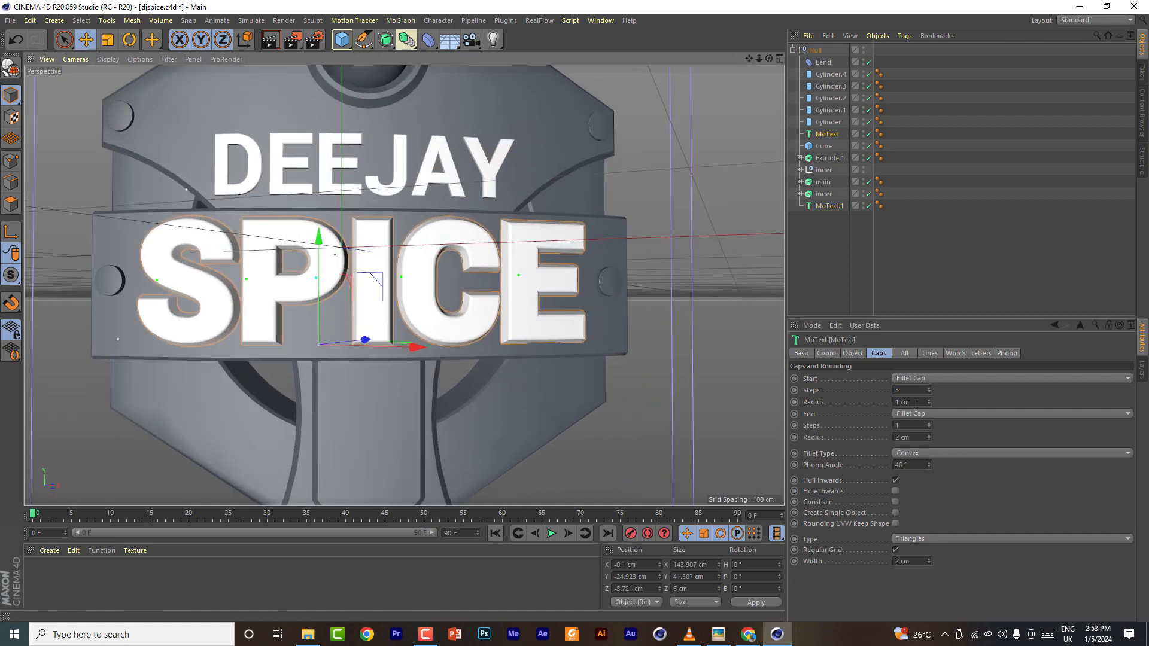
scroll(909, 390, "down", 2)
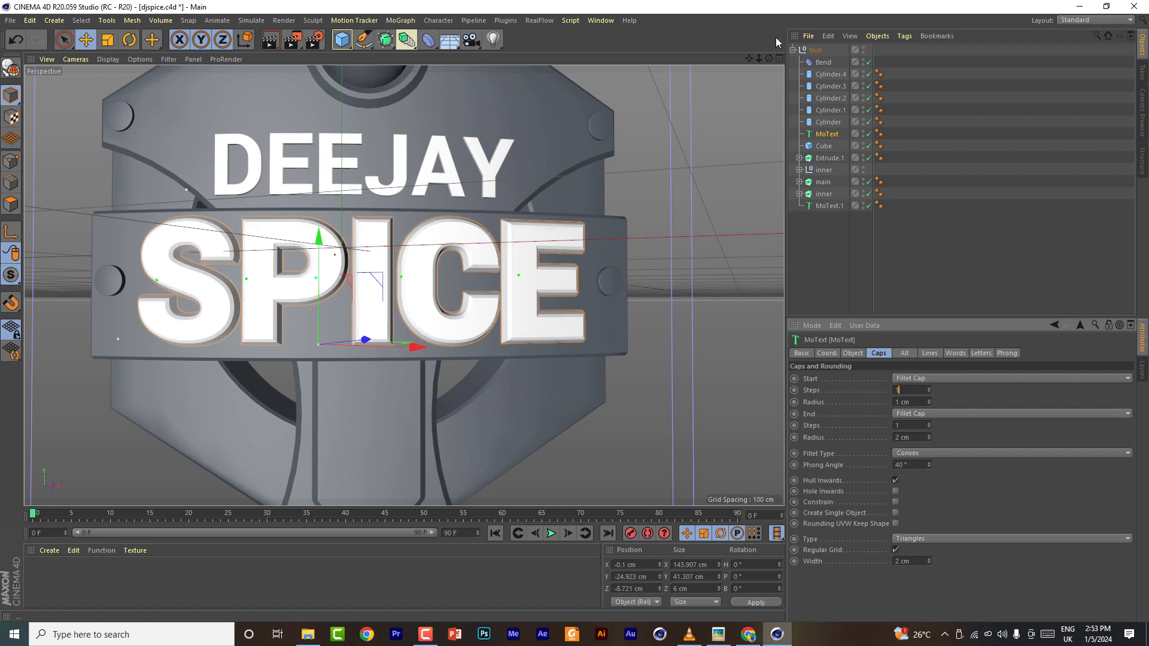
- Set the SPICE text's horizontal spacing to 2 cm
mouse_move(769, 58)
left_mouse_down()
mouse_move(721, 80)
mouse_move(760, 64)
left_mouse_up()
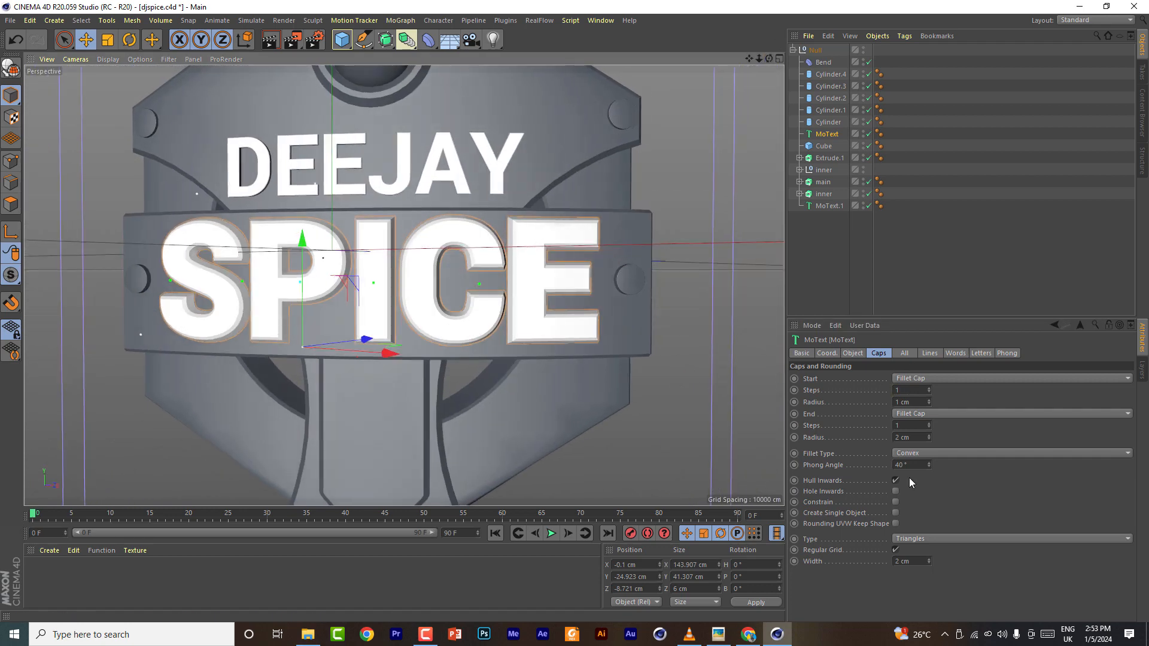
left_click(853, 353)
scroll(888, 497, "up", 2)
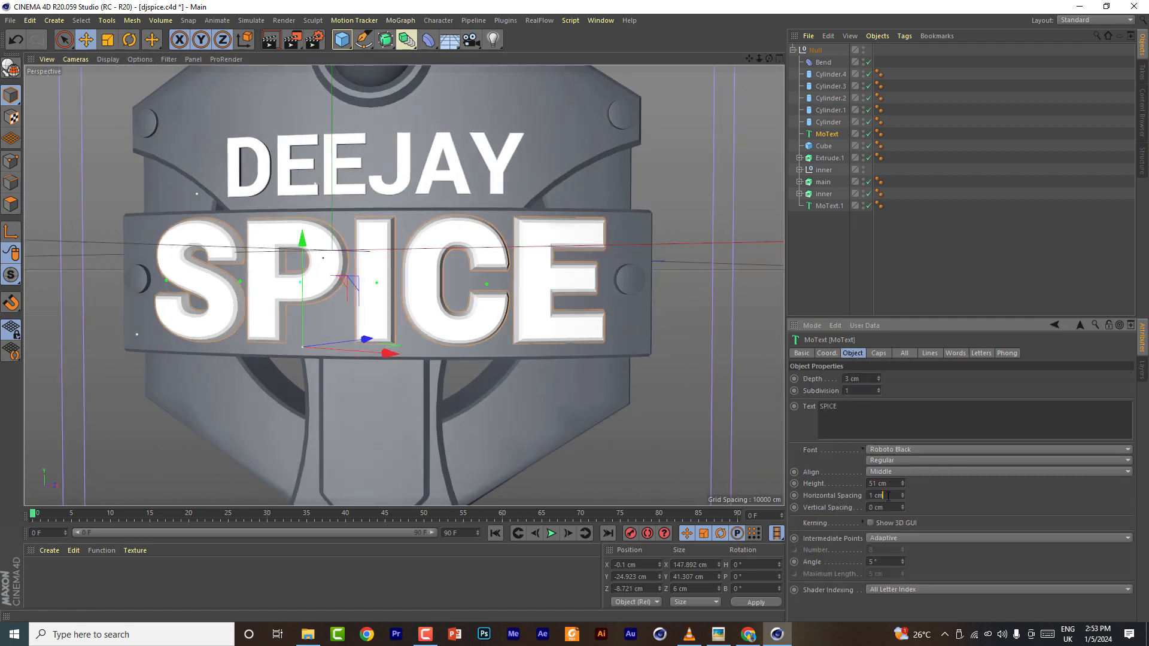
left_click_drag(769, 59, 827, 143)
- Rename the two text objects SPICE and DEEJAY
double_click(837, 134)
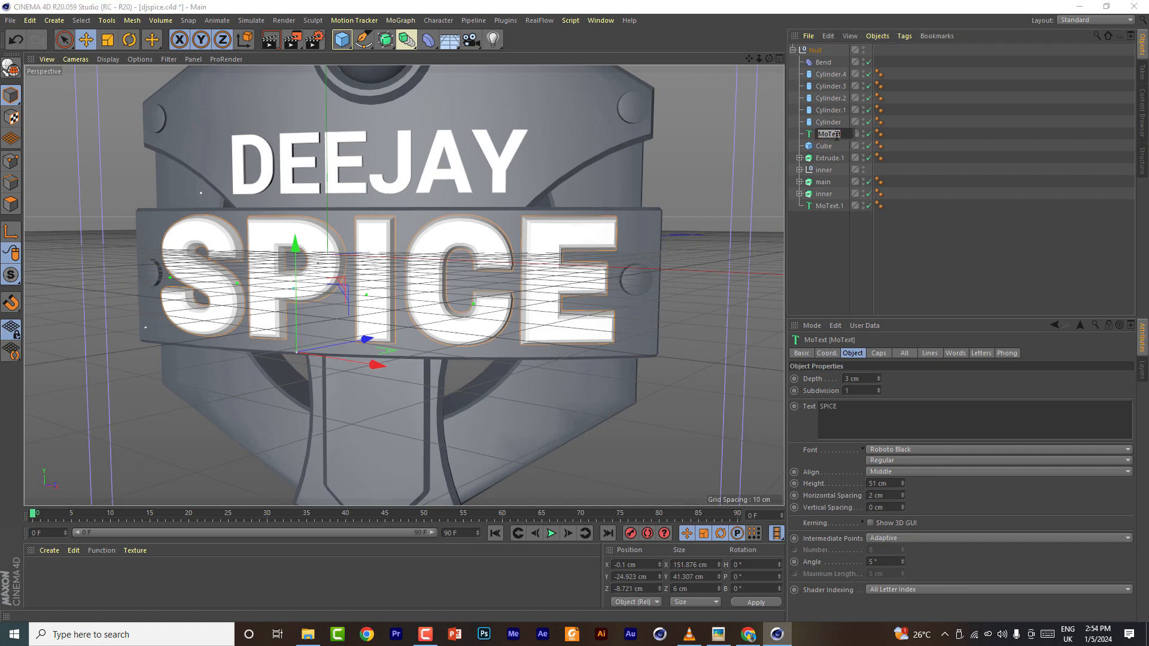
double_click(830, 206)
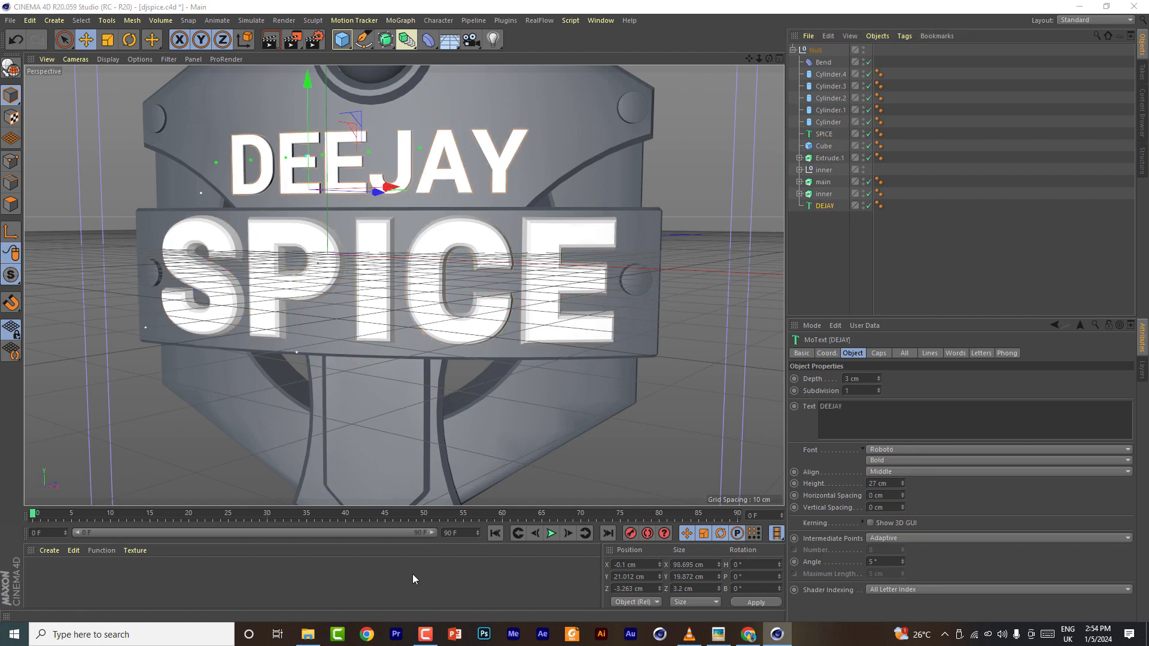
left_click(426, 635)
left_click(1092, 579)
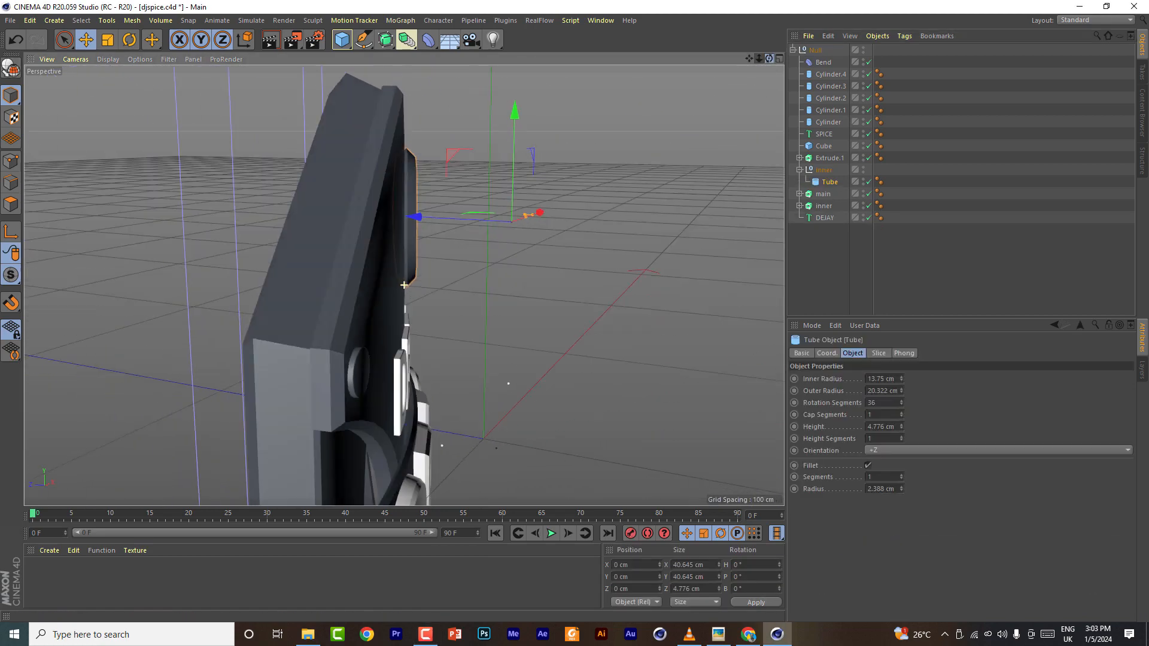
- Increase the ring Tube's height to 14.776 cm
left_click_drag(404, 284, 327, 333, "alt")
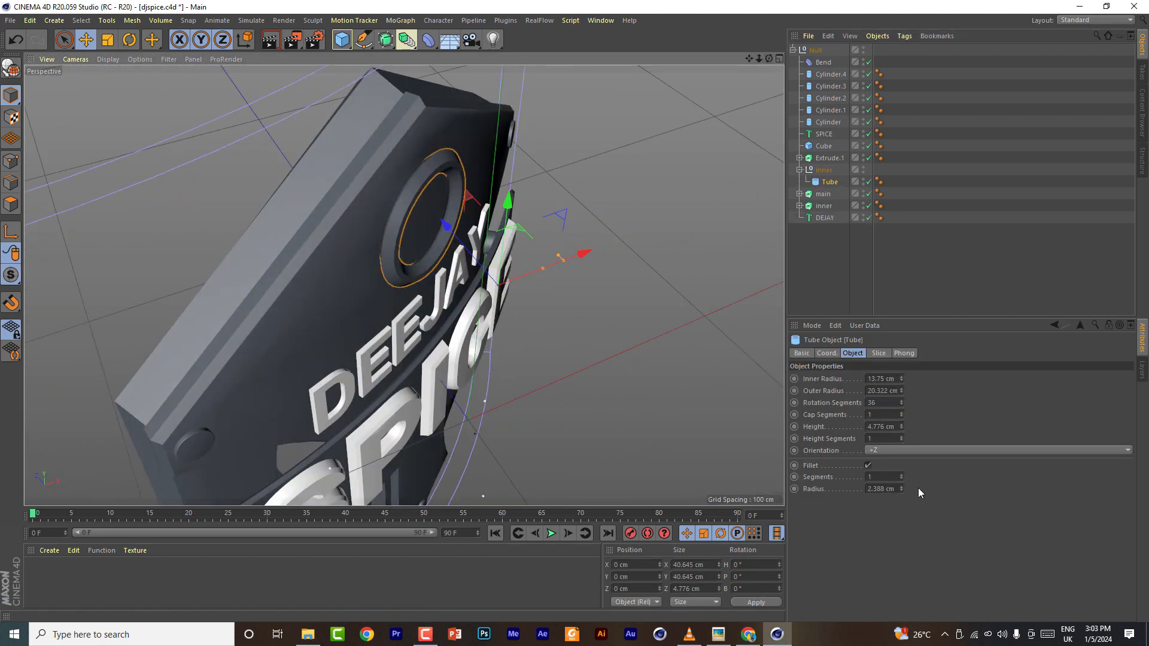
left_click(882, 432)
scroll(883, 431, "up", 10)
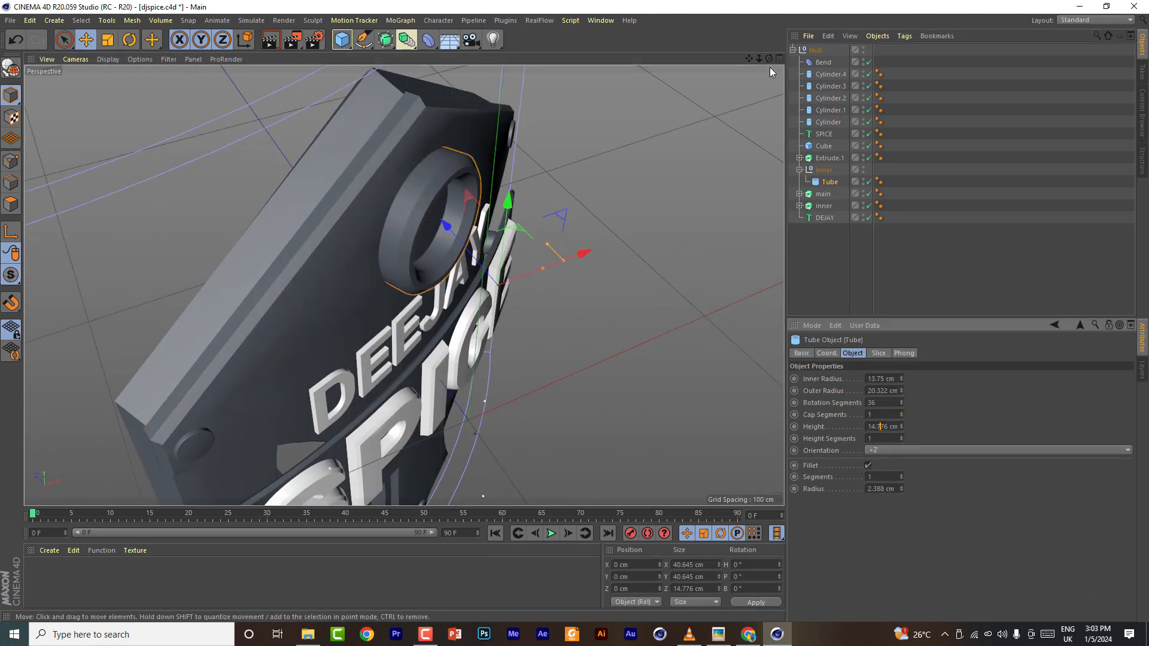
left_click_drag(598, 359, 404, 285, "alt")
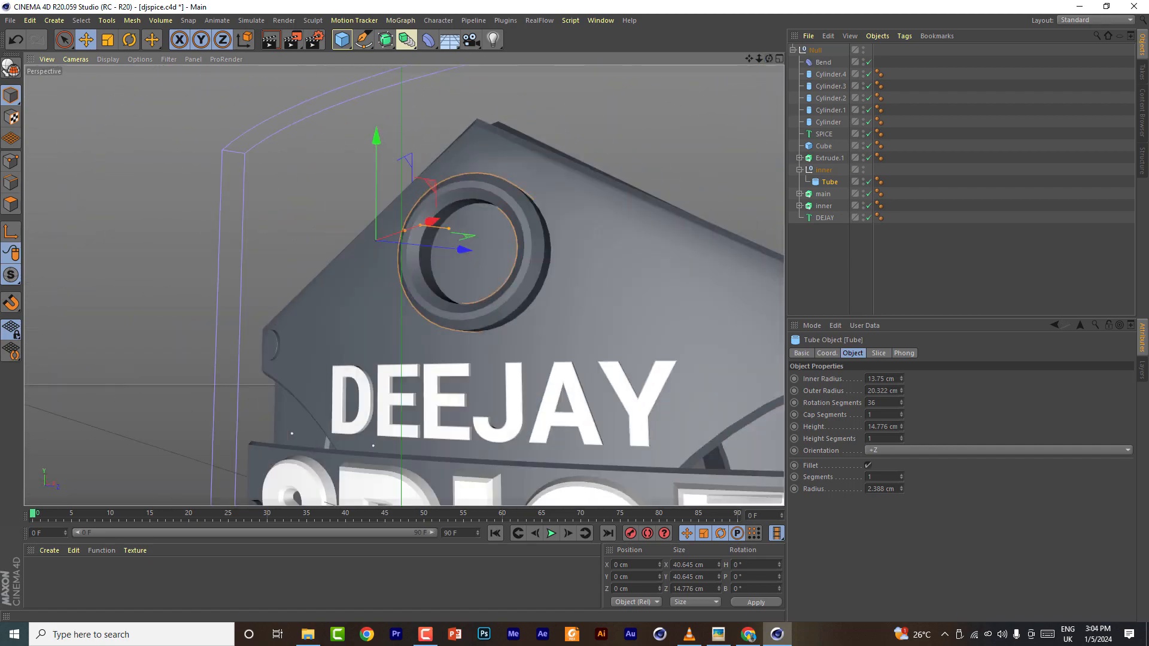
scroll(666, 173, "down", 6)
left_click_drag(749, 58, 636, 31)
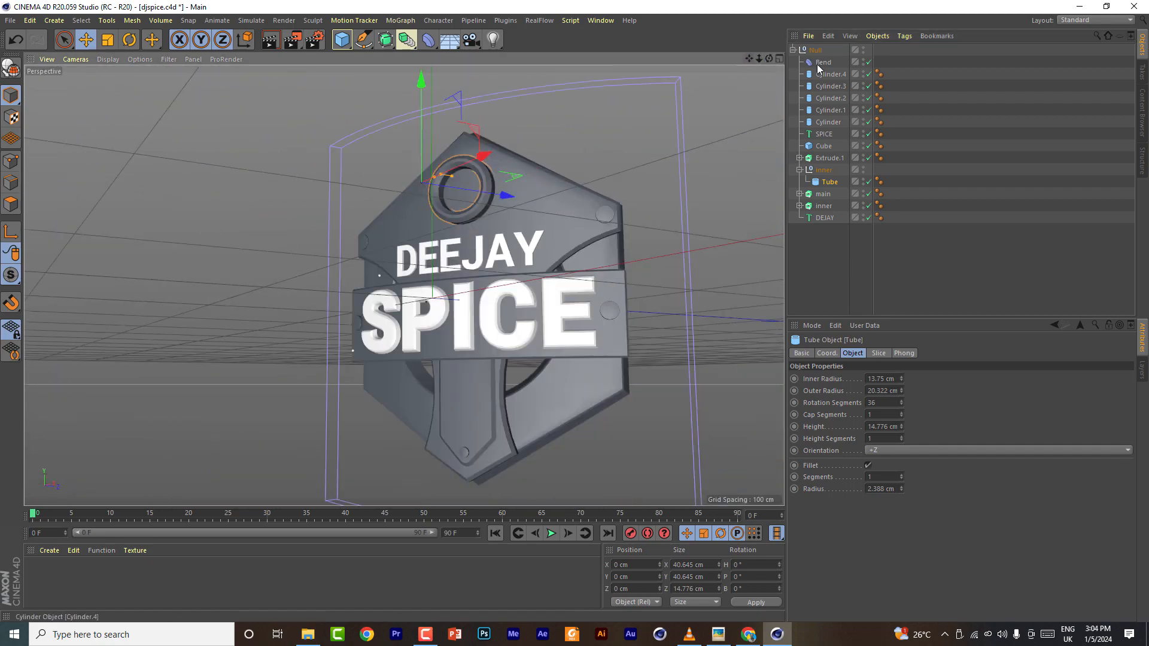
- Hide the emblem's Null group, then add a new Cube and scale it to about 5.8 cm wide and 41.6 cm tall
left_click(793, 51)
left_click(840, 48)
left_click(344, 44)
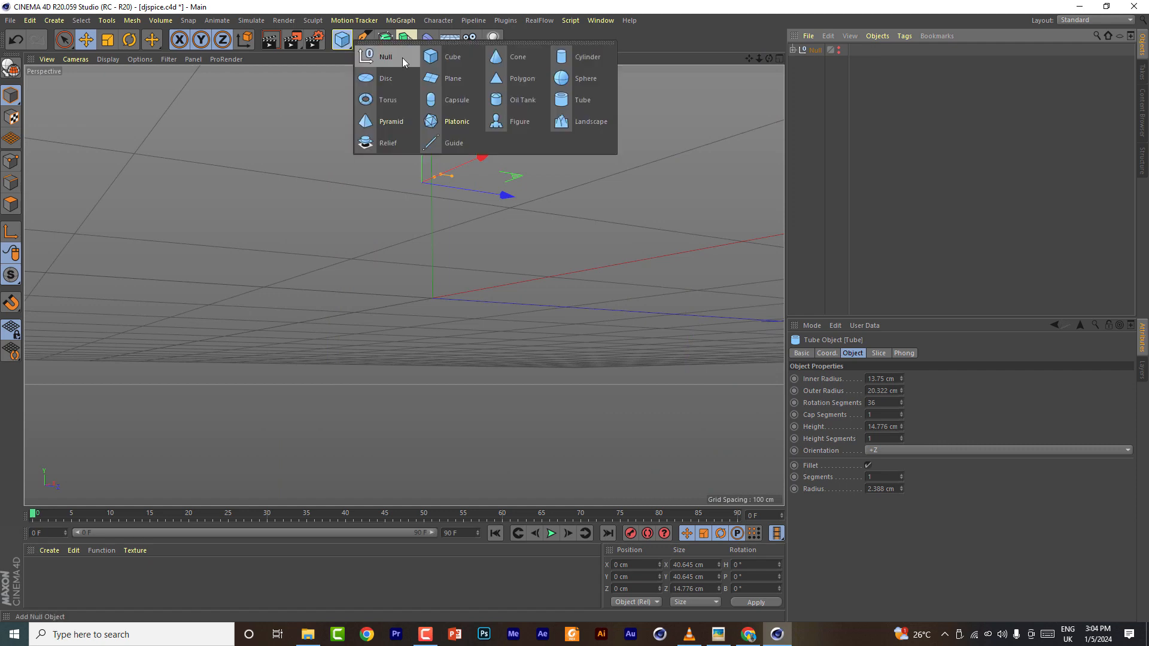
left_click(453, 58)
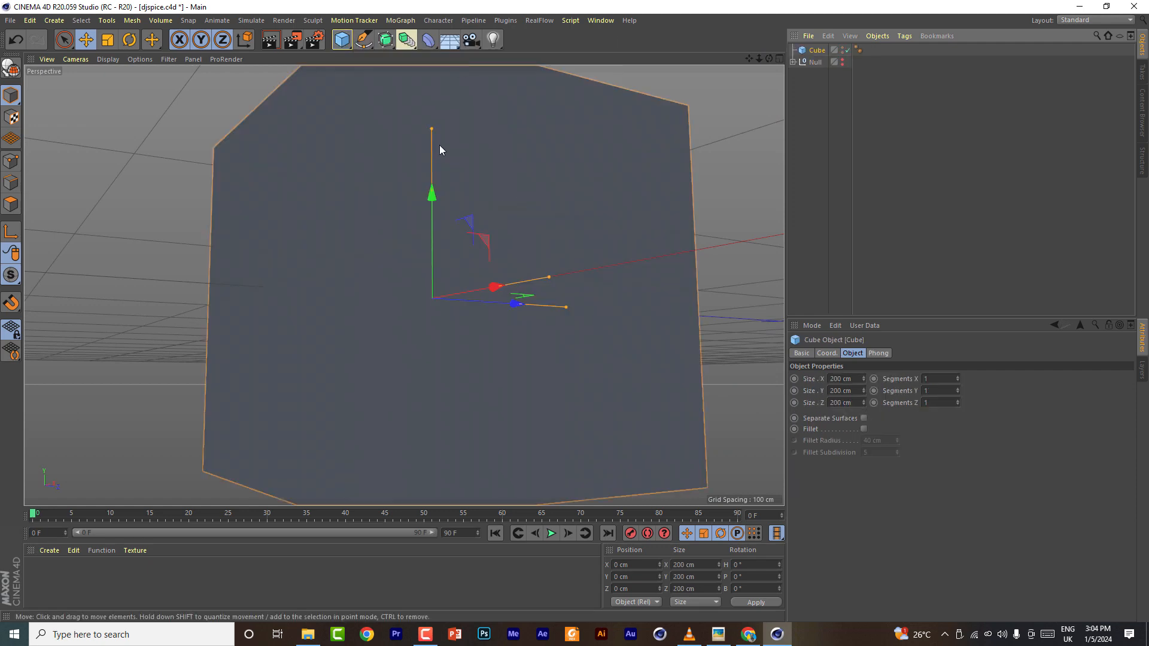
left_click_drag(439, 145, 432, 261)
left_click_drag(549, 278, 444, 291)
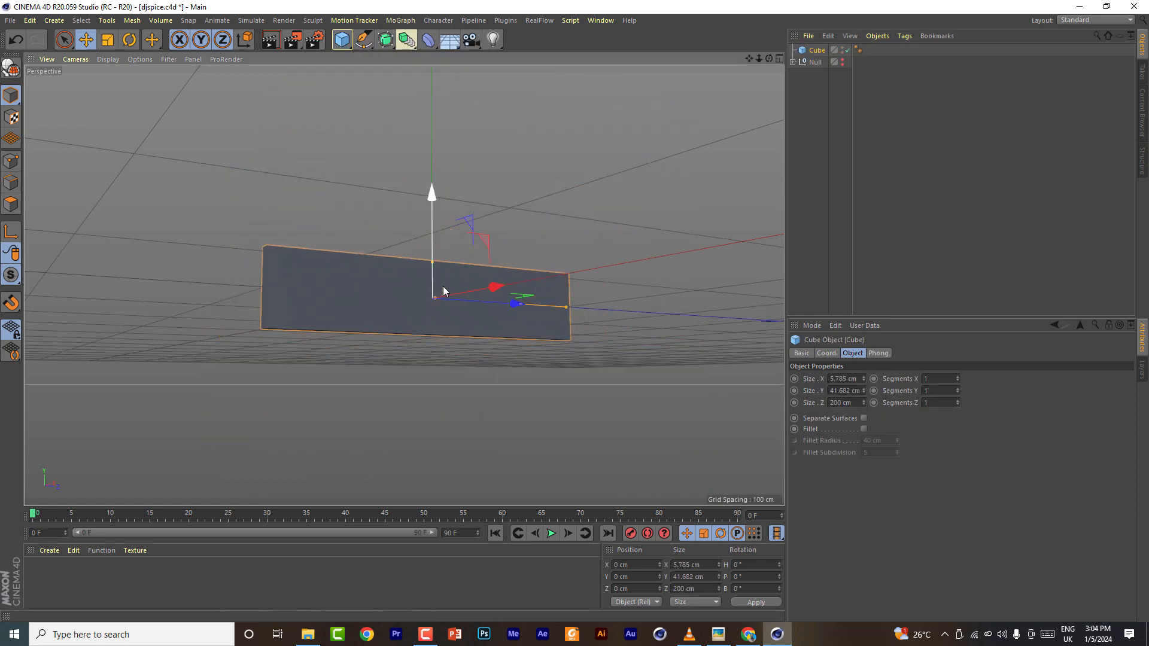
- Give the cube a second segment along one axis and switch the viewport display to show shading lines
left_click(958, 388)
left_click_drag(769, 58, 1030, 258)
left_click(958, 393)
left_click(958, 401)
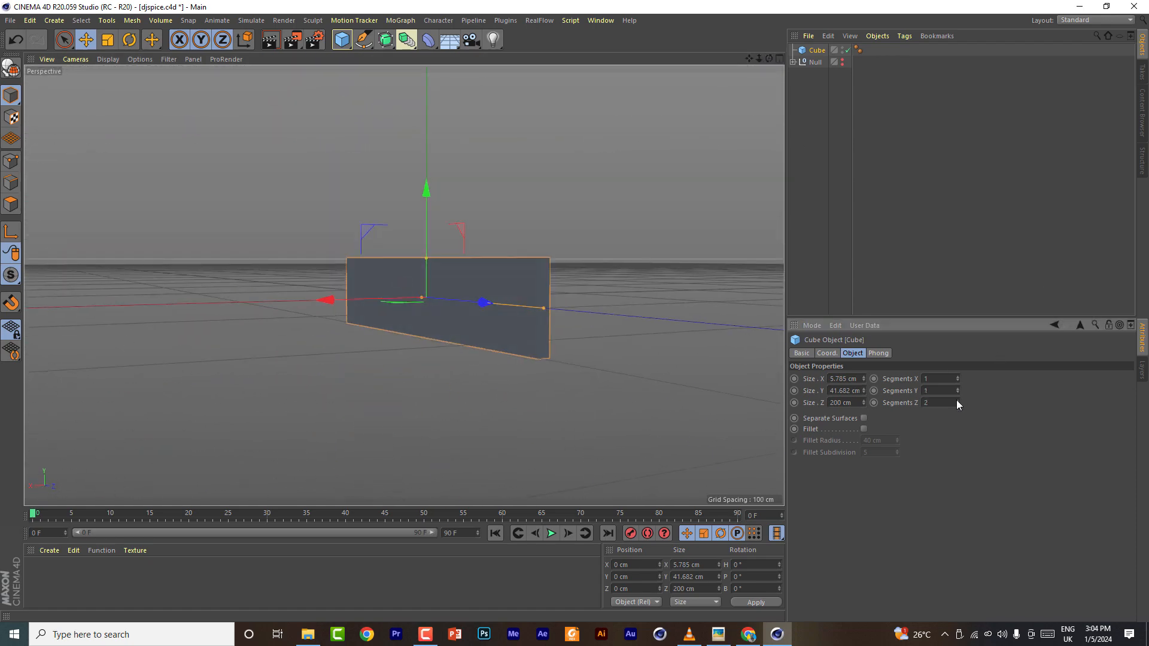
mouse_move(769, 58)
left_mouse_down()
mouse_move(820, 18)
mouse_move(851, 54)
left_mouse_up()
left_click(107, 60)
left_click(141, 89)
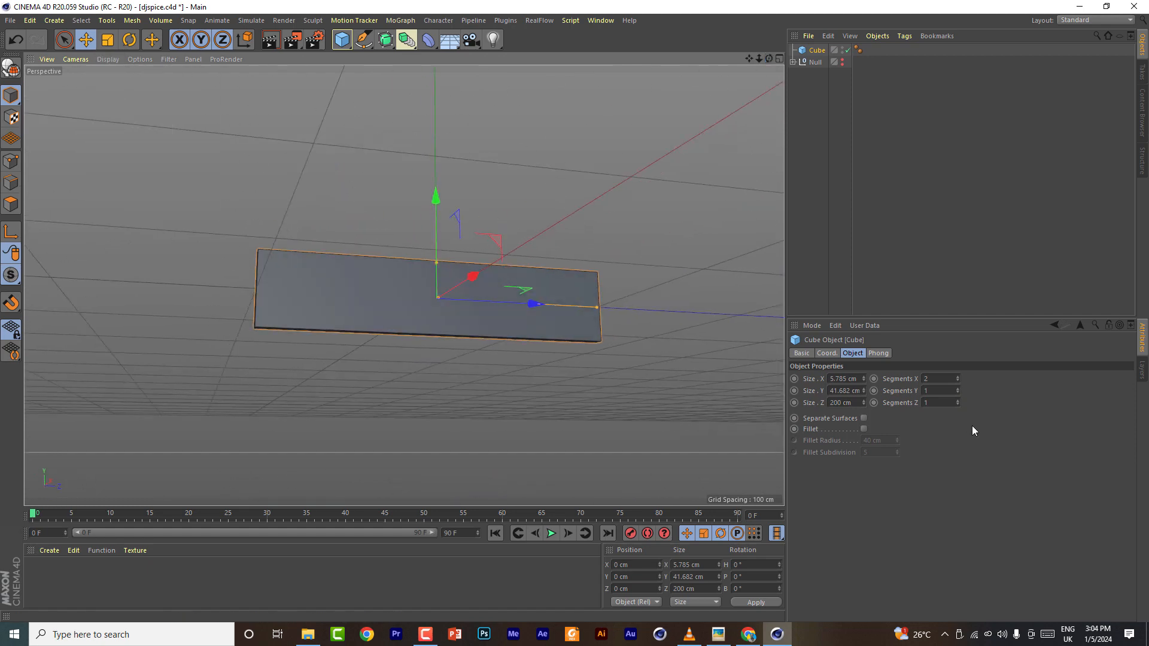
left_click(956, 389)
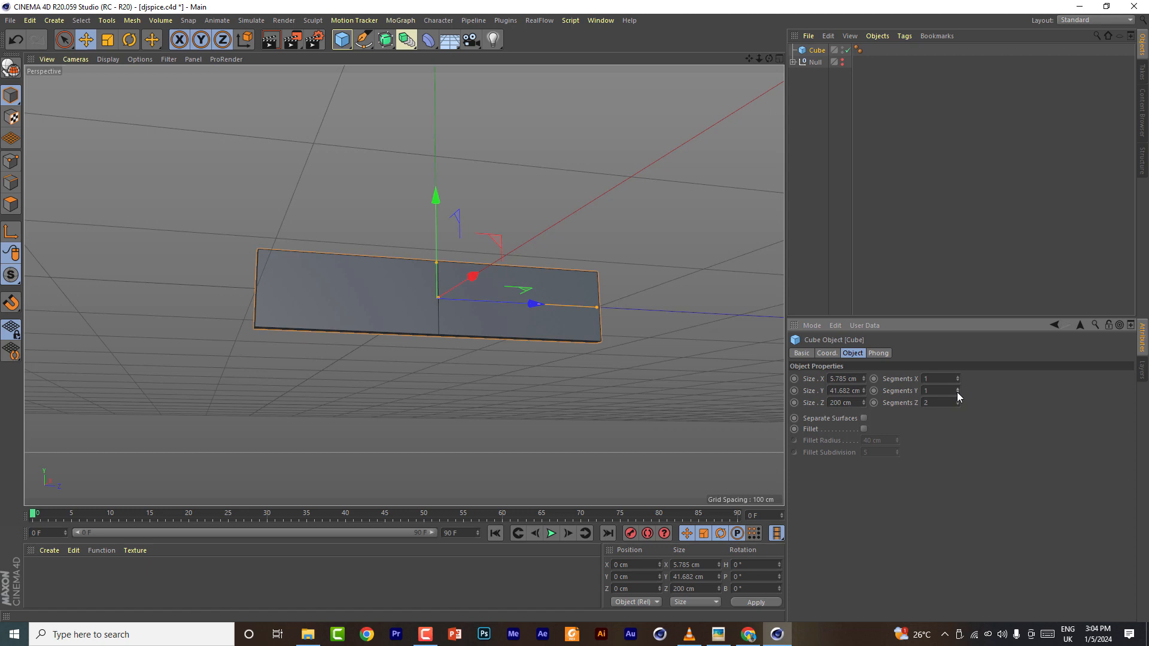
- Make the cube editable and switch to point editing with the Rectangle Selection tool
key("c")
mouse_move(769, 58)
left_mouse_down()
mouse_move(739, 158)
mouse_move(733, 120)
mouse_move(779, 78)
left_mouse_up()
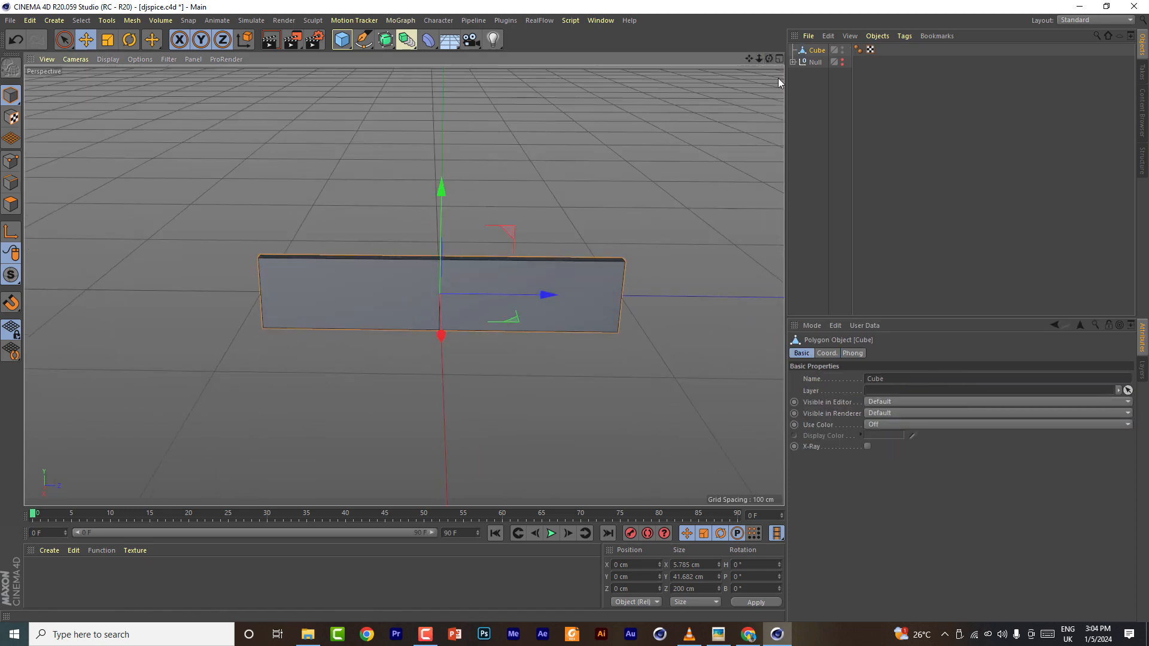
left_click(11, 161)
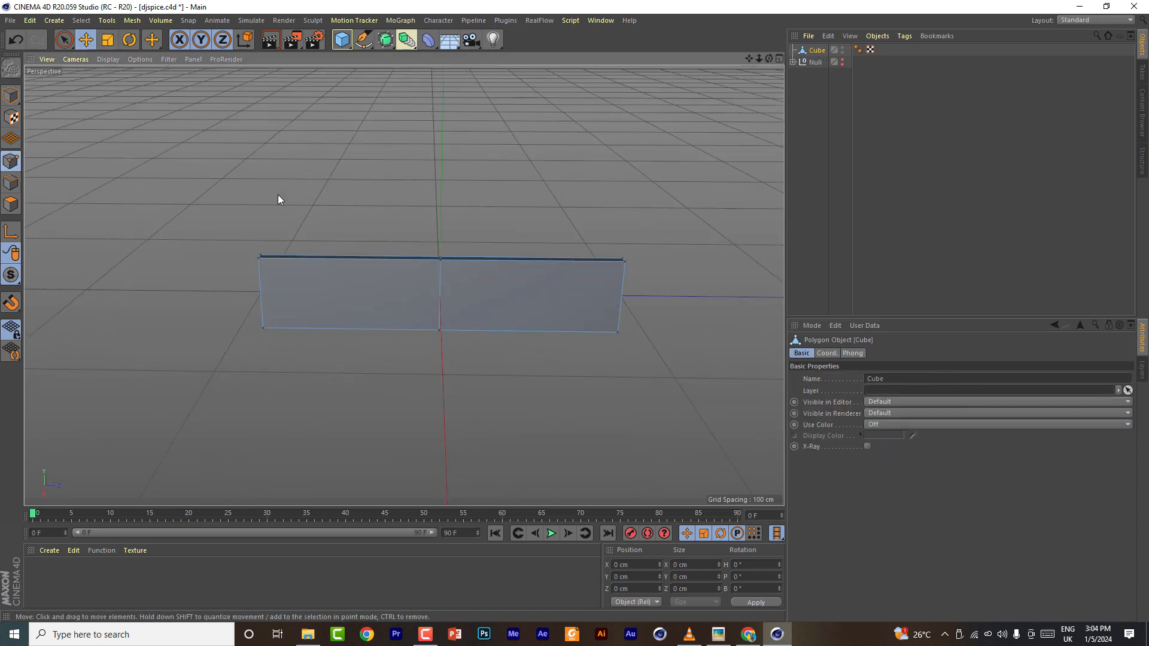
left_click_drag(64, 40, 114, 54)
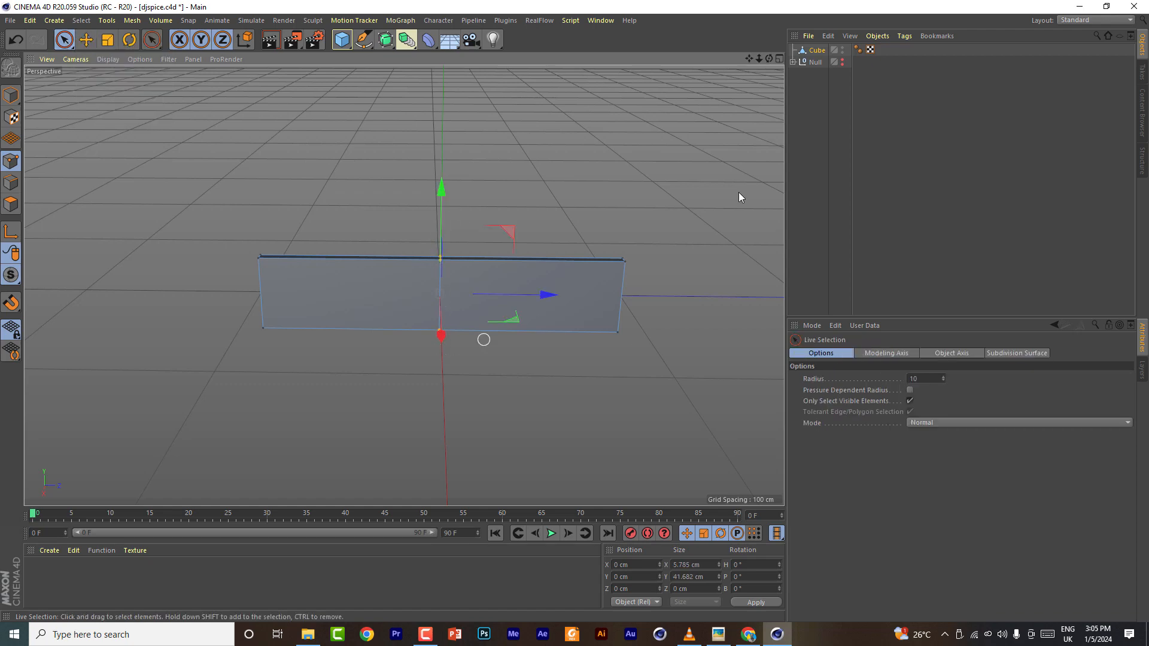
left_click_drag(769, 58, 196, 56)
left_click_drag(65, 40, 122, 77)
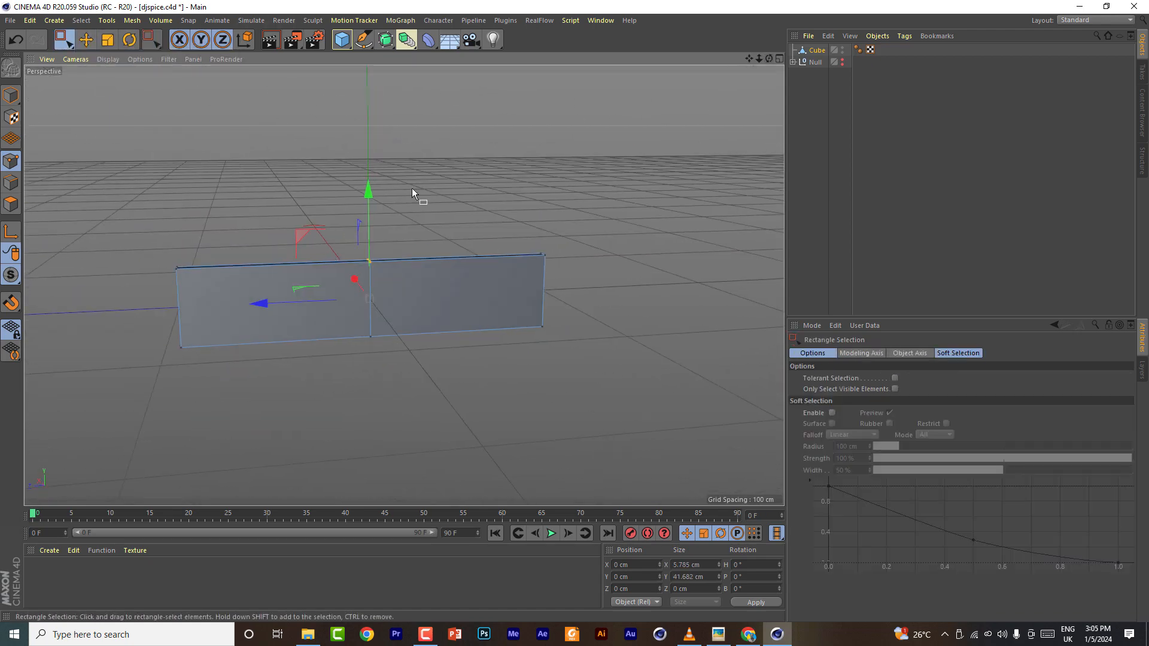
left_click(129, 40)
left_click_drag(376, 271, 356, 140)
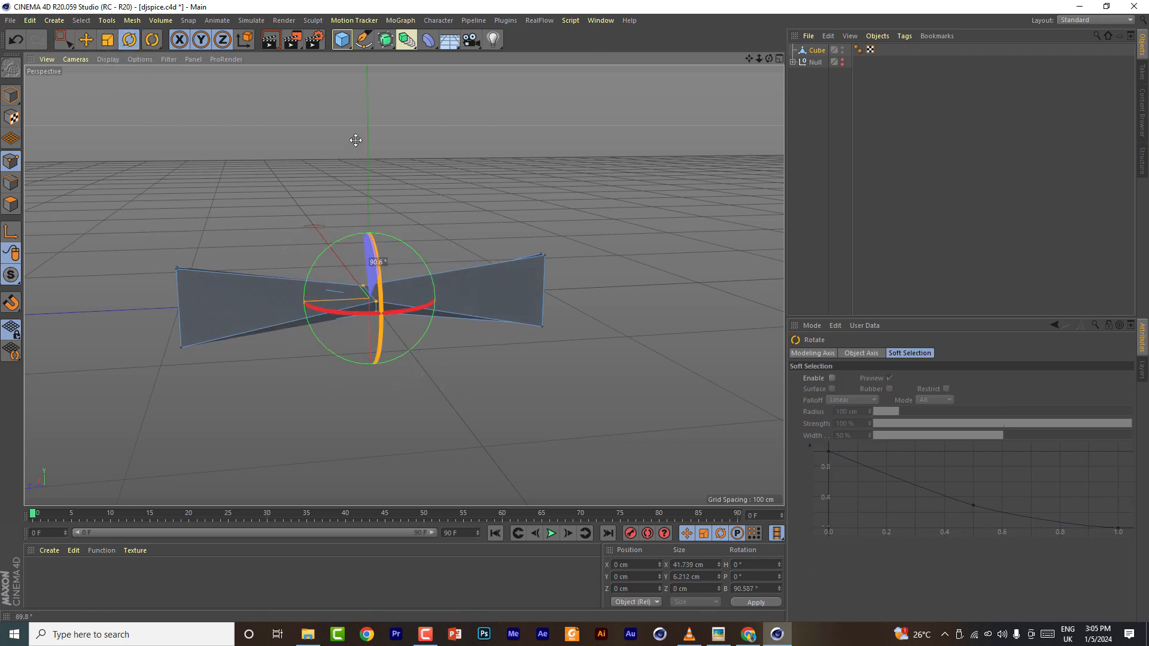
key("space")
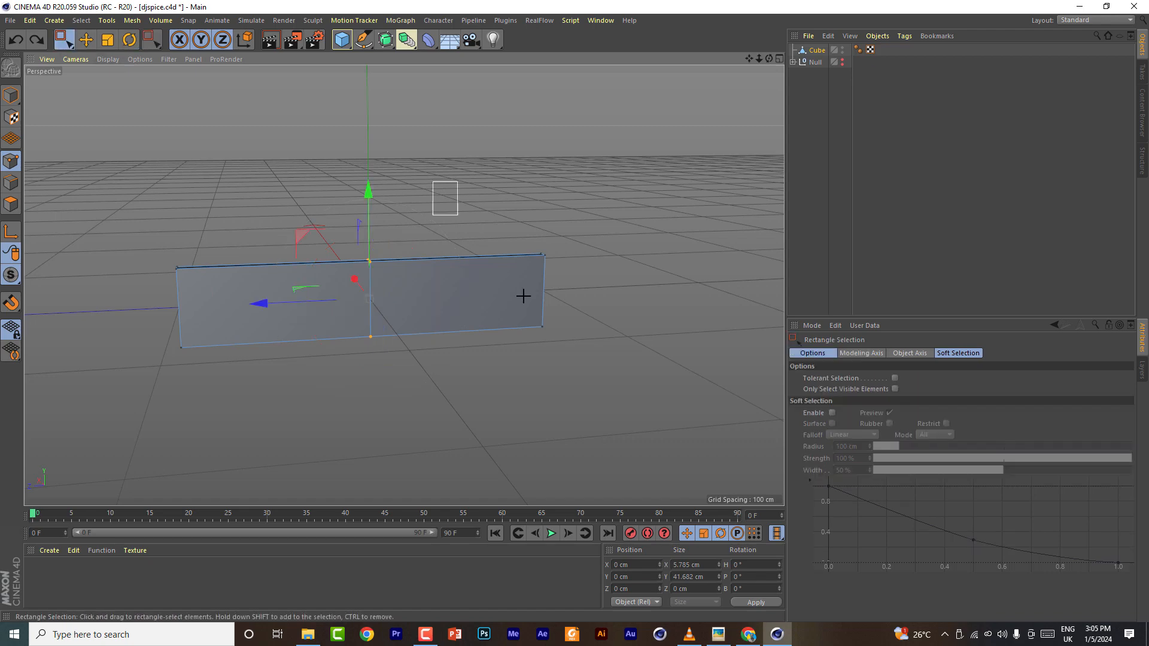
- Select the points at one end of the cube and rotate them to twist the blade
left_click_drag(523, 296, 587, 374)
left_click(129, 40)
left_click_drag(567, 275, 551, 185)
mouse_move(769, 58)
left_mouse_down()
mouse_move(765, 84)
mouse_move(697, 102)
mouse_move(770, 59)
left_mouse_up()
key("space")
- Select the points at the opposite end and rotate them to twist the blade the other way
left_click_drag(350, 227, 386, 353)
left_click(86, 40)
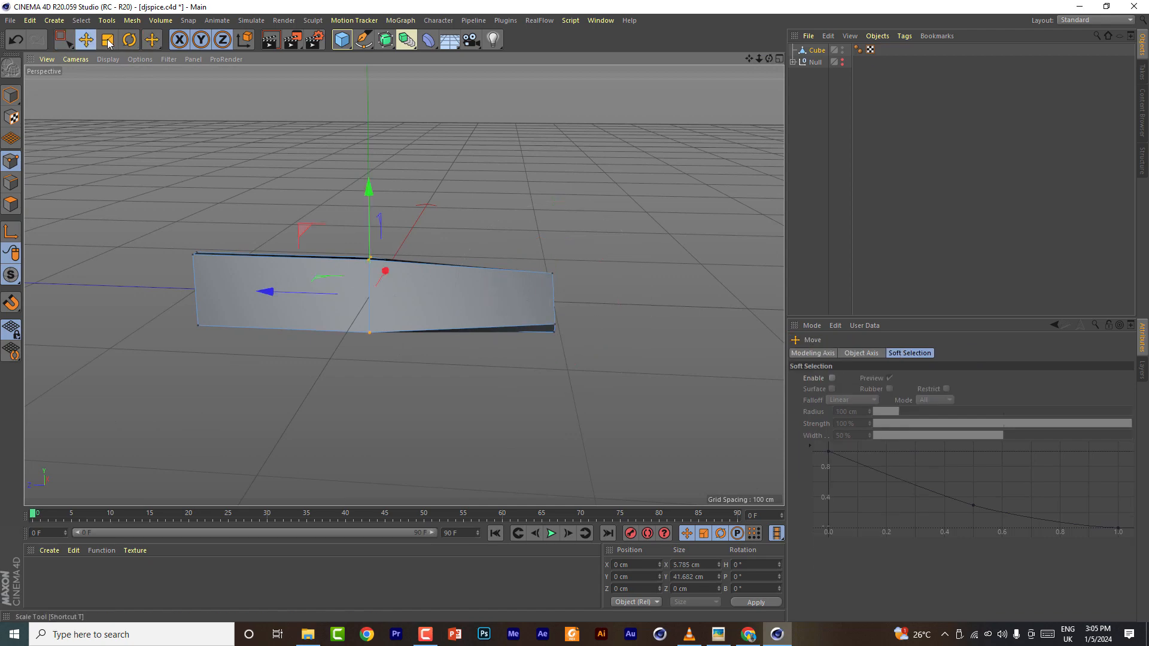
left_click(129, 40)
left_click_drag(355, 265, 370, 186)
mouse_move(769, 58)
left_mouse_down()
mouse_move(721, 84)
mouse_move(670, 42)
mouse_move(769, 59)
left_mouse_up()
left_click(819, 51)
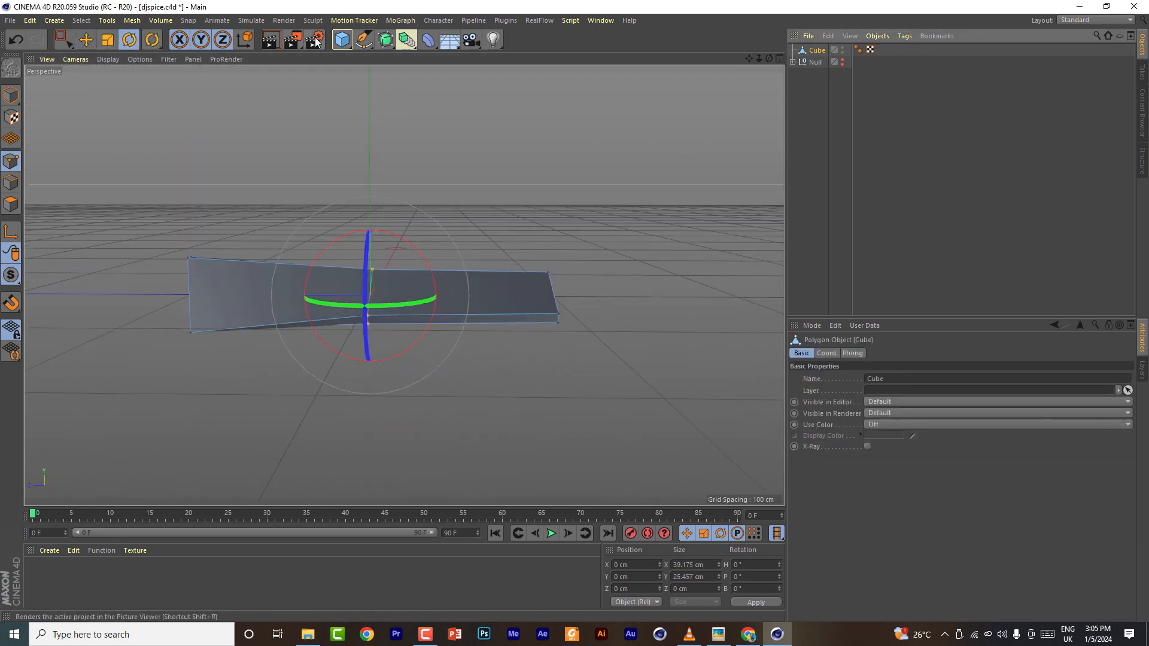
- Put the twisted blade into a new MoGraph Cloner and set the cloner mode to Radial
left_click(351, 20)
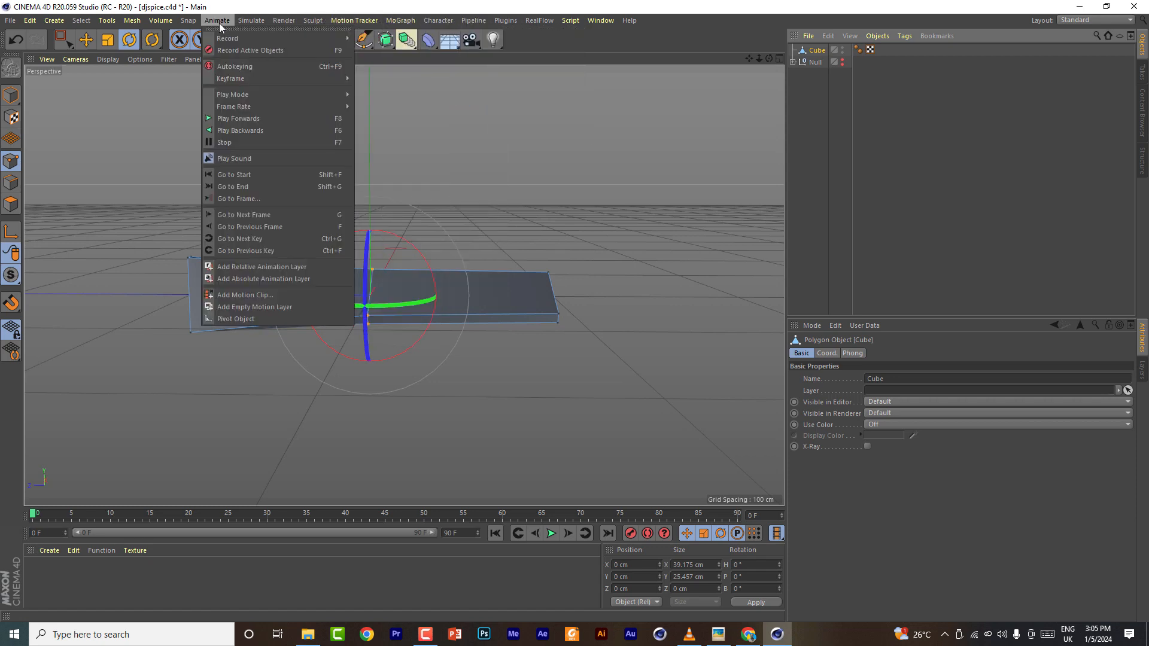
mouse_move(400, 22)
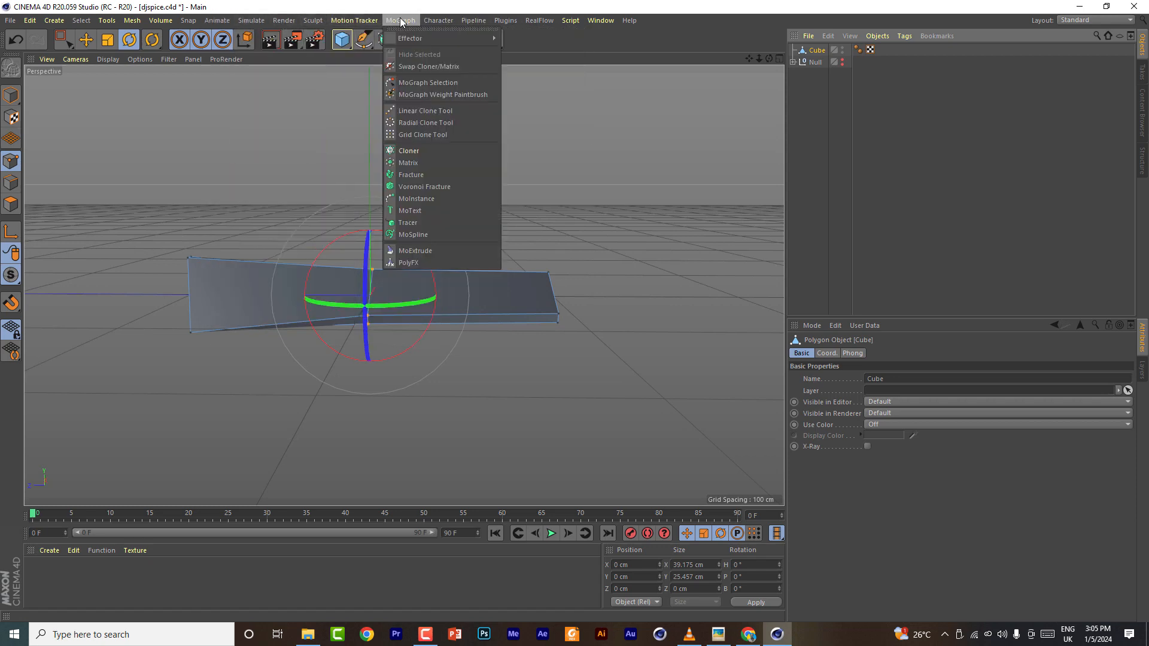
left_click(410, 151)
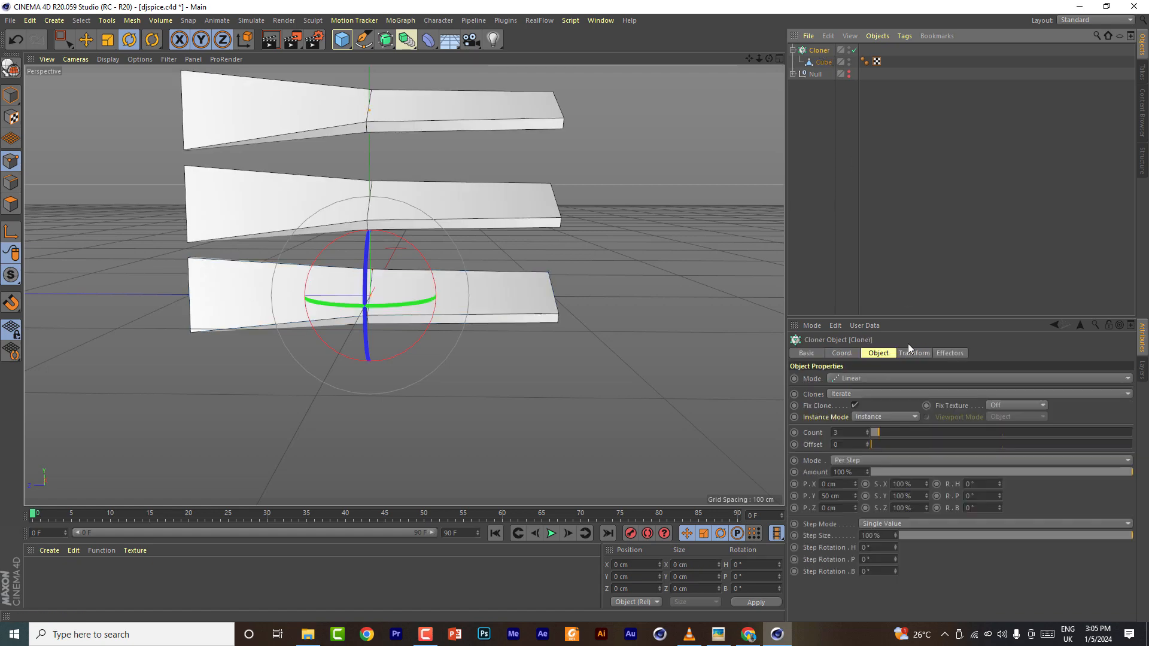
left_click(868, 379)
left_click(860, 412)
- Set the radial cloner's plane to ZY and adjust the clones' rotation in the transform settings
left_click(836, 457)
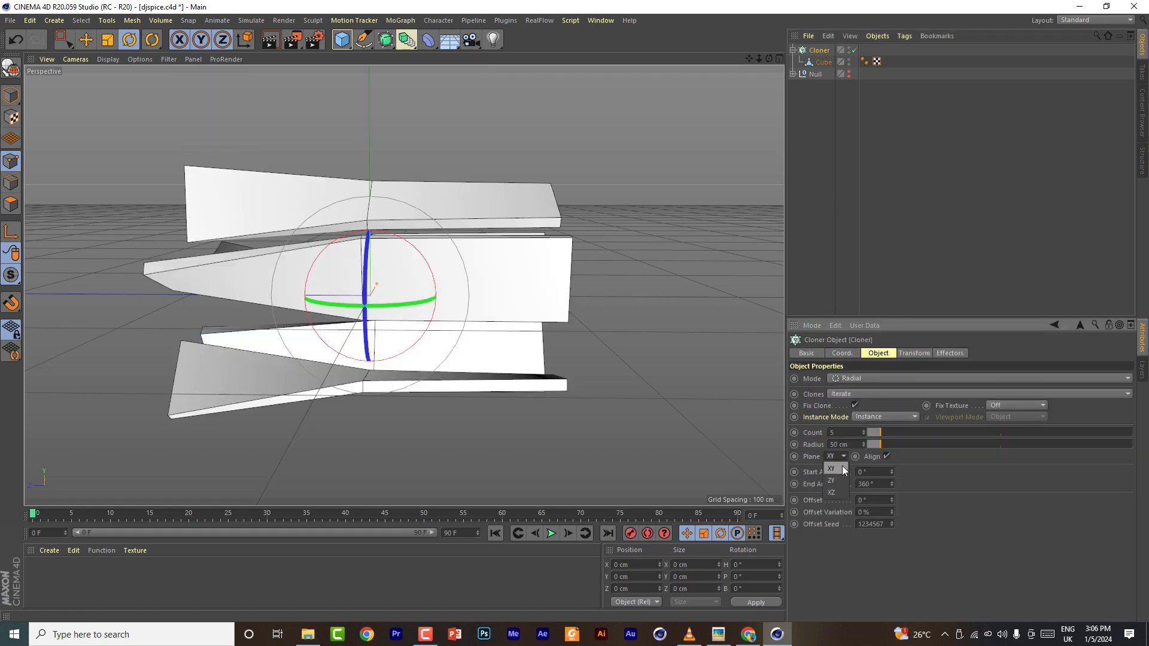
left_click(837, 477)
left_click(839, 456)
left_click(838, 491)
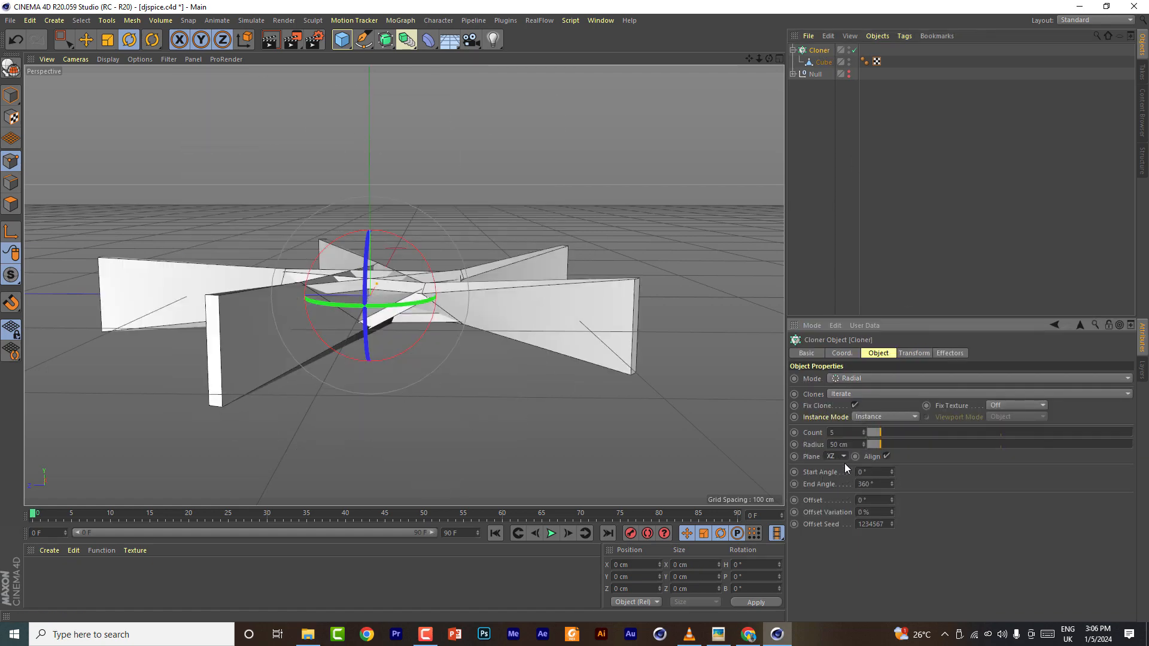
left_click(842, 479)
left_click_drag(871, 445, 896, 451)
left_click(916, 354)
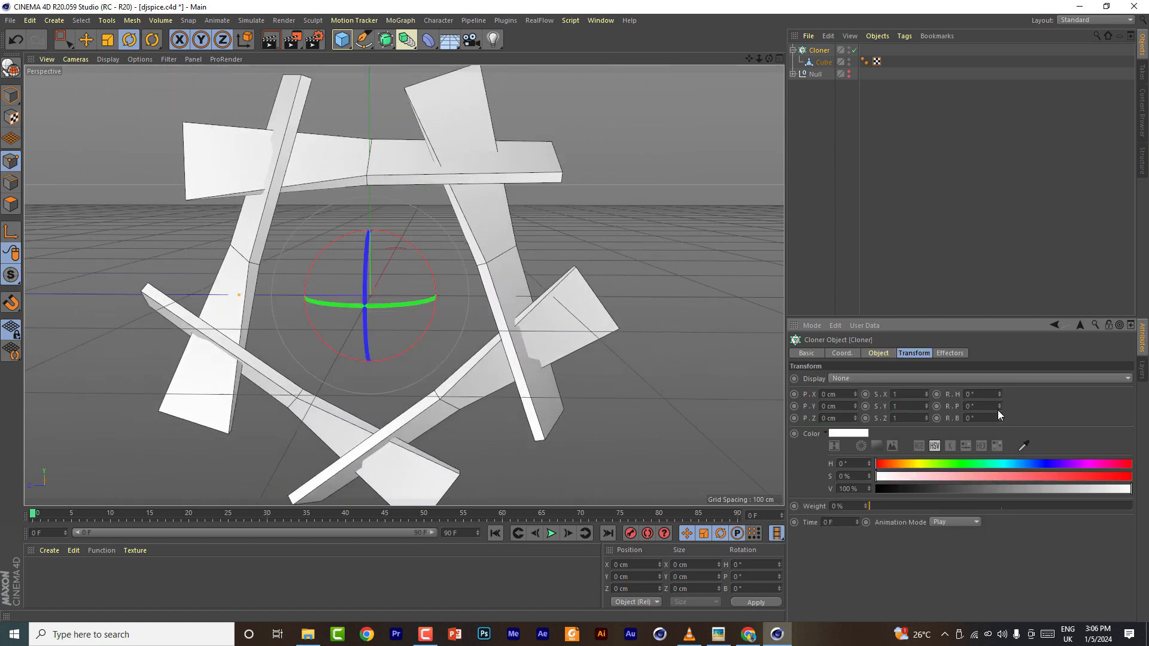
left_click_drag(999, 408, 999, 383)
left_click(879, 353)
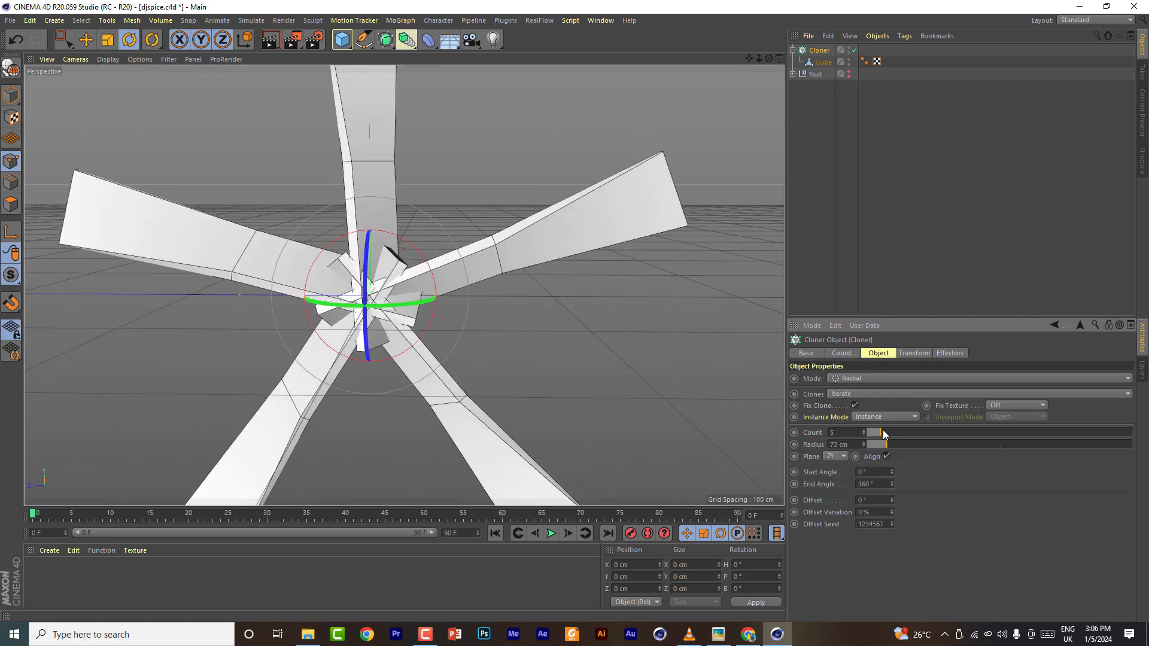
- Set the cloner radius to 100 cm and the clone count to 6
left_click_drag(881, 445, 896, 445)
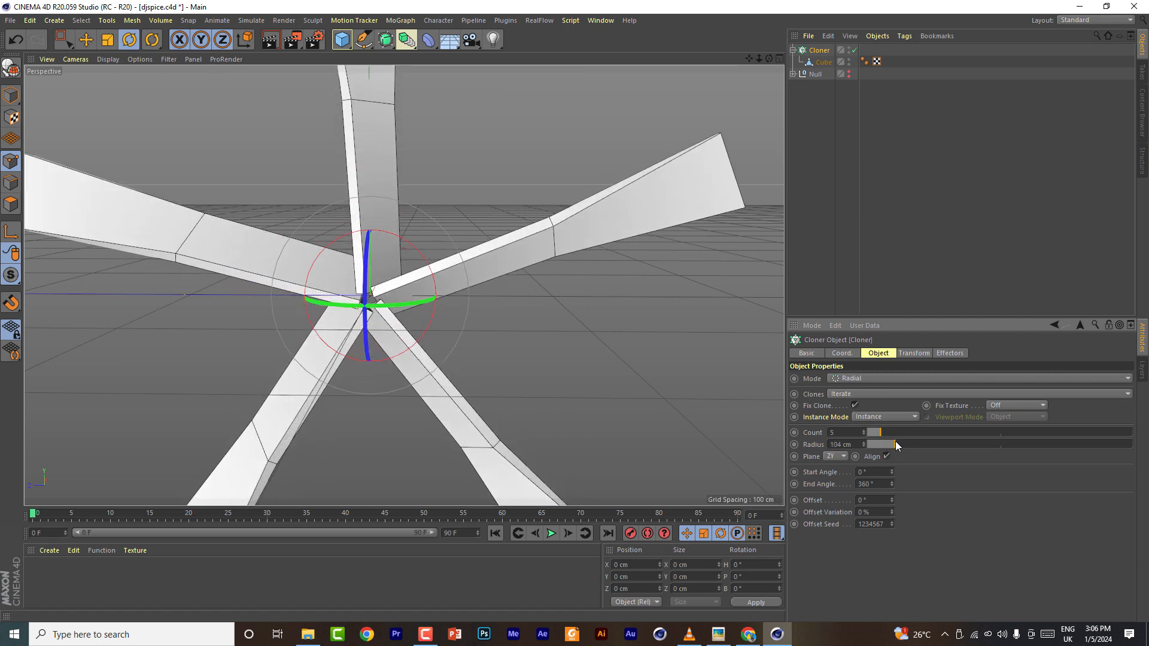
left_click(864, 447)
left_click(864, 446)
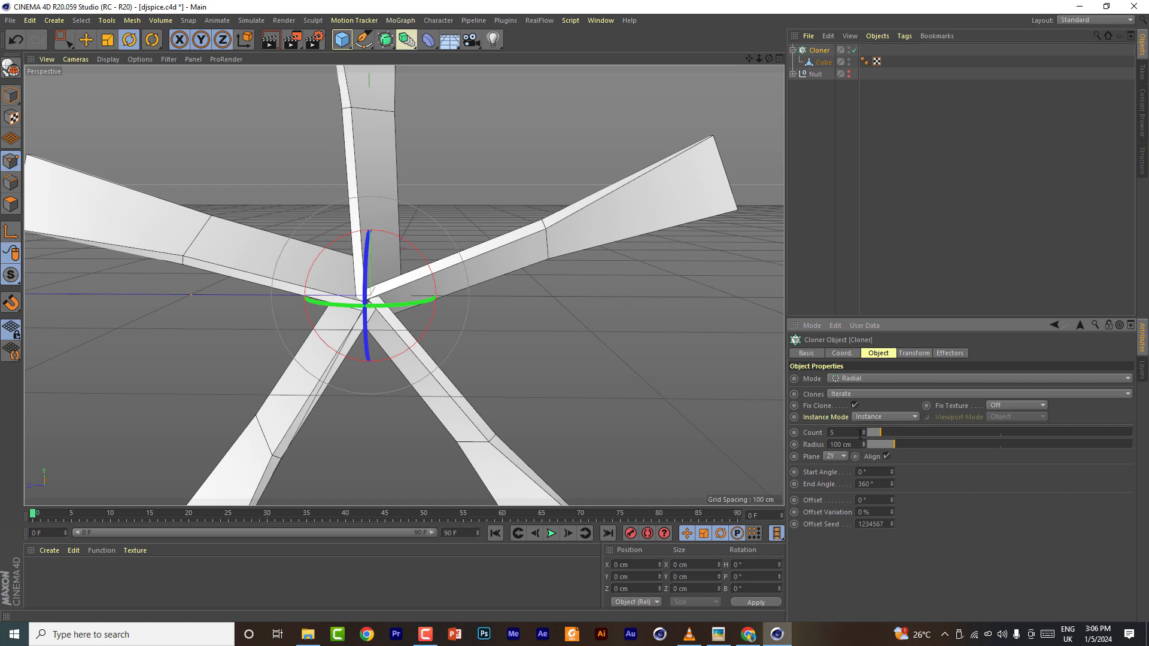
left_click(863, 435)
left_click(864, 430)
left_click(864, 430)
scroll(471, 300, "down", 5)
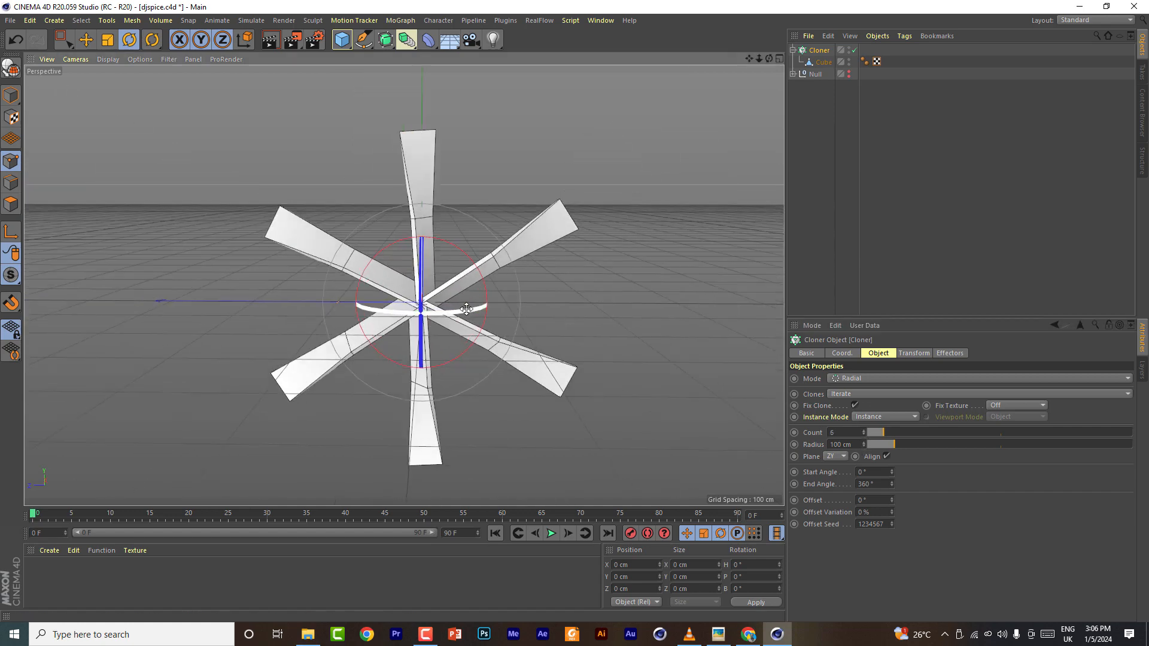
- Add a Capsule primitive and set its orientation to +X
left_click(343, 40)
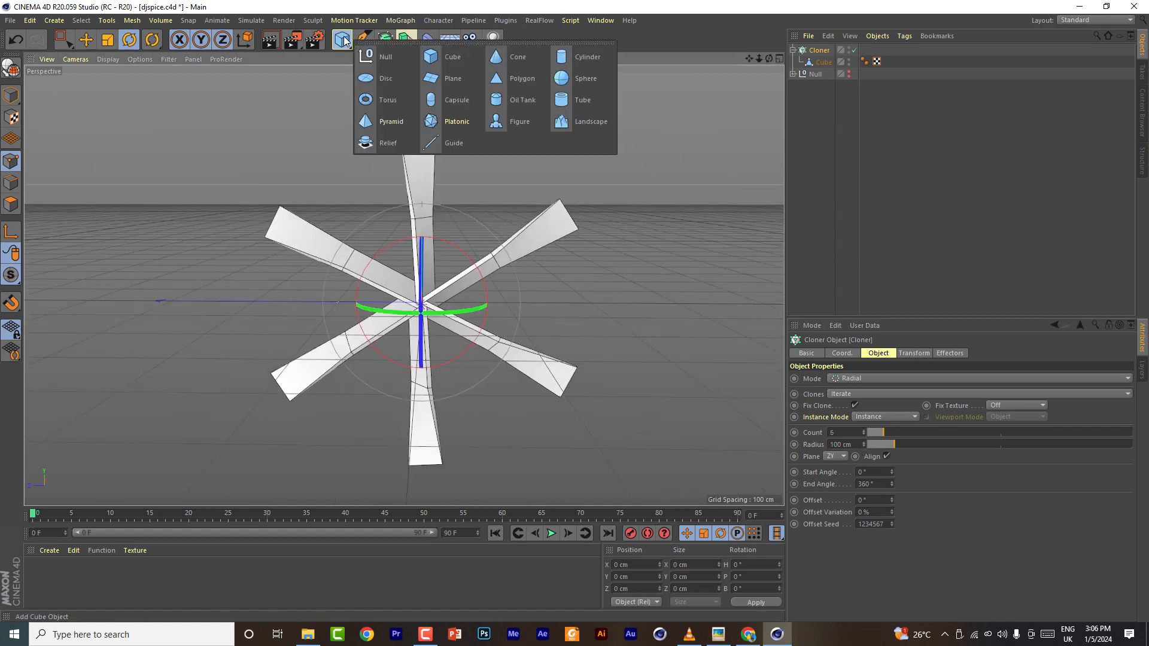
left_click(455, 99)
left_click(899, 439)
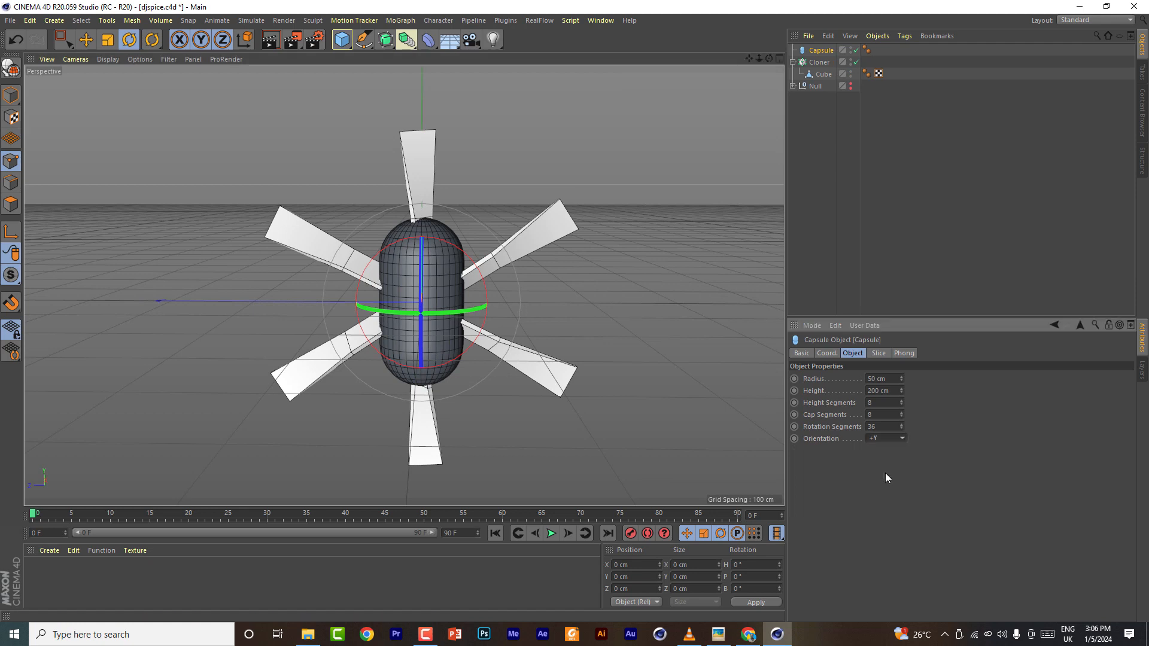
left_click(889, 499)
left_click(891, 452)
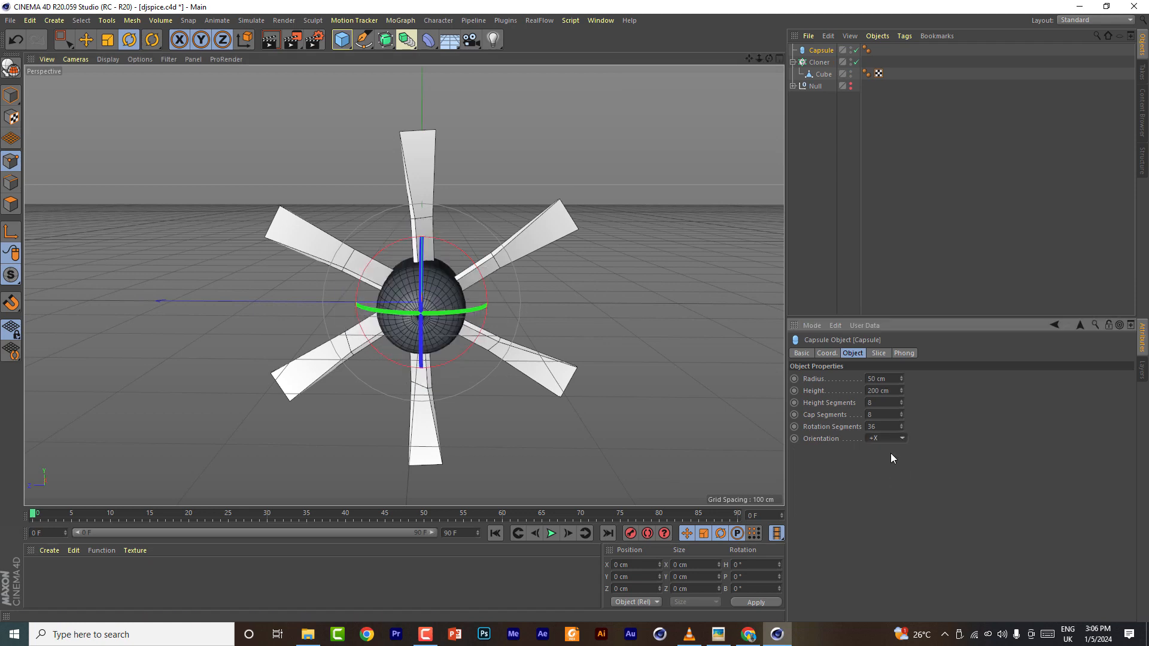
- Switch the viewport to Gouraud Shading and set the capsule's radius to 18 cm
left_click(108, 59)
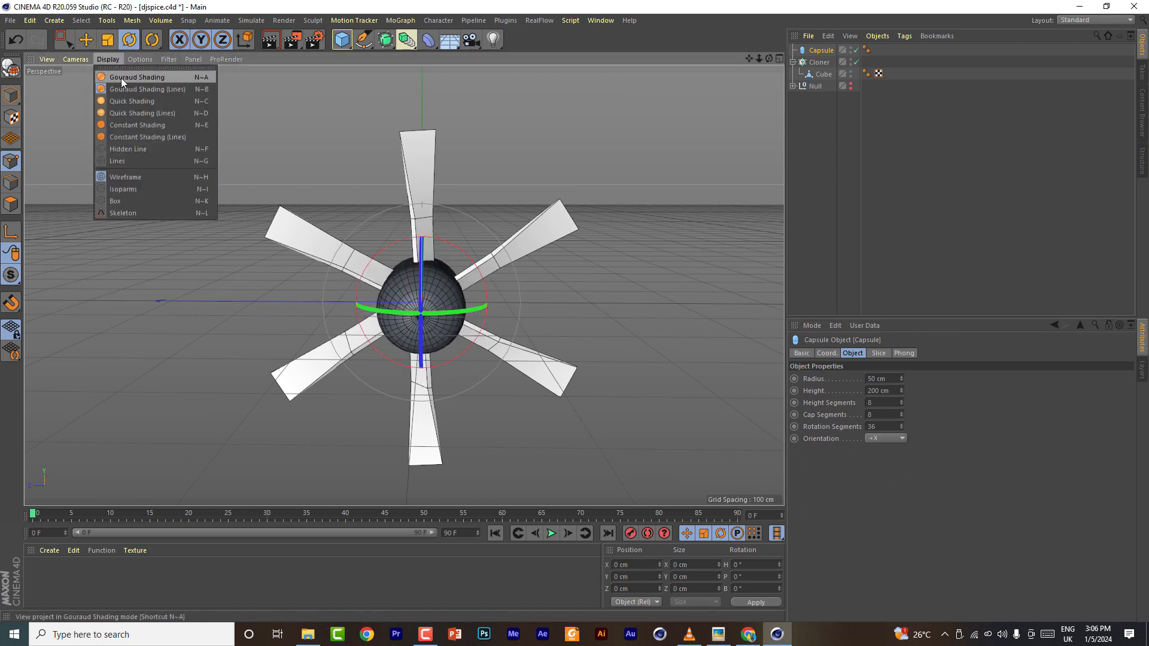
left_click(123, 74)
scroll(881, 381, "down", 20)
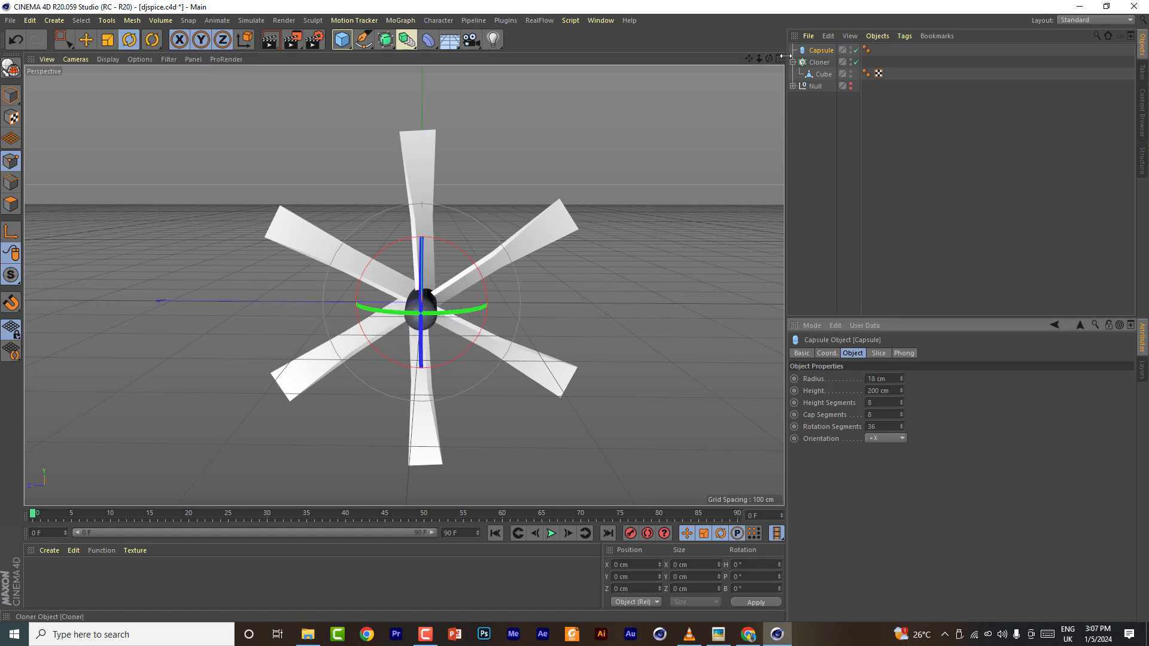
- Move the capsule slightly along the X axis into the cloner's hub
left_click_drag(770, 59, 538, 140)
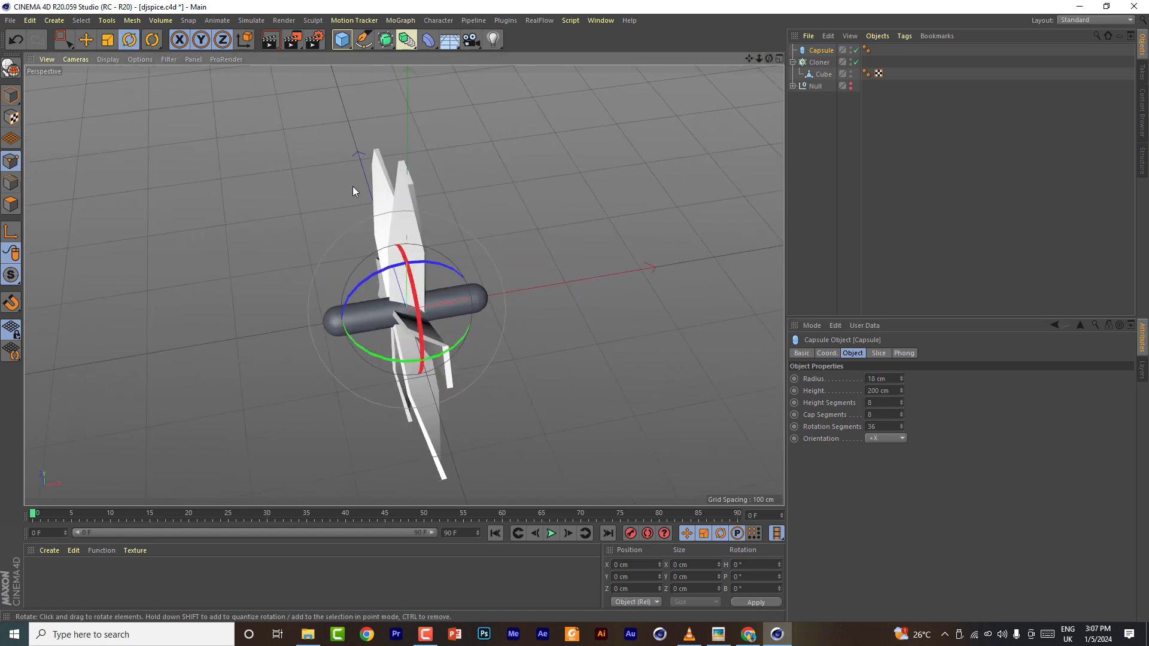
left_click(90, 45)
left_click_drag(507, 292, 553, 289)
left_click_drag(770, 59, 877, 9)
left_click(341, 45)
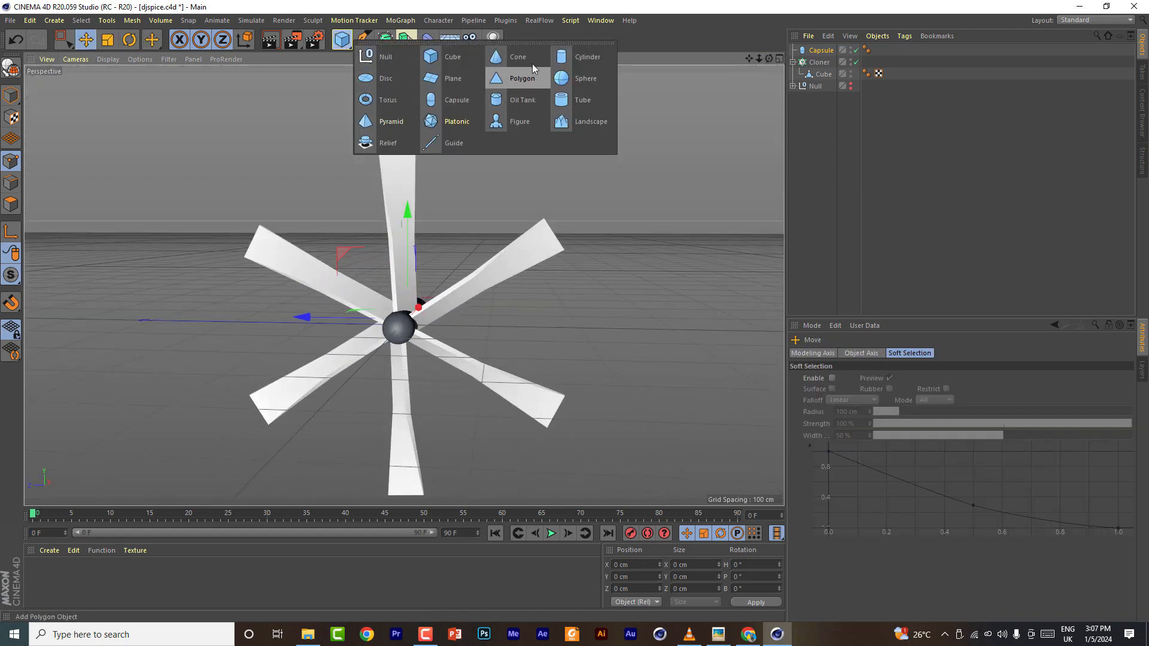
left_click(820, 51)
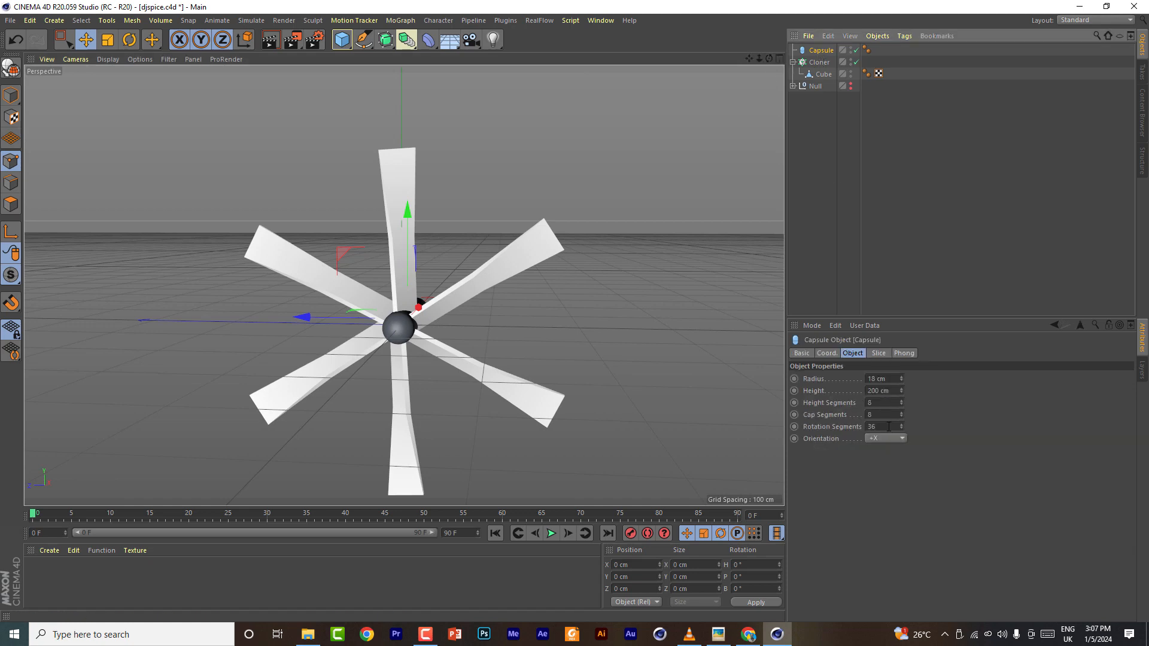
- Group the capsule and cloner into a Null named FUN
left_click(793, 62)
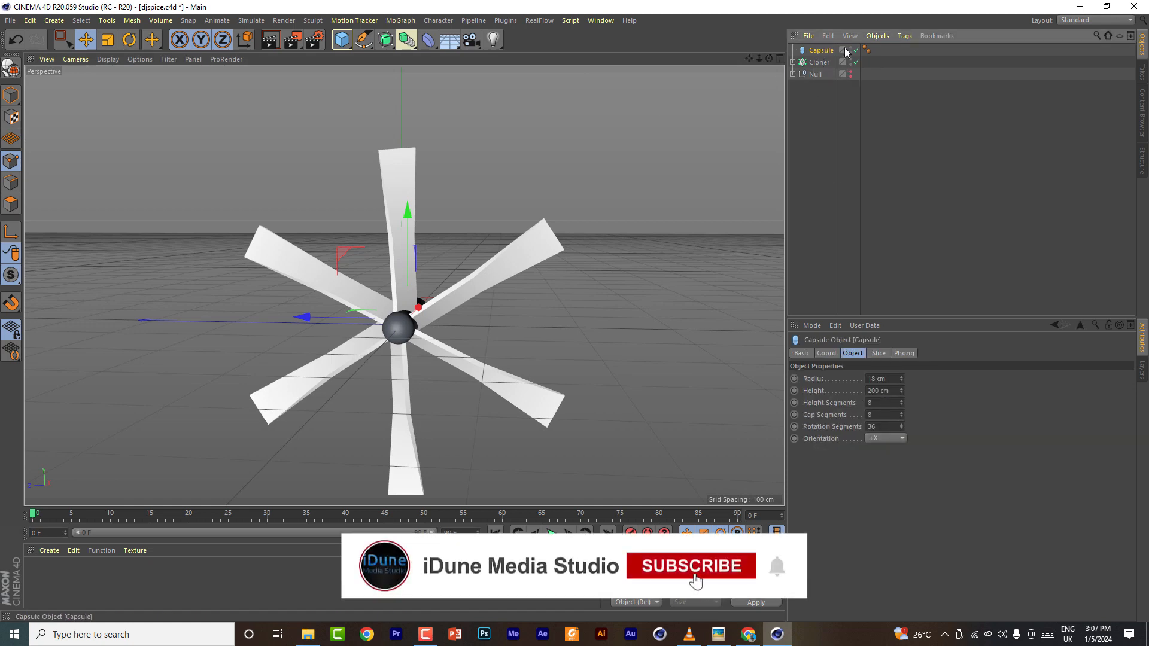
left_click(817, 62, "ctrl")
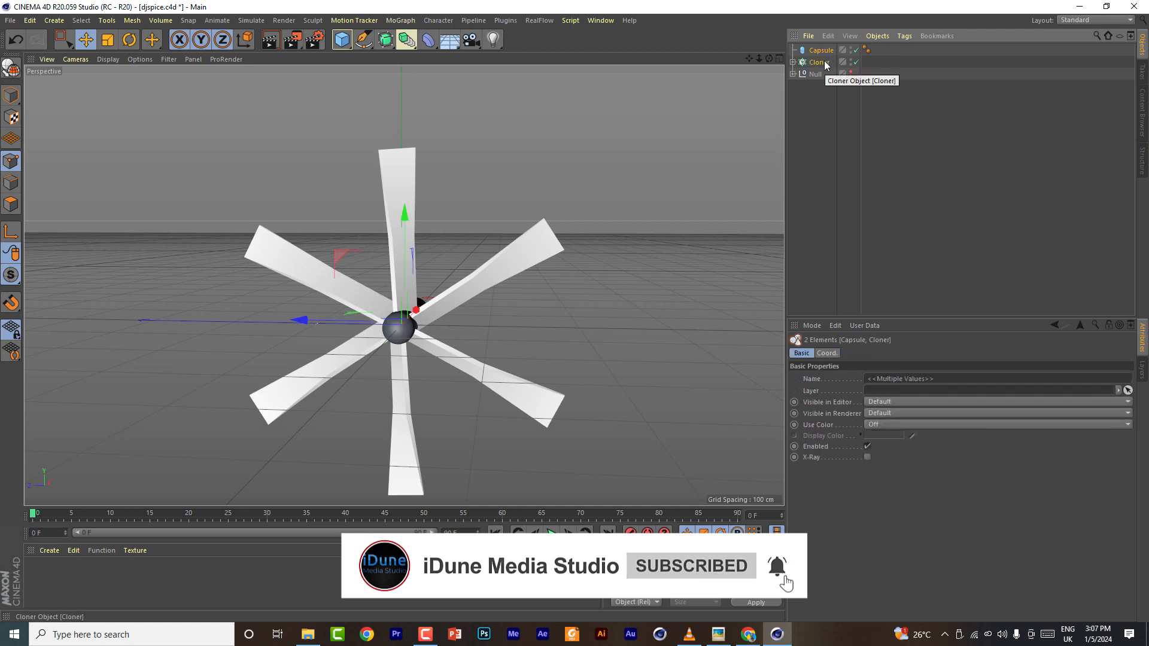
key("alt+g")
double_click(817, 50)
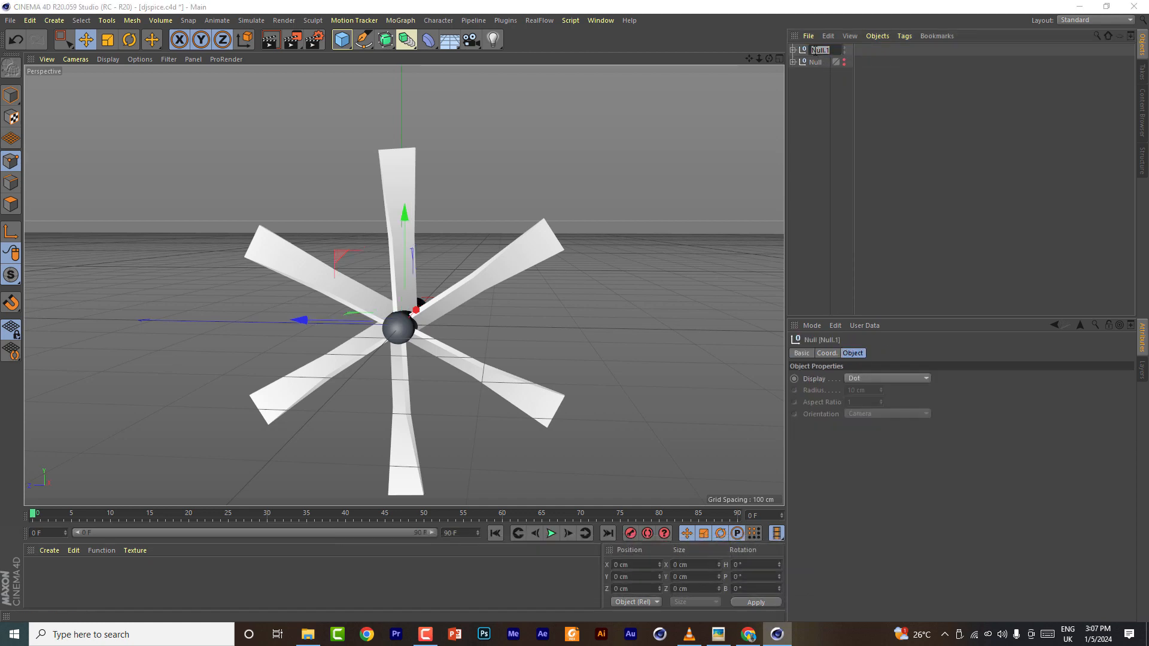
- Move the FUN group into the emblem's main Null group
left_click(792, 62)
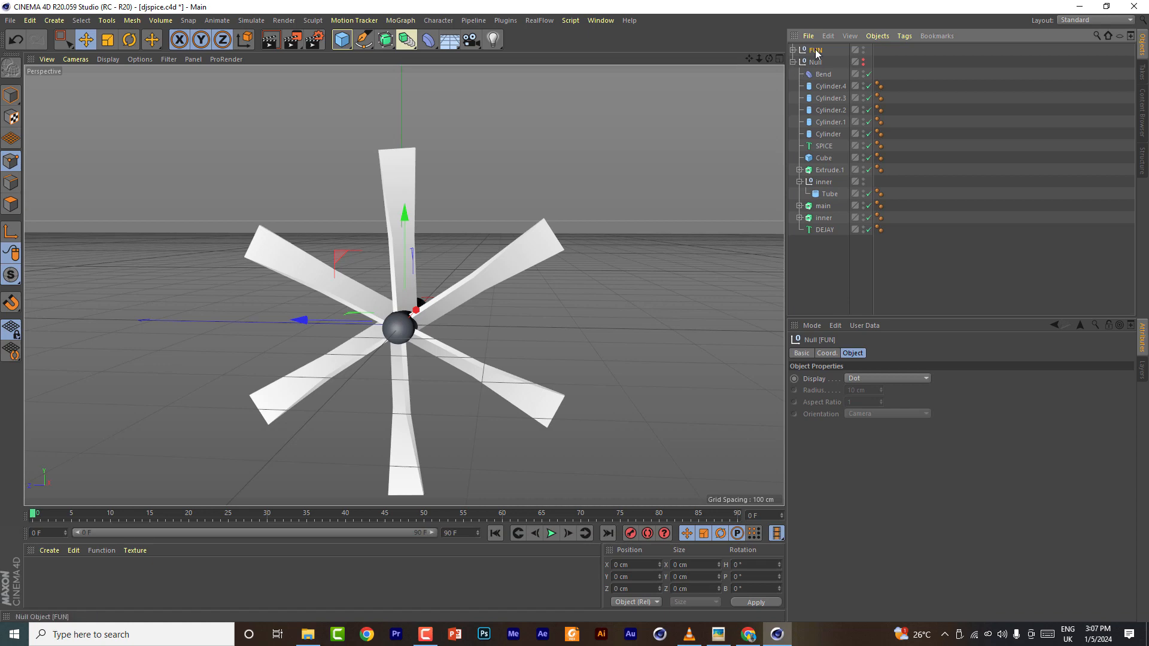
left_click_drag(831, 138, 832, 138)
scroll(515, 391, "down", 3)
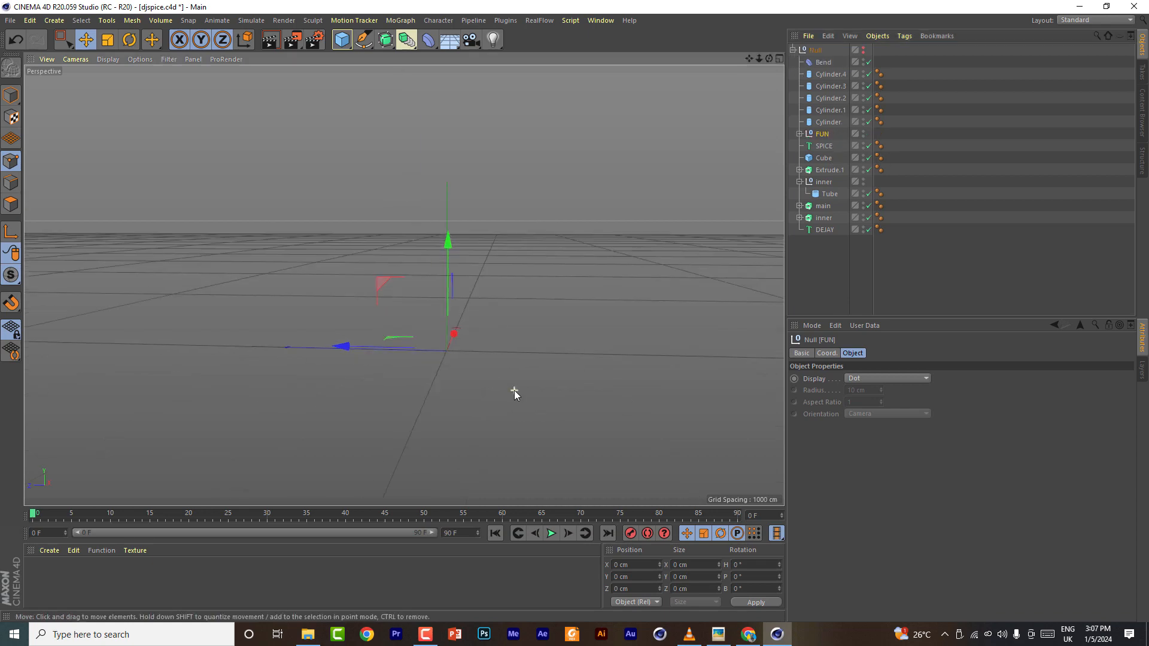
left_click_drag(769, 58, 826, 81)
left_click(799, 134)
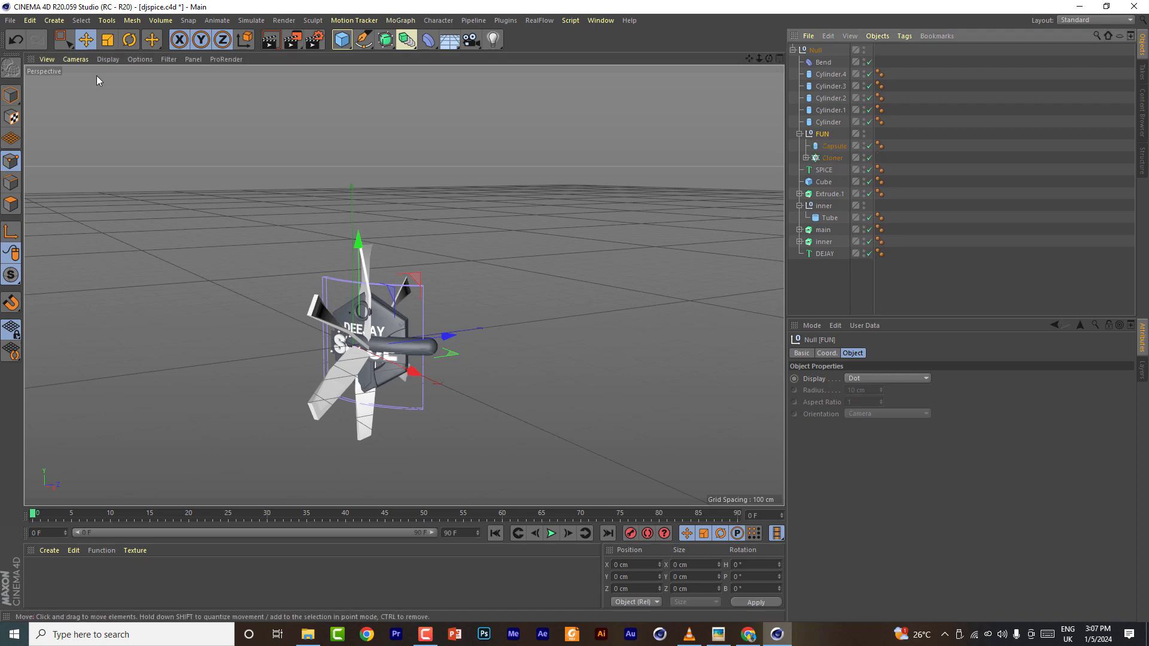
- Rotate the FUN group and scale it down to fit inside the emblem
key("r")
left_click_drag(352, 370, 123, 27)
left_click(109, 40)
left_click_drag(498, 344, 156, 376)
scroll(377, 364, "up", 8)
middle_click(757, 89)
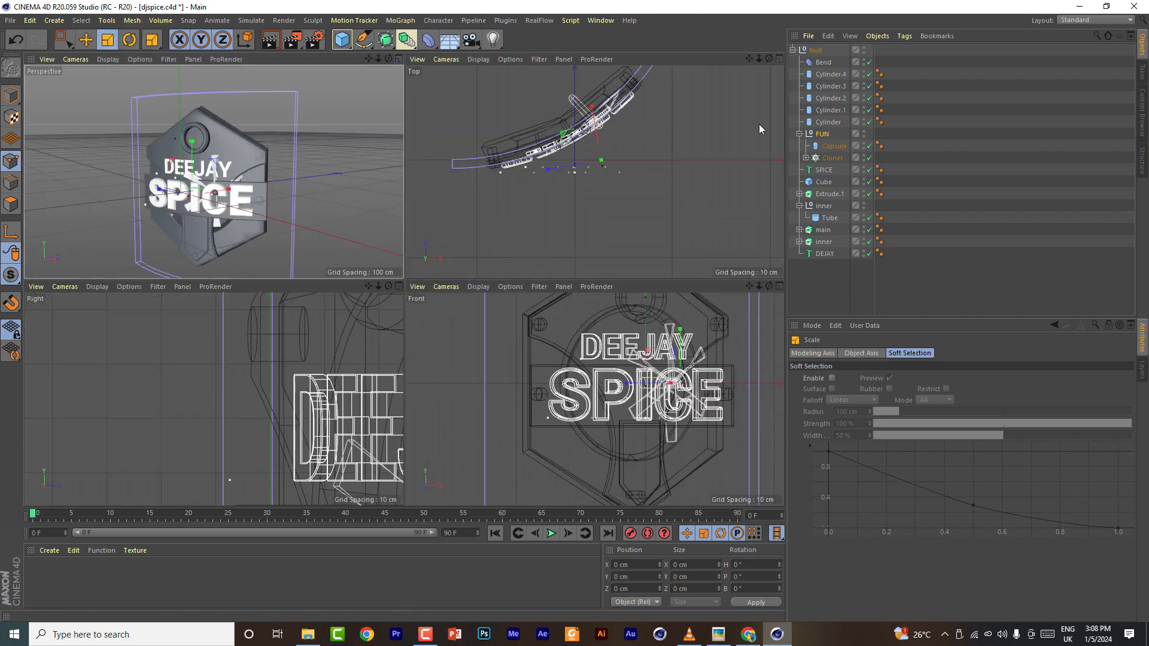
- Disable the Bend deformer
left_click(780, 286)
scroll(720, 90, "down", 5)
left_click(85, 39)
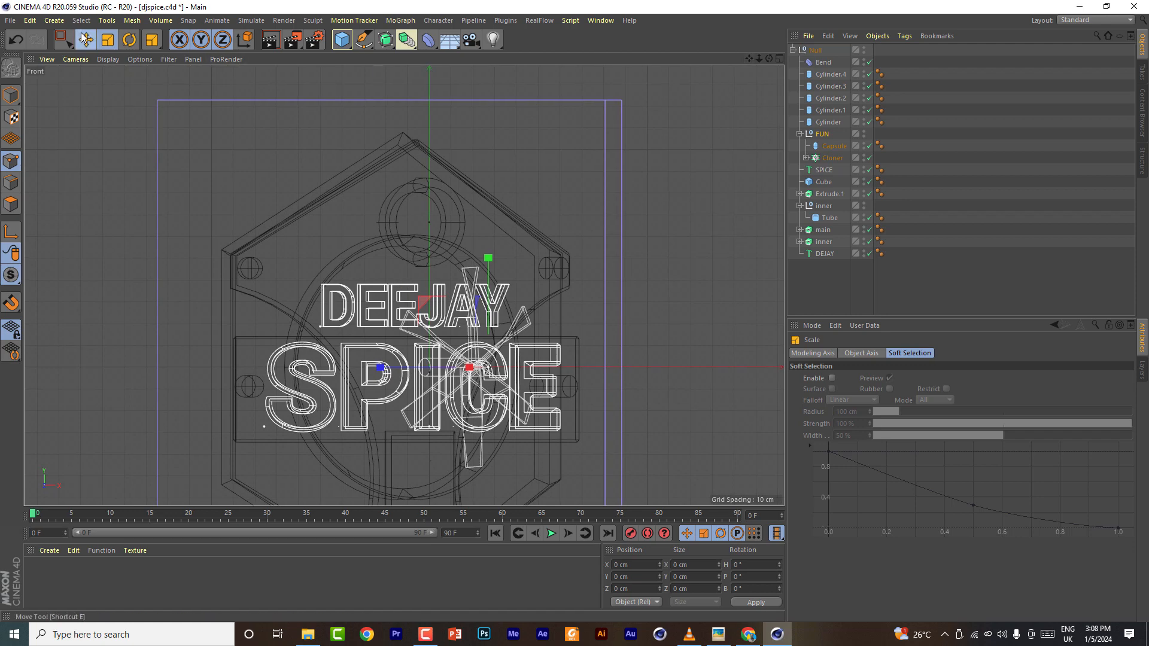
left_click(869, 63)
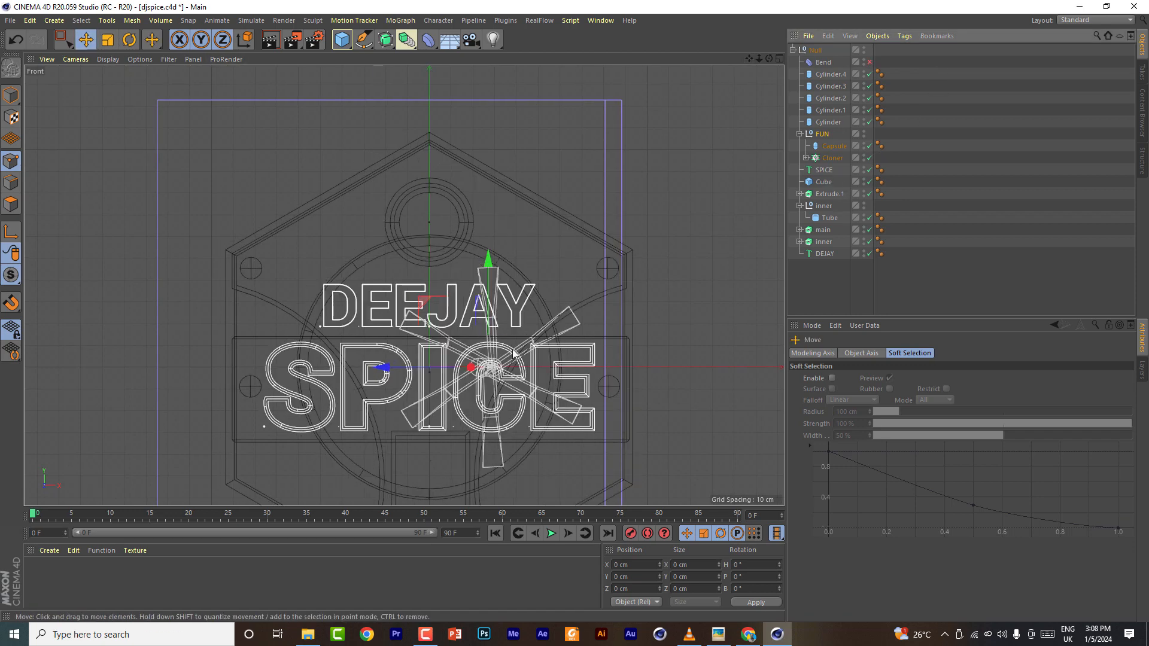
- Move the FUN group up into the top hub ring and scale it down to fit the ring
left_click_drag(424, 300, 363, 157)
scroll(427, 220, "up", 6)
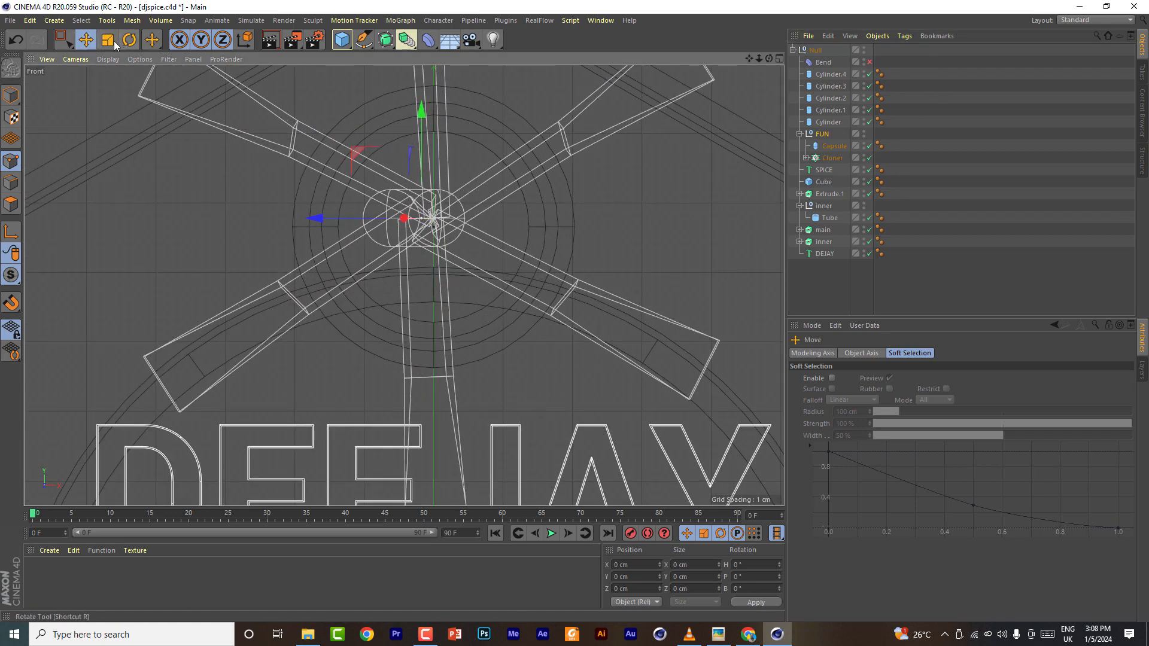
key("t")
left_click_drag(568, 213, 131, 227)
- Set the FUN group's heading rotation to 90°
left_click(823, 136)
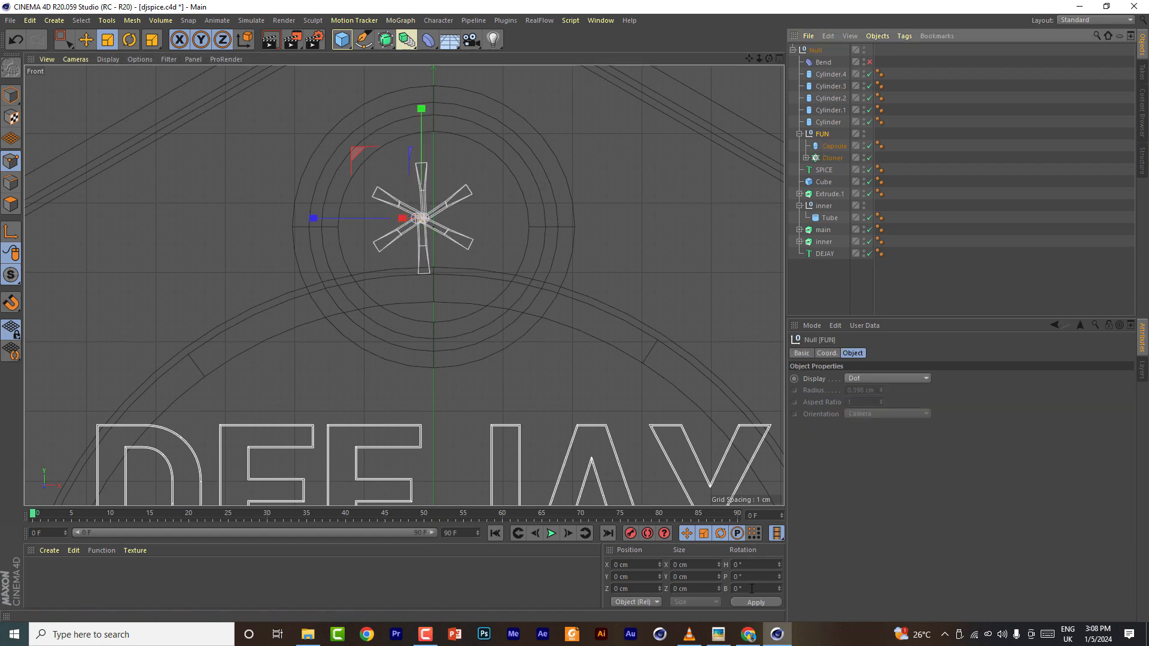
left_click(780, 58)
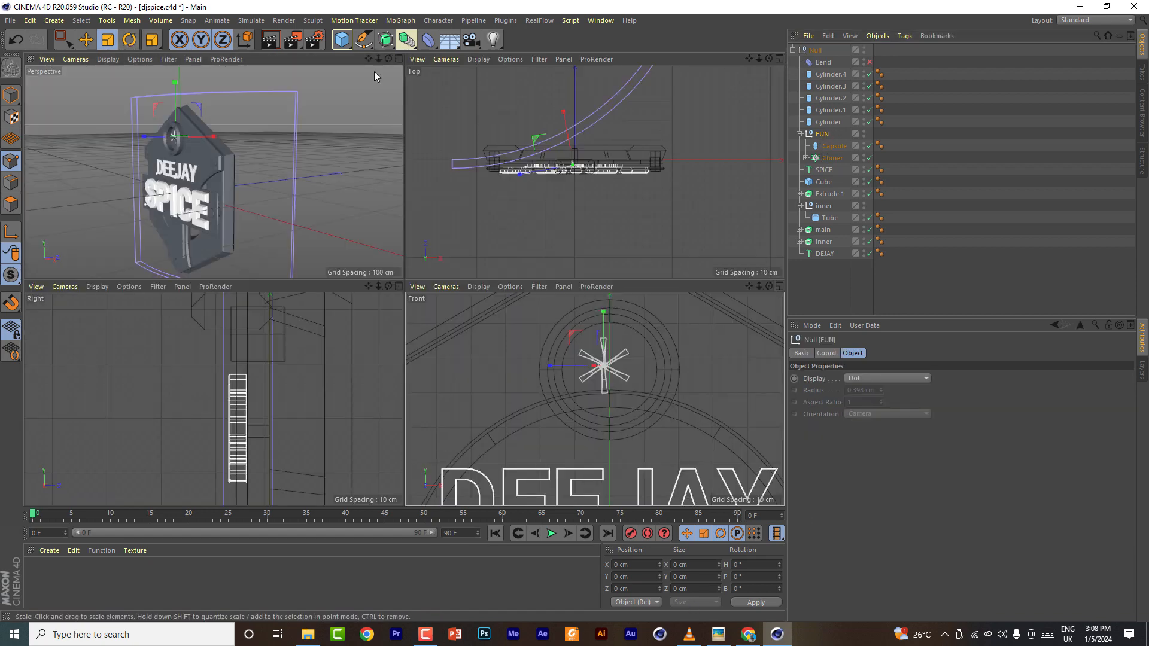
left_click(396, 59)
scroll(350, 221, "up", 6)
left_click_drag(769, 59, 863, 61)
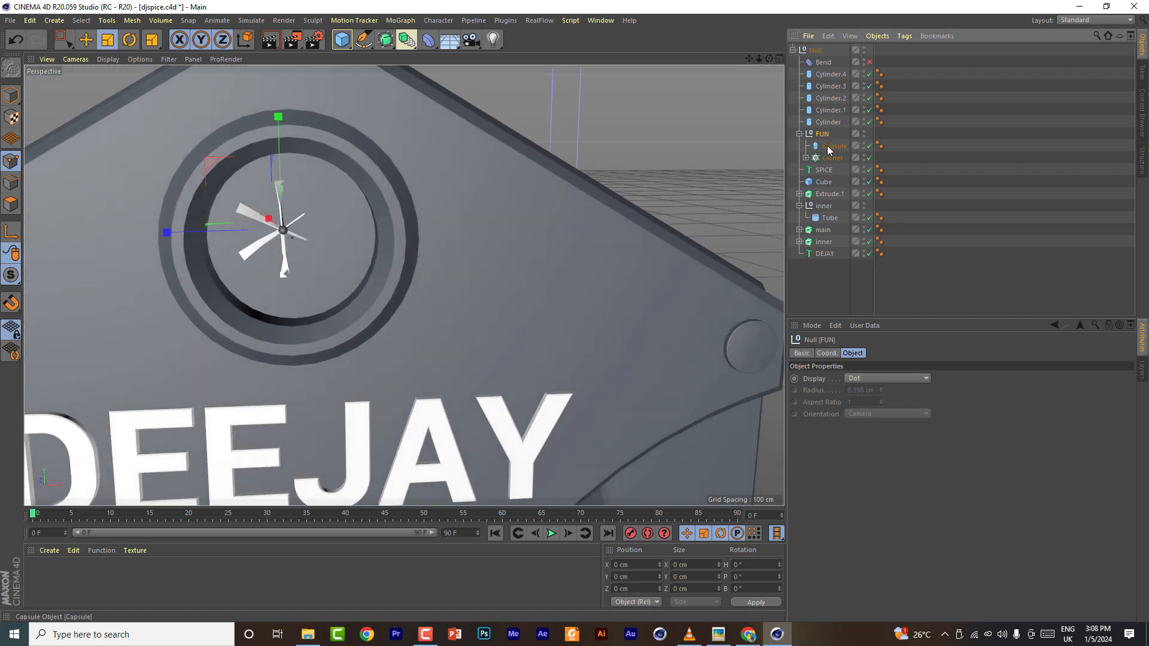
left_click(827, 353)
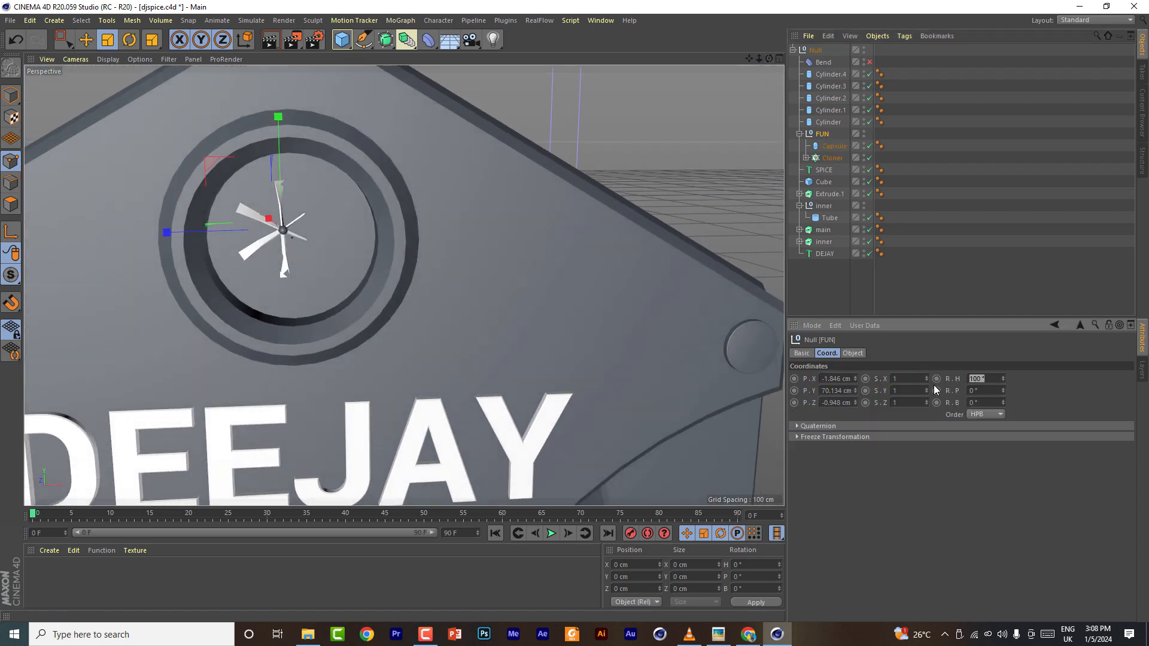
type("0")
left_click(985, 390)
type("90")
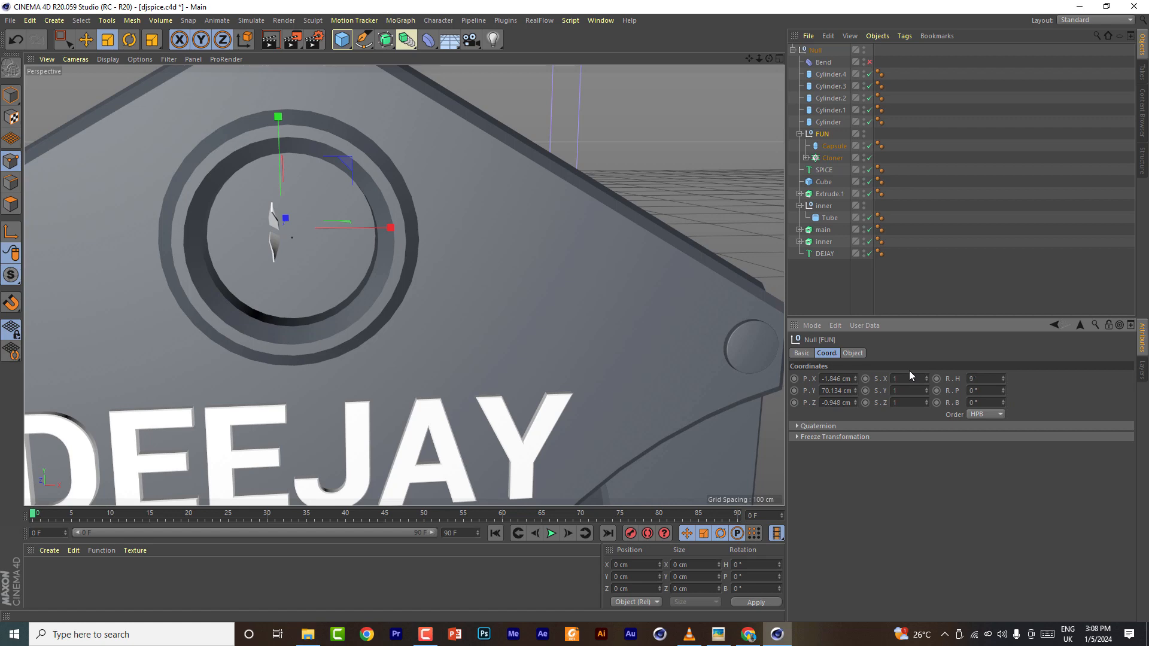
key("Return")
- Scale the FUN group up slightly within the hub ring
left_click(777, 56)
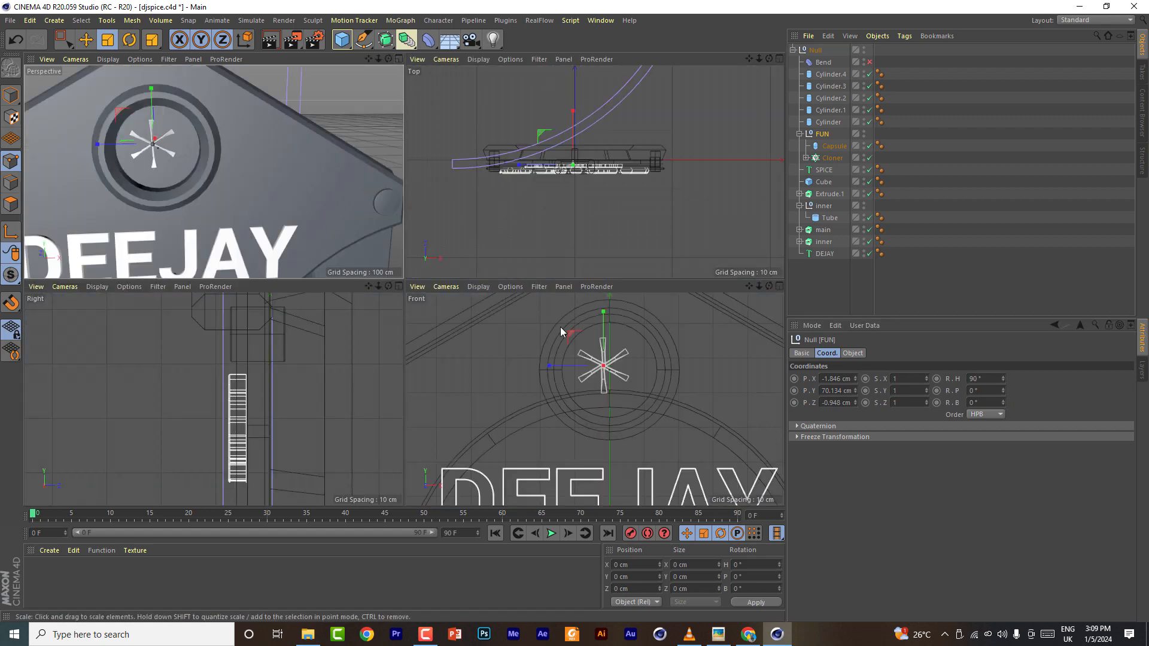
left_click(779, 286)
left_click(86, 40)
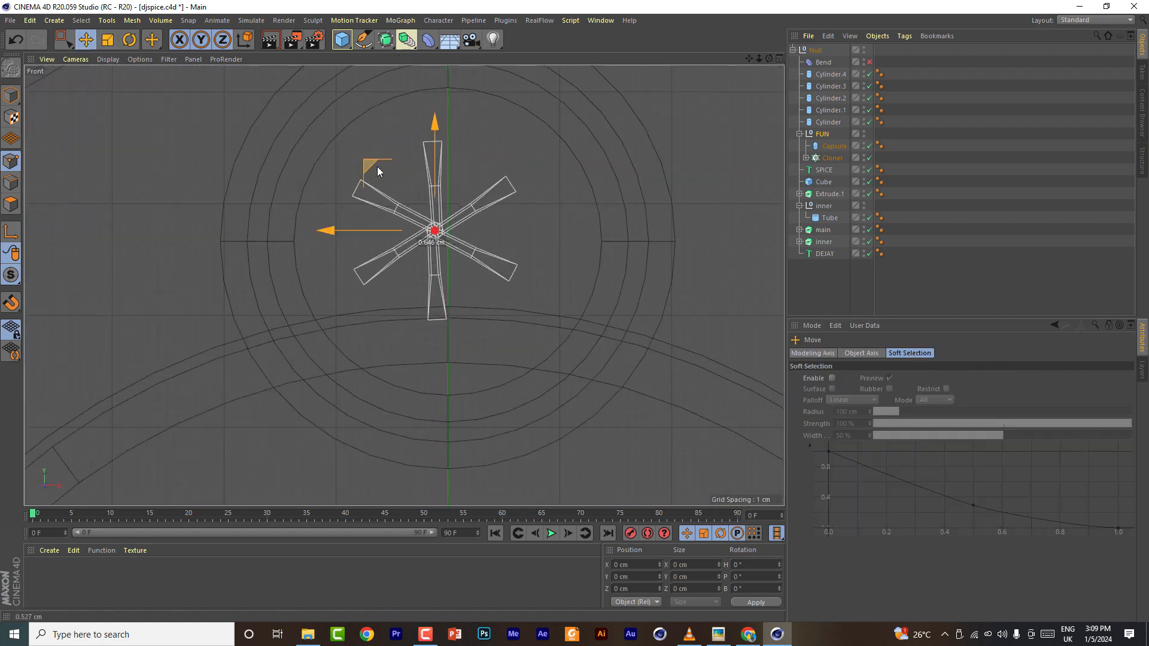
key("t")
left_click_drag(498, 217, 501, 156)
- Nudge the FUN group slightly backward and scale it to about 96%
left_click(780, 58)
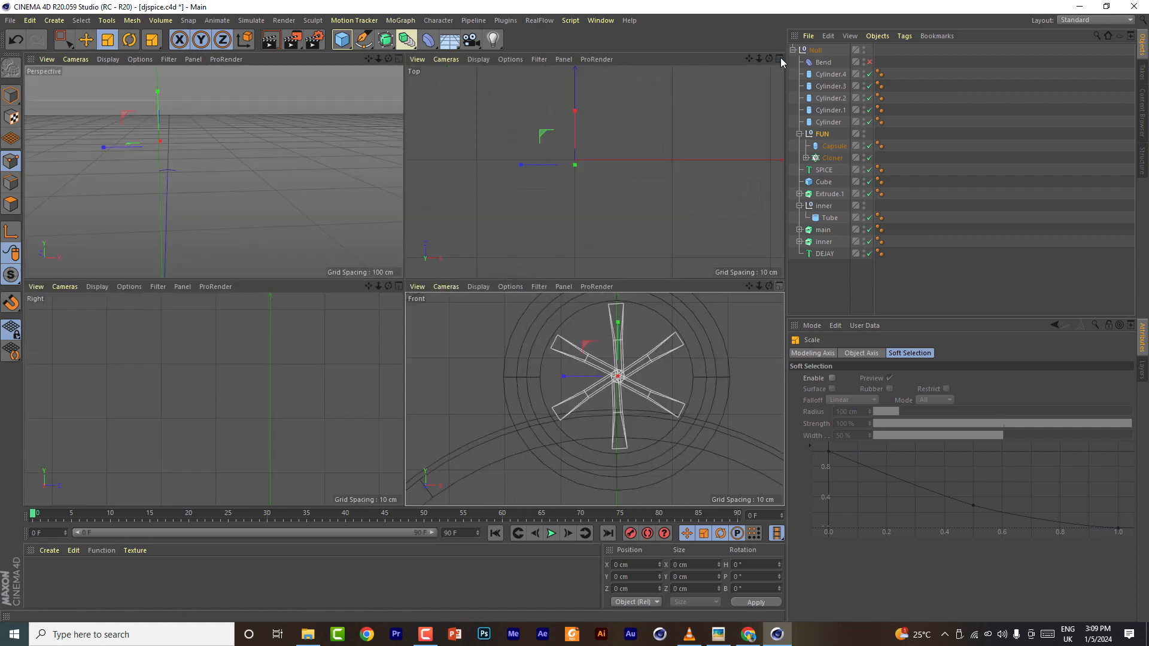
left_click(86, 40)
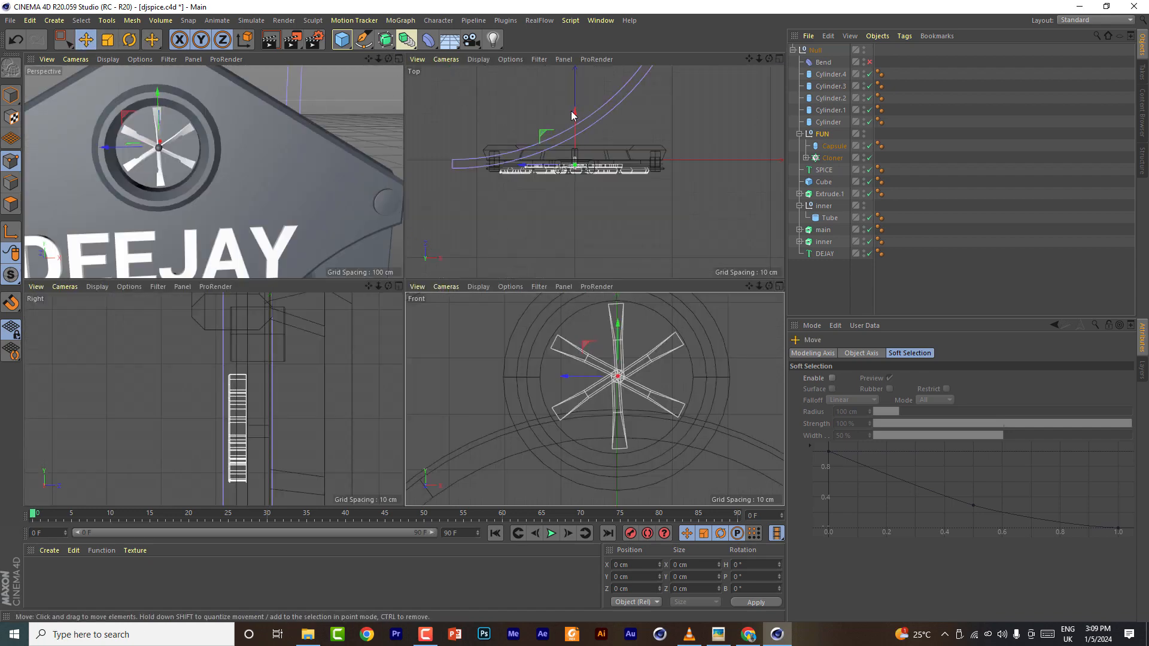
left_click_drag(574, 111, 576, 116)
key("t")
left_click_drag(158, 108, 160, 132)
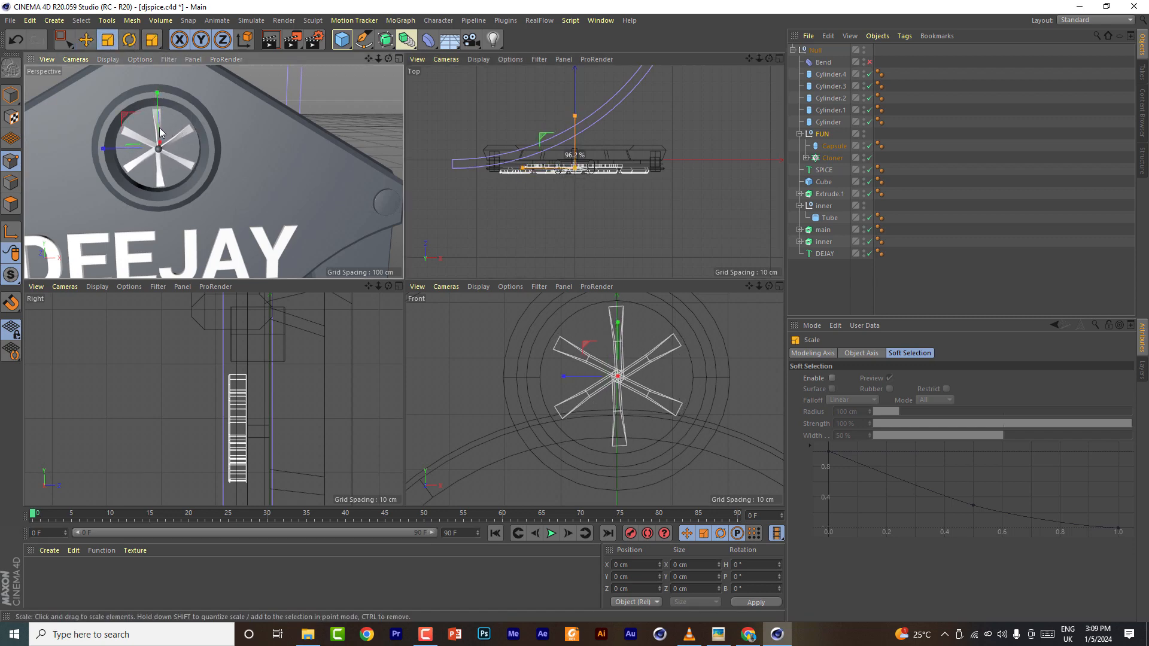
- Select the Cloner's Cube blade and scale it up to widen the blades
left_click(806, 158)
left_click(833, 170)
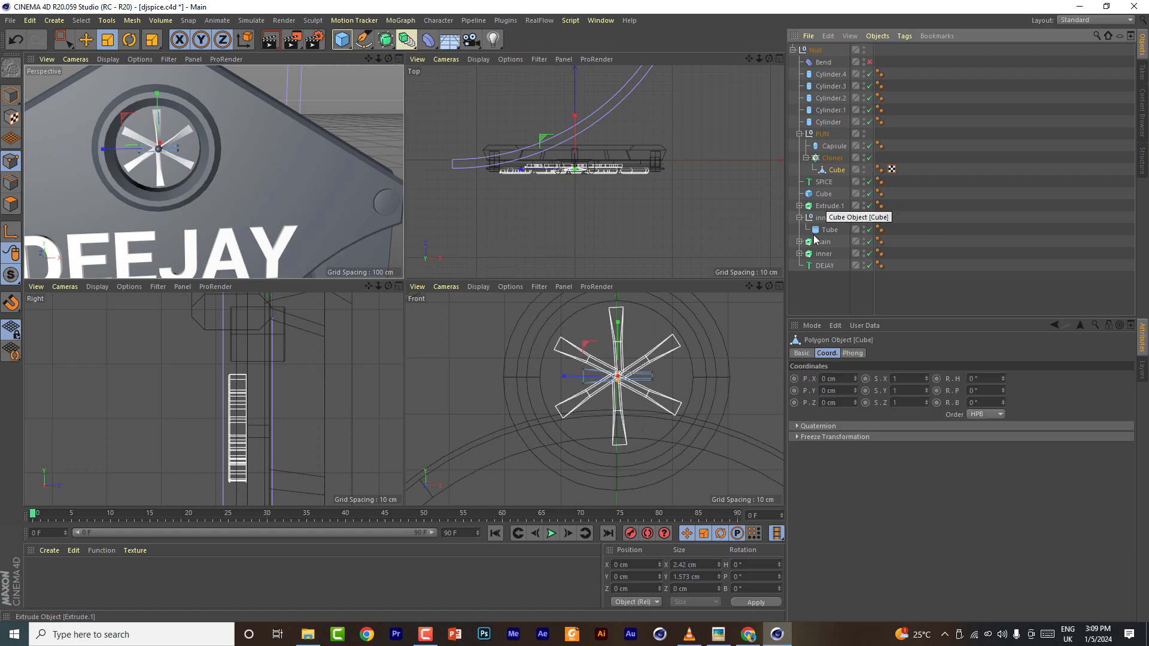
scroll(607, 383, "up", 5)
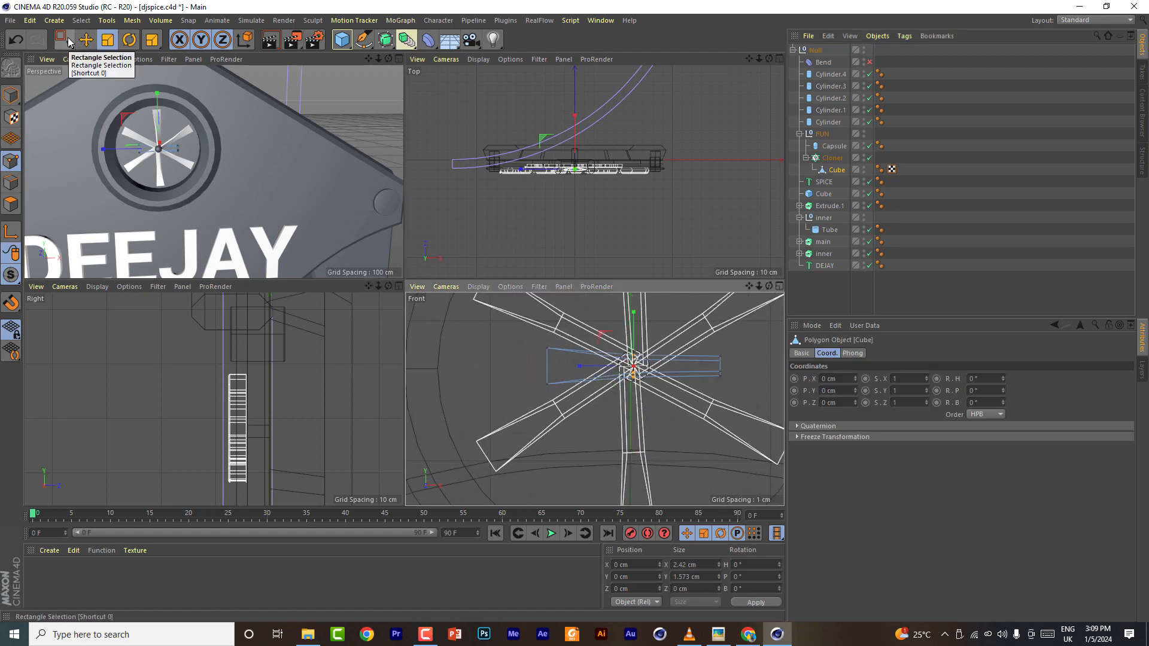
left_click(10, 96)
left_click_drag(634, 313, 636, 293)
scroll(154, 146, "up", 5)
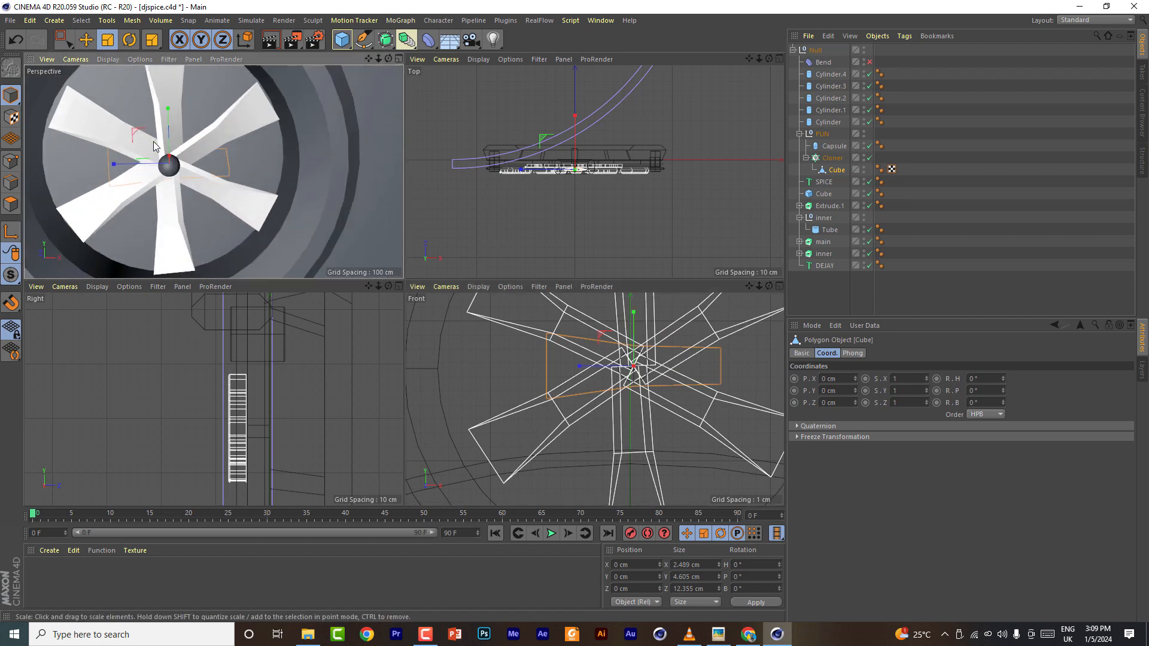
- Save the scene file
left_click_drag(389, 58, 329, 73)
mouse_move(388, 59)
left_mouse_down()
mouse_move(419, 54)
mouse_move(428, 72)
mouse_move(395, 66)
mouse_move(431, 59)
mouse_move(397, 60)
left_mouse_up()
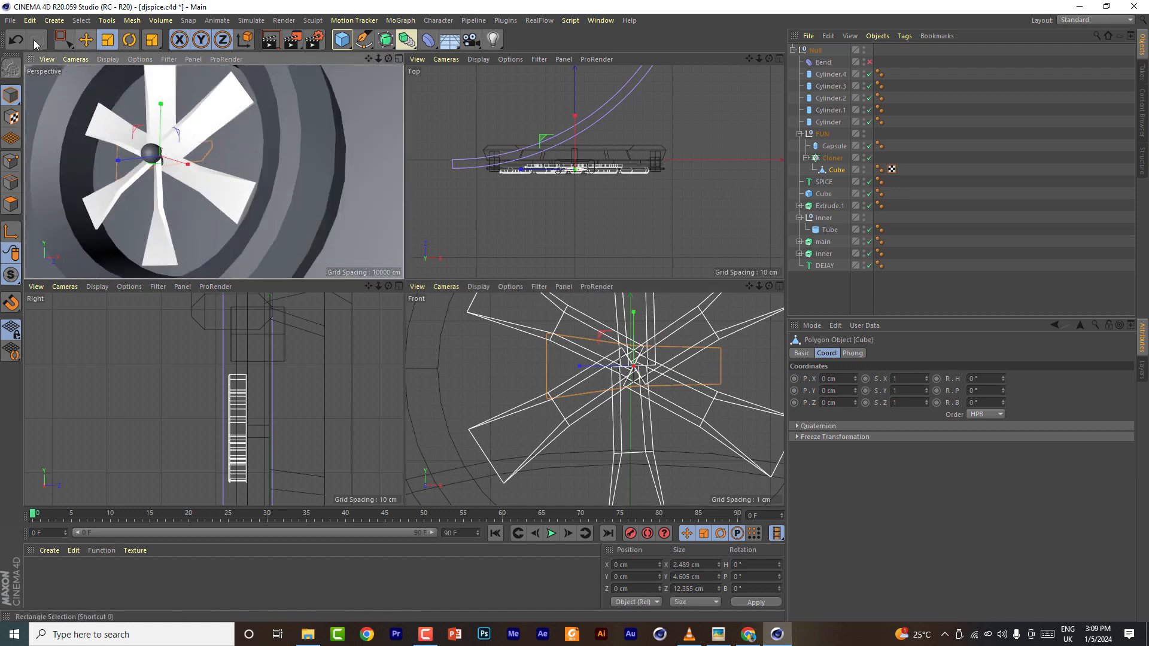
left_click(10, 21)
left_click(34, 117)
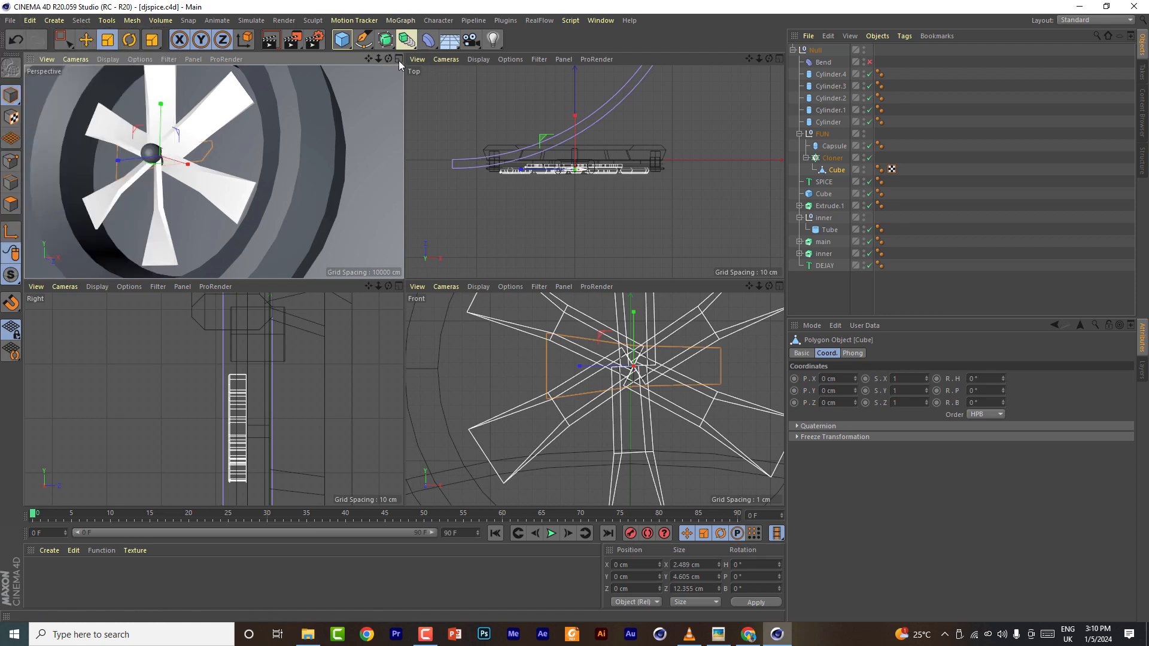
left_click(399, 60)
mouse_move(759, 59)
left_mouse_down()
mouse_move(736, 59)
mouse_move(770, 59)
left_mouse_up()
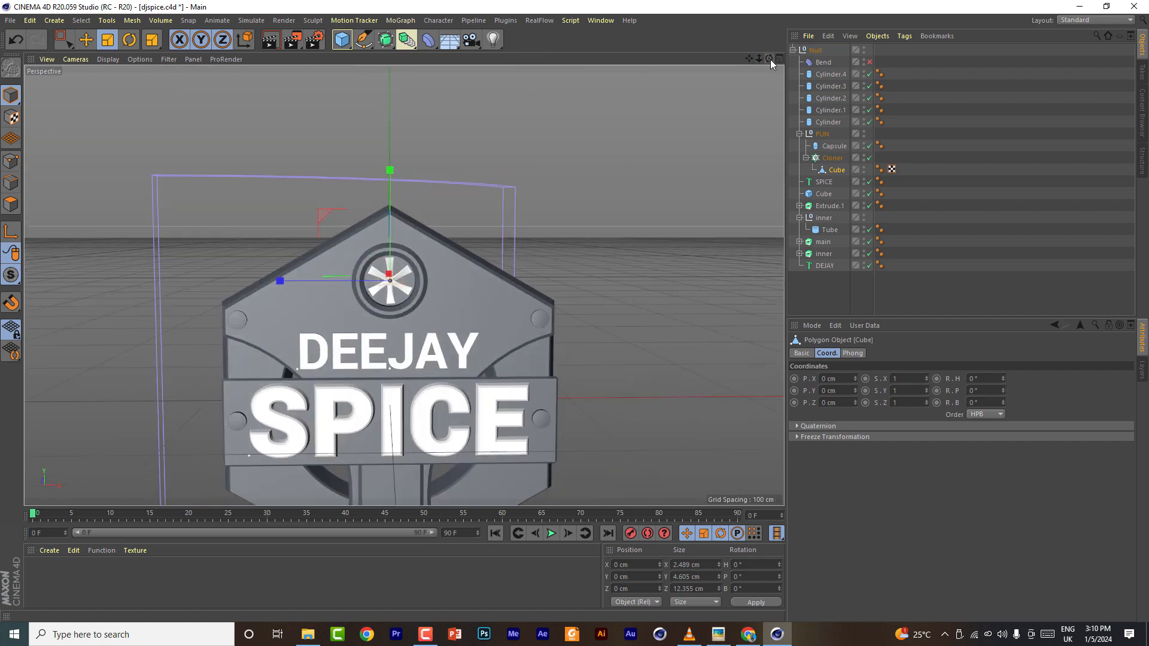
left_click(870, 62)
left_click_drag(749, 59, 772, 68)
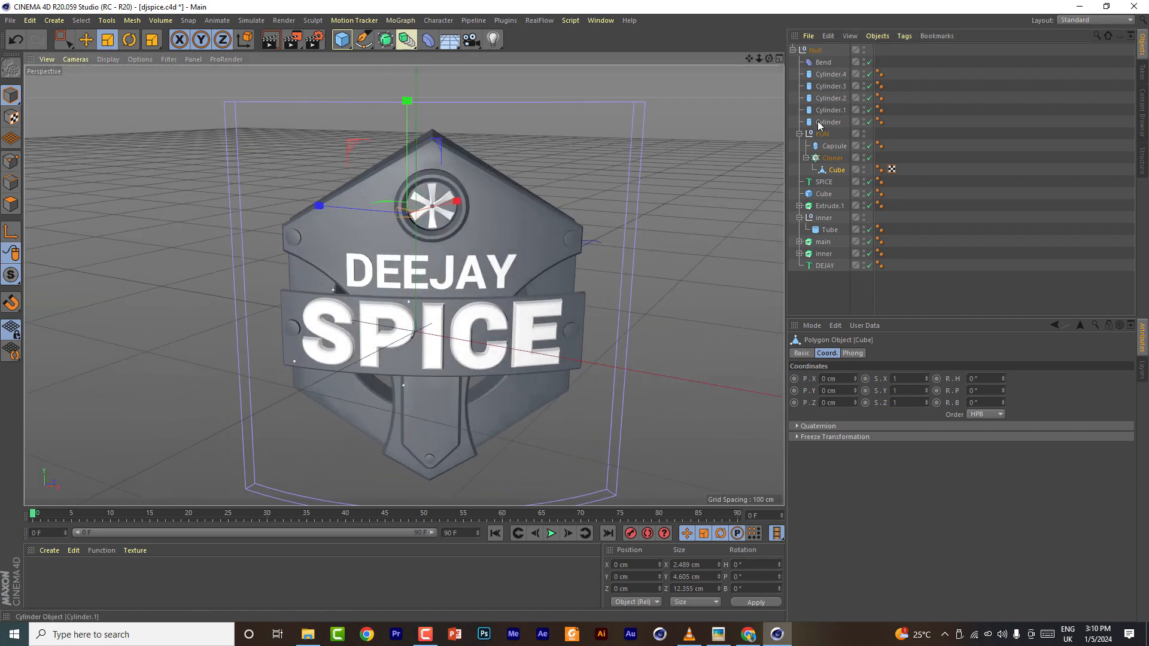
left_click(813, 50)
left_click(793, 50)
left_click(803, 121)
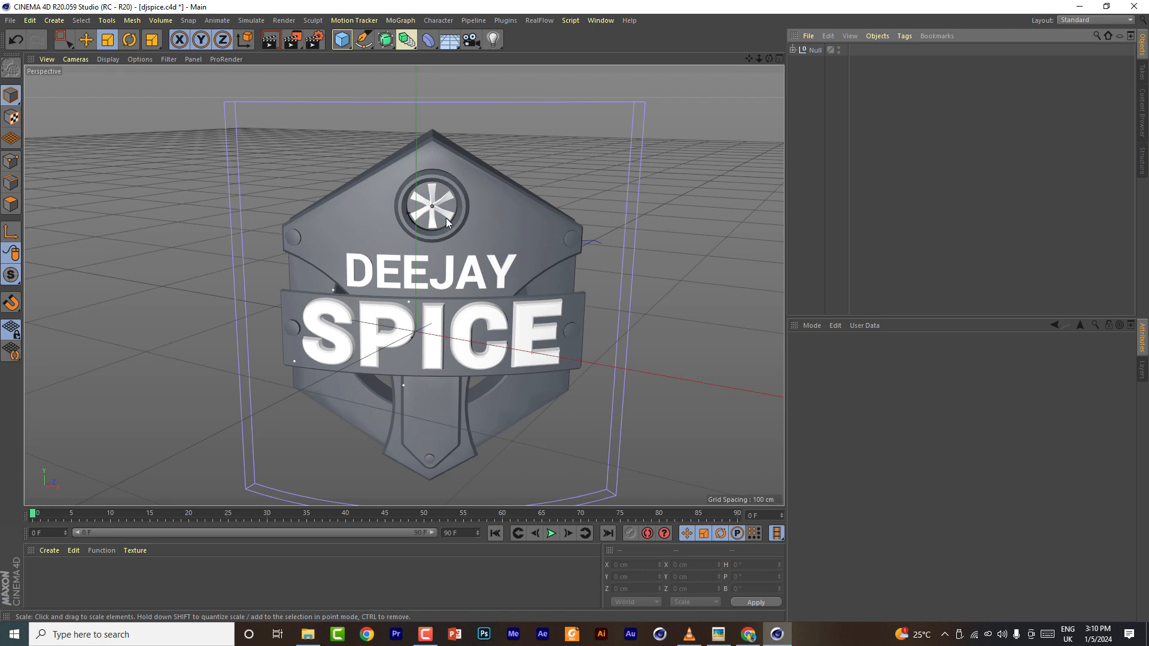
left_click(793, 50)
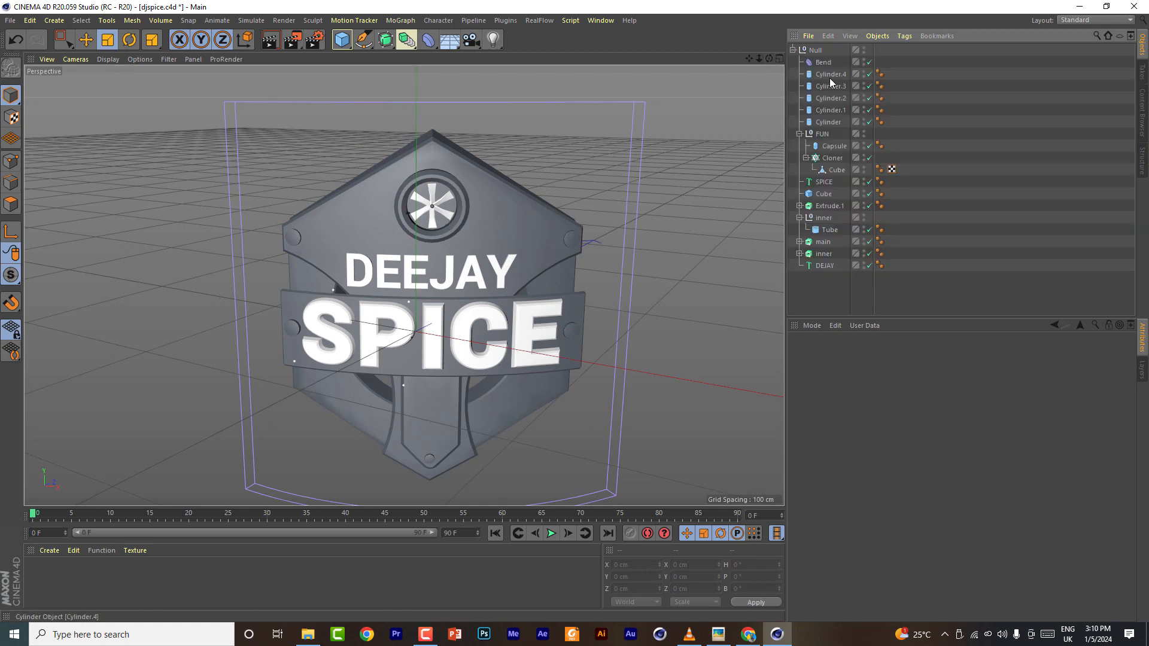
left_click(869, 62)
- Add a Plane inside the FUN group and set its orientation to +Z
left_click(342, 40)
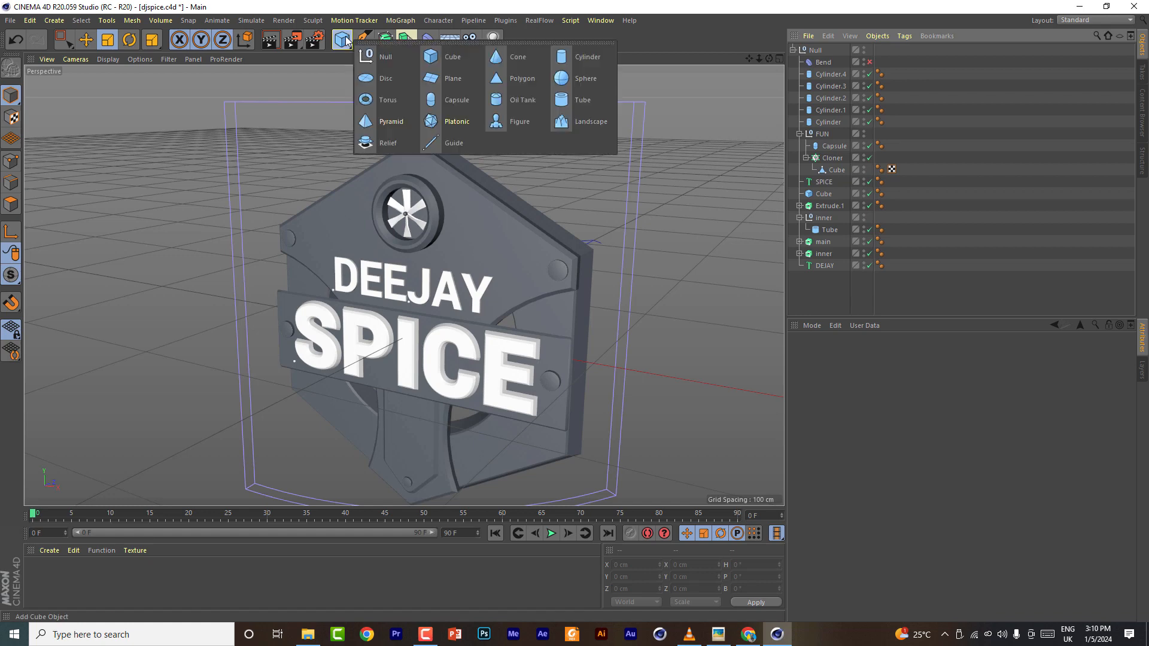
left_click(442, 70)
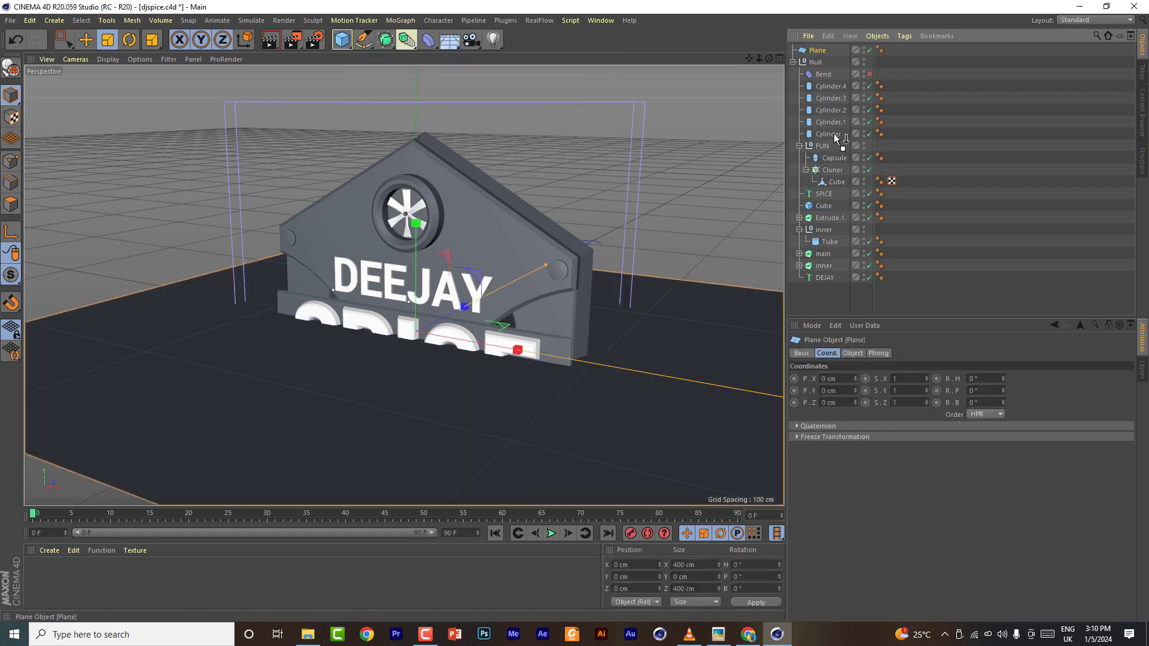
left_click_drag(835, 135, 834, 151)
left_click(853, 353)
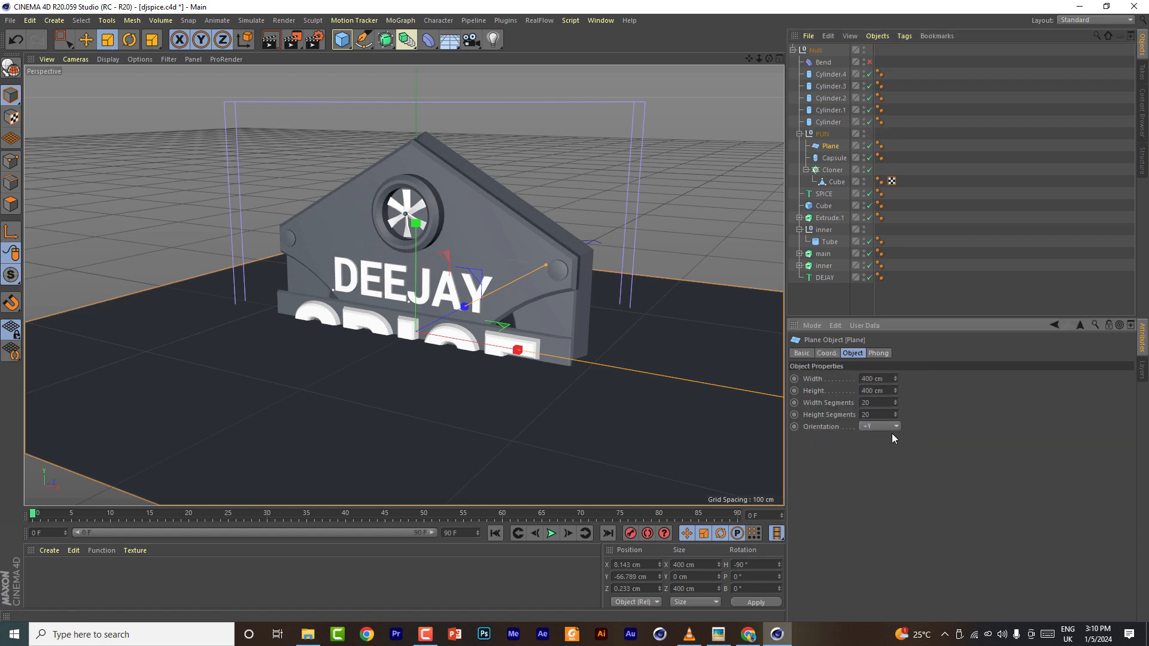
left_click(890, 429)
left_click(881, 490)
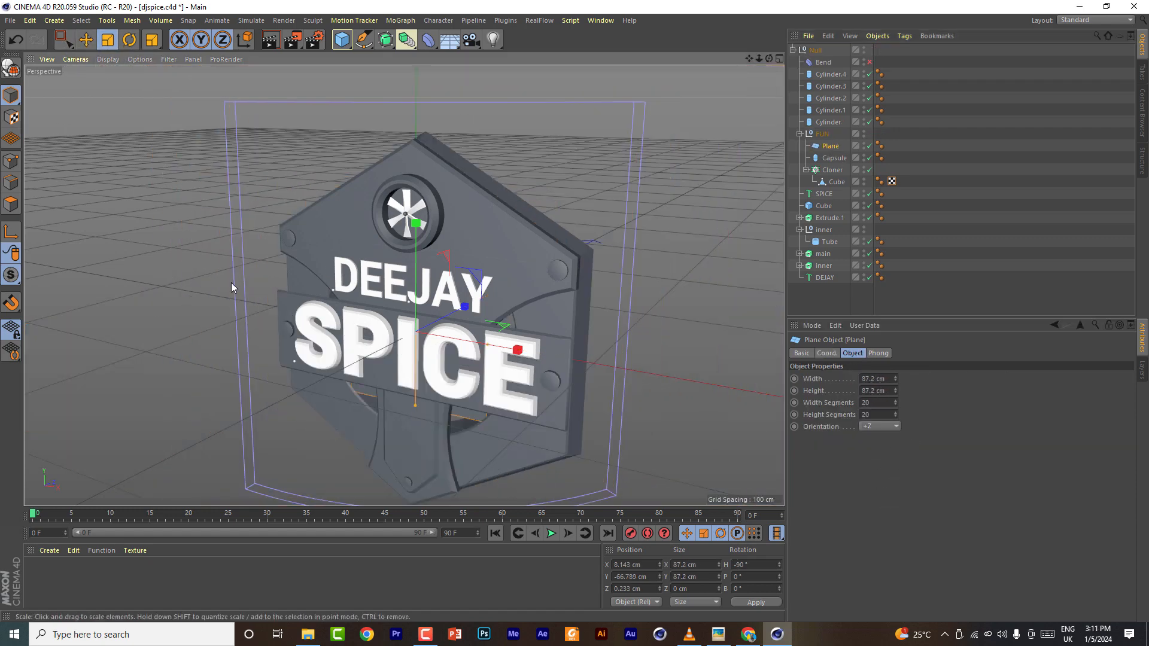
- Move the plane up over the hub ring
scroll(413, 223, "up", 3)
left_click(779, 59)
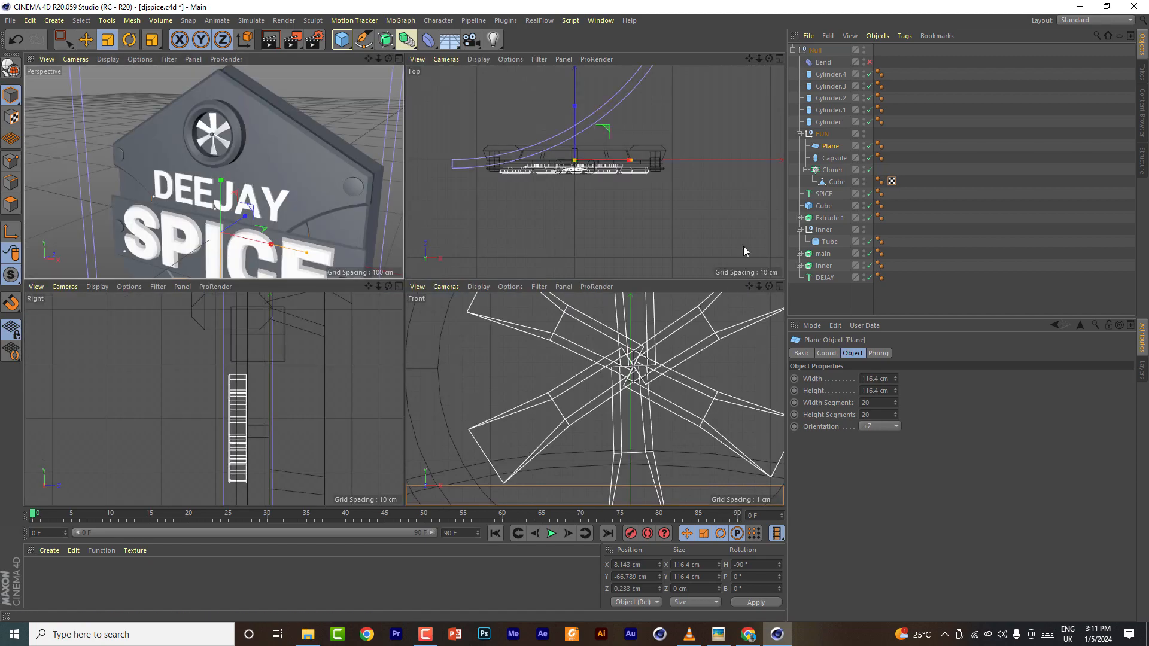
left_click(779, 286)
scroll(587, 279, "down", 8)
left_click_drag(749, 59, 516, 31)
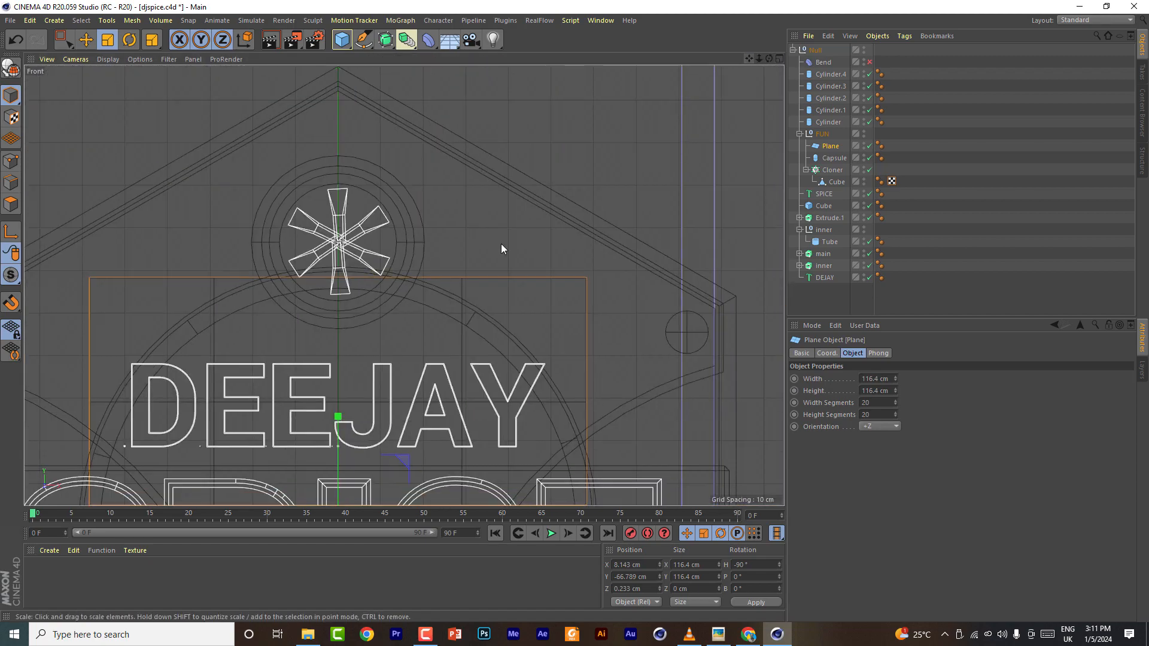
left_click_drag(501, 243, 179, 419)
key("e")
left_click_drag(339, 421, 361, 131)
- Scale the plane to about 28 cm square and center it on the fan hub
key("t")
left_click_drag(449, 279, 202, 268)
scroll(295, 222, "up", 4)
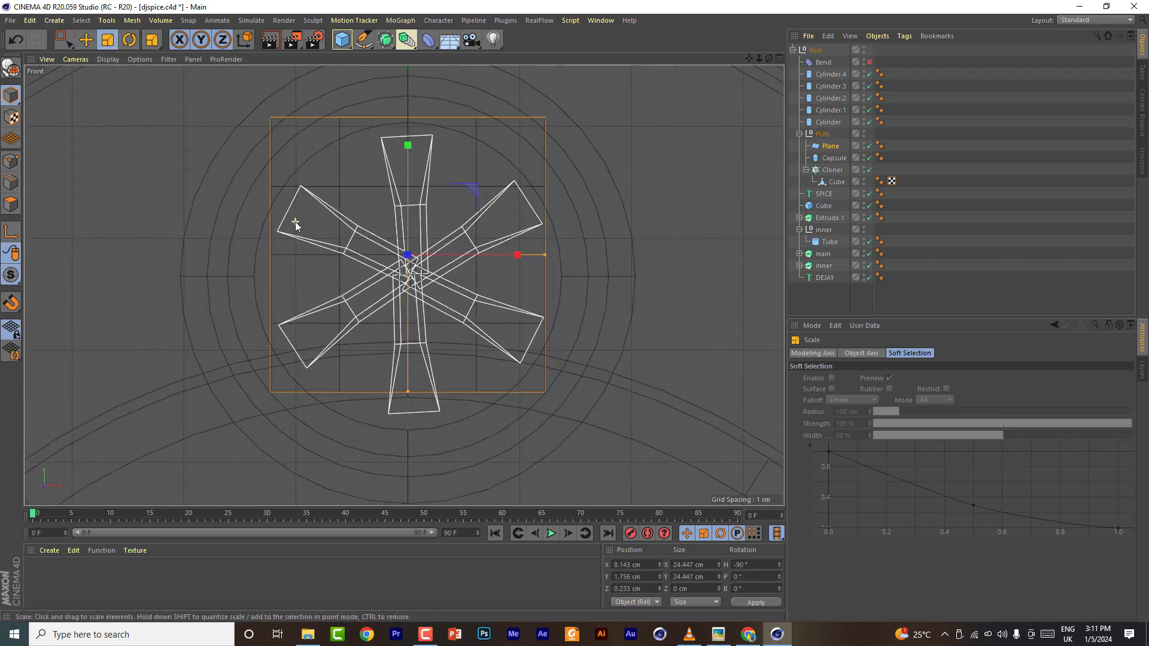
key("e")
left_click_drag(483, 230, 482, 253)
key("t")
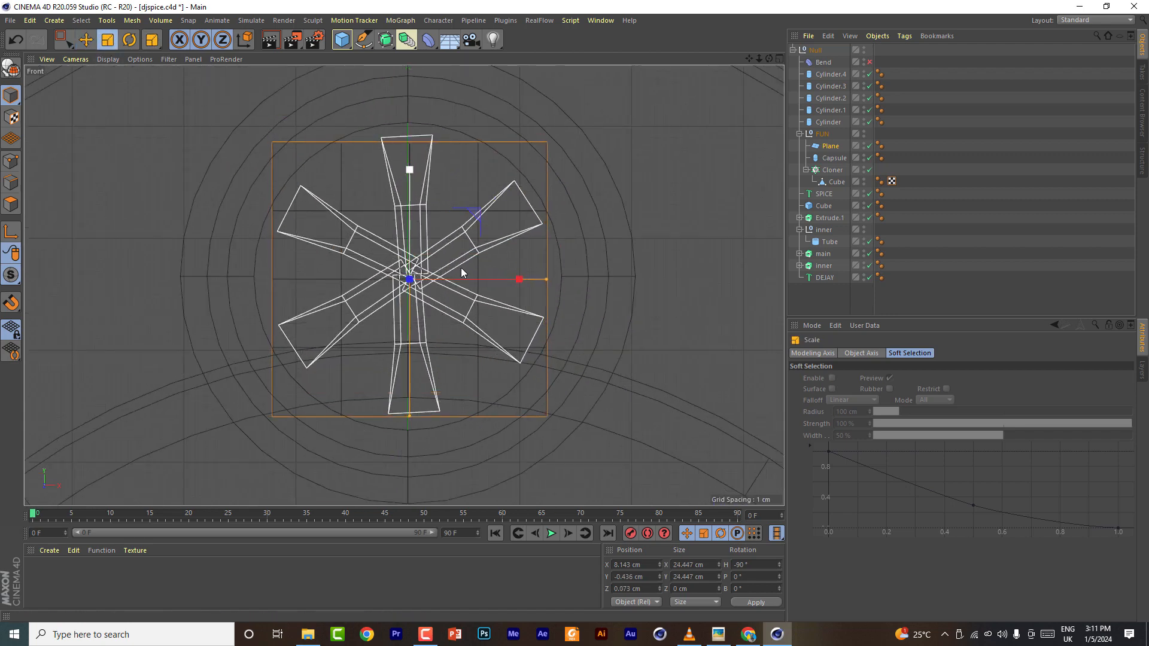
left_click_drag(588, 262, 692, 278)
key("e")
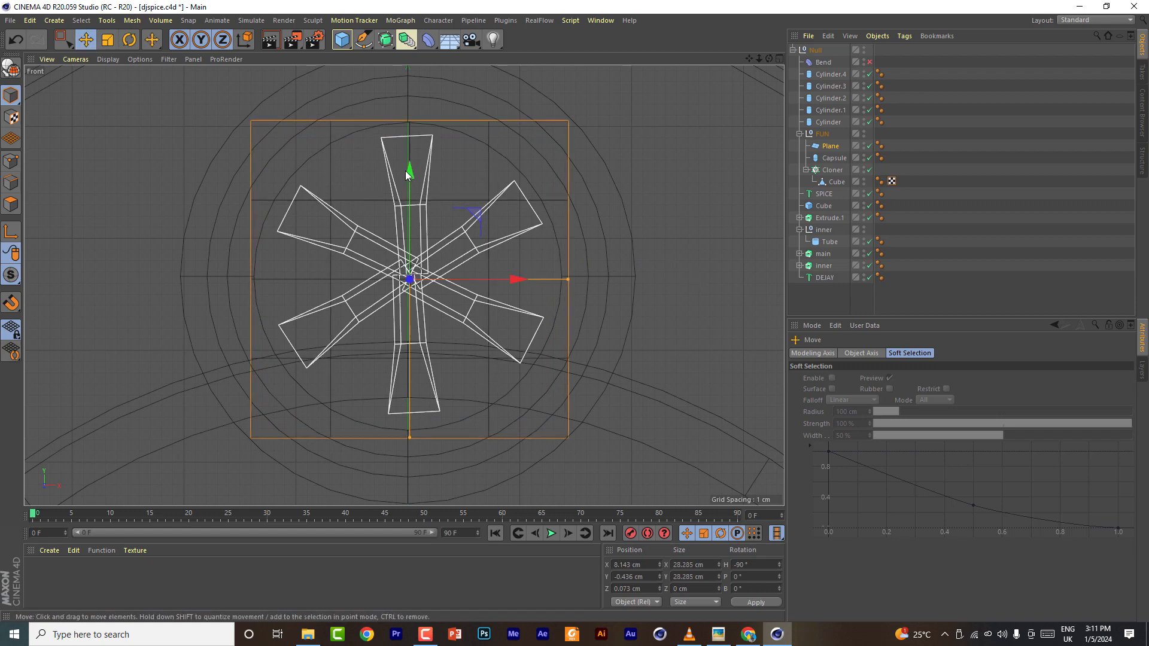
left_click_drag(404, 171, 410, 168)
- Move the plane slightly backward behind the fan blades
left_click(779, 58)
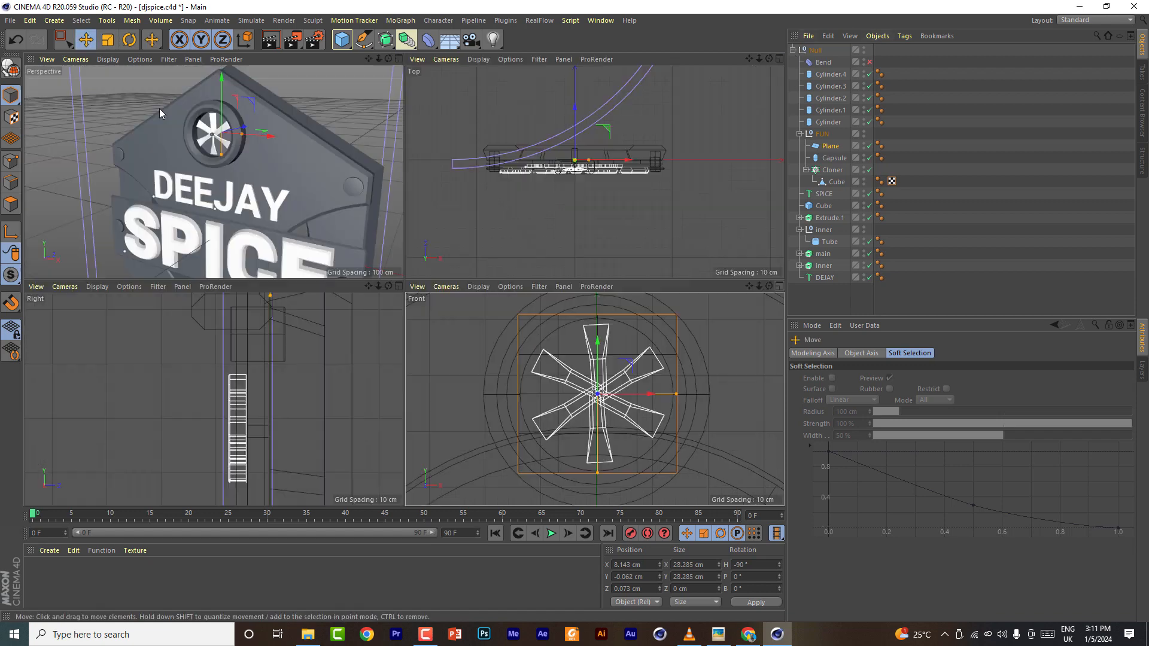
left_click_drag(574, 114, 574, 122)
left_click(398, 59)
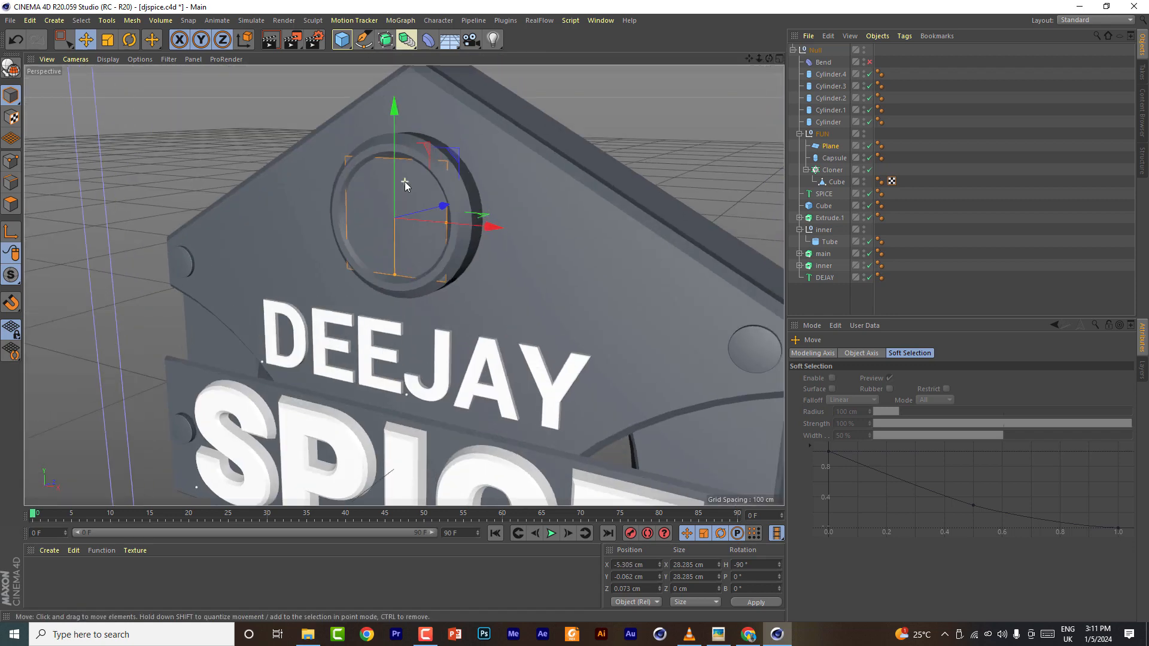
- Switch the viewport display to Gouraud Shading (Lines)
scroll(406, 182, "up", 3)
left_click_drag(769, 59, 820, 56)
left_click(109, 59)
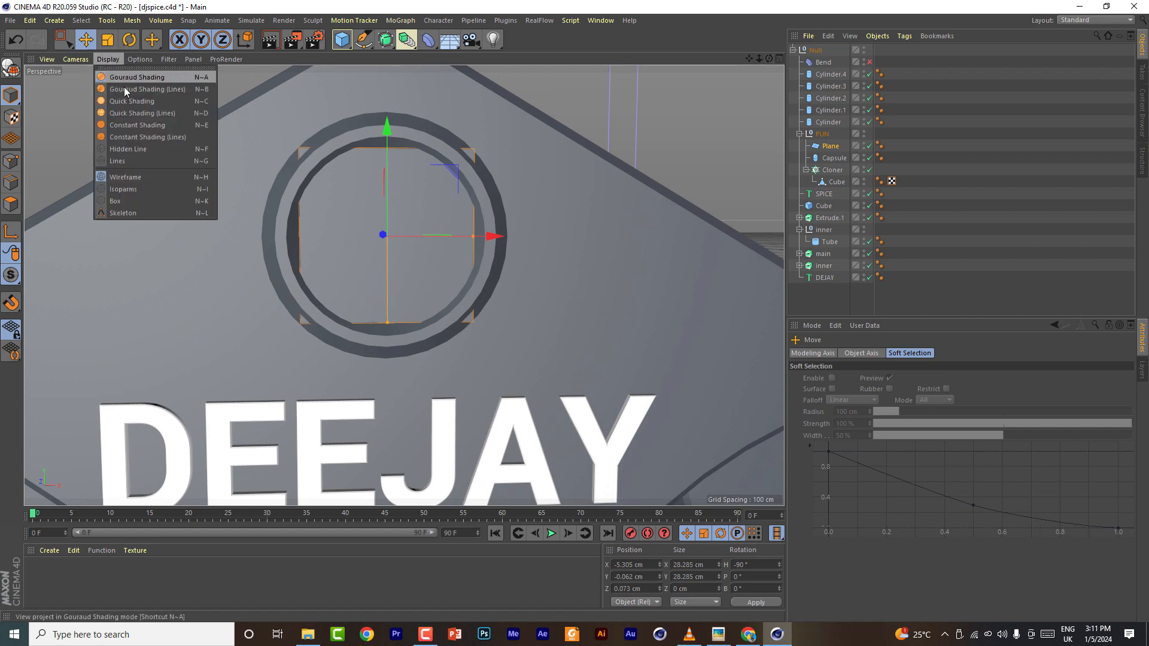
left_click(124, 88)
- Resize the plane to about 33 cm wide and 33 cm tall and enlarge the hub tube's outer radius slightly
left_click_drag(472, 237, 488, 237)
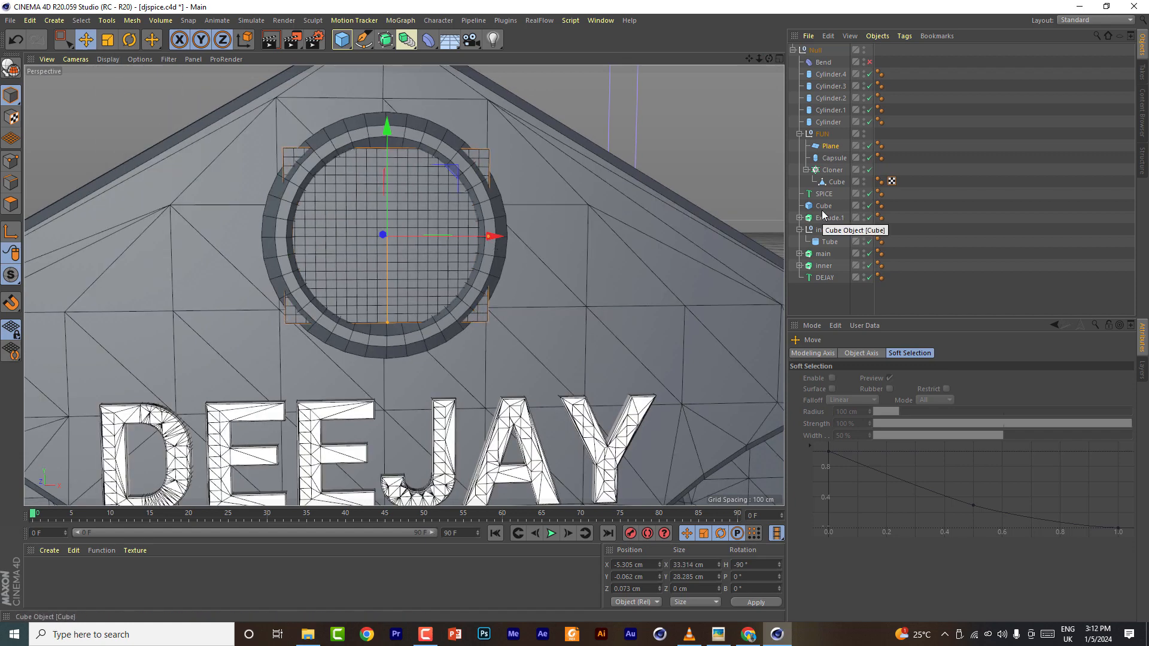
left_click(829, 242)
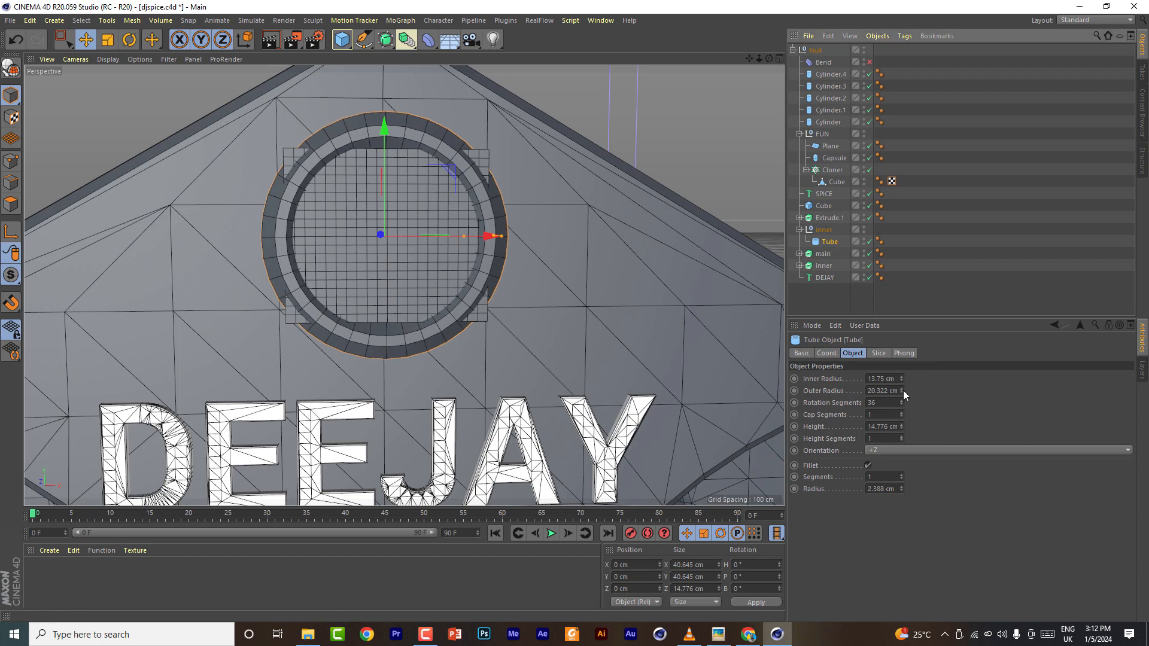
mouse_move(504, 237)
left_mouse_down()
mouse_move(518, 236)
mouse_move(512, 245)
left_mouse_up()
left_click(830, 146)
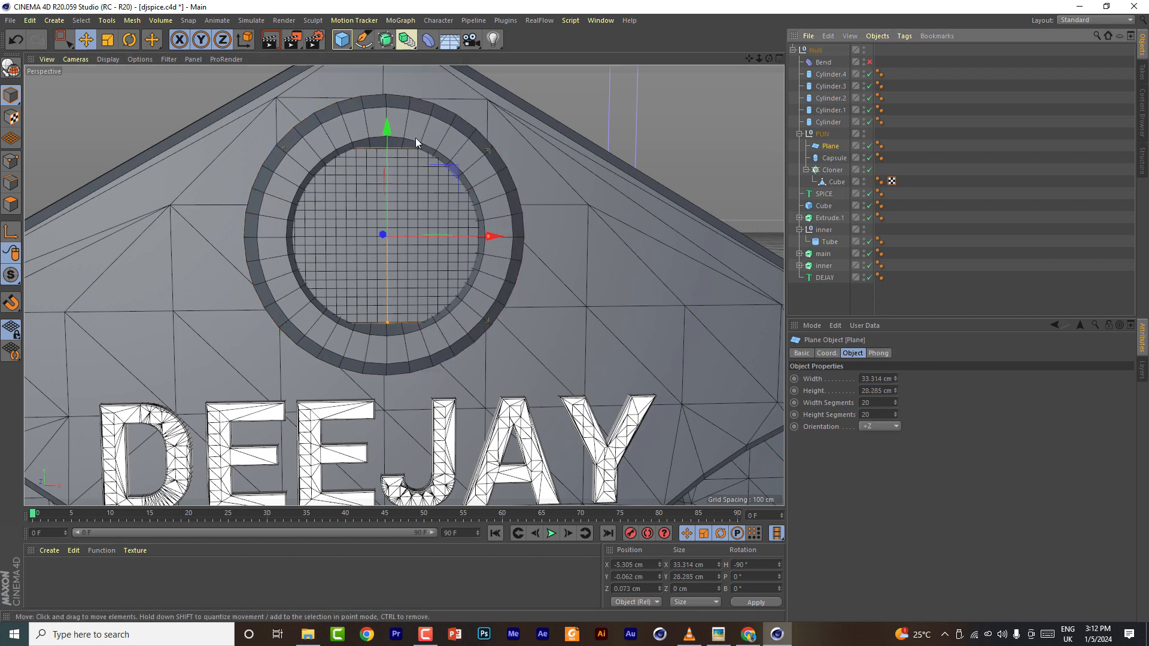
left_click_drag(386, 321, 385, 335)
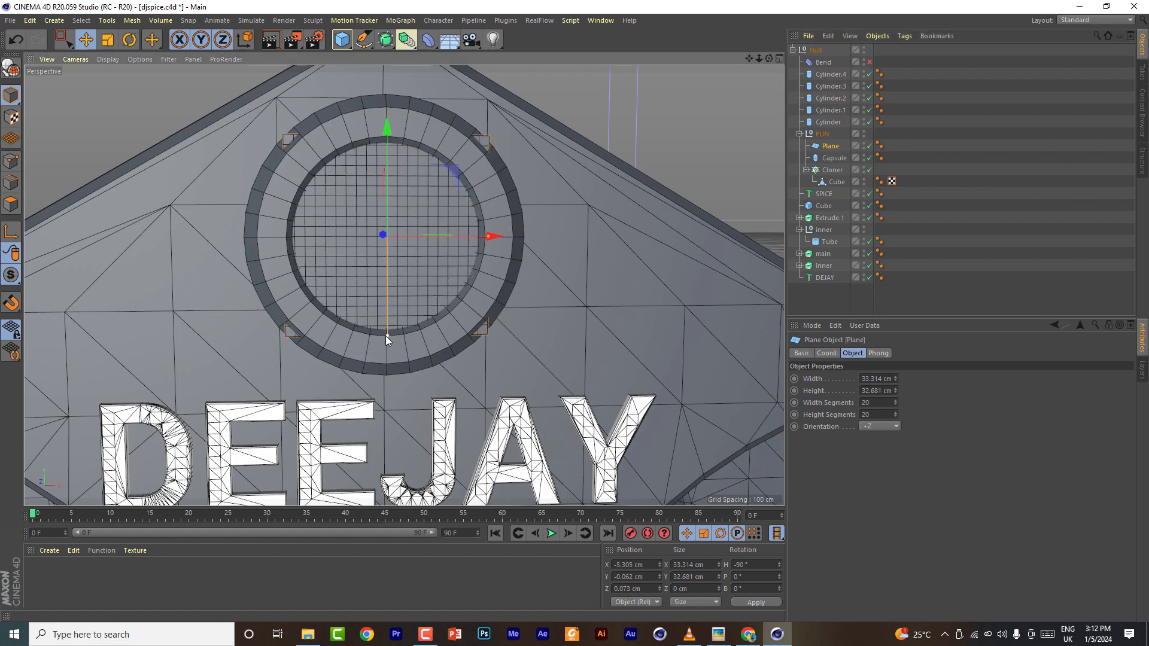
- Set the plane's width and height segments to 10
left_click(779, 58)
left_click(400, 62)
left_click_drag(759, 59, 788, 79)
left_click_drag(404, 285, 404, 262, "alt")
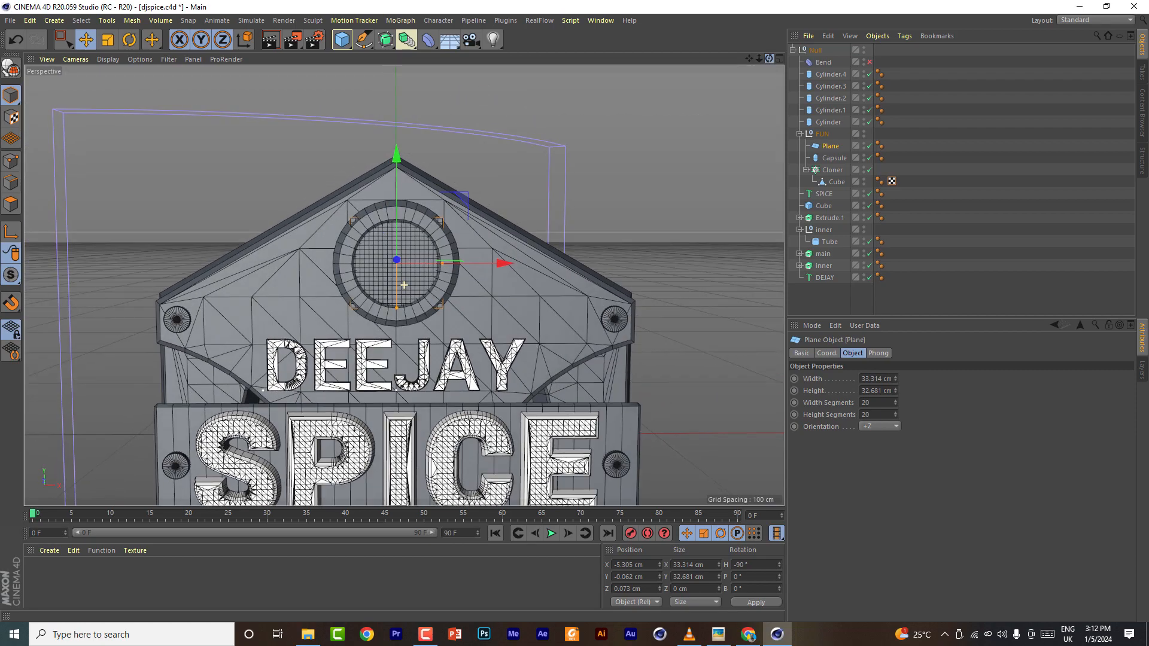
scroll(404, 262, "up", 10)
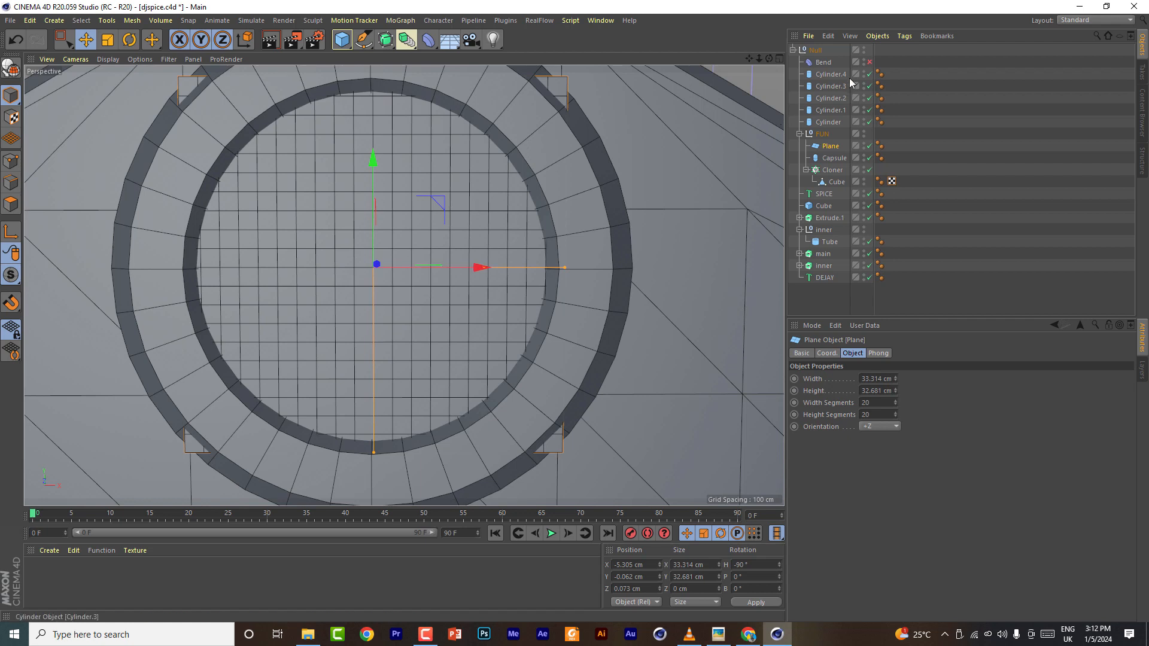
double_click(877, 402)
type("11")
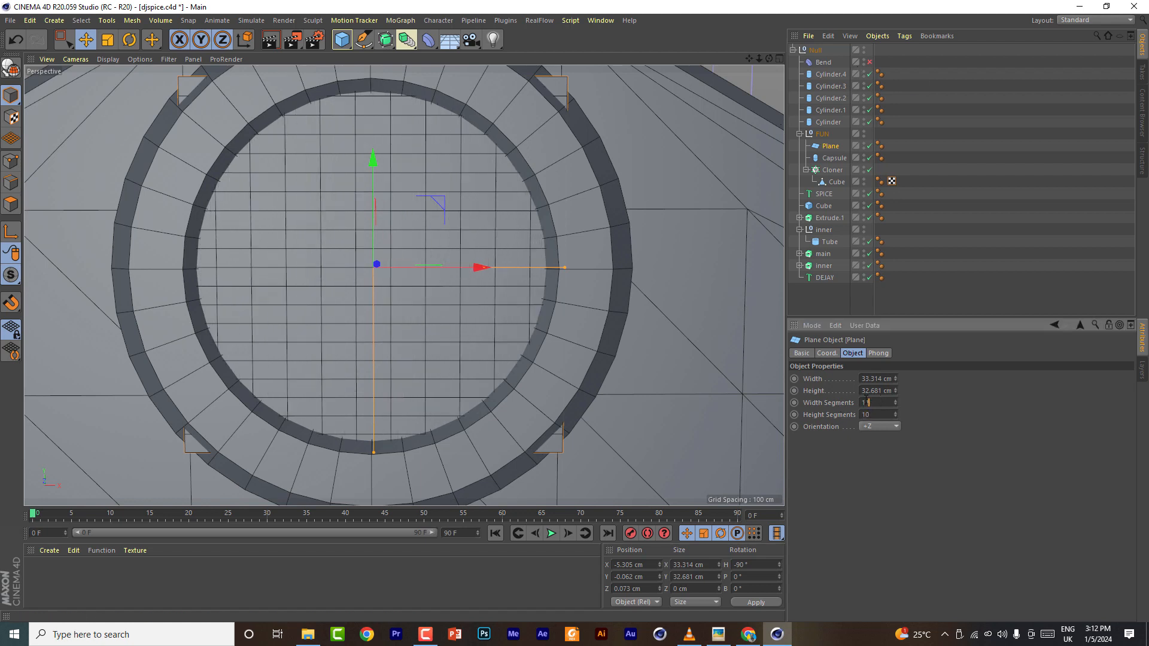
key("BackSpace")
type("0")
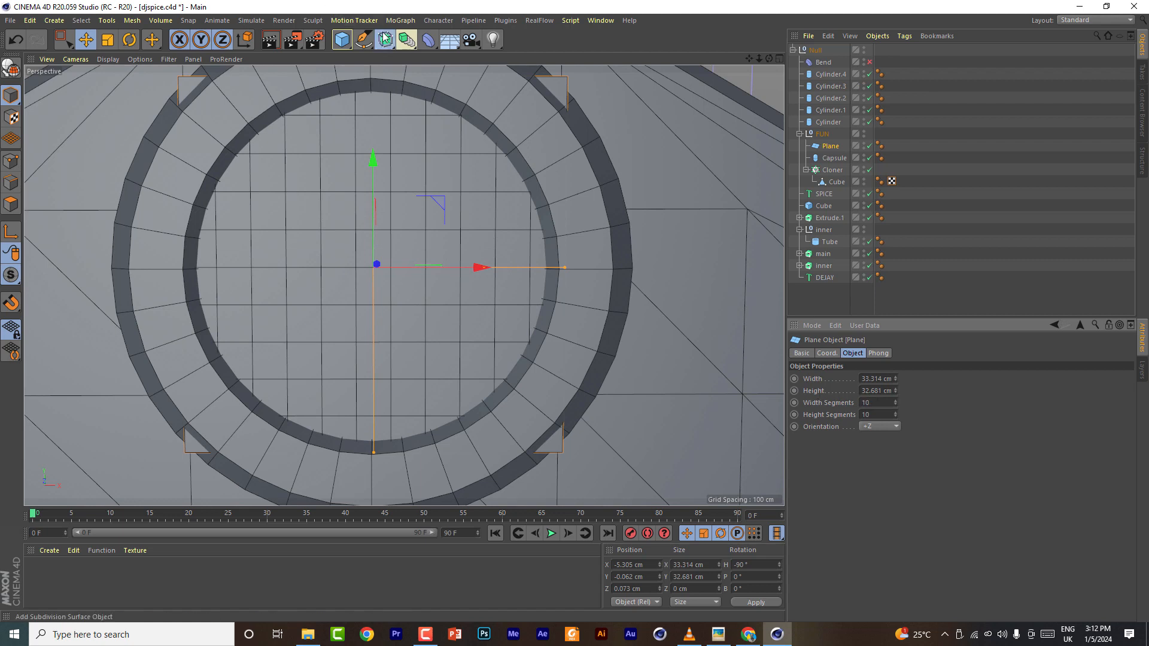
- Add an Atom Array and place the plane inside it
left_click(429, 40)
left_click(429, 40)
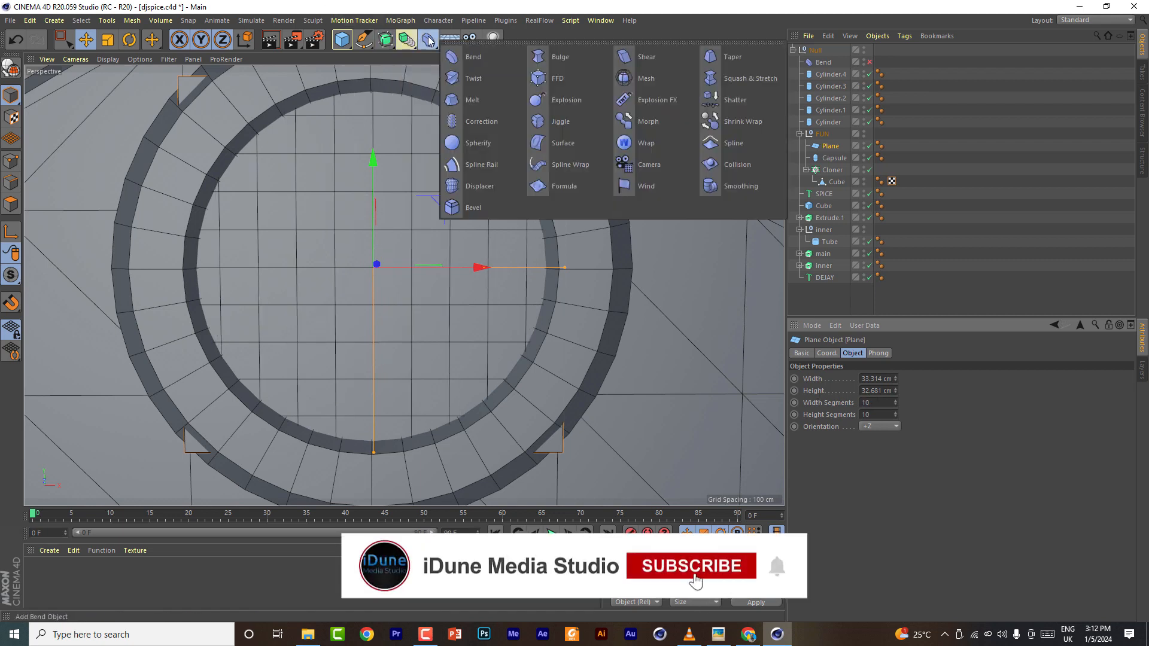
left_click(407, 40)
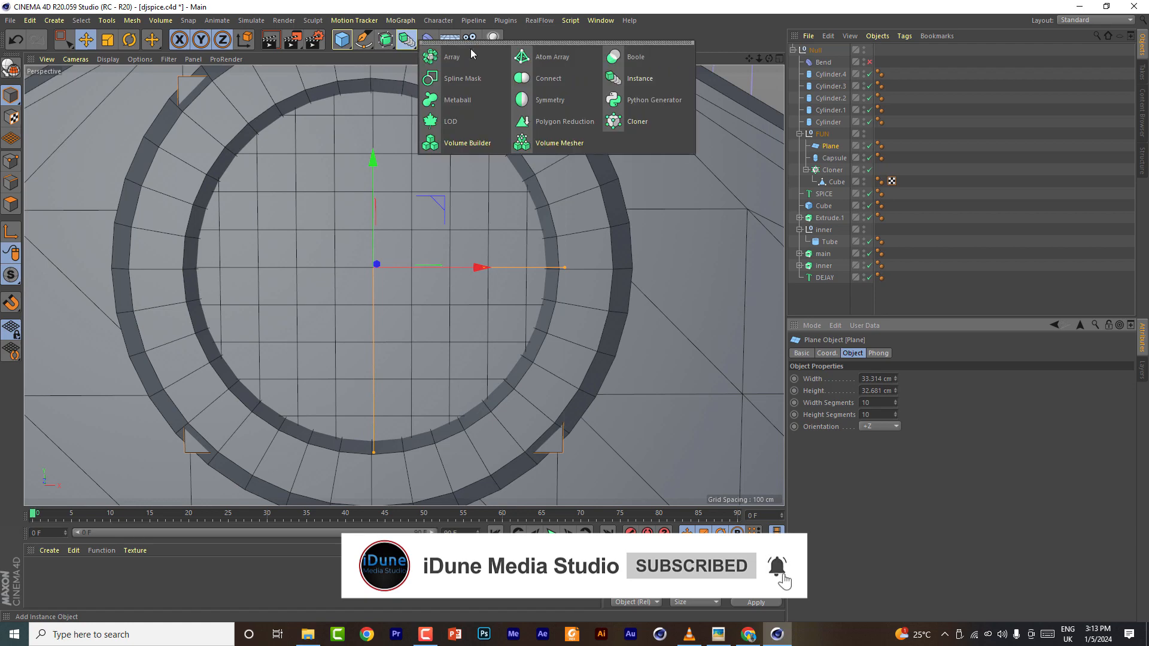
left_click(524, 57, "alt")
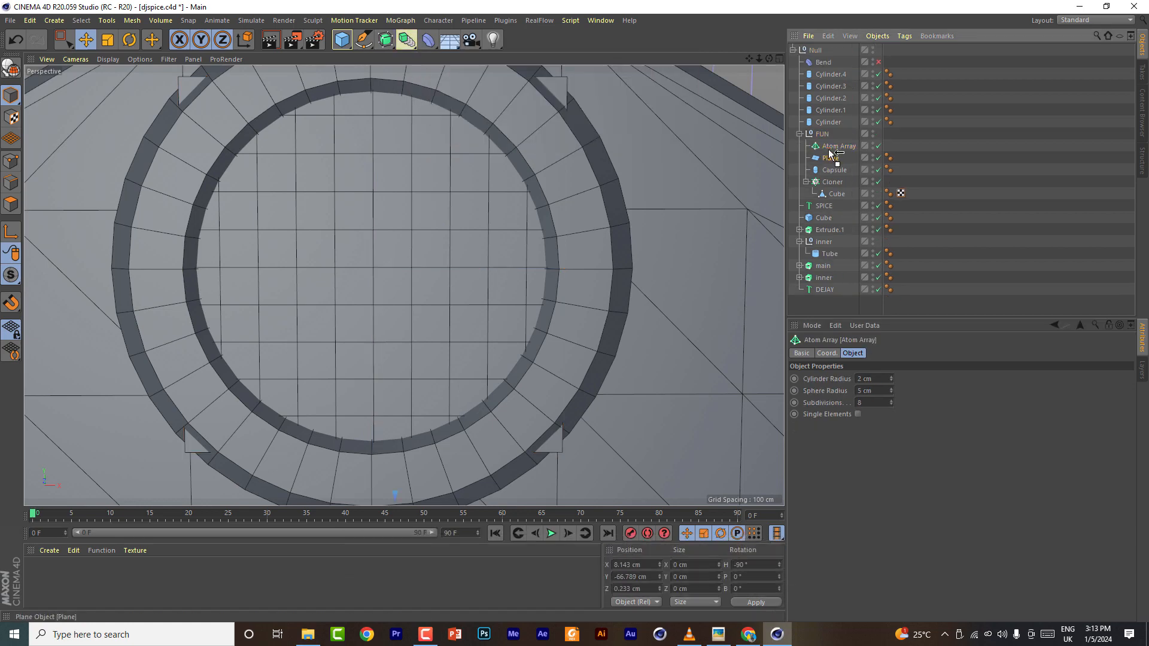
left_click(838, 146)
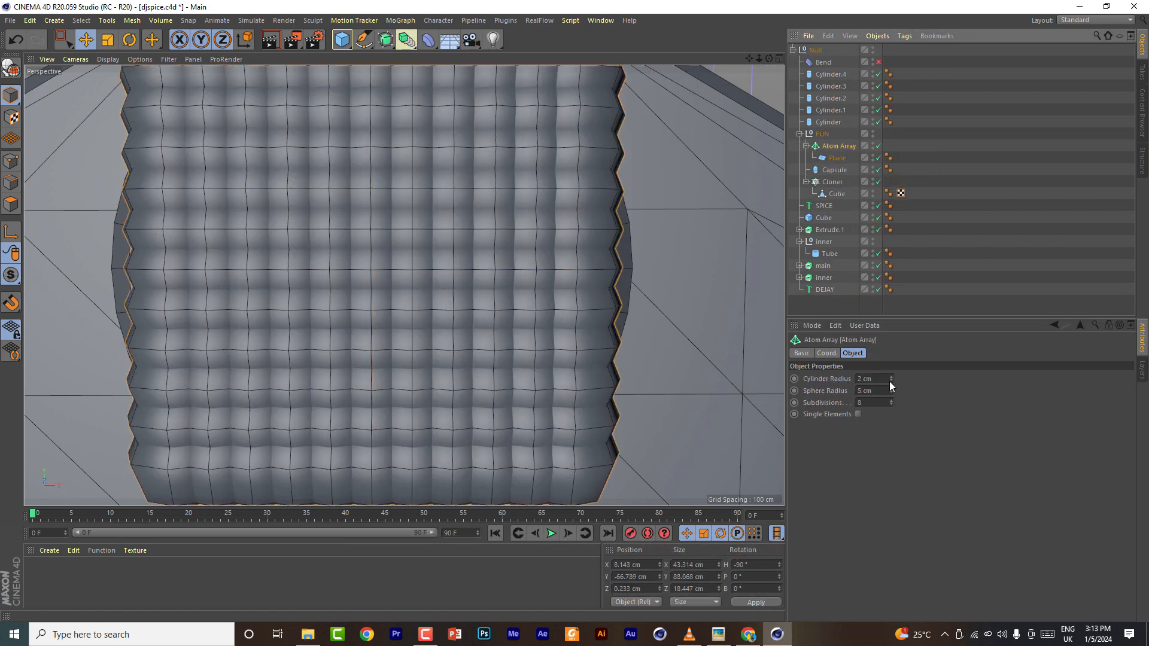
- Reduce the Atom Array's cylinder radius to 0.01 cm and sphere radius to 0.04 cm
left_click_drag(889, 382, 828, 408)
type("1")
left_click(871, 378)
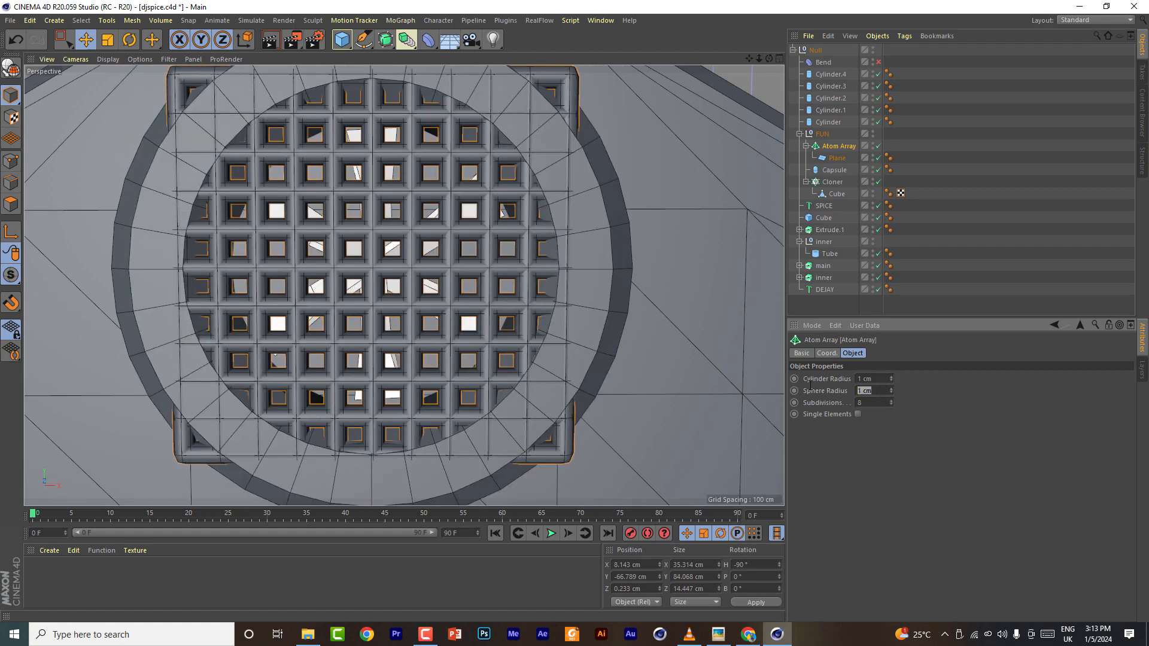
type(".04")
key("Return")
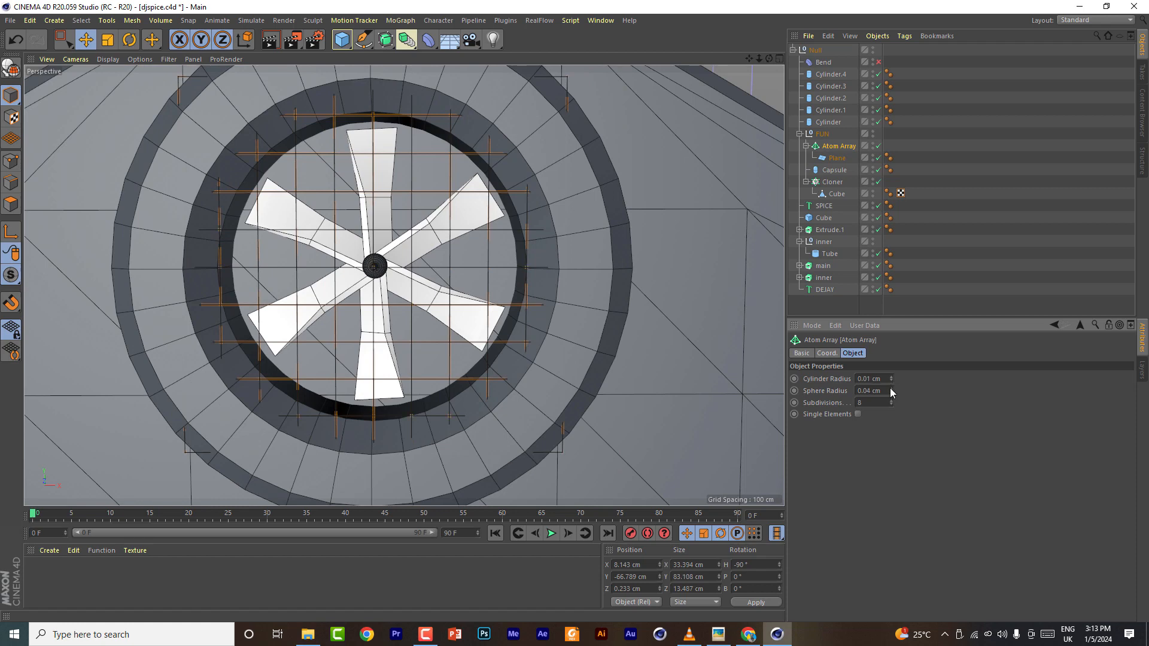
left_click_drag(890, 378, 896, 411)
- Set the plane's width and height segments to 20
left_click(837, 158)
left_click(866, 403)
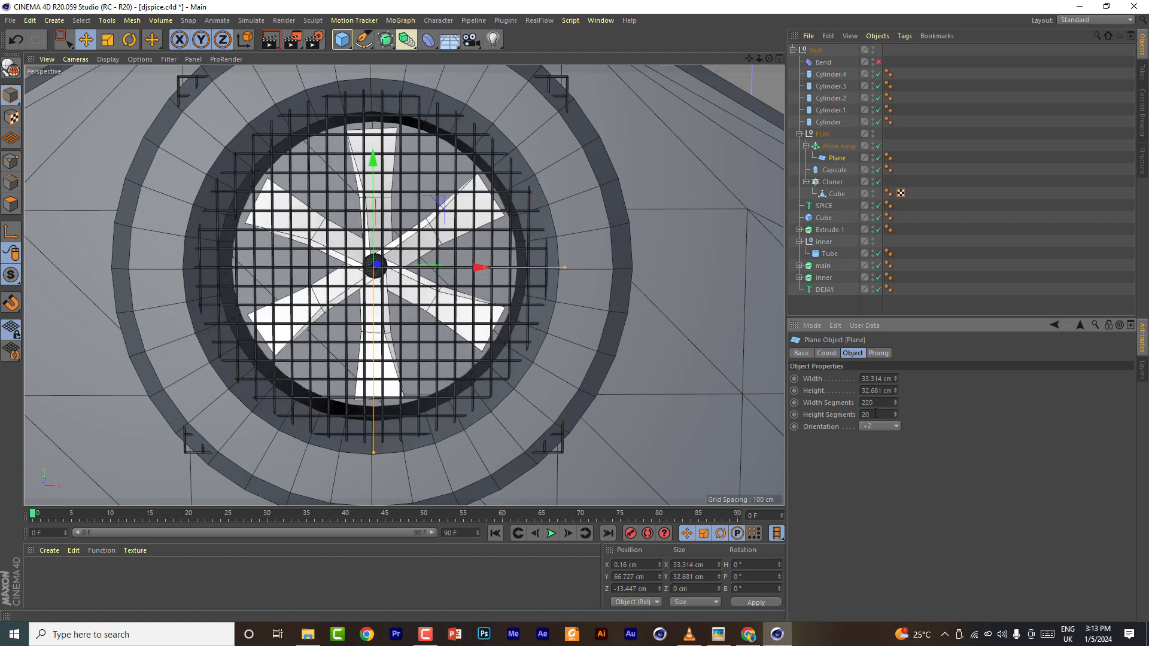
key("Return")
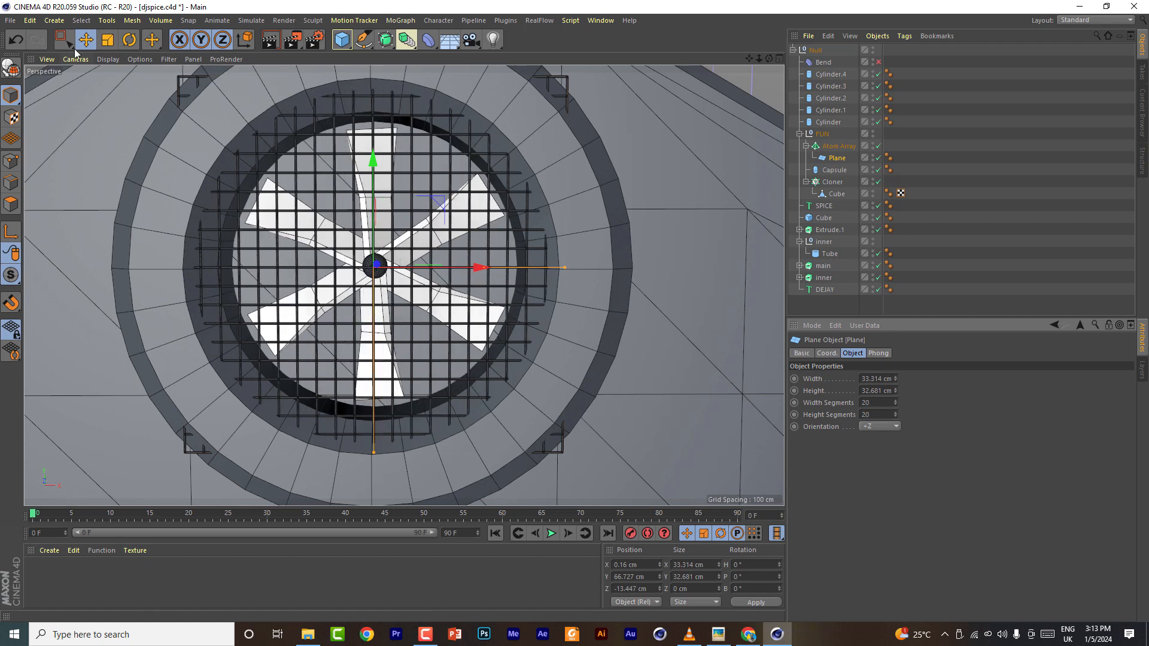
- Switch the display back to Gouraud Shading and shrink the grill plane to about 30 cm square
left_click(106, 59)
left_click(116, 78)
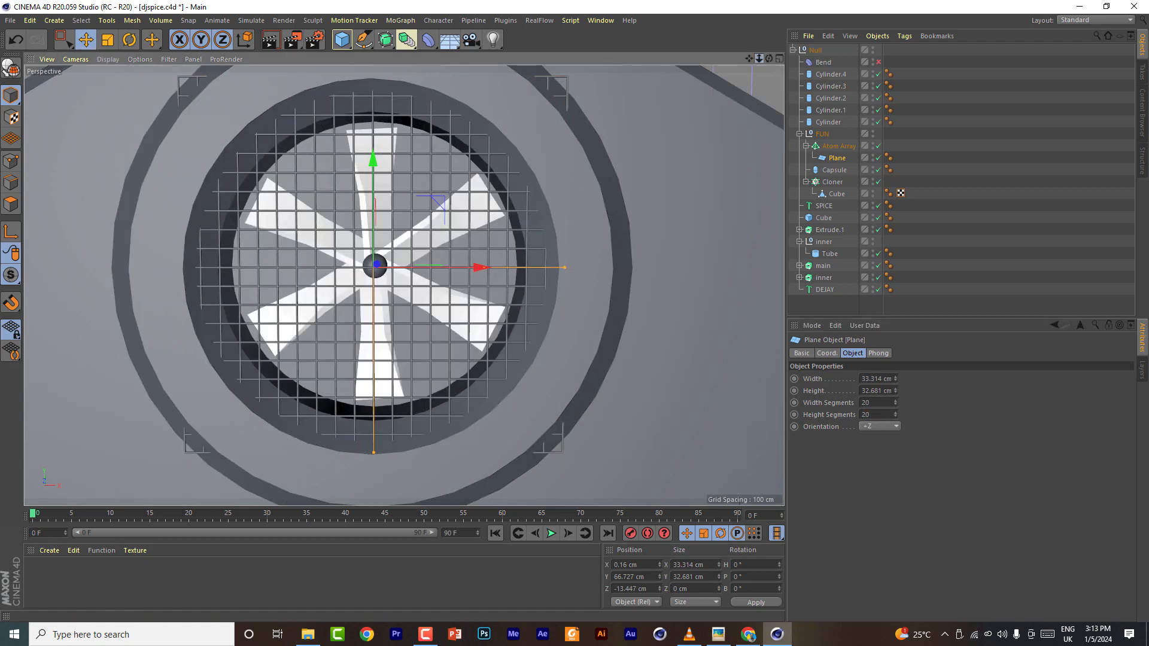
left_click_drag(760, 59, 765, 59)
left_click_drag(522, 272, 507, 278)
left_click_drag(382, 404, 382, 394)
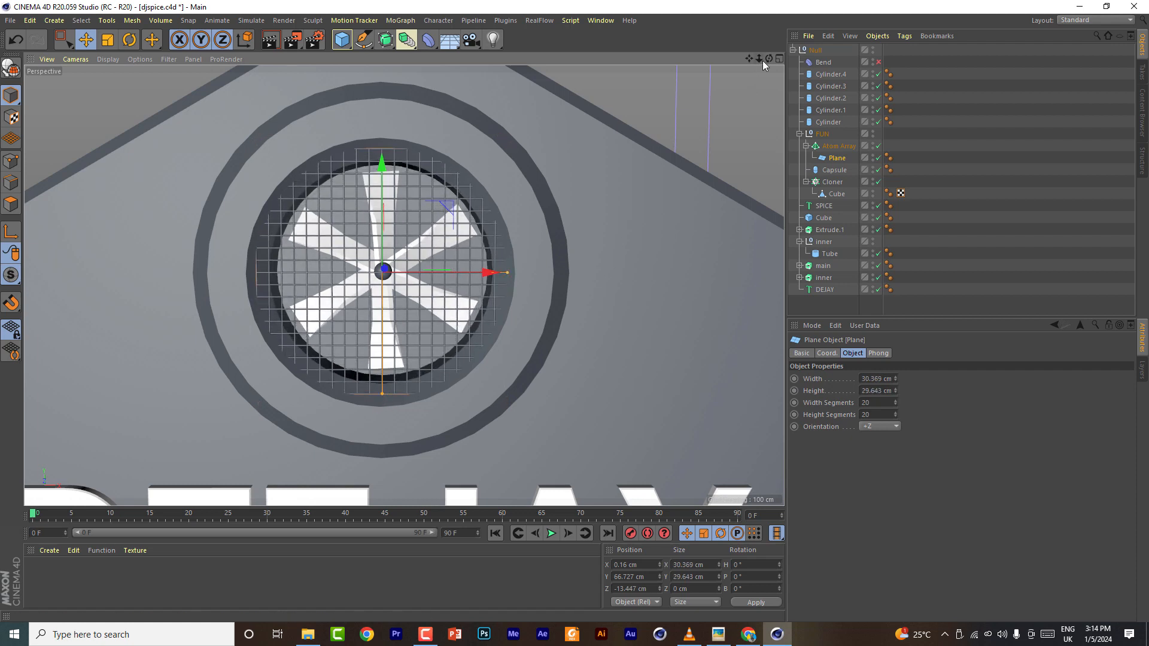
- Duplicate the hub tube and scale the copy down to about 16 cm outer radius, moving it forward in the ring
left_click(829, 254)
left_click_drag(829, 264, 824, 266, "ctrl")
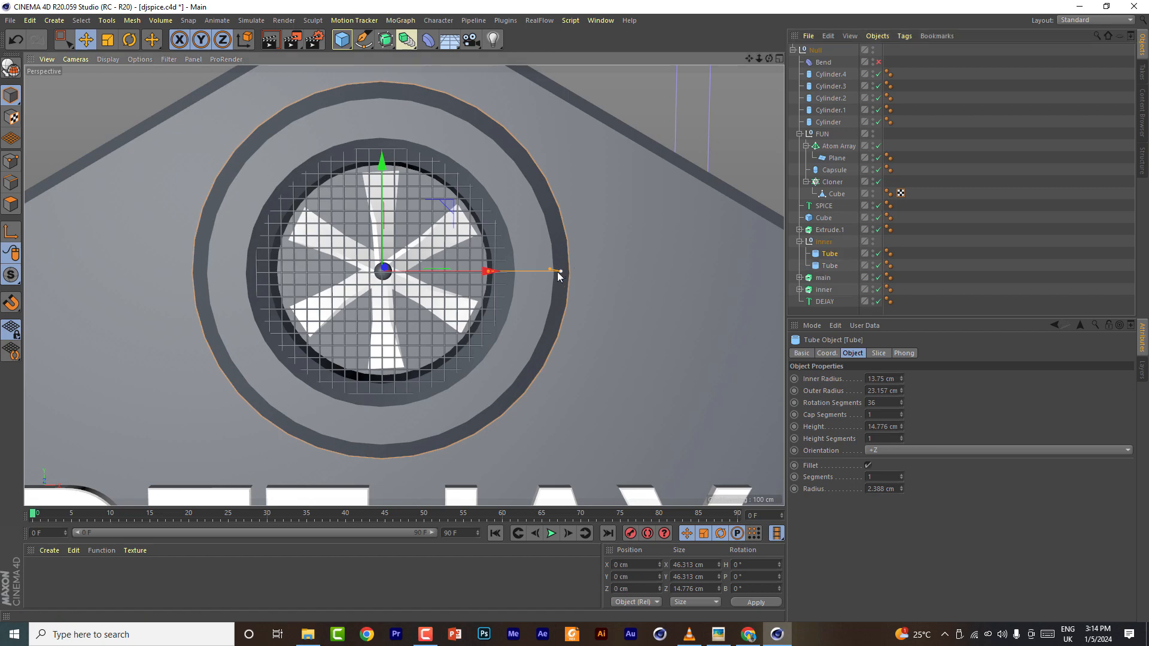
left_click_drag(491, 275, 509, 281, "alt")
left_click_drag(549, 245, 533, 268, "shift")
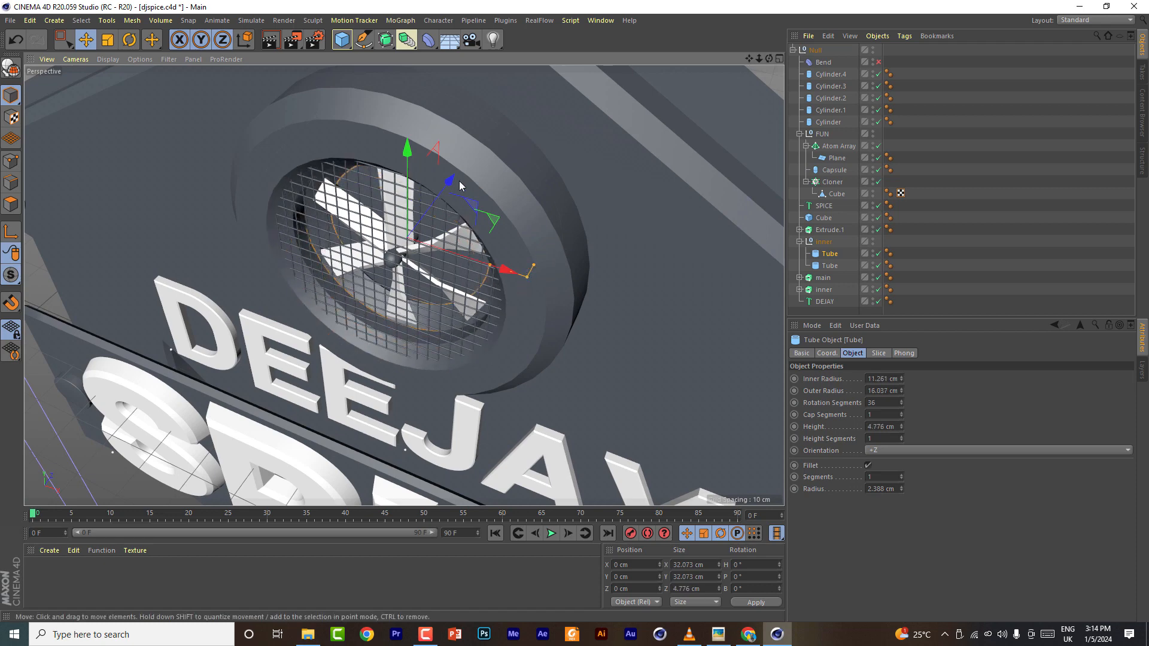
left_click_drag(448, 180, 429, 211)
- Set the new tube's fillet segments to 10
left_click_drag(771, 59, 829, 9)
double_click(882, 476)
type("82")
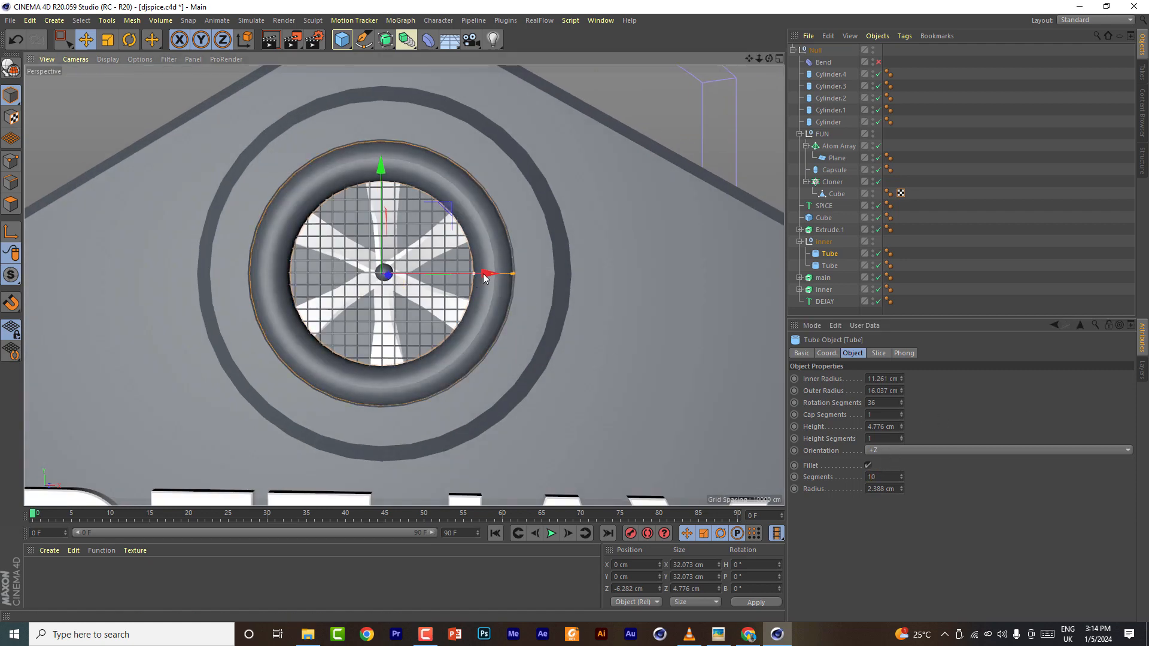
left_click_drag(512, 275, 479, 279)
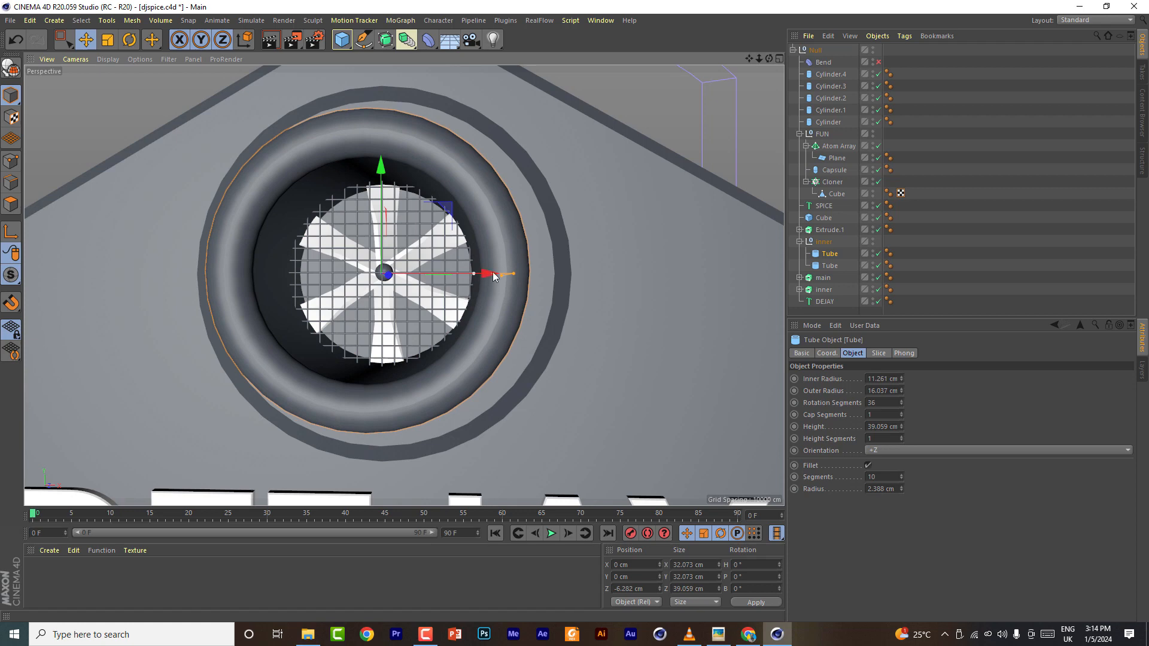
left_click_drag(768, 58, 573, 234)
key("ctrl+z")
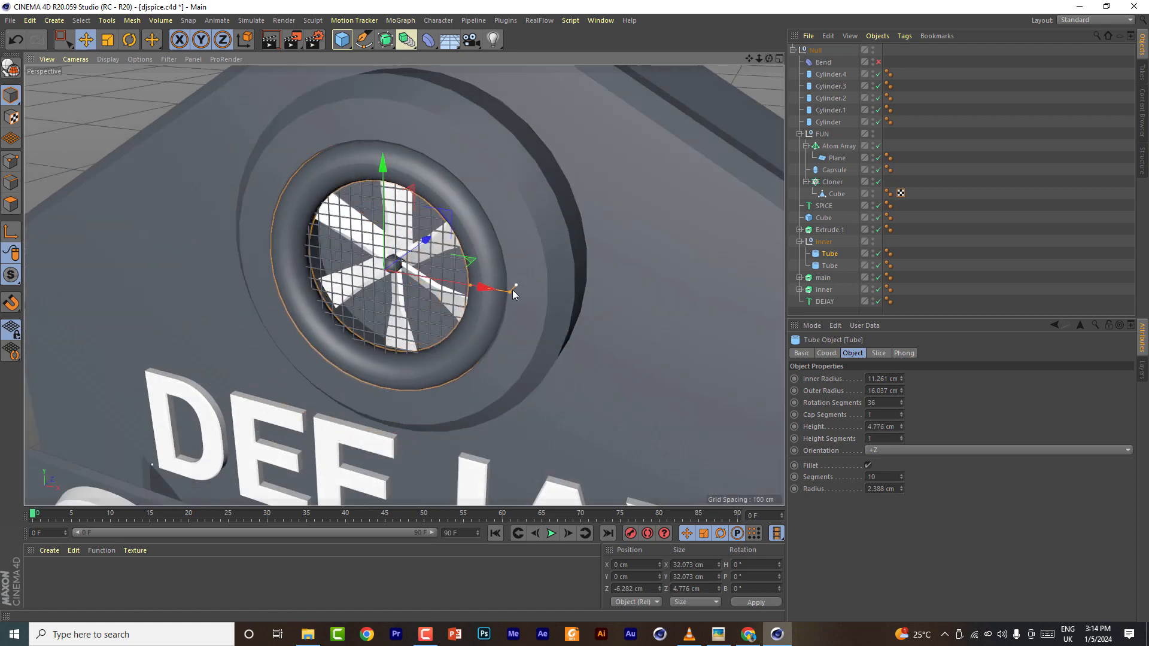
- Set the new tube's fillet radius to 1 cm
double_click(880, 488)
type("1")
key("Return")
- Examine the fan, grill and hub rings from a zoomed-out view
left_click_drag(470, 290, 505, 360)
scroll(506, 361, "down", 8)
key("space")
left_click(558, 364)
key("space")
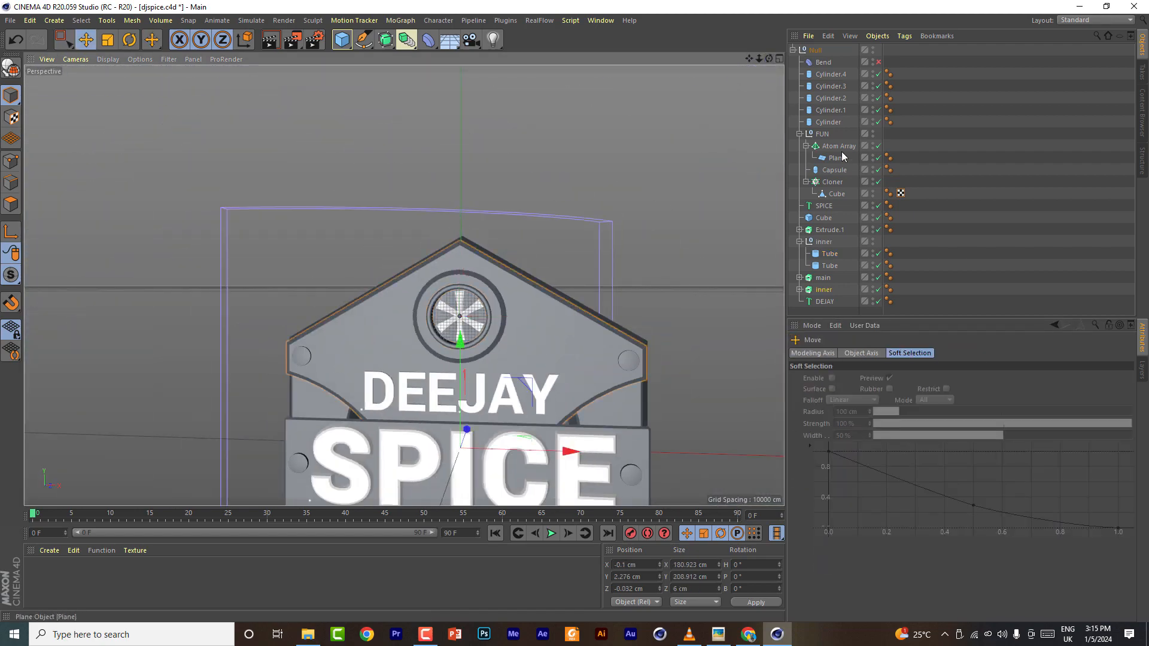
left_click(878, 61)
mouse_move(769, 58)
left_mouse_down()
mouse_move(703, 36)
mouse_move(727, 173)
mouse_move(796, 137)
mouse_move(832, 36)
mouse_move(769, 58)
left_mouse_up()
scroll(464, 304, "up", 10)
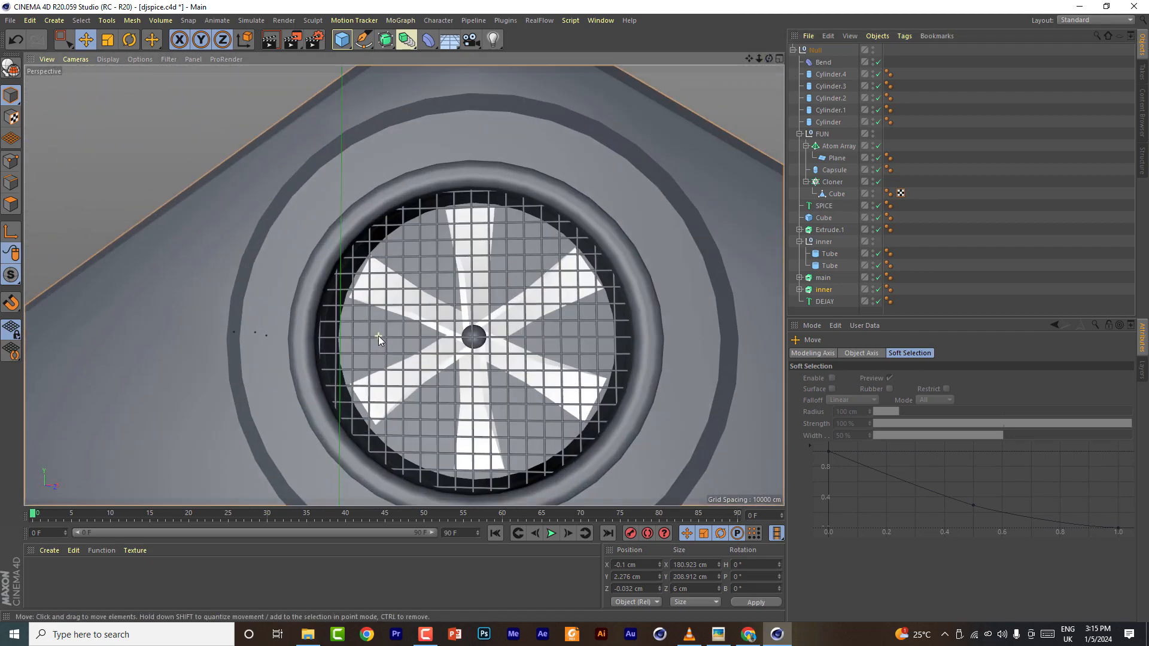
scroll(378, 336, "down", 5)
- Select both hub tubes, set their rotation segments to 72, and save the project
left_click(838, 266)
left_click(829, 253, "ctrl")
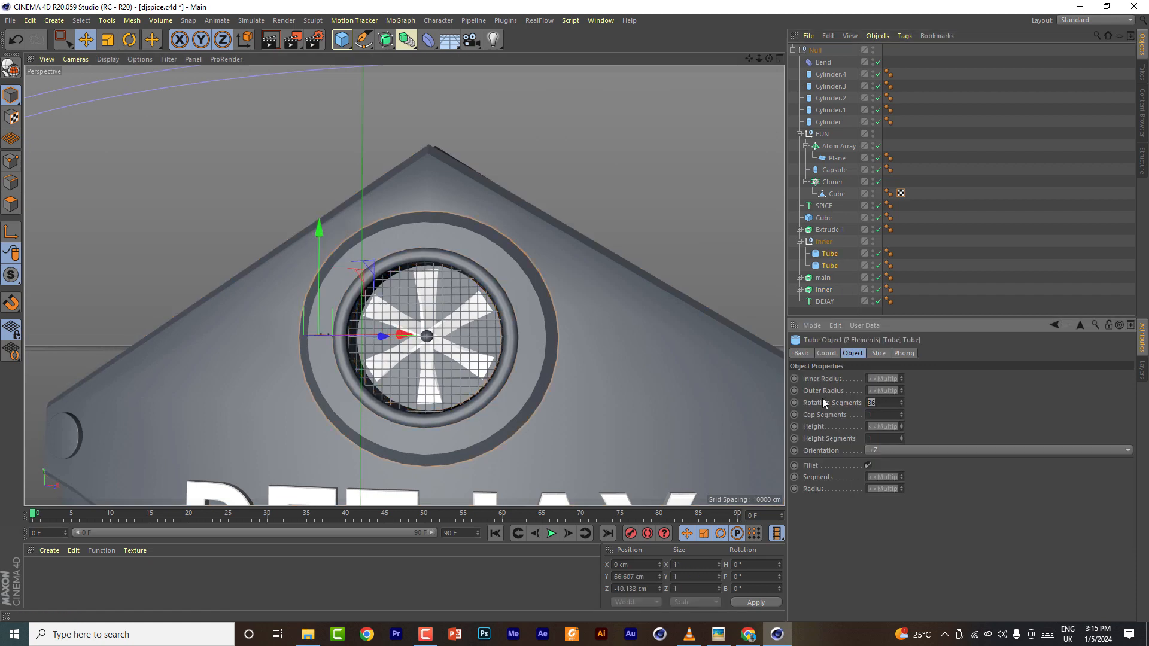
double_click(875, 403)
type("72")
left_click(891, 413)
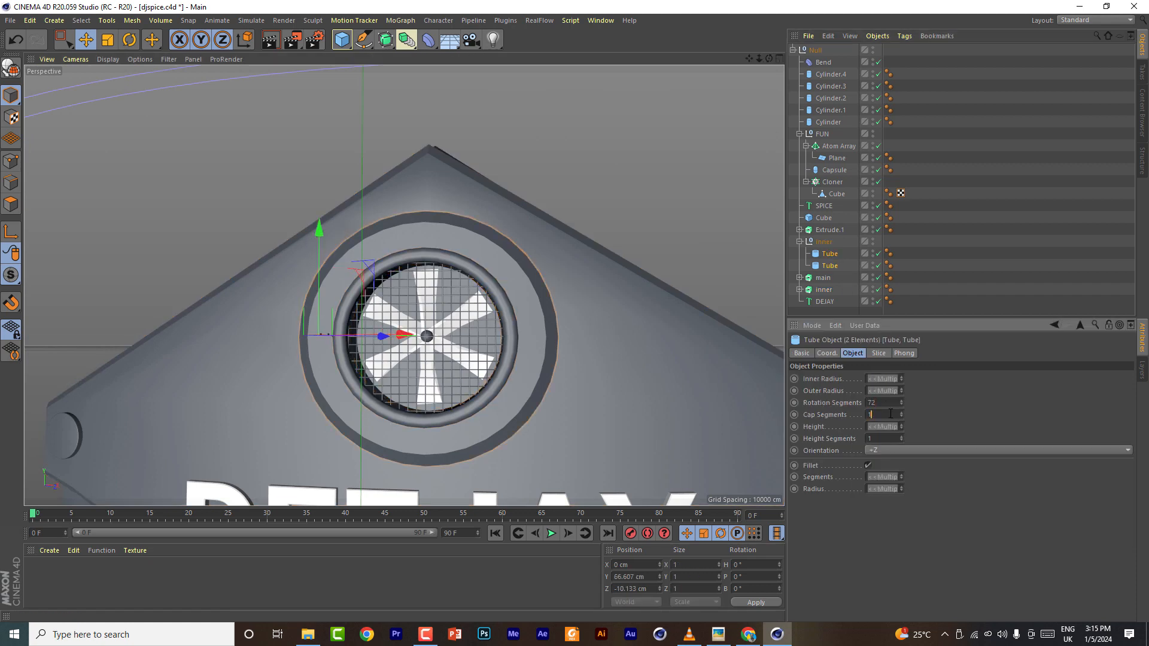
left_click(30, 20)
left_click(30, 120)
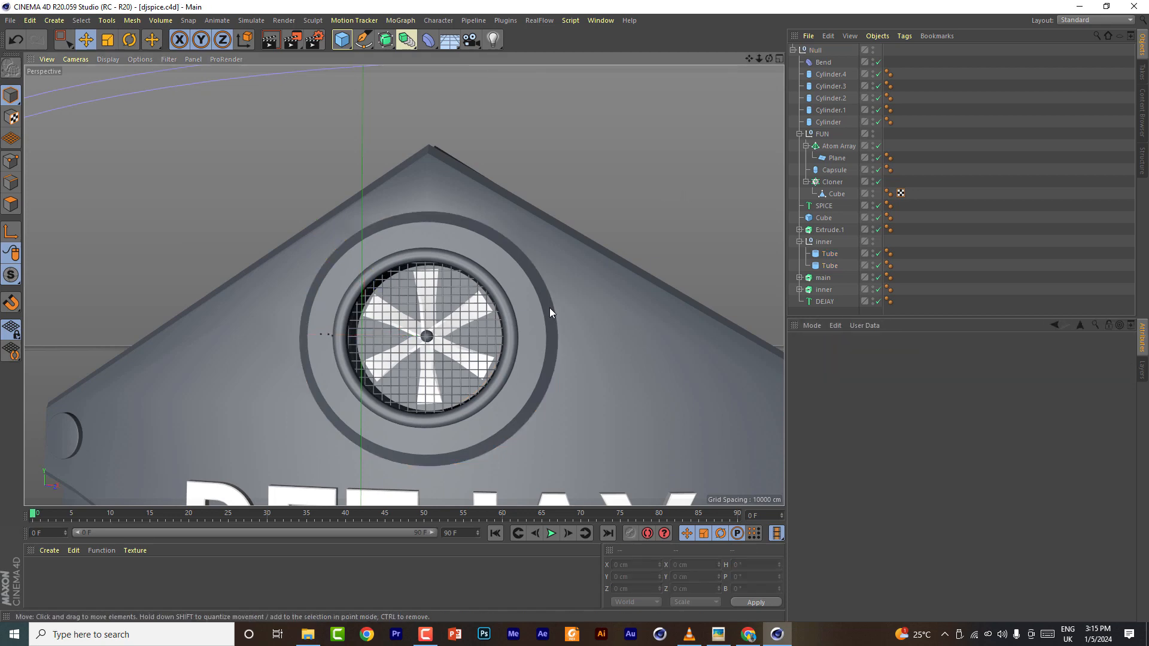
- Draw a curved Bezier spline with the Pen tool in the front view from the fan ring toward the upper right bolt
key("h")
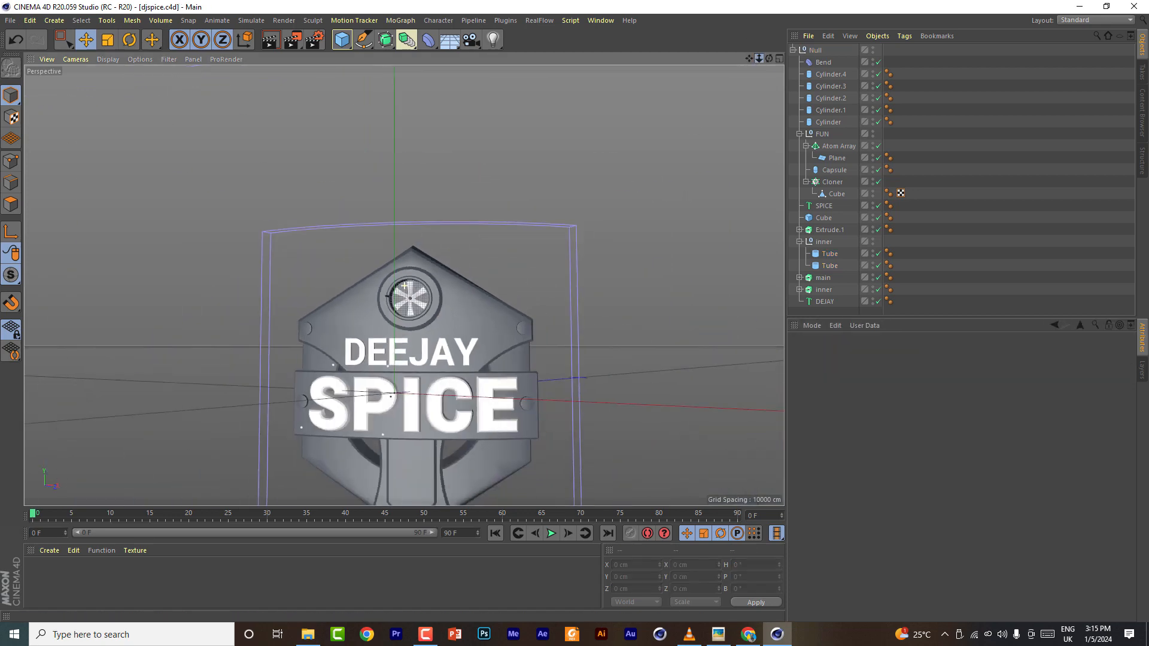
left_click(793, 50)
left_click(779, 58)
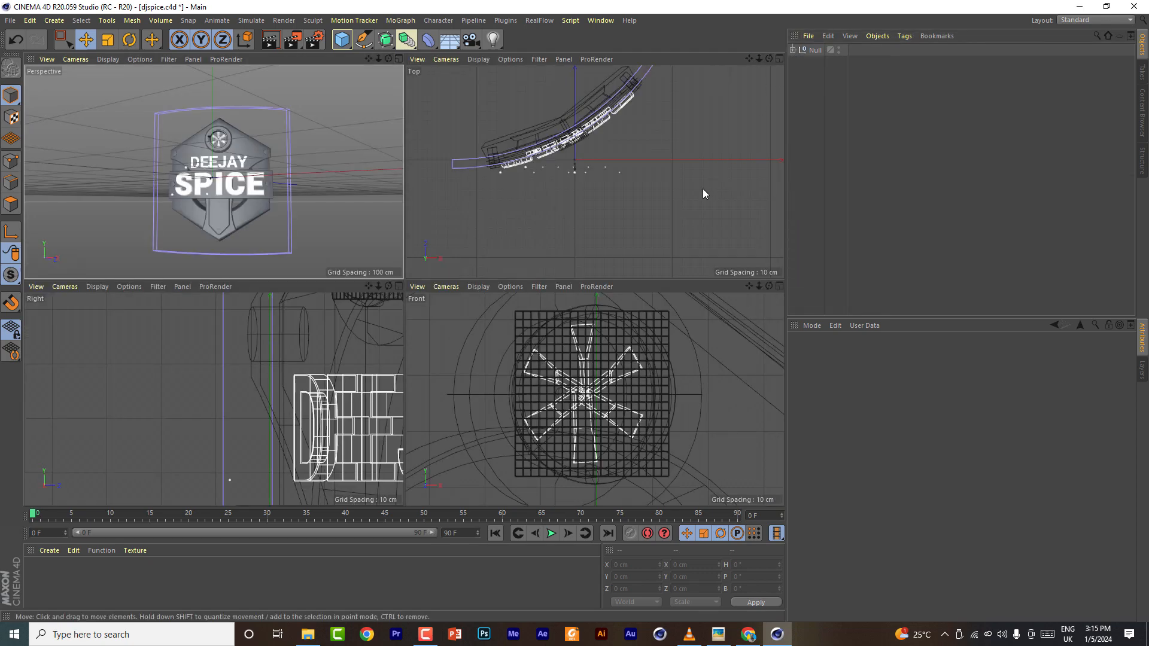
left_click(779, 286)
mouse_move(759, 59)
left_mouse_down()
mouse_move(731, 58)
mouse_move(742, 59)
left_mouse_up()
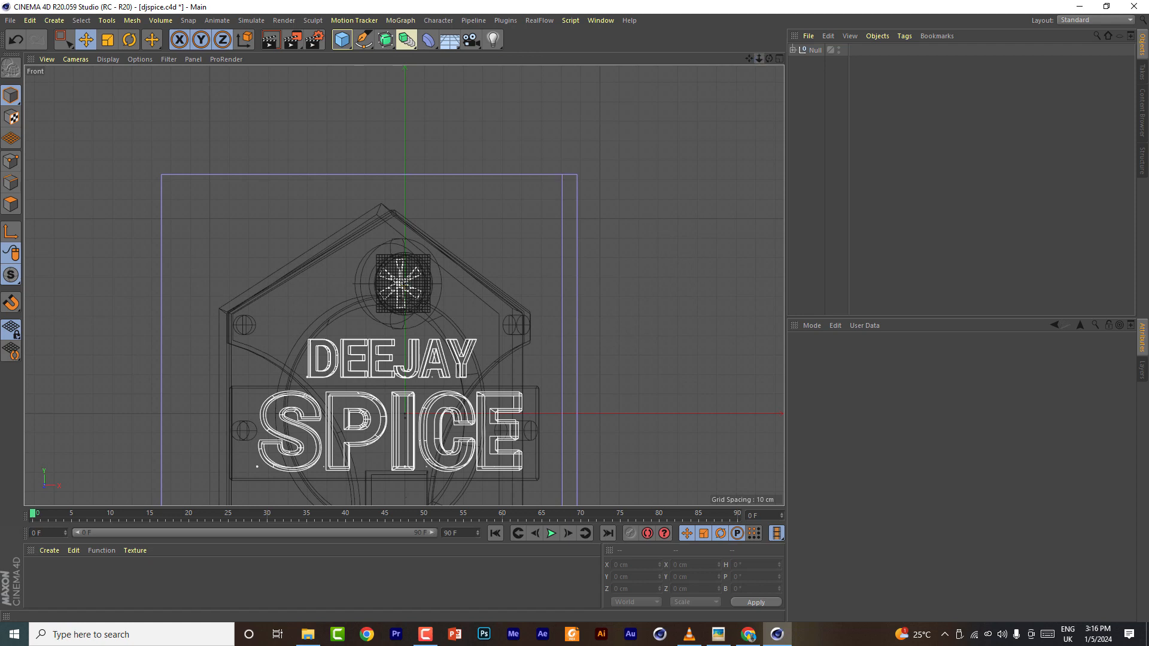
left_click(793, 50)
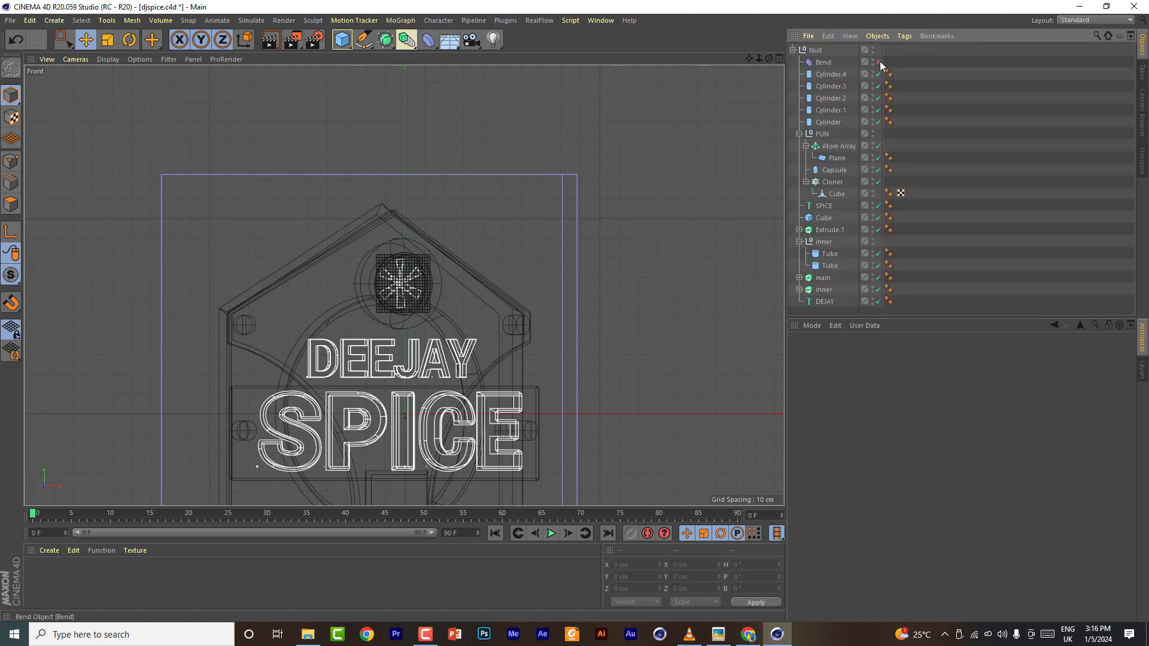
left_click_drag(749, 59, 749, 0)
left_click(363, 40)
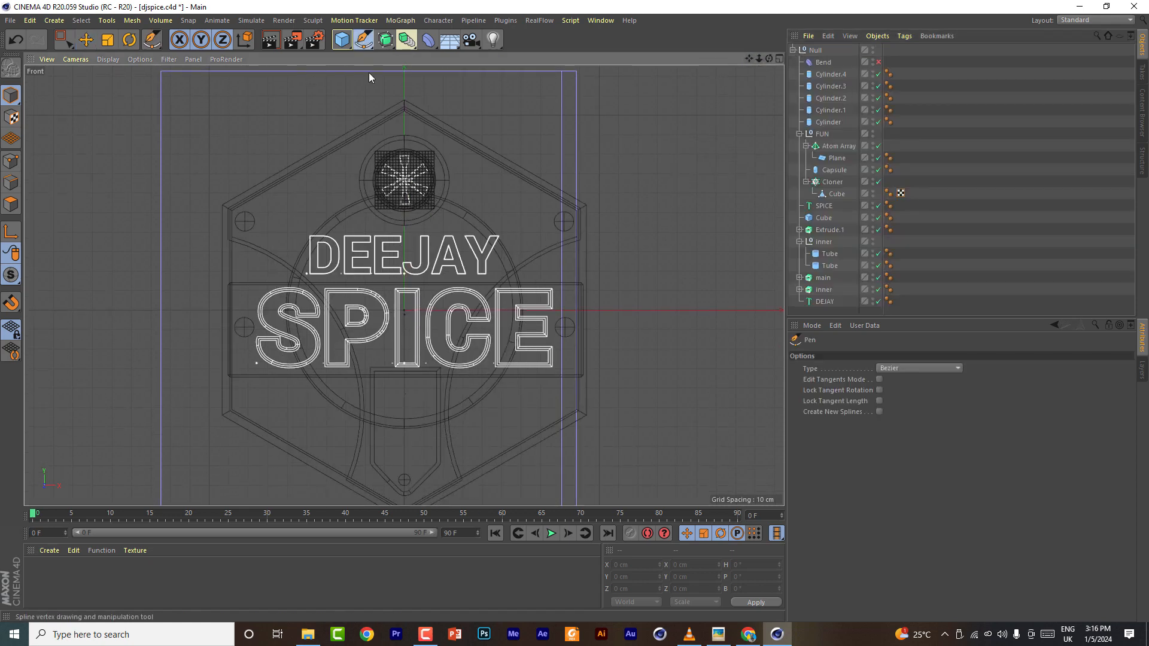
left_click(448, 180)
left_click_drag(497, 193, 516, 213)
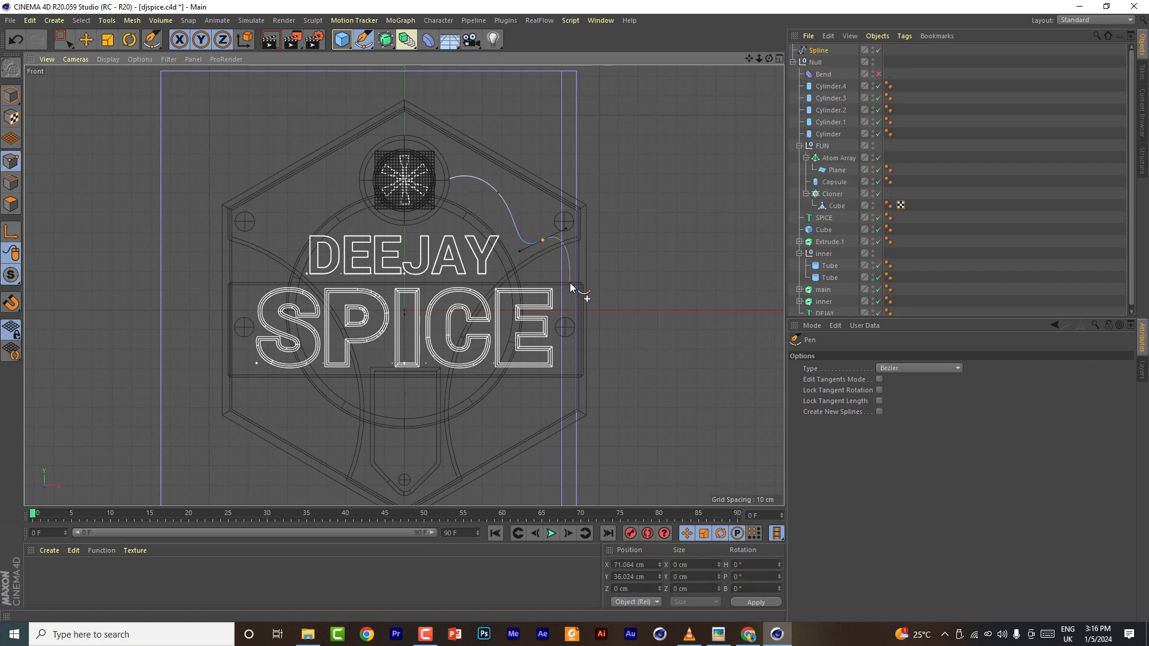
left_click(87, 42)
left_click(779, 59)
left_click(399, 58)
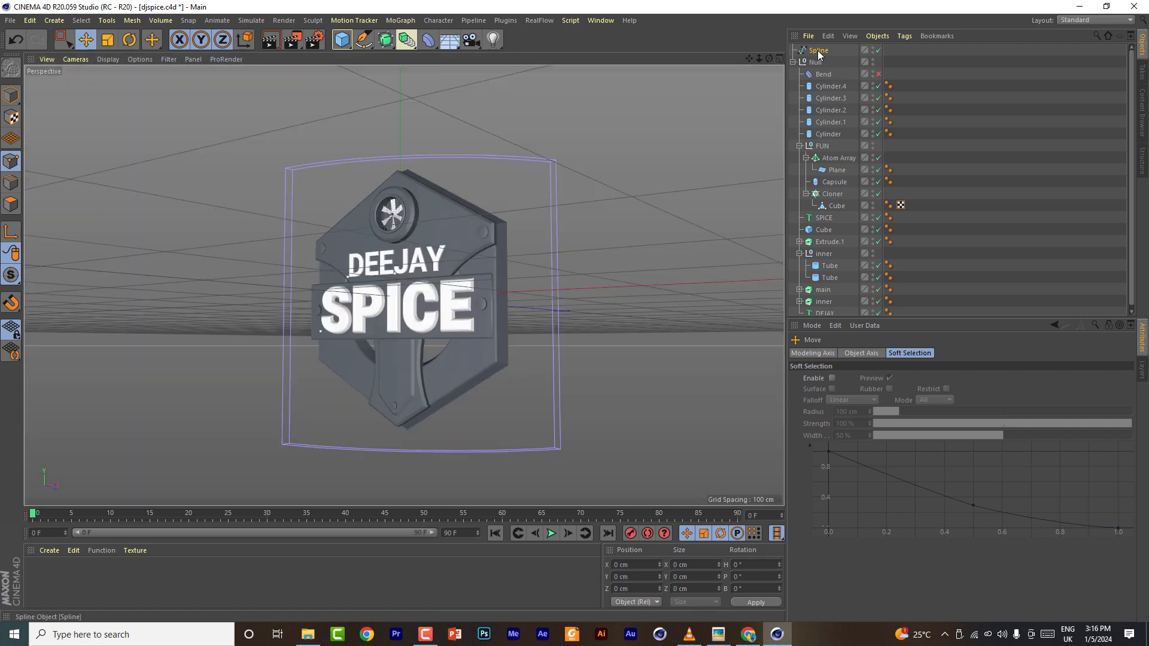
- Move the spline into the FUN group and reposition one of its points in the front view
left_click_drag(818, 53, 829, 148)
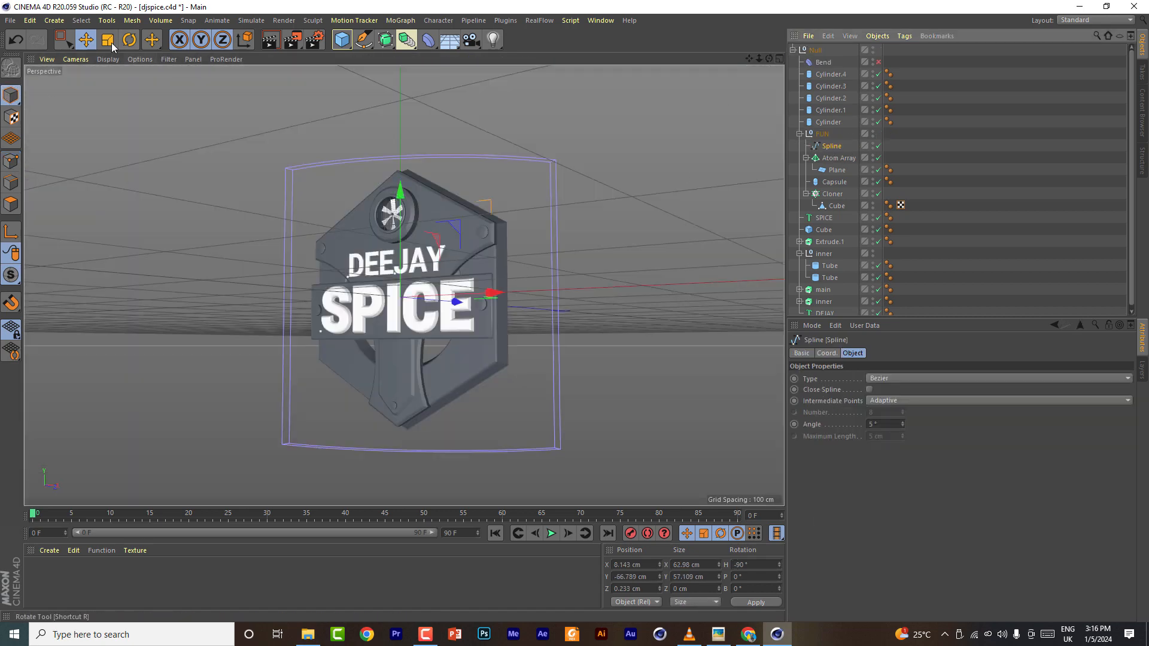
left_click(779, 59)
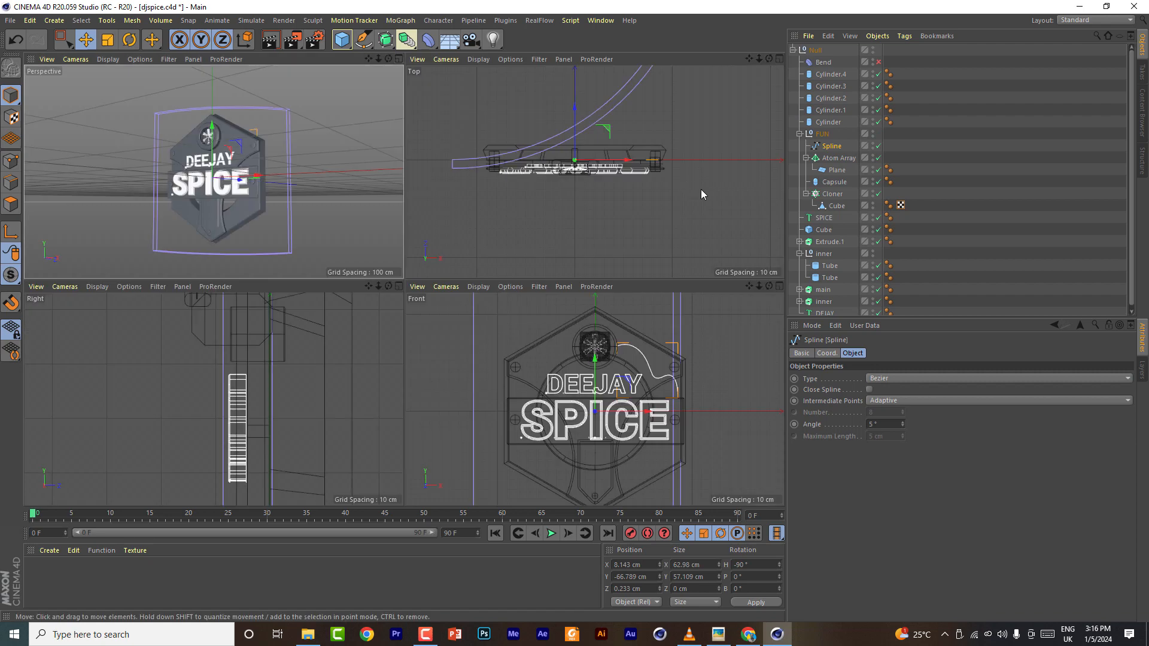
left_click_drag(622, 386, 678, 333)
- Move the spline's end point so the cable drops down to meet the edge of the SPICE panel
left_click(399, 59)
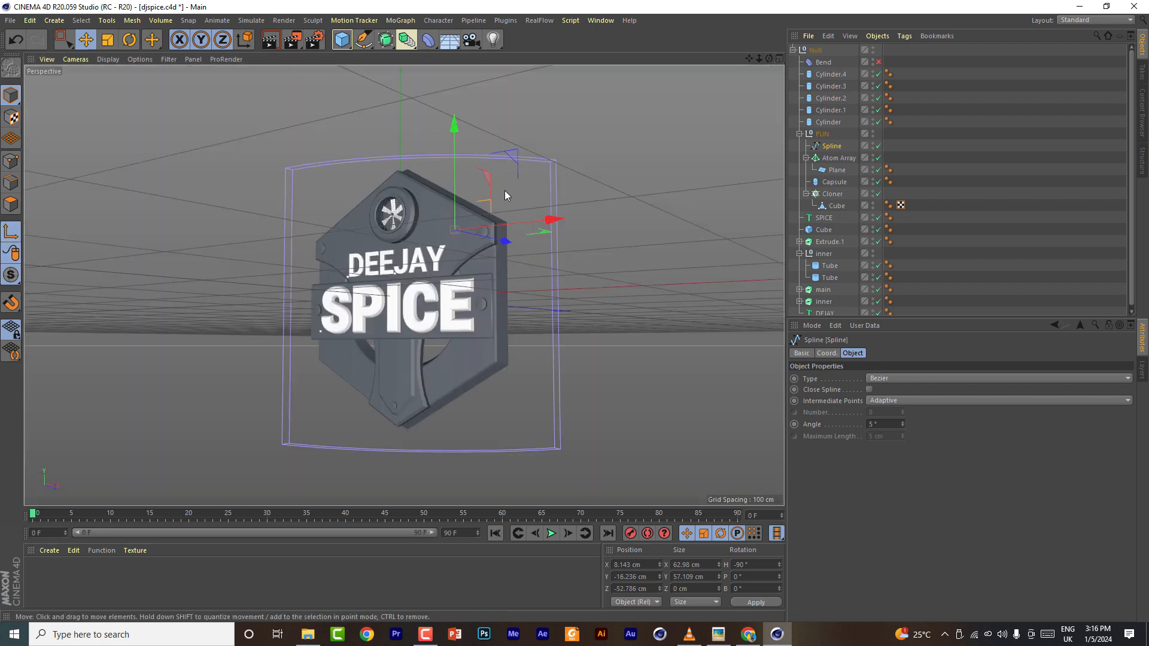
left_click(13, 231)
left_click_drag(506, 248, 498, 245)
scroll(416, 201, "up", 9)
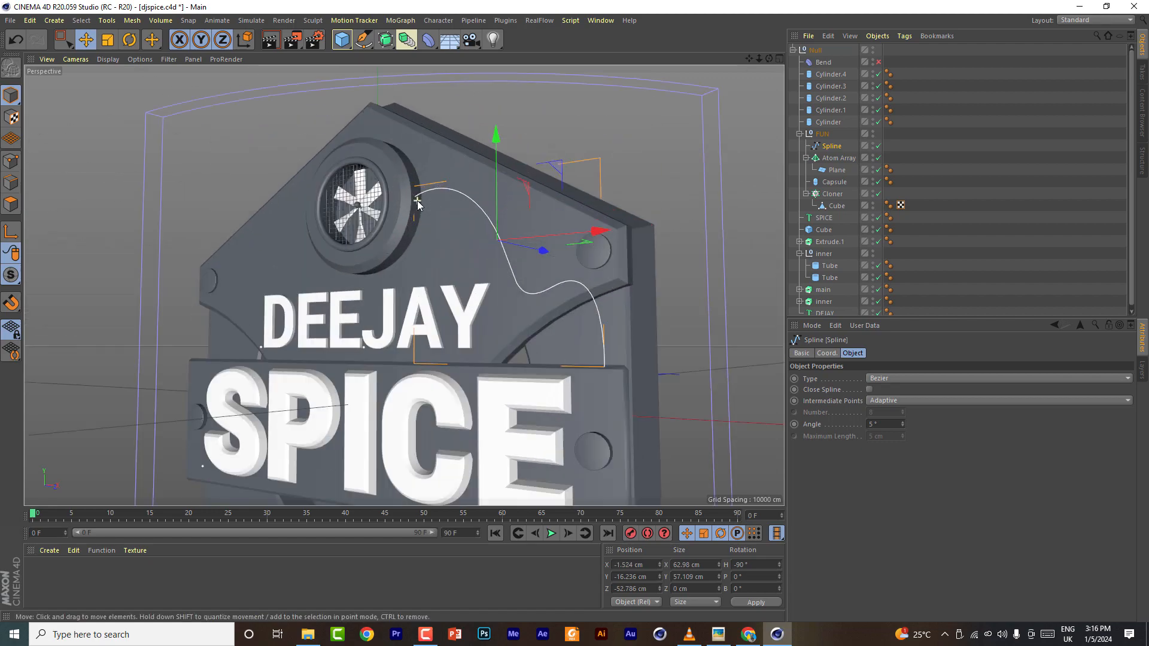
left_click_drag(769, 59, 419, 3)
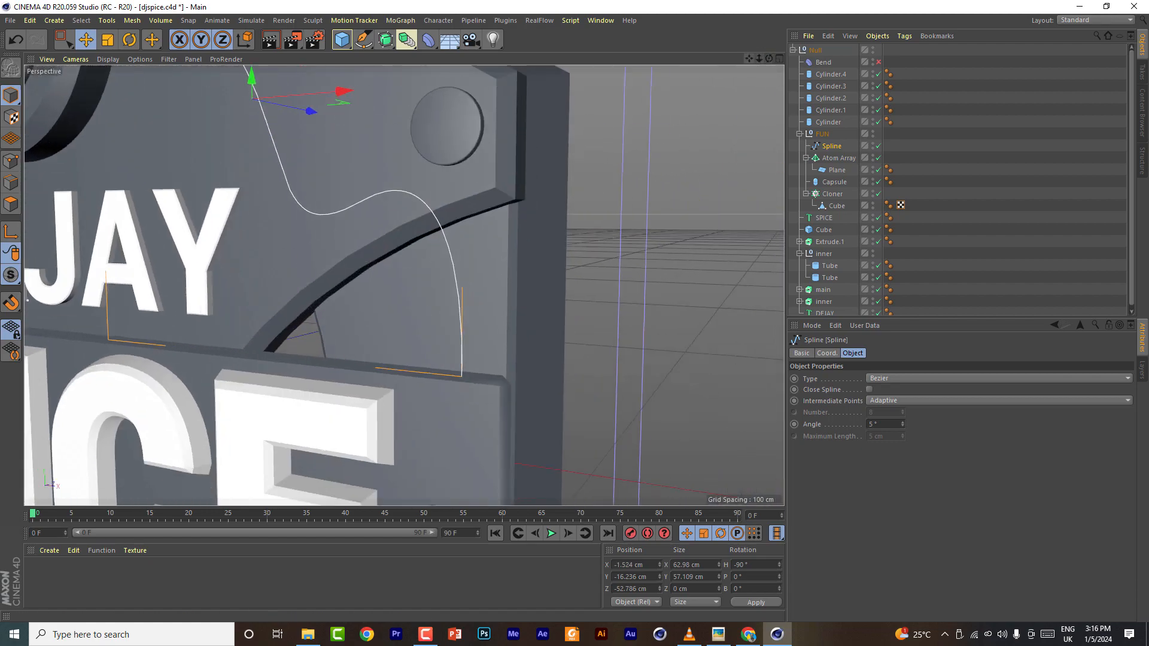
left_click(11, 161)
left_click(462, 377)
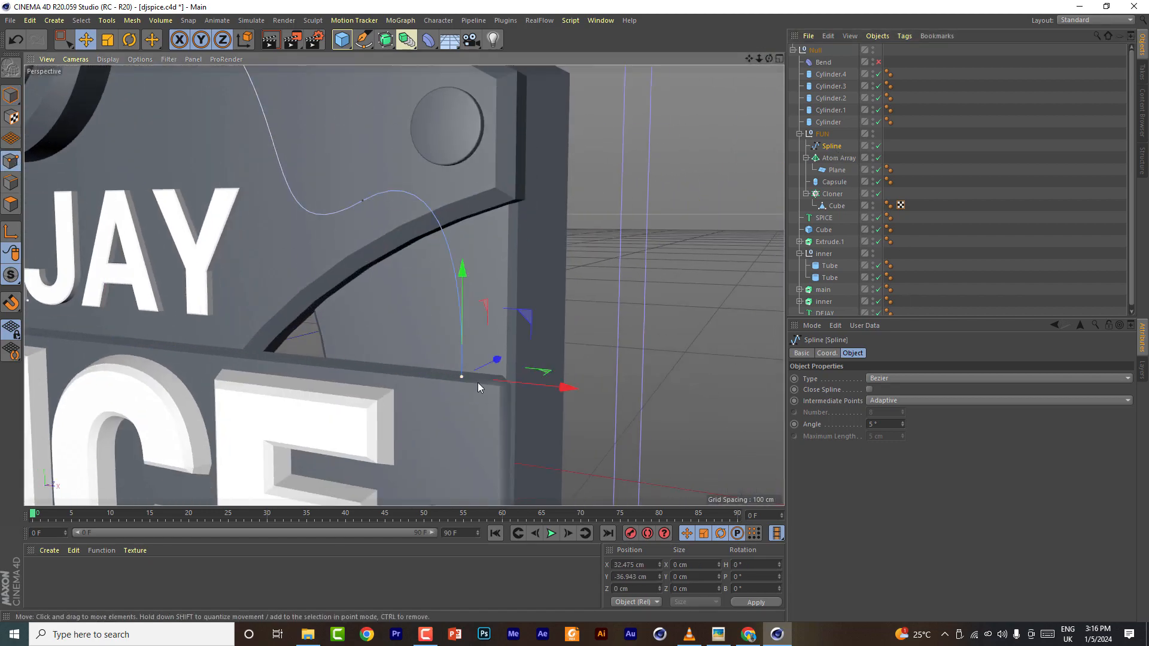
left_click_drag(750, 59, 643, 73)
left_click_drag(459, 396, 495, 395)
left_click_drag(389, 308, 398, 405)
left_click_drag(769, 58, 814, 68)
left_click_drag(484, 310, 469, 318)
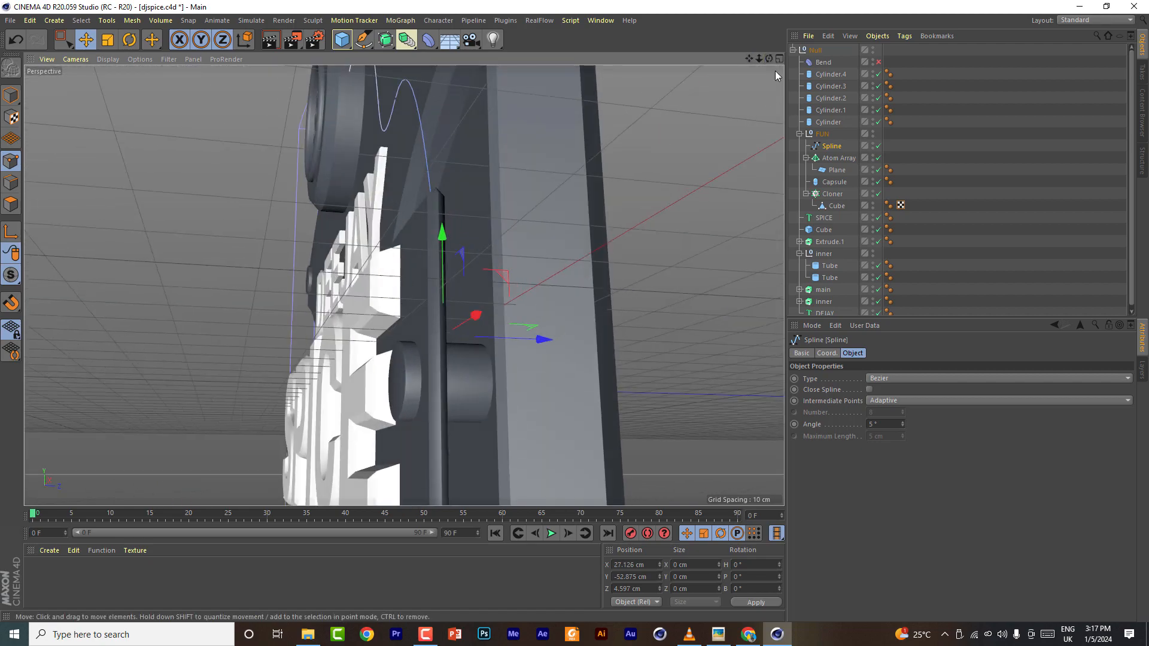
left_click_drag(770, 59, 718, 96)
left_click_drag(440, 235, 447, 249)
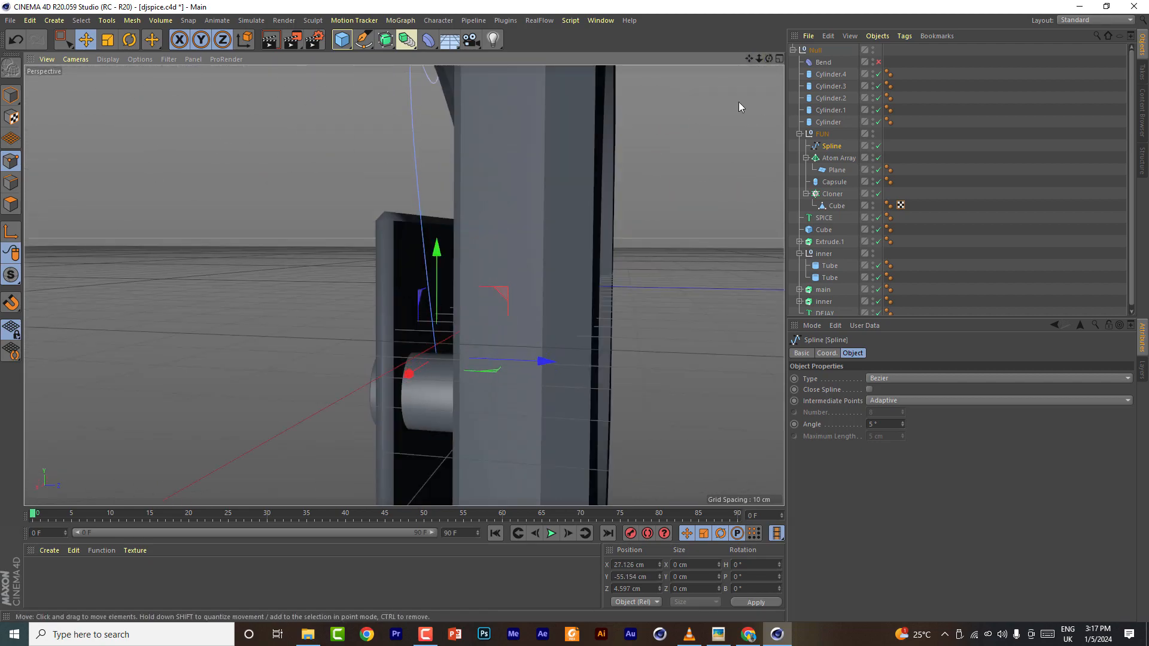
- Adjust the spline's middle points and tangent handles so the curve follows the shield edge, and save the project
left_click_drag(769, 59, 886, 182)
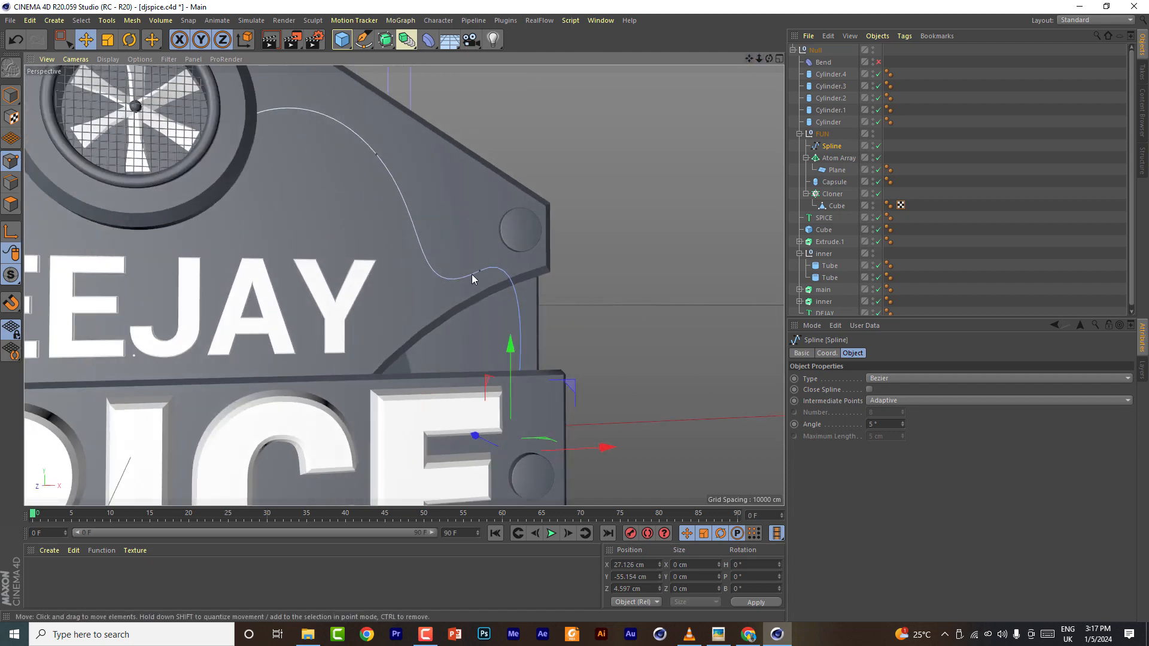
left_click(479, 271)
left_click_drag(536, 245, 543, 289)
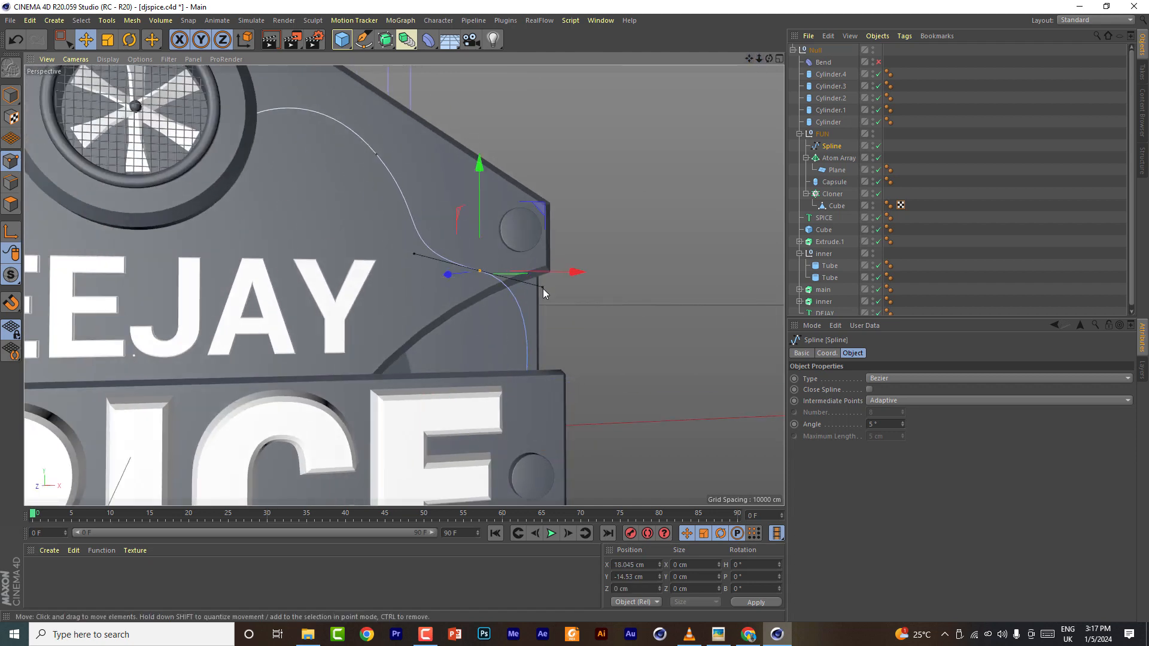
left_click(375, 158)
left_click_drag(421, 205, 388, 196)
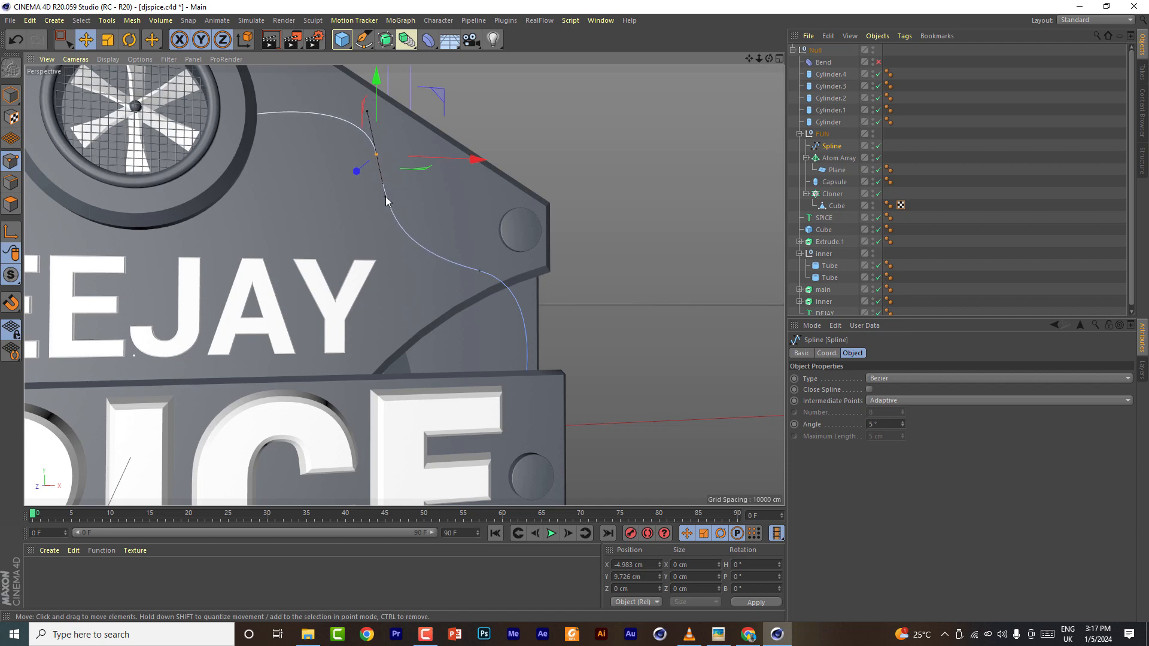
left_click(10, 20)
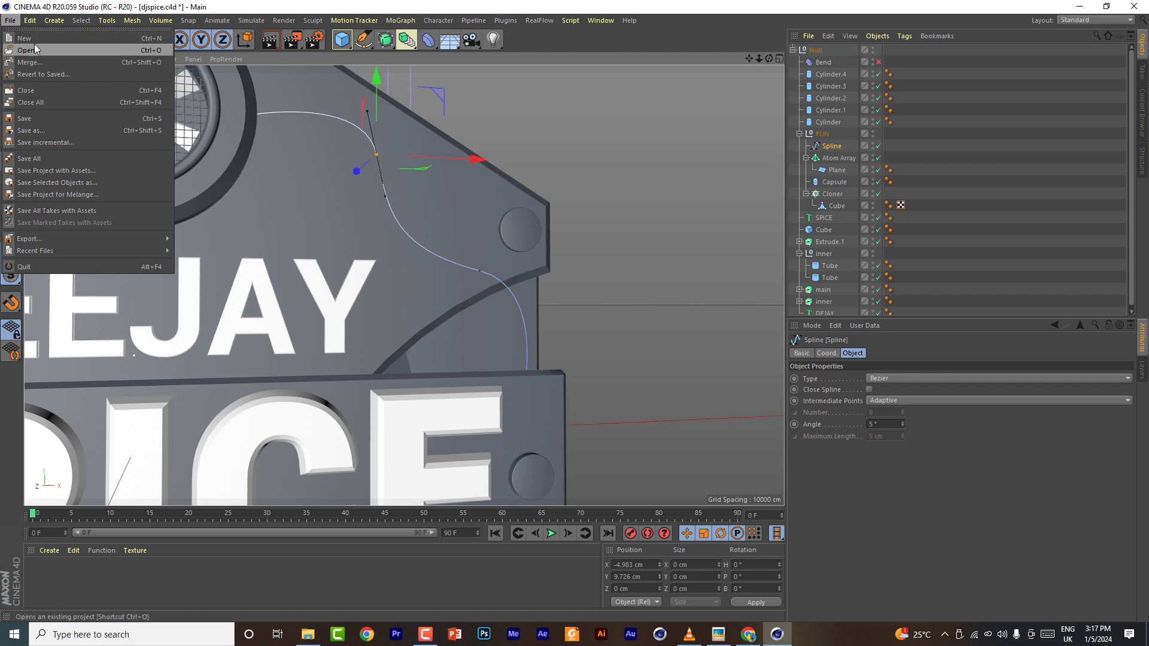
left_click(24, 119)
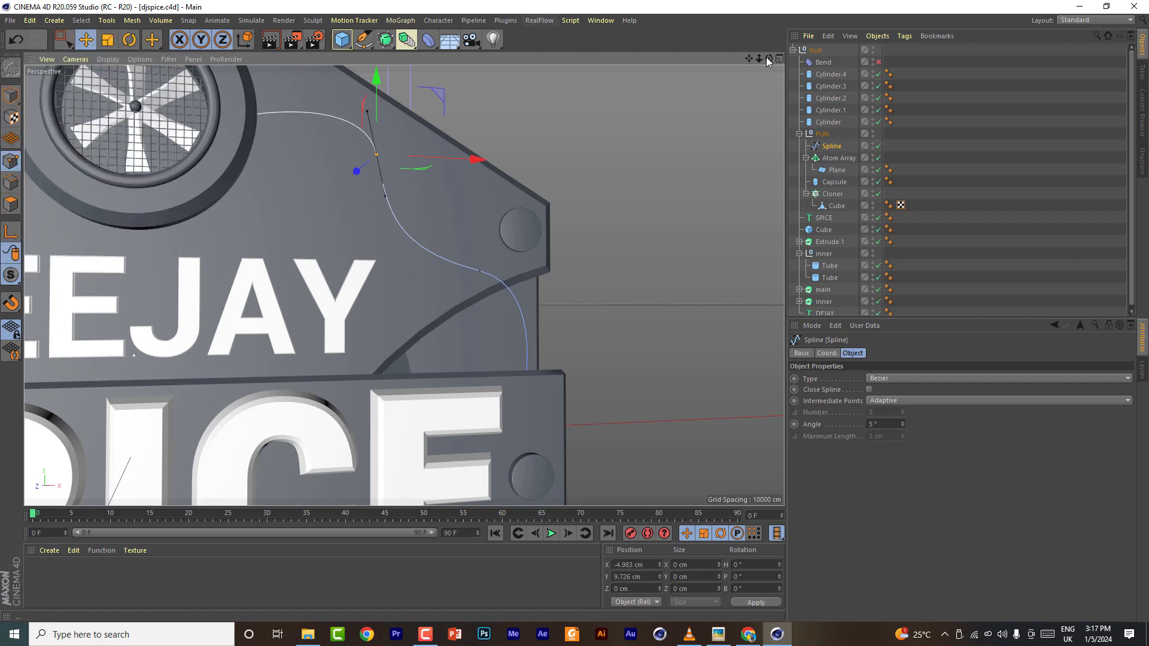
- Add a Reeper 2.07 object and make the cable spline its child
left_click(539, 21)
mouse_move(506, 20)
mouse_move(515, 103)
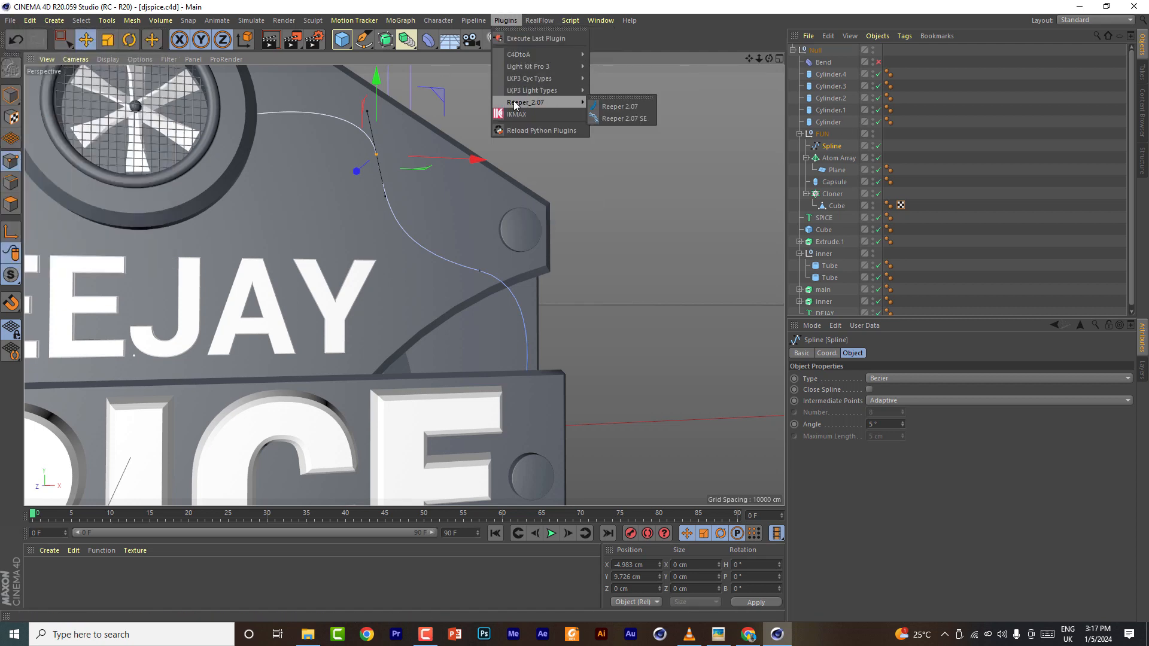
left_click(619, 107)
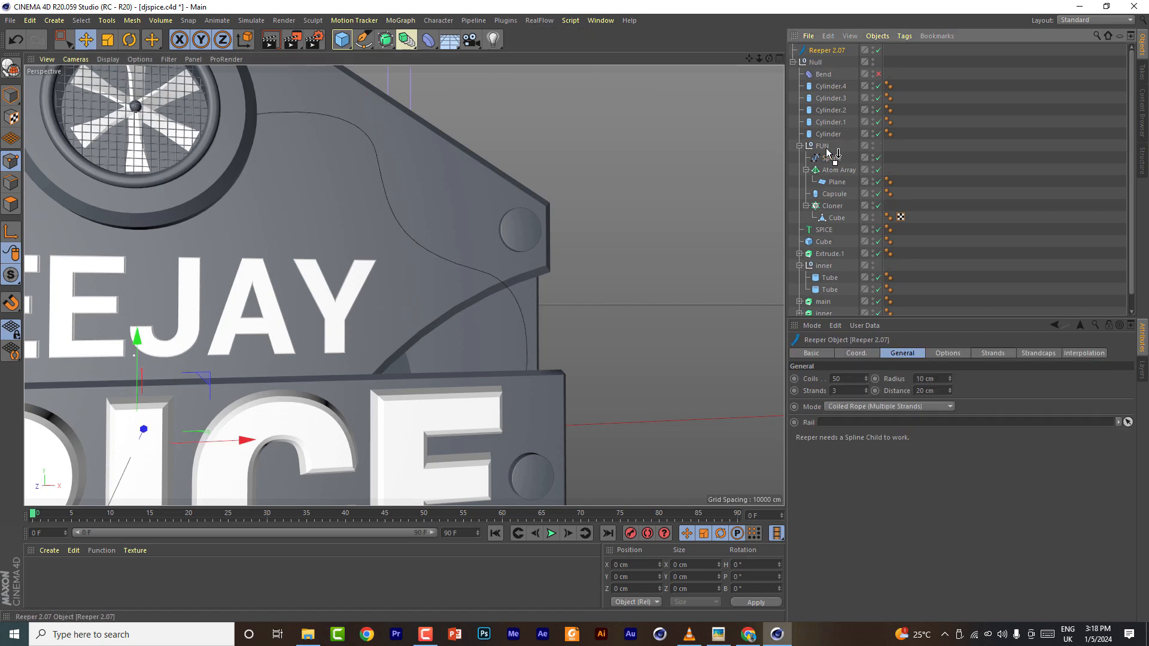
left_click_drag(827, 152, 838, 147)
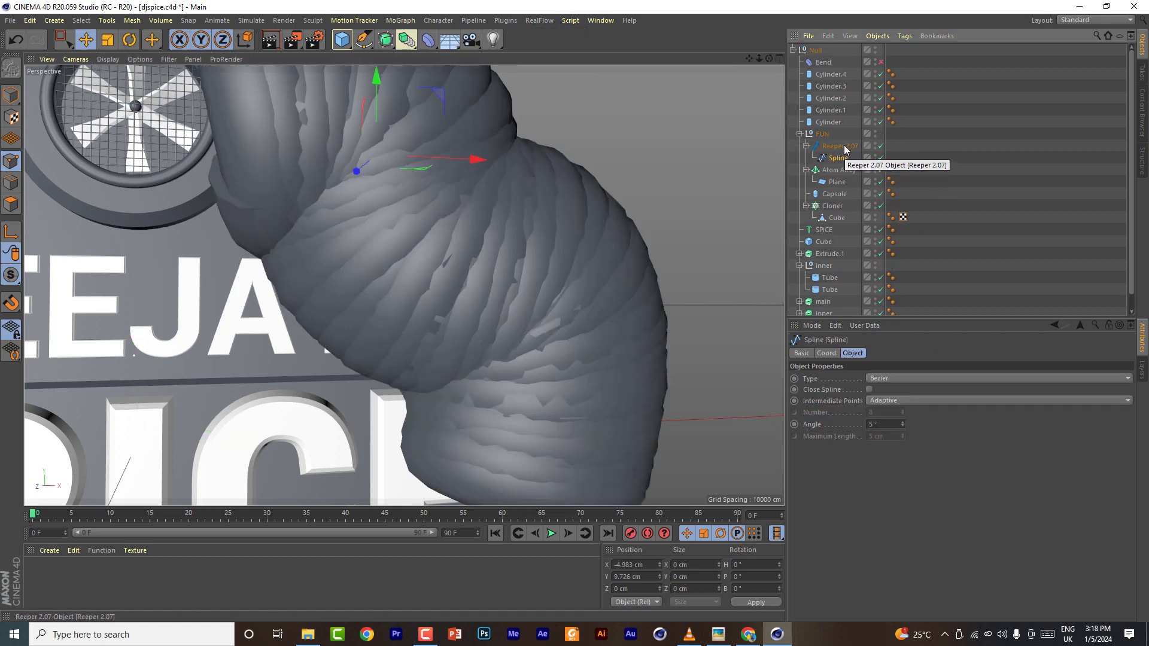
- Set the Reeper's coils to 101, radius to 0.5 cm and distance to 1 cm
scroll(934, 380, "down", 10)
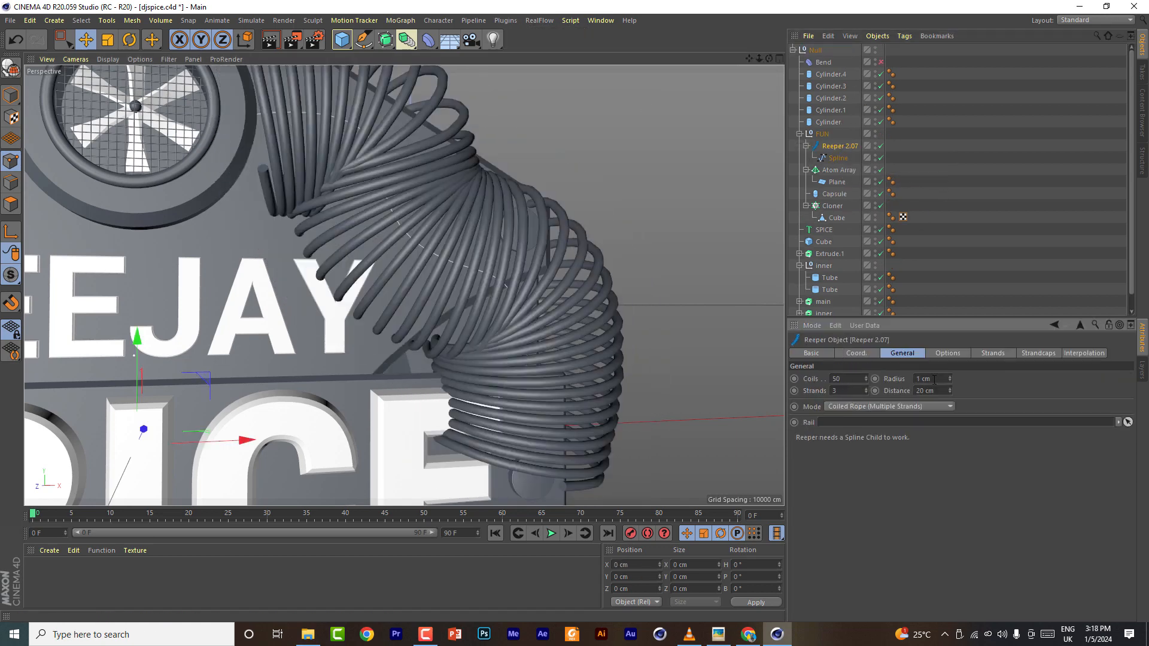
scroll(934, 380, "up", 1)
scroll(928, 391, "down", 18)
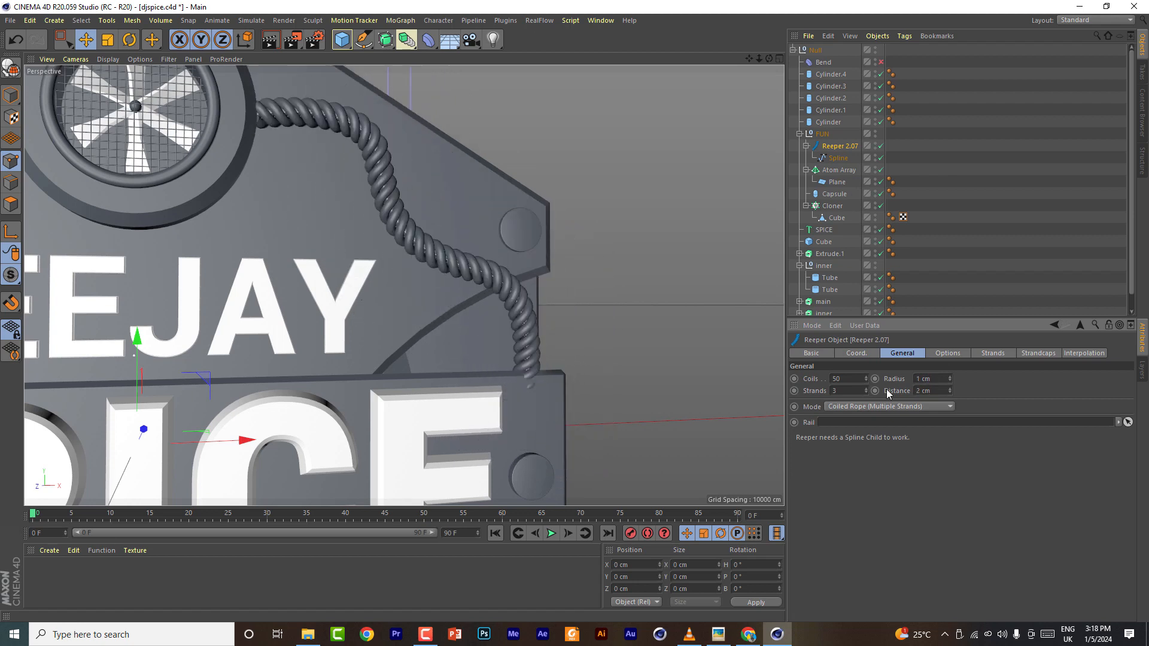
scroll(848, 379, "down", 2)
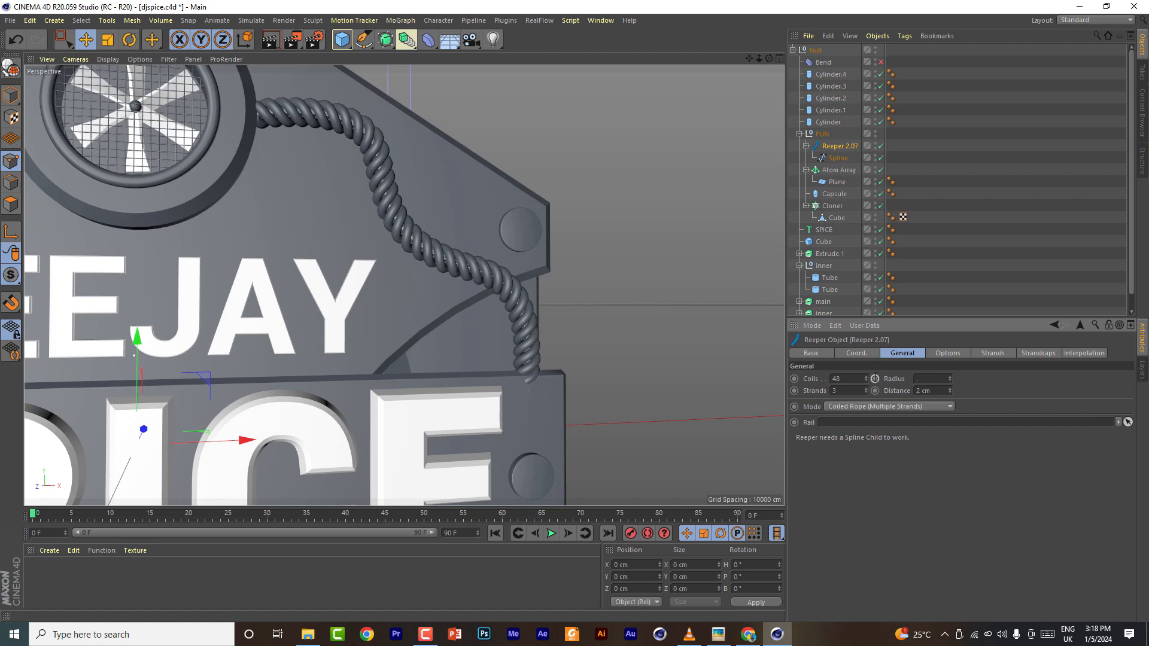
scroll(924, 391, "down", 1)
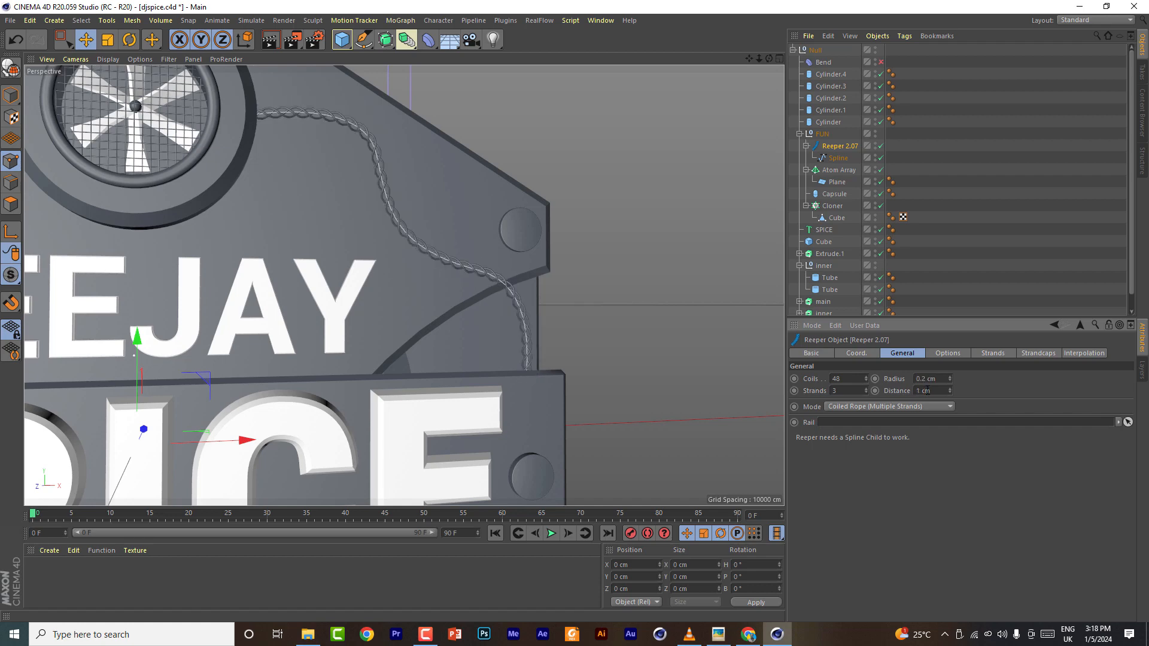
double_click(853, 379)
type("32")
scroll(853, 379, "up", 20)
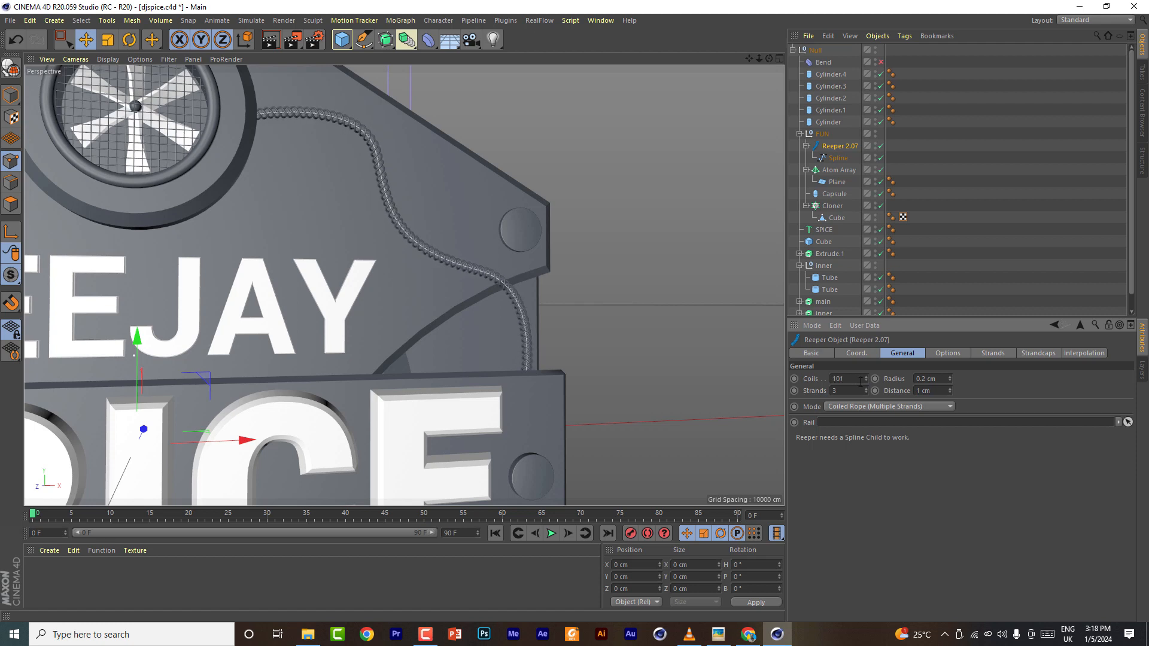
left_click(938, 390)
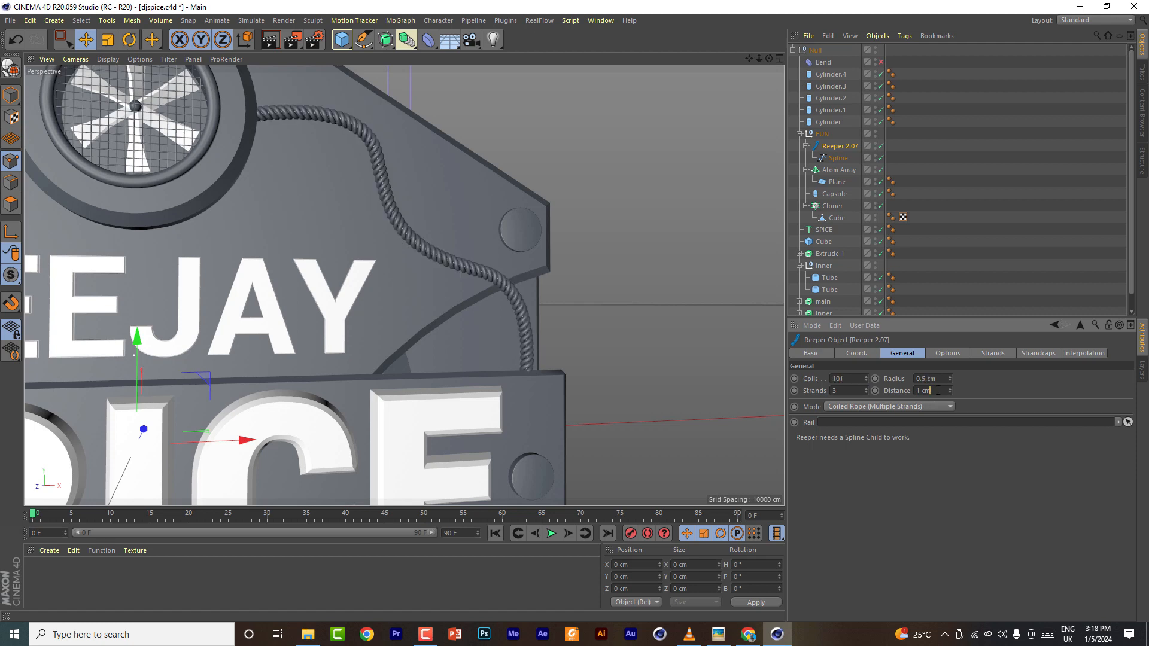
- Refine a middle point of the cable spline near the upper right bolt
left_click_drag(769, 59, 725, 89)
left_click(838, 158)
mouse_move(365, 105)
left_mouse_down()
mouse_move(355, 185)
mouse_move(355, 110)
left_mouse_up()
left_click_drag(471, 192, 516, 190)
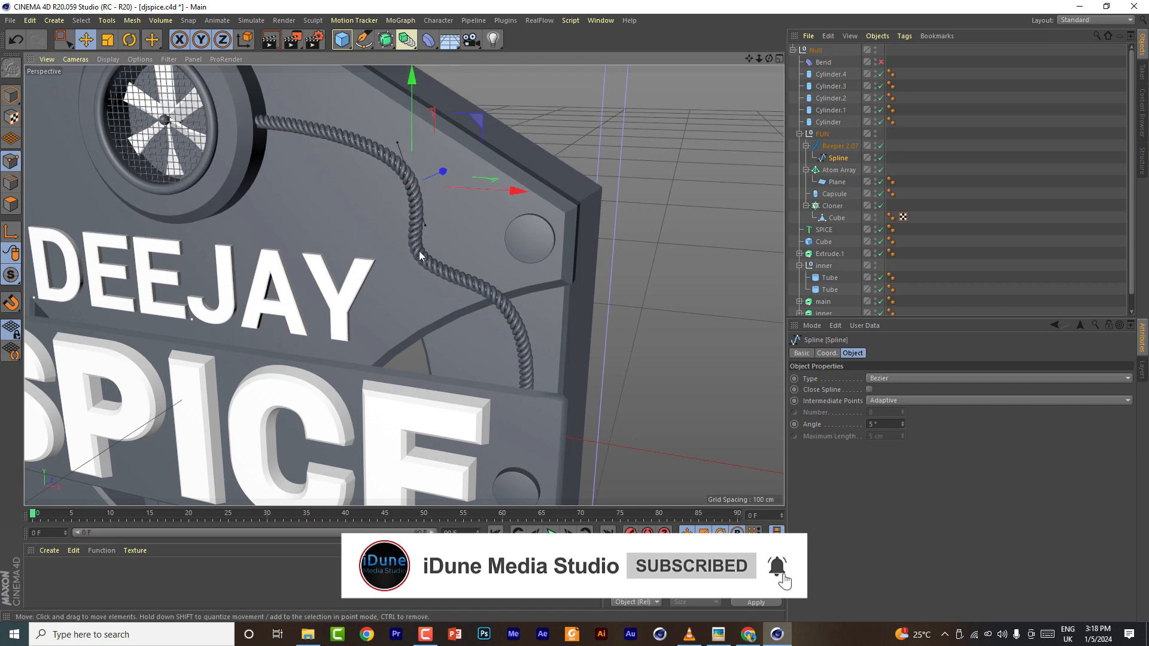
left_click(416, 251)
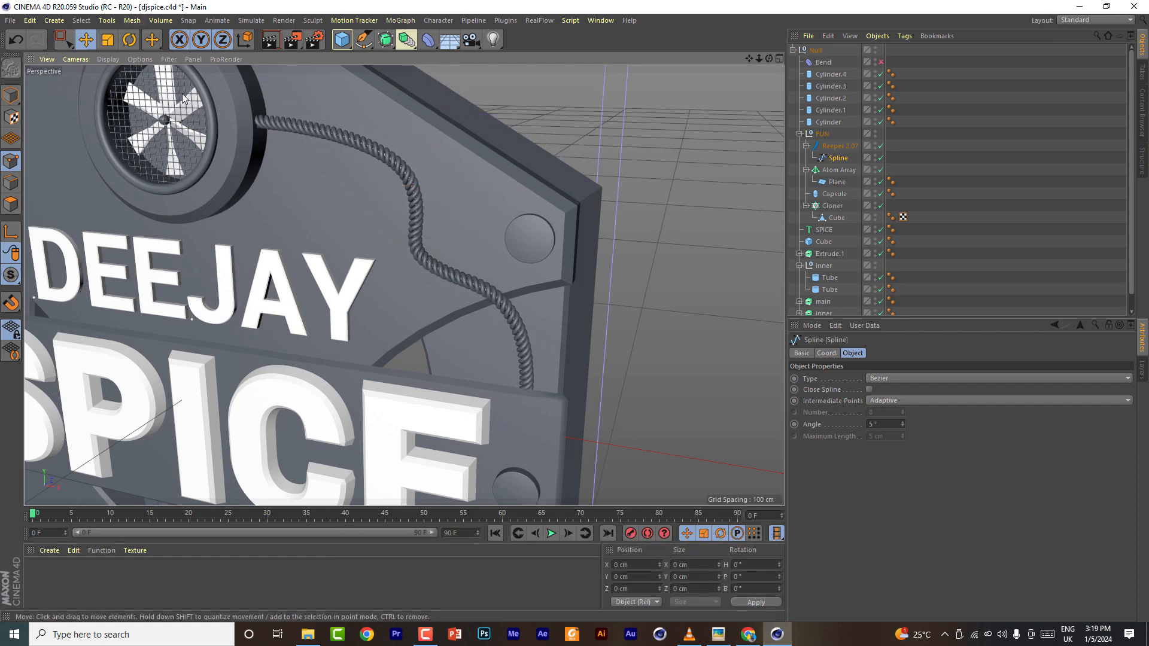
key("0")
left_click_drag(63, 40, 108, 56)
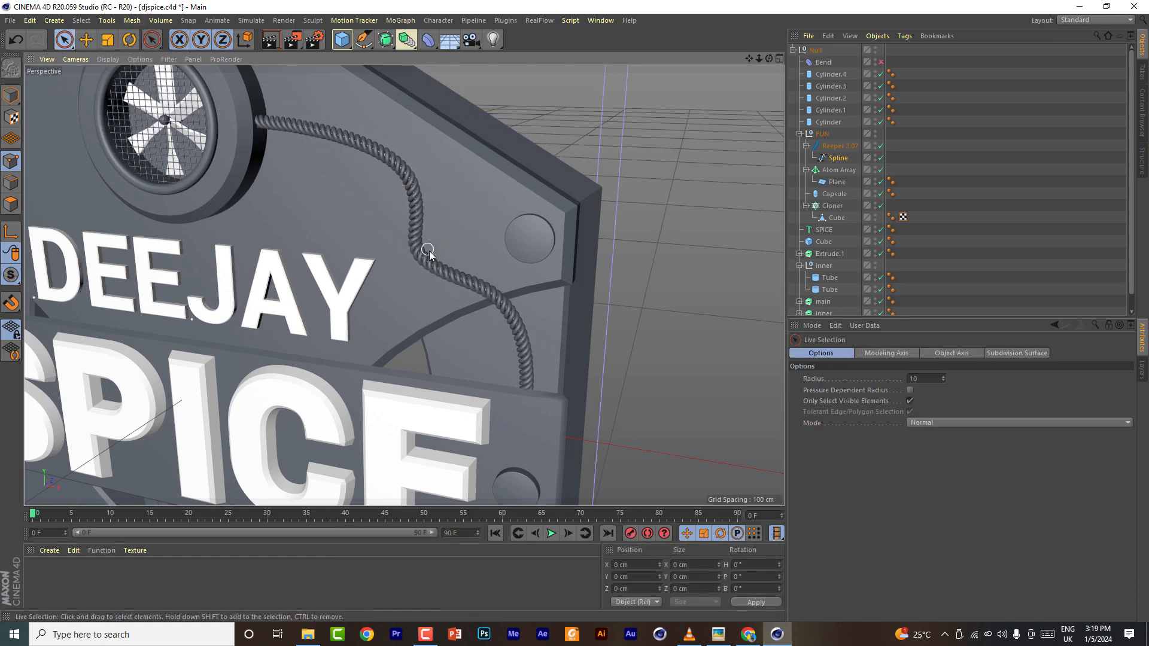
left_click(842, 159)
left_click(424, 268)
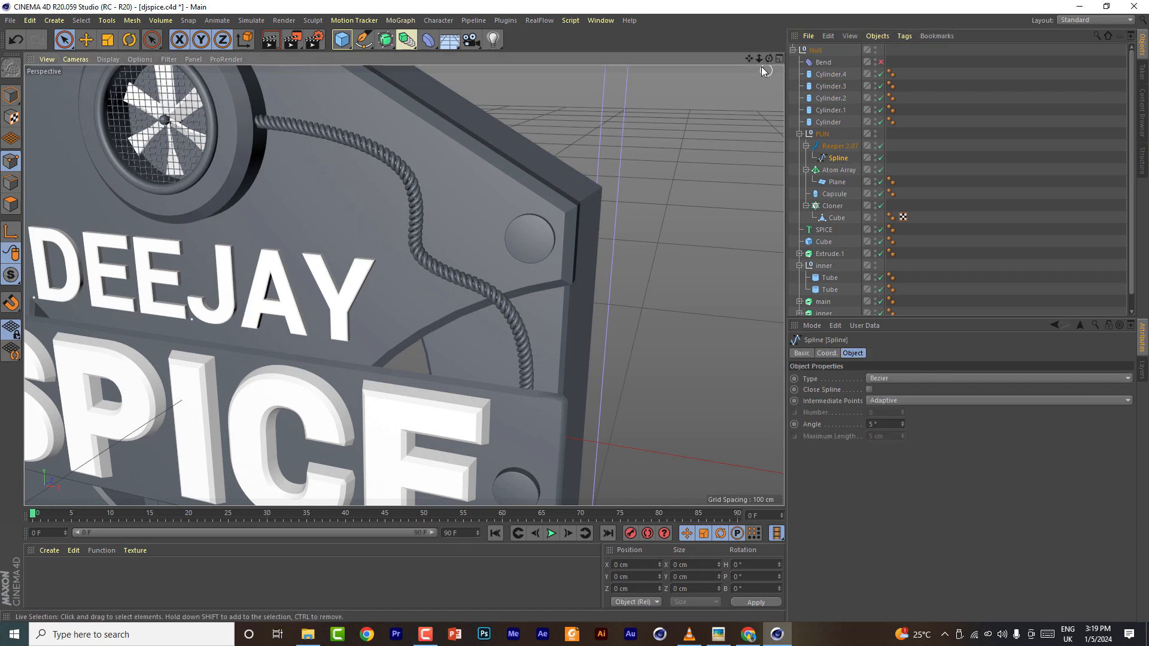
left_click_drag(759, 60, 838, 170)
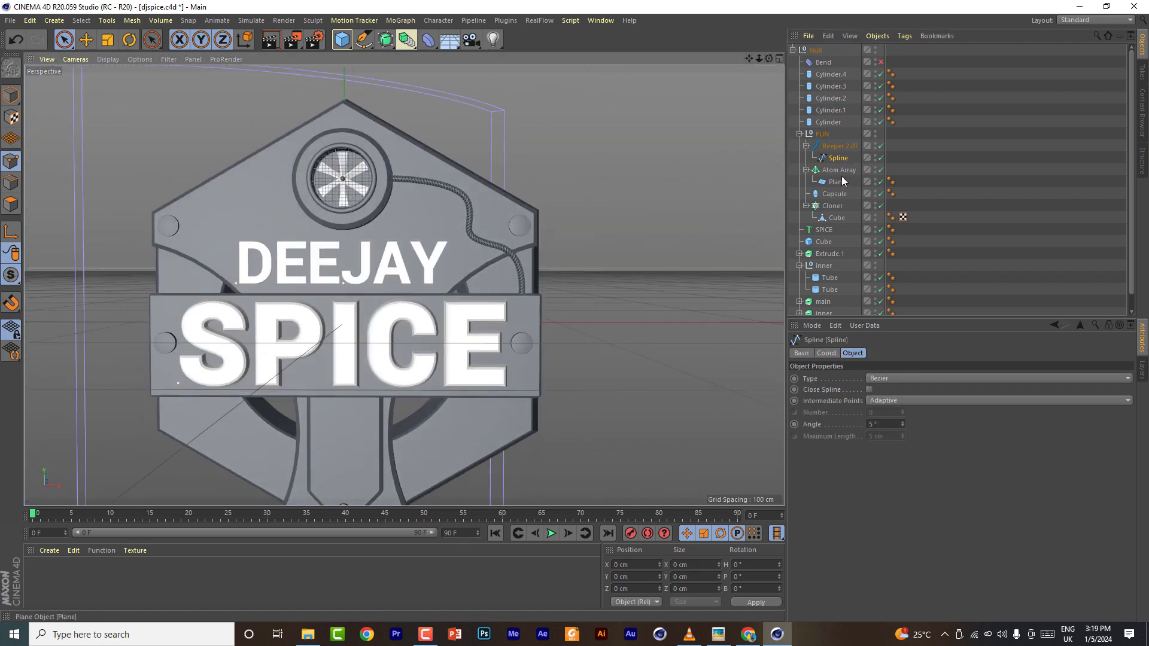
- Try moving and rotating the cable spline's end point in the front view, then undo those edits
left_click(806, 146)
left_click(779, 58)
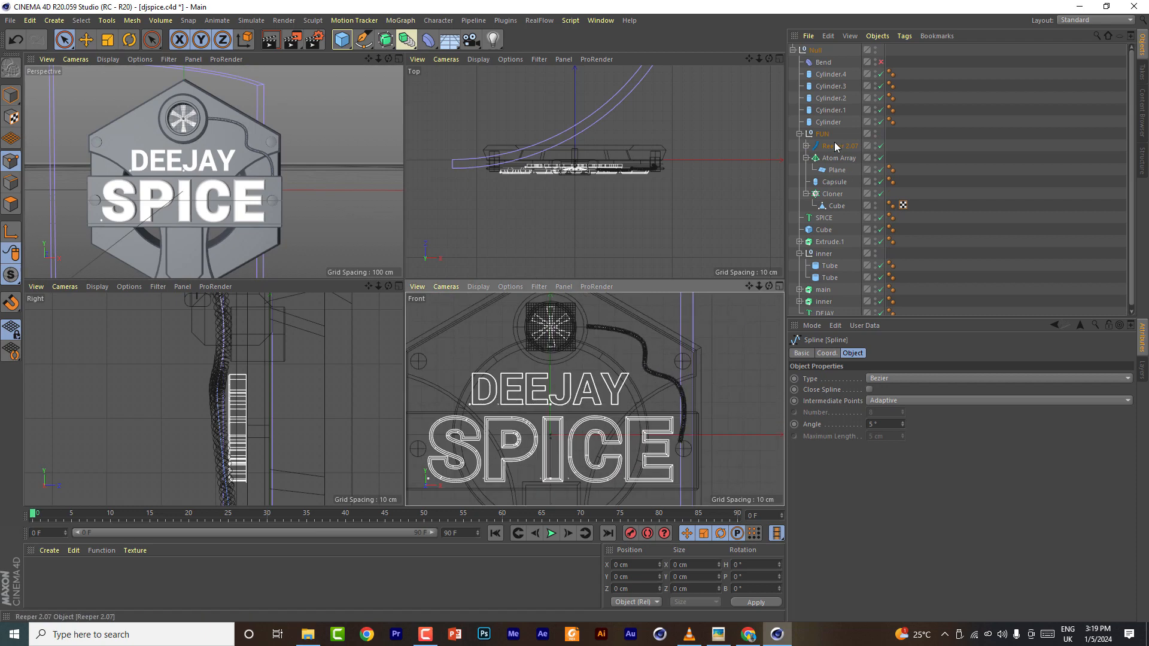
left_click(806, 145)
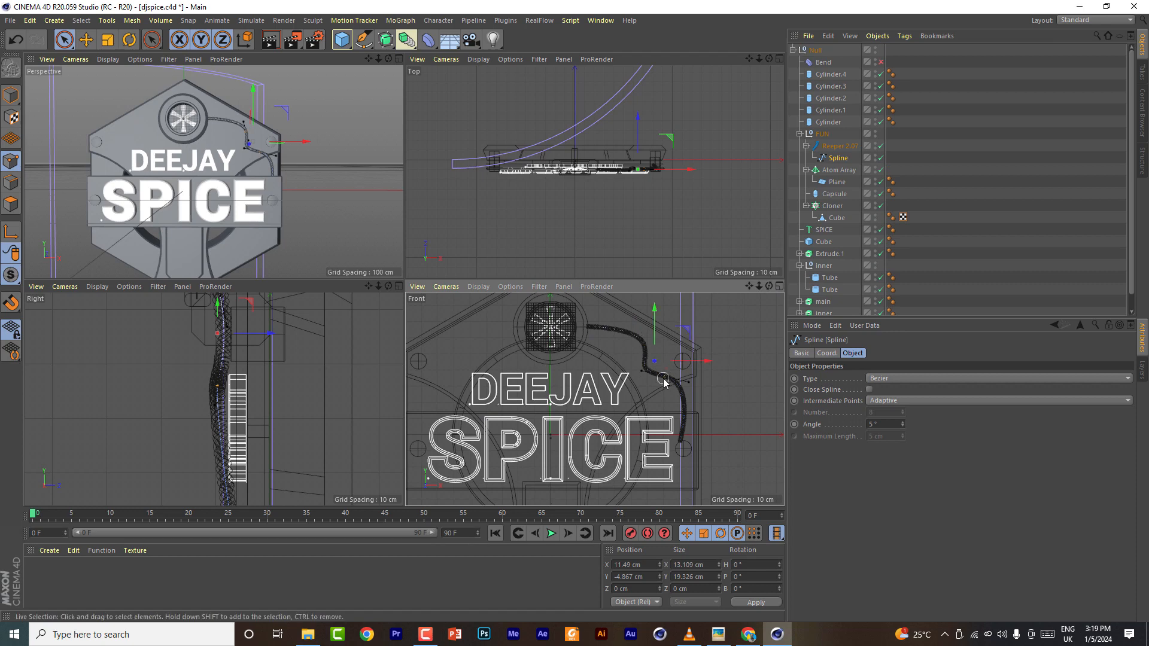
left_click_drag(663, 382, 725, 357)
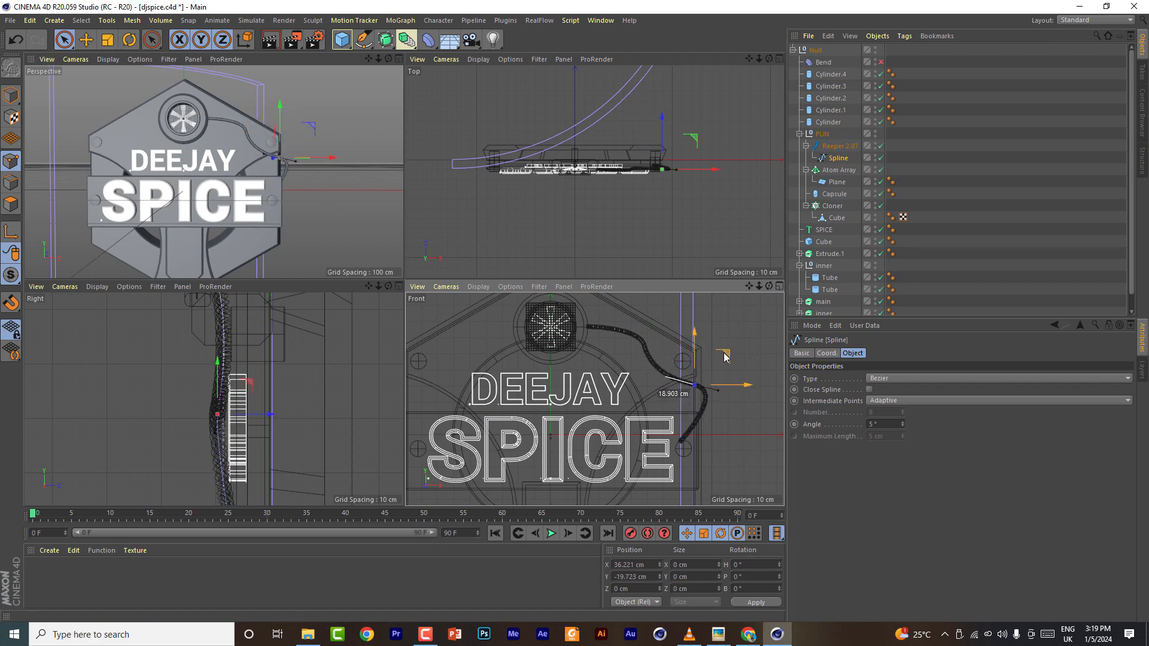
key("r")
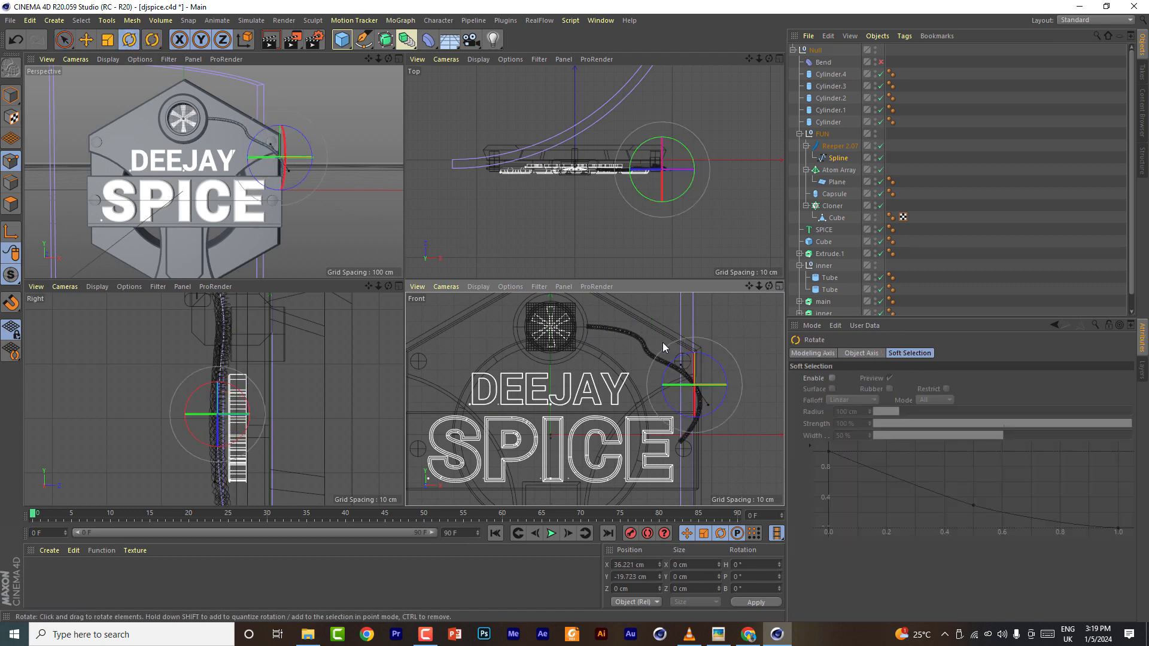
left_click(647, 345)
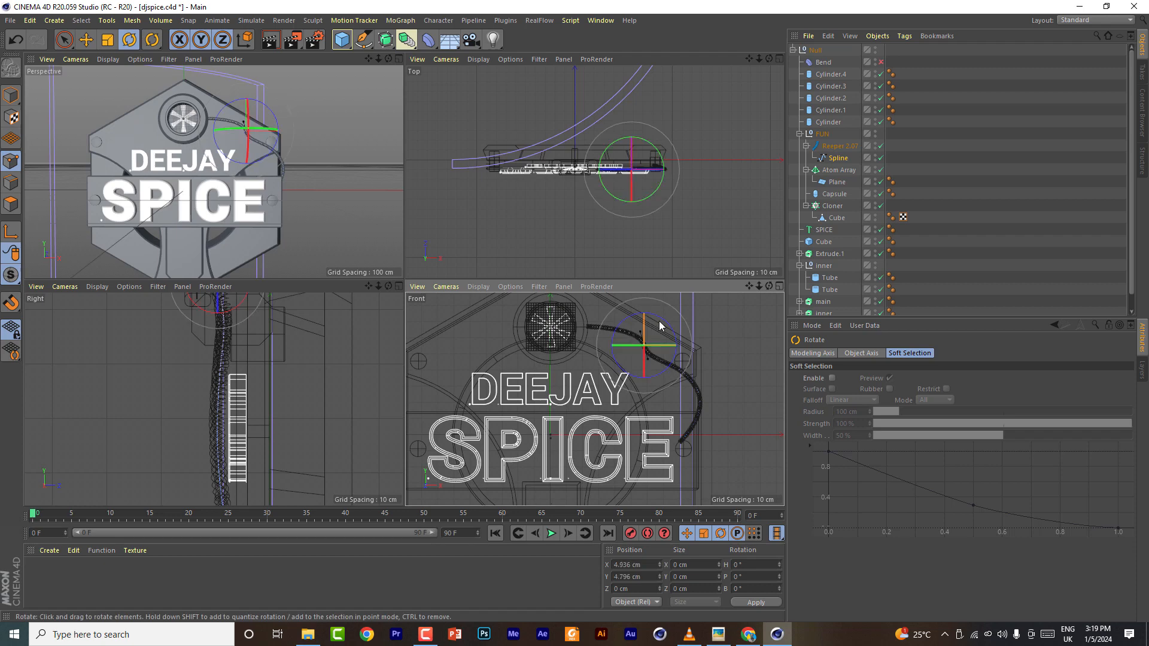
left_click_drag(661, 324, 592, 326)
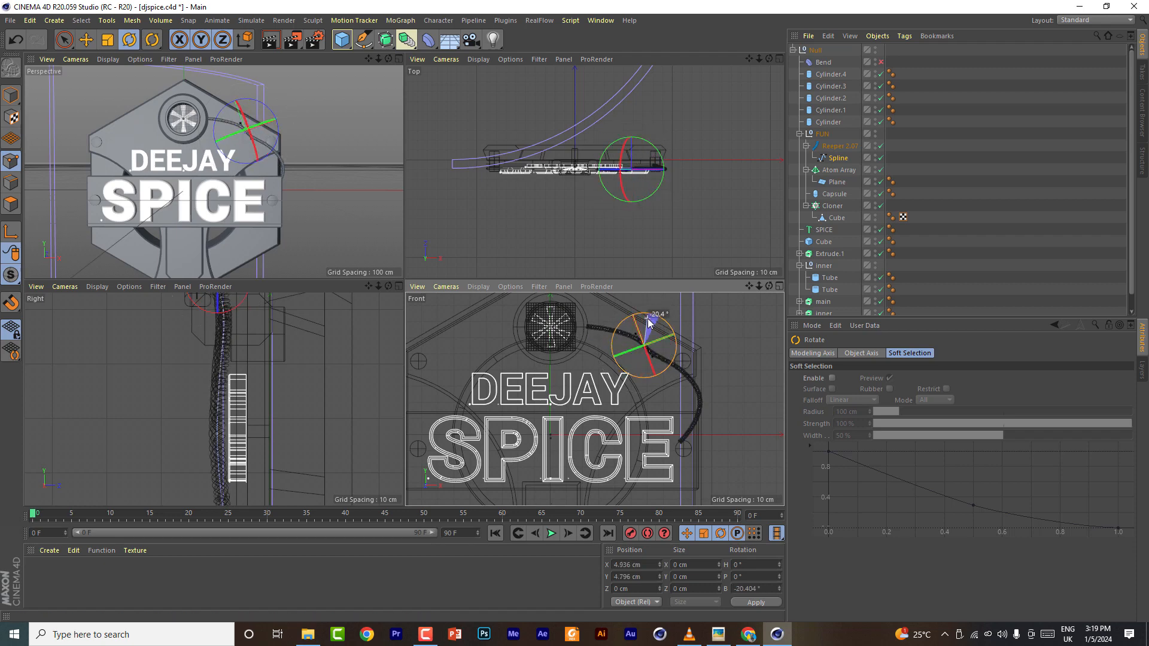
key("e")
left_click_drag(675, 316, 731, 418)
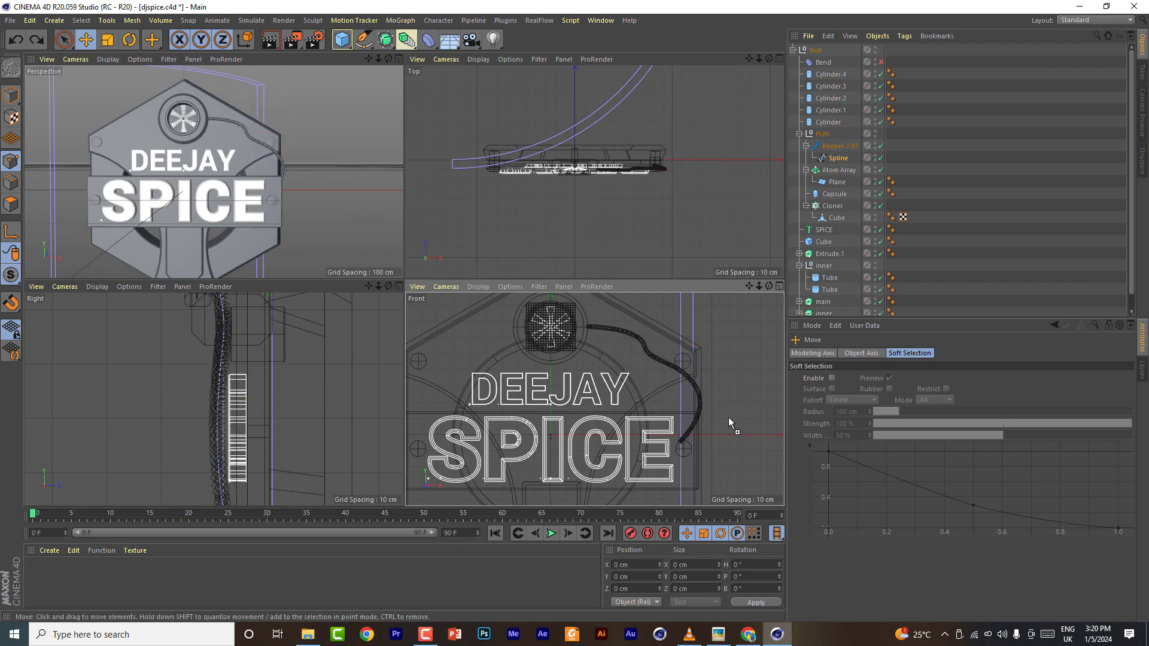
key("ctrl+z")
key("ctrl+z")
key("ctrl+z")
key("ctrl+z")
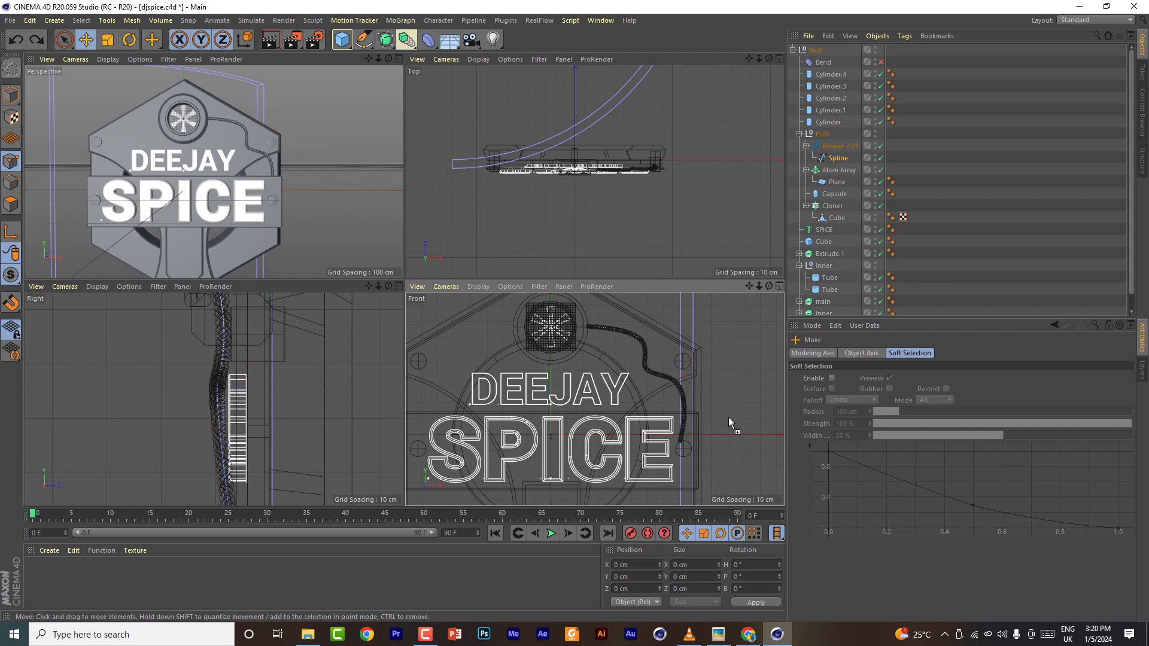
- Nudge the cable spline's selected point slightly in the front view and return to the perspective view
left_click(647, 345)
left_click_drag(699, 346, 683, 345)
key("F1")
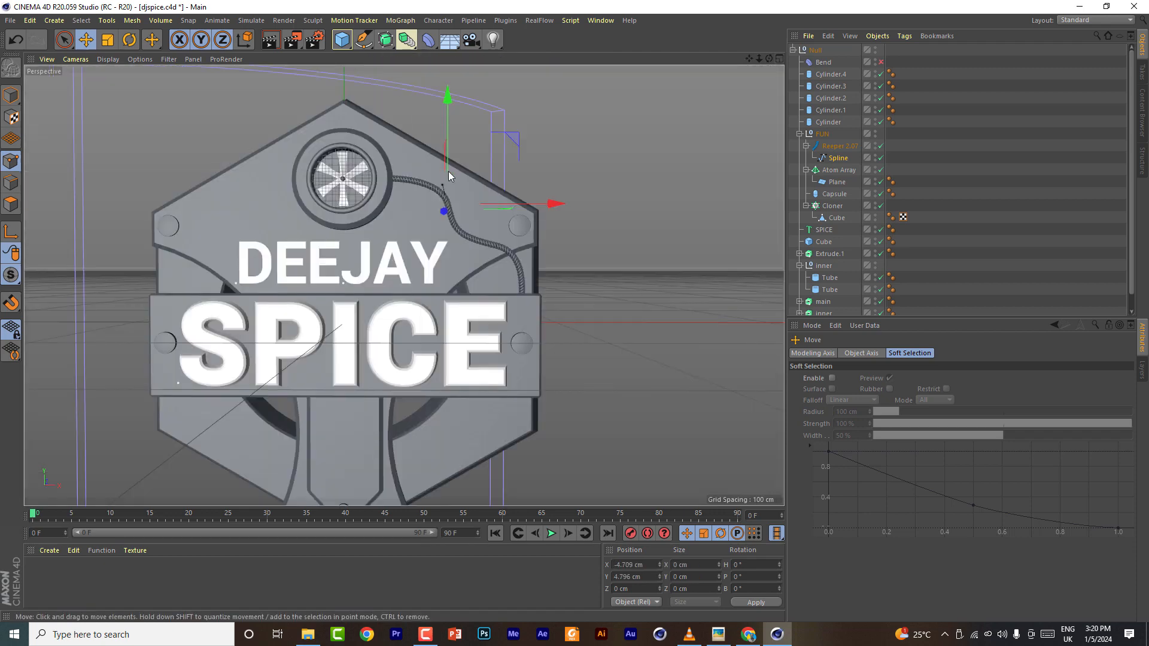
- Set the Reeper's distance to 2 cm and its coils to 61
left_click(838, 147)
double_click(927, 379)
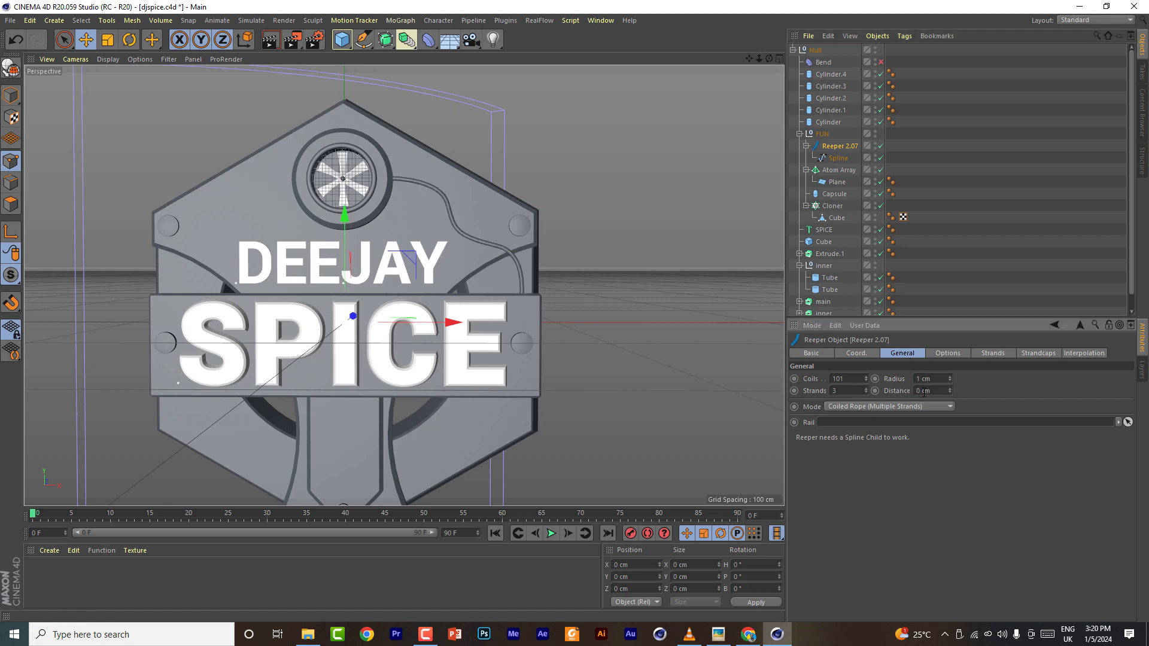
type("2")
key("Return")
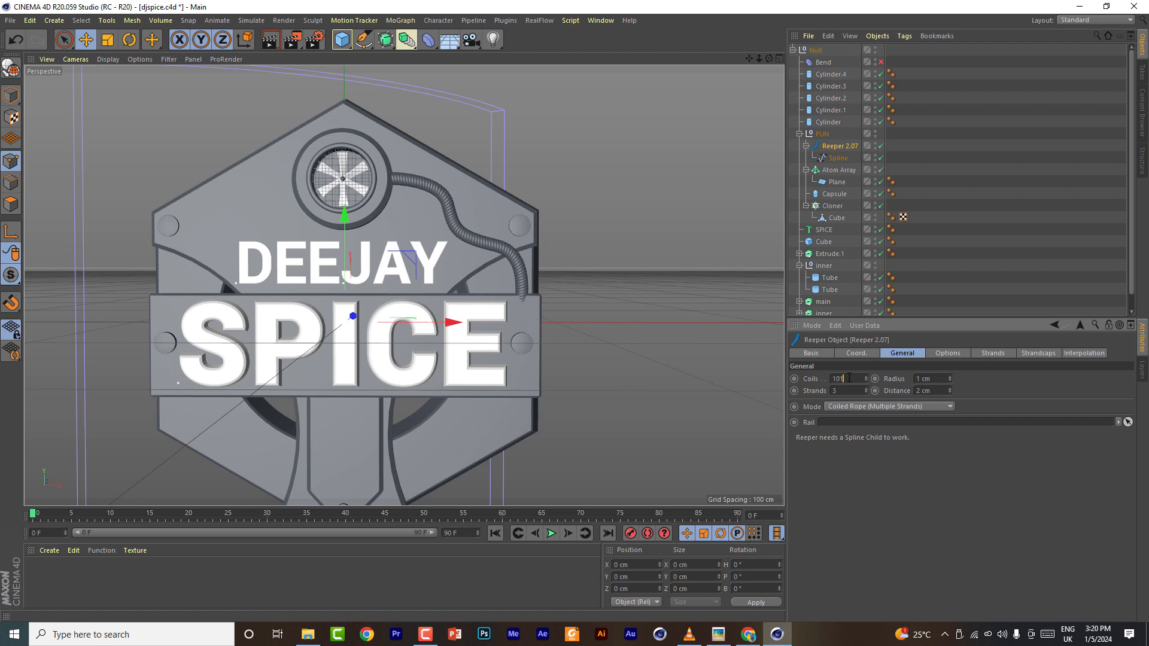
key("Return")
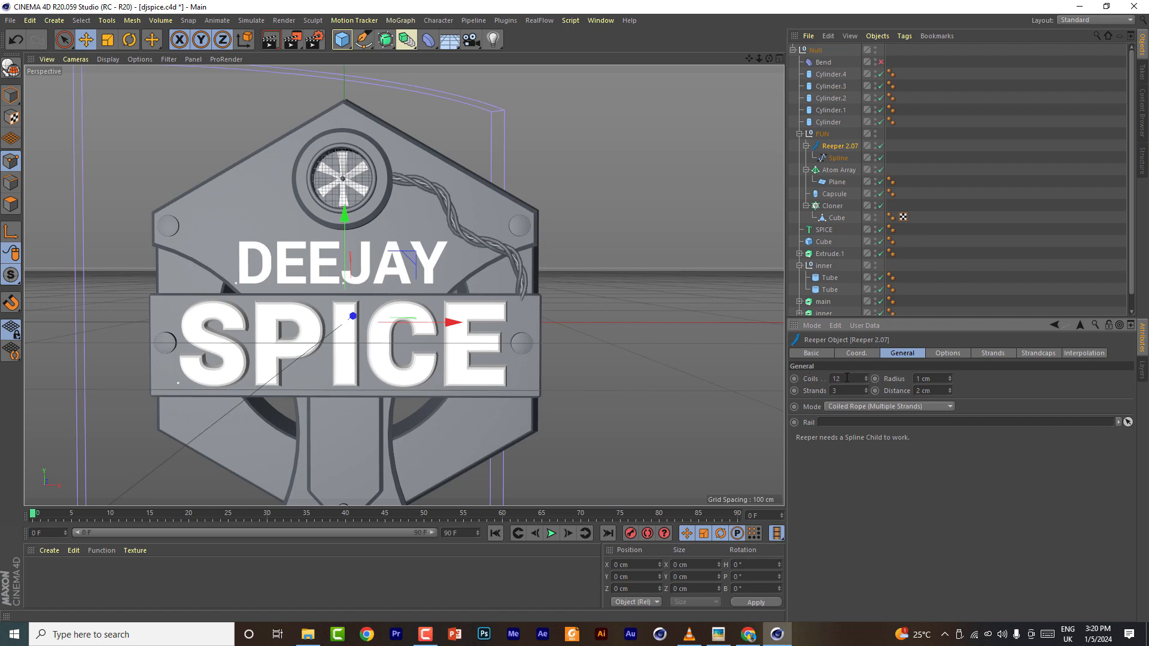
double_click(847, 379)
type("31")
key("BackSpace")
key("BackSpace")
type("61")
key("Return")
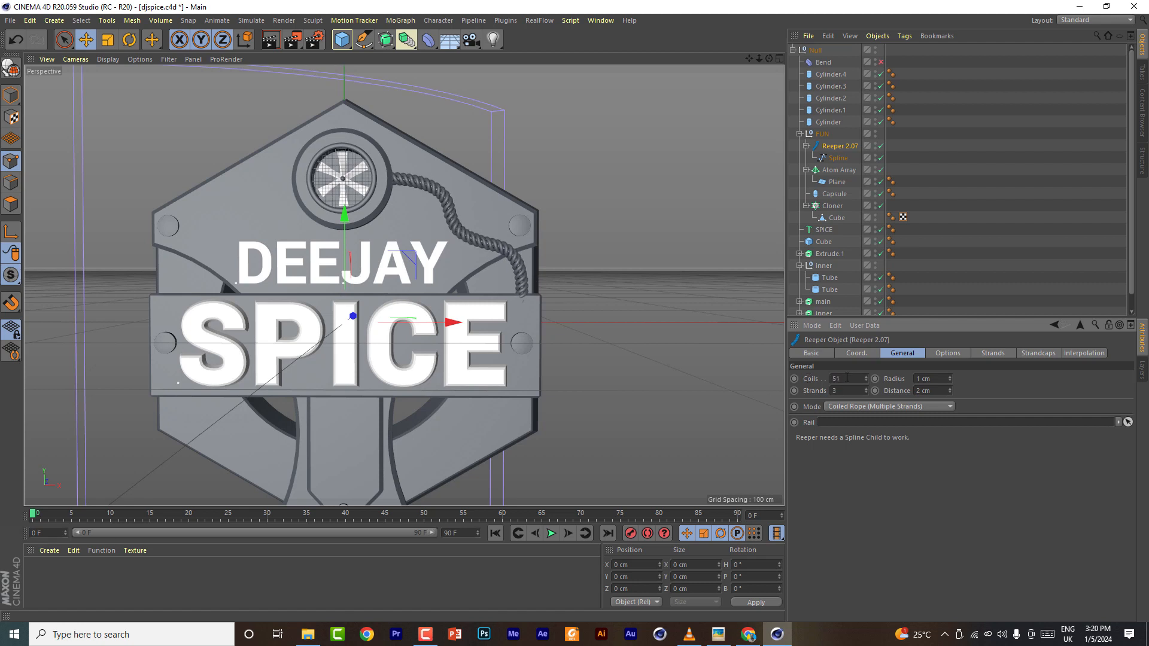
- Adjust the cable spline's lower end point from a side-on perspective view and save the file
left_click(838, 158)
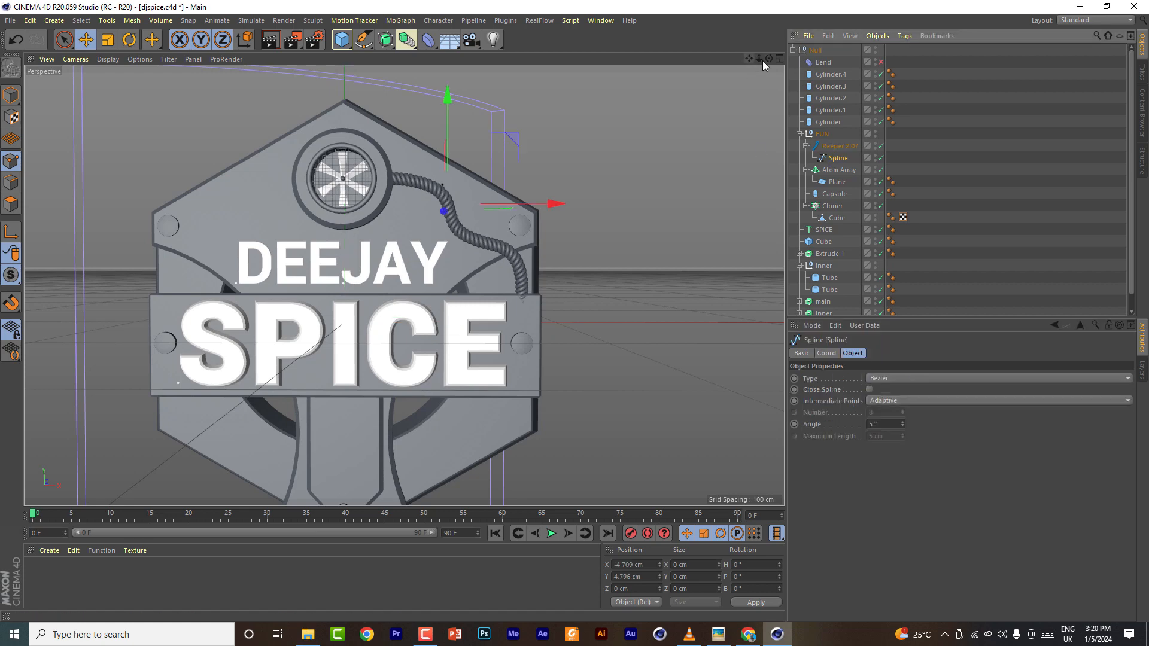
left_click_drag(770, 59, 741, 108)
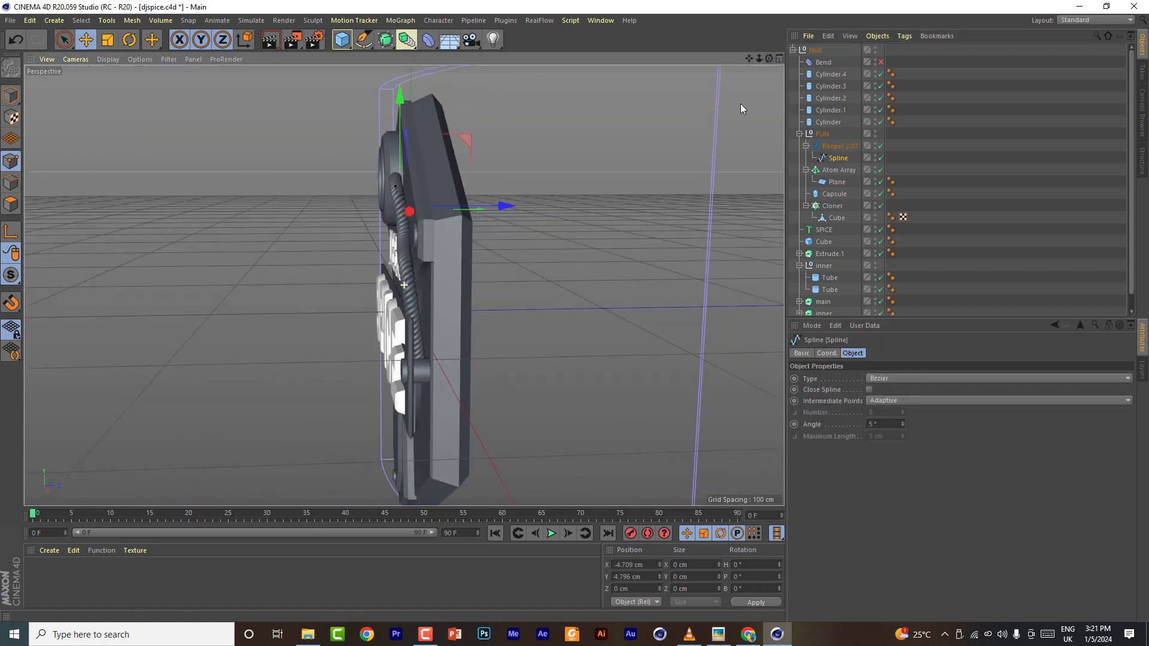
left_click(62, 41)
left_click(421, 384)
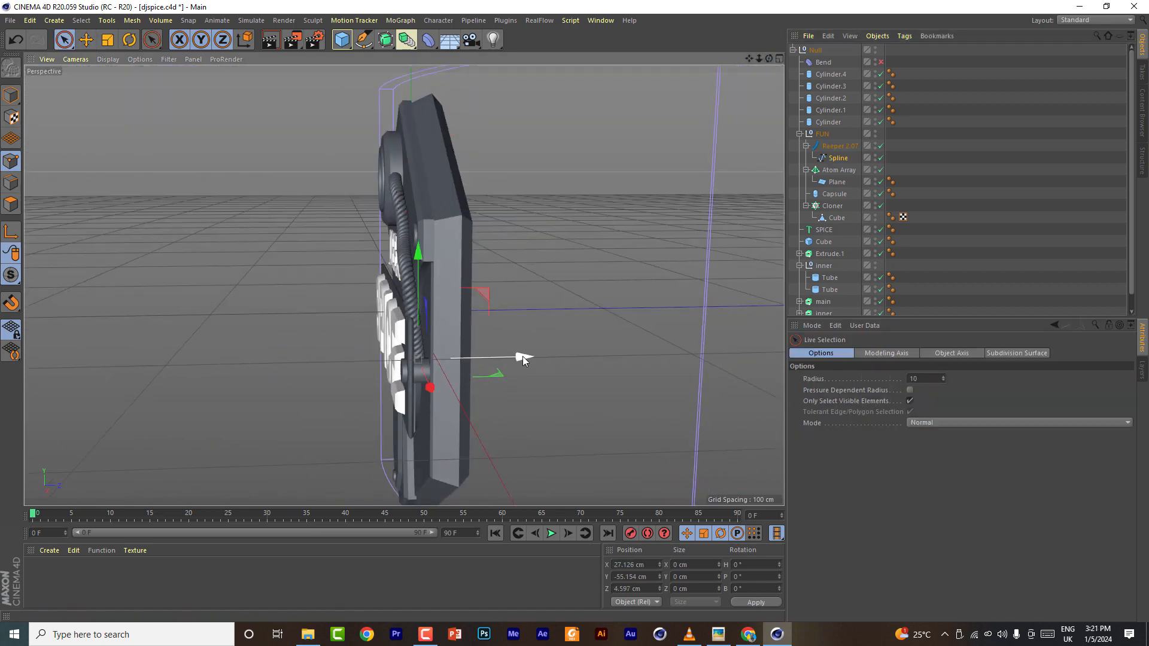
left_click(128, 40)
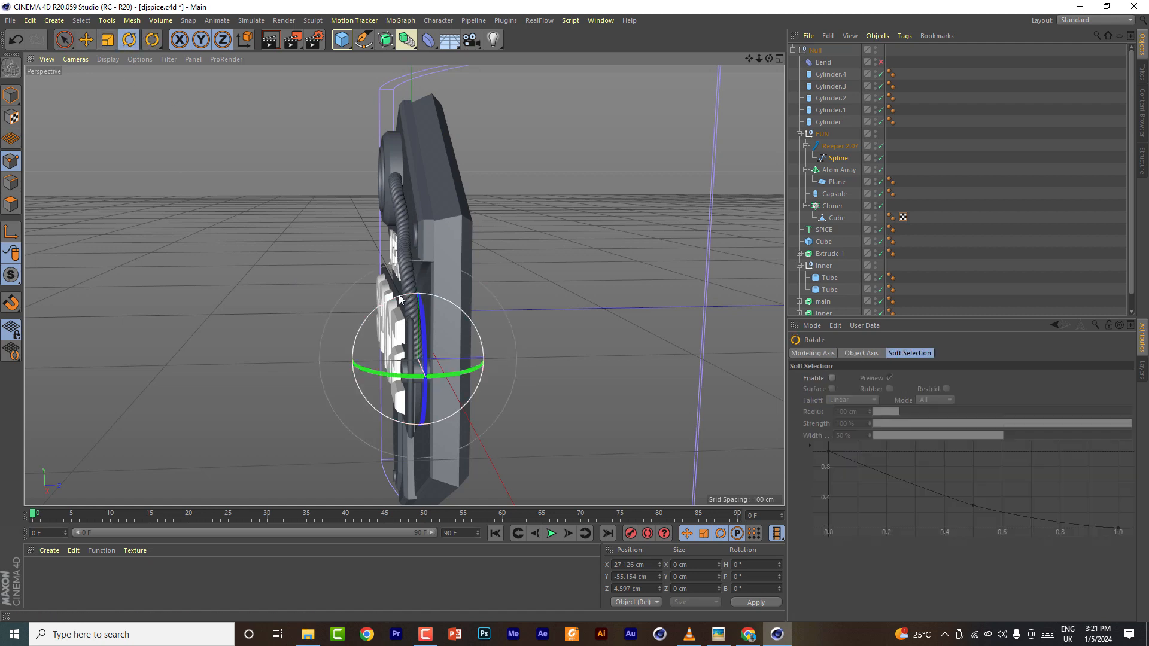
key("space")
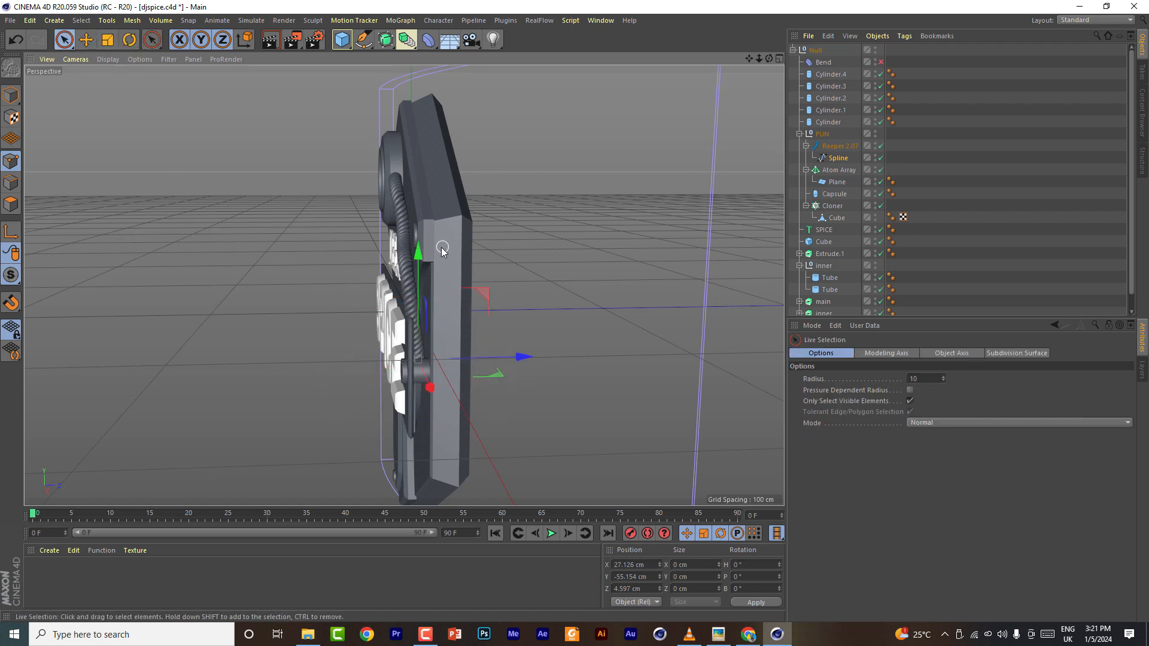
left_click(404, 275)
mouse_move(507, 257)
left_mouse_down()
mouse_move(519, 259)
mouse_move(508, 265)
left_mouse_up()
key("space")
left_click_drag(389, 200, 243, 303)
left_click_drag(745, 81, 343, 78, "alt")
left_click(10, 20)
left_click(36, 119)
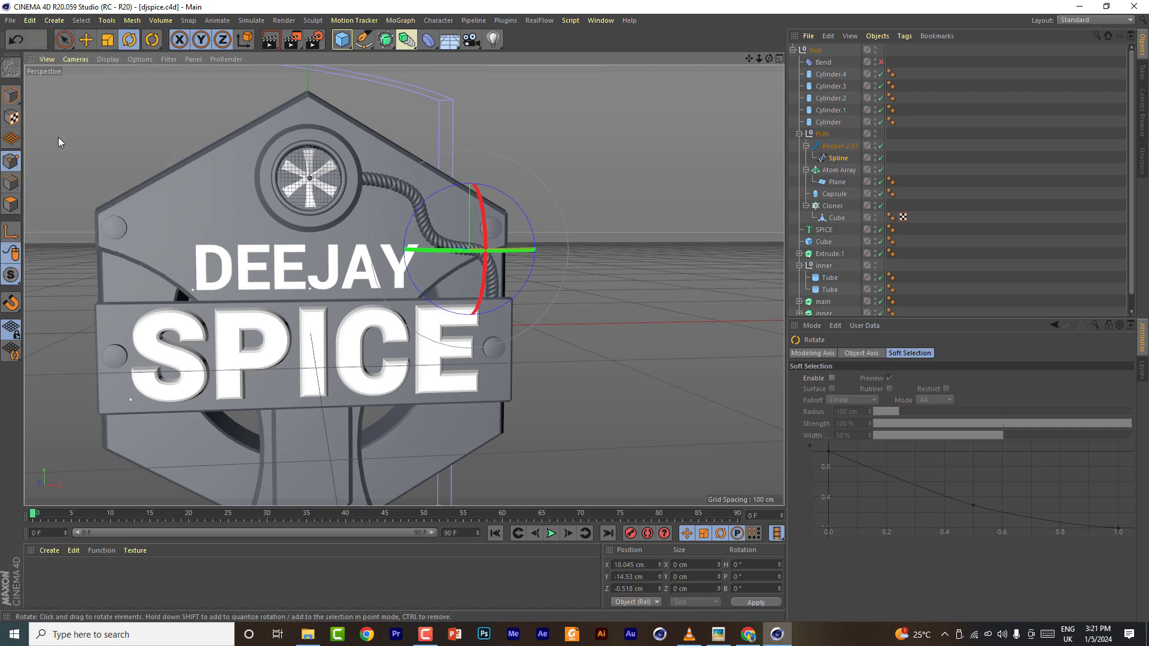
- Mirror the coiled cable by placing the Reeper inside a new Symmetry object under FUN, and save the file
left_click(806, 146)
left_click(827, 149)
left_click_drag(385, 40, 592, 95)
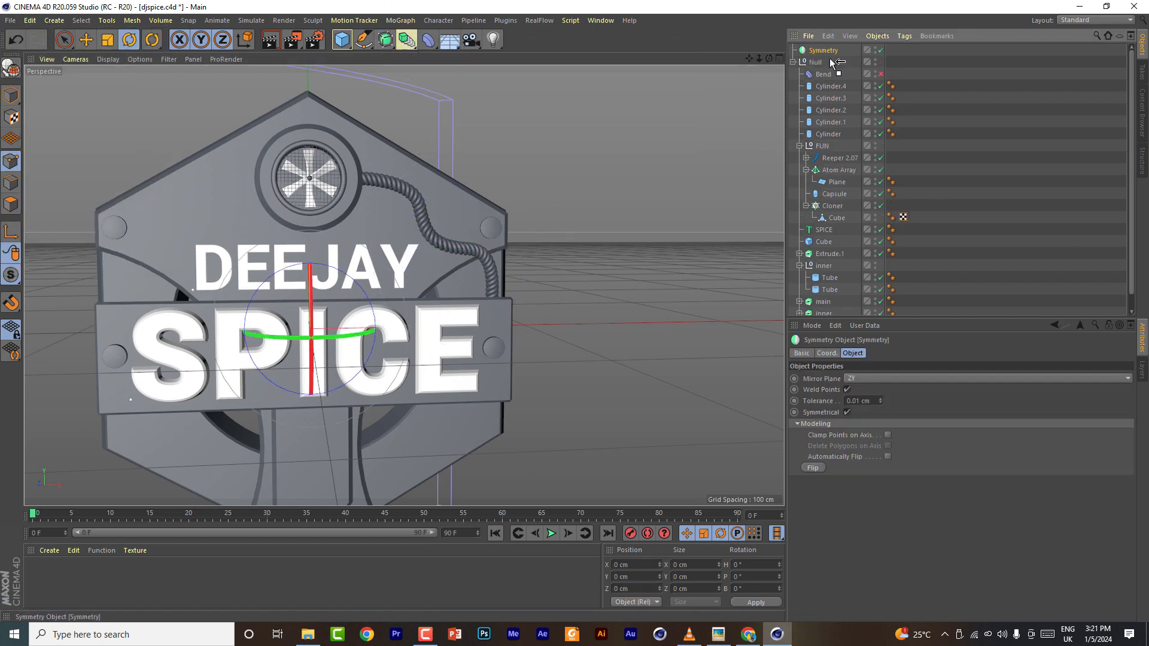
left_click_drag(841, 150, 835, 149)
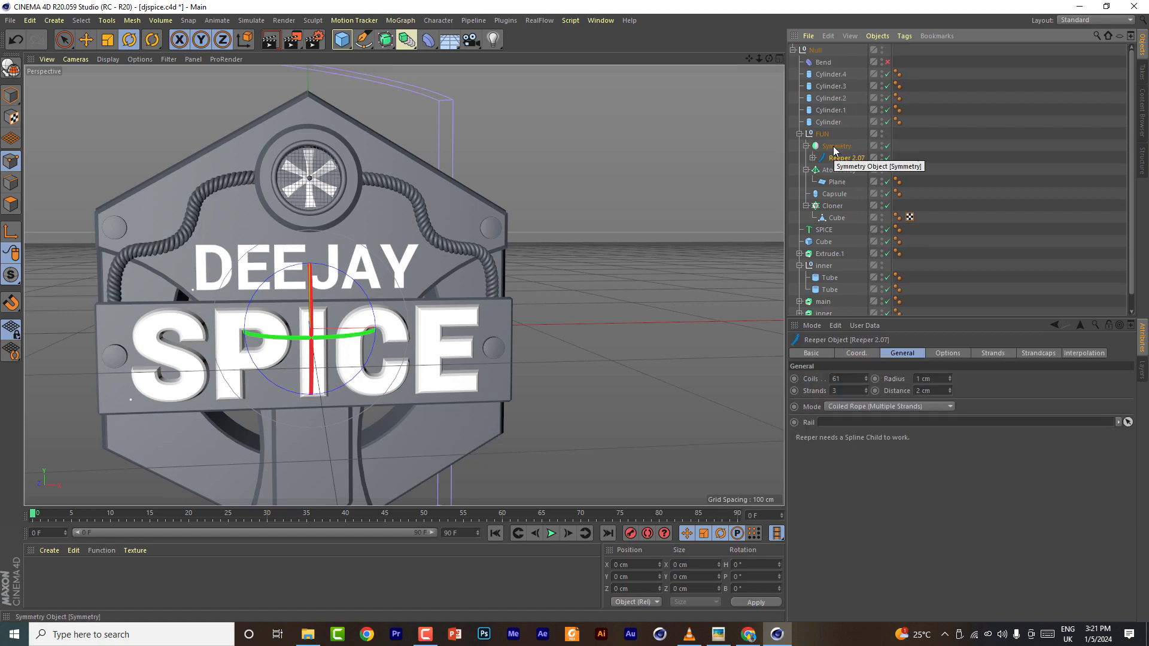
left_click(10, 21)
left_click(36, 119)
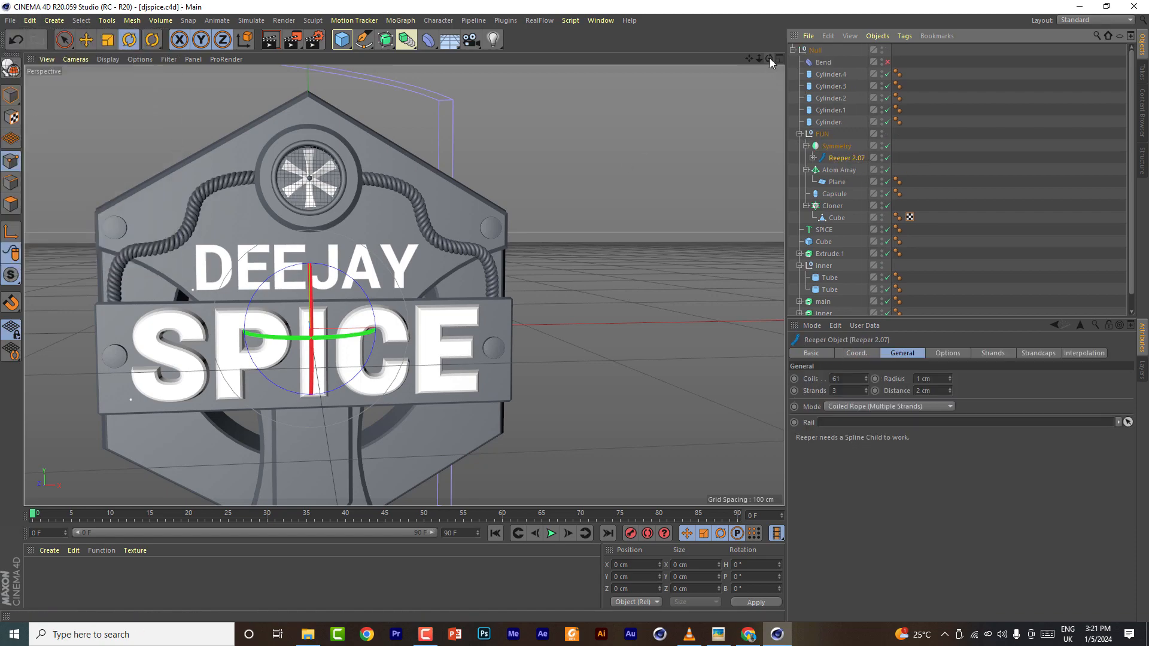
- Add a cylinder oriented along -X with filleted caps of 4 cm radius
left_click_drag(770, 59, 742, 114)
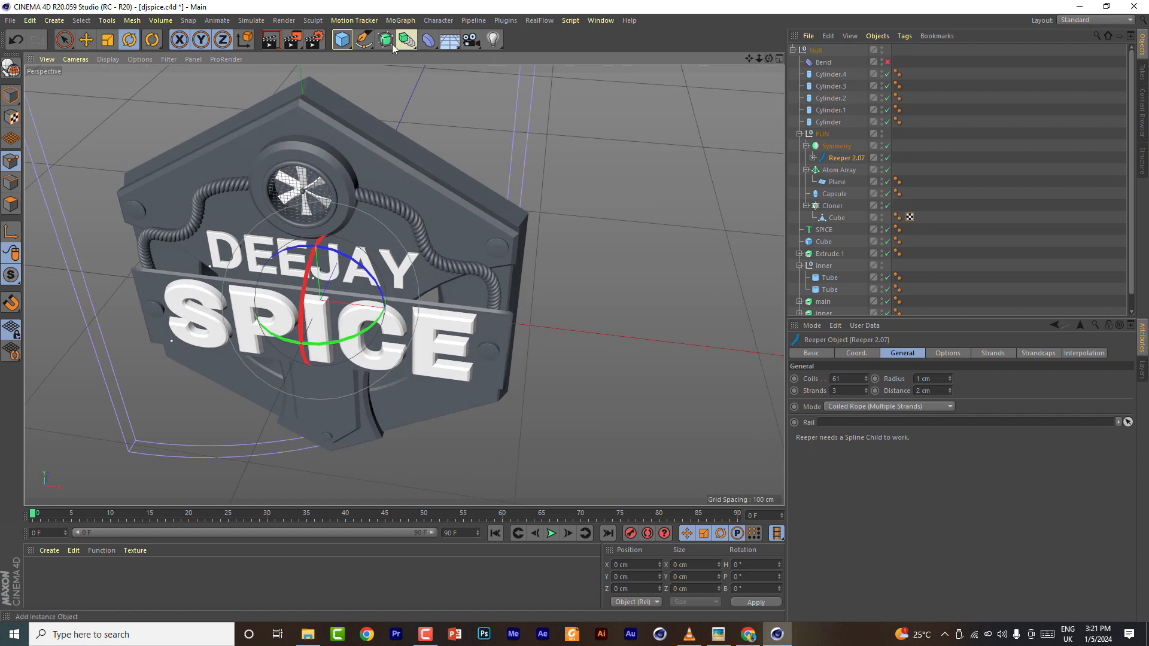
left_click(393, 48)
left_click(583, 60)
left_click(886, 426)
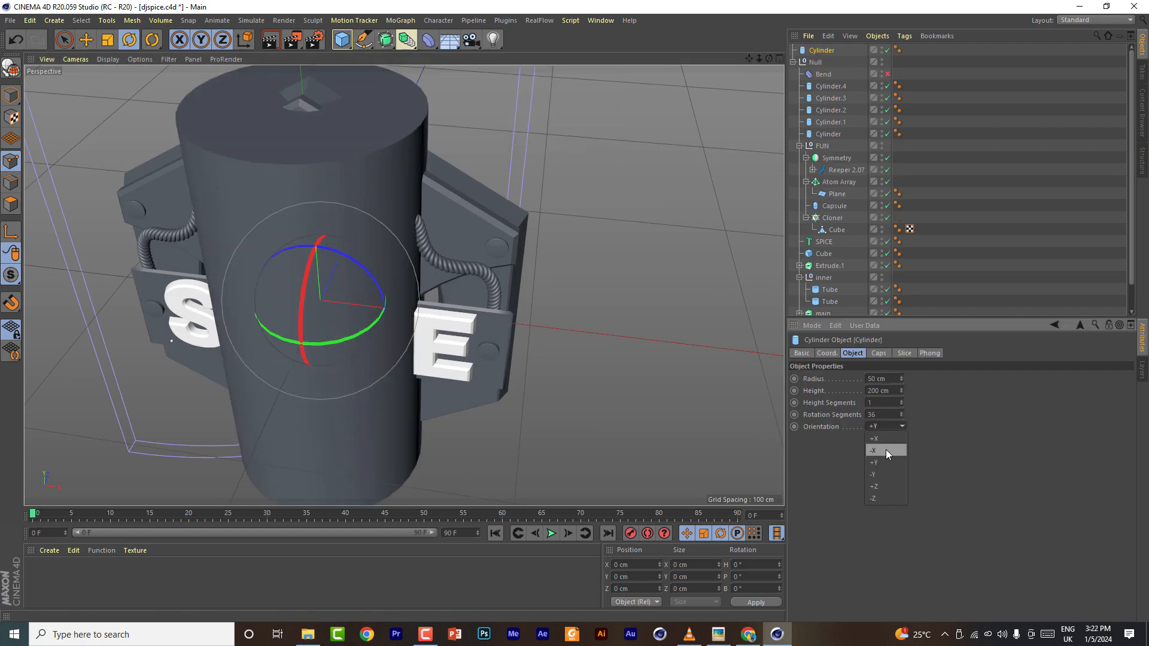
left_click(874, 450)
left_click(878, 353)
left_click(839, 405)
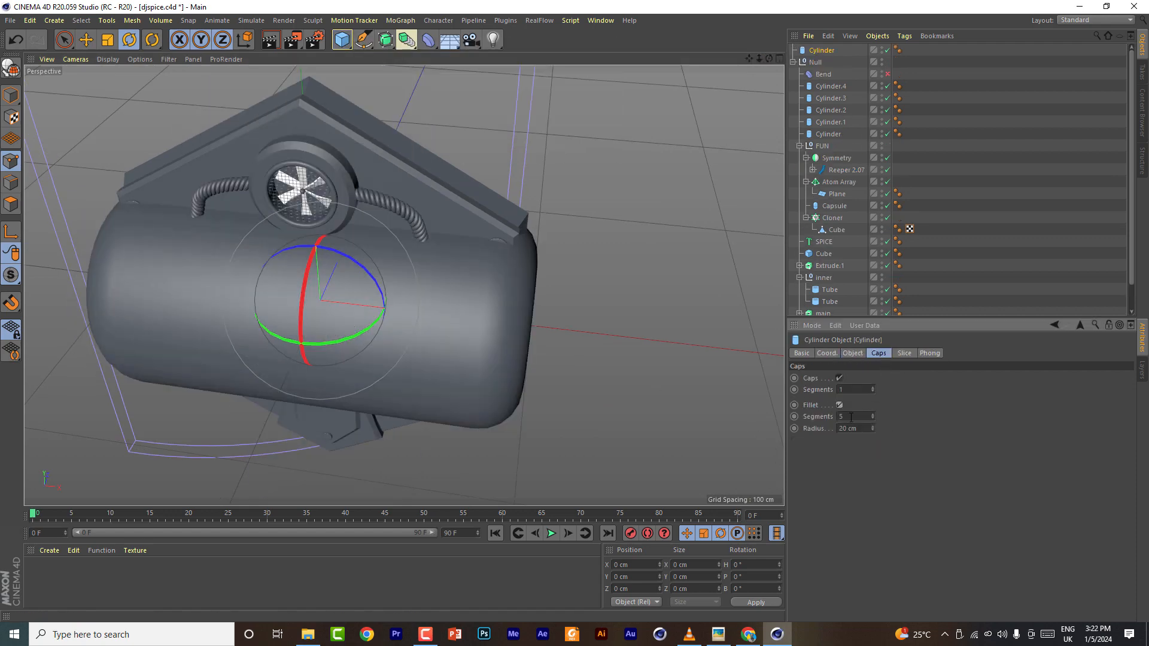
left_click_drag(873, 429, 862, 429)
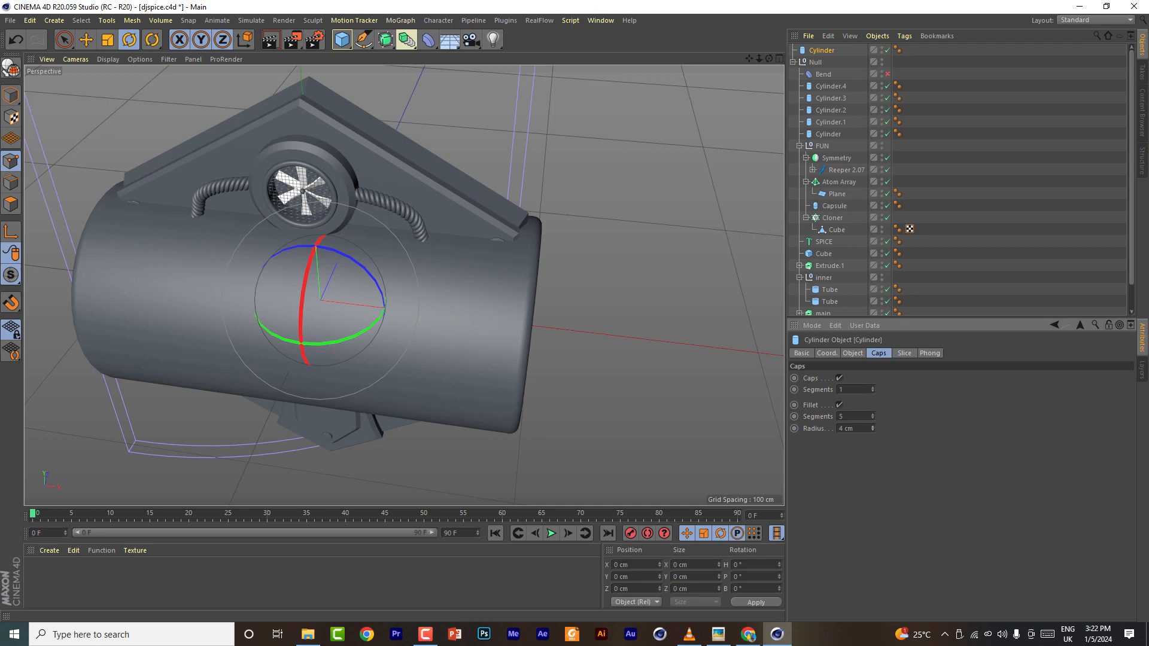
- Shrink the cylinder and move it beside the fan where the cable ends
left_click(853, 354)
left_click_drag(902, 384, 895, 395)
left_click(88, 41)
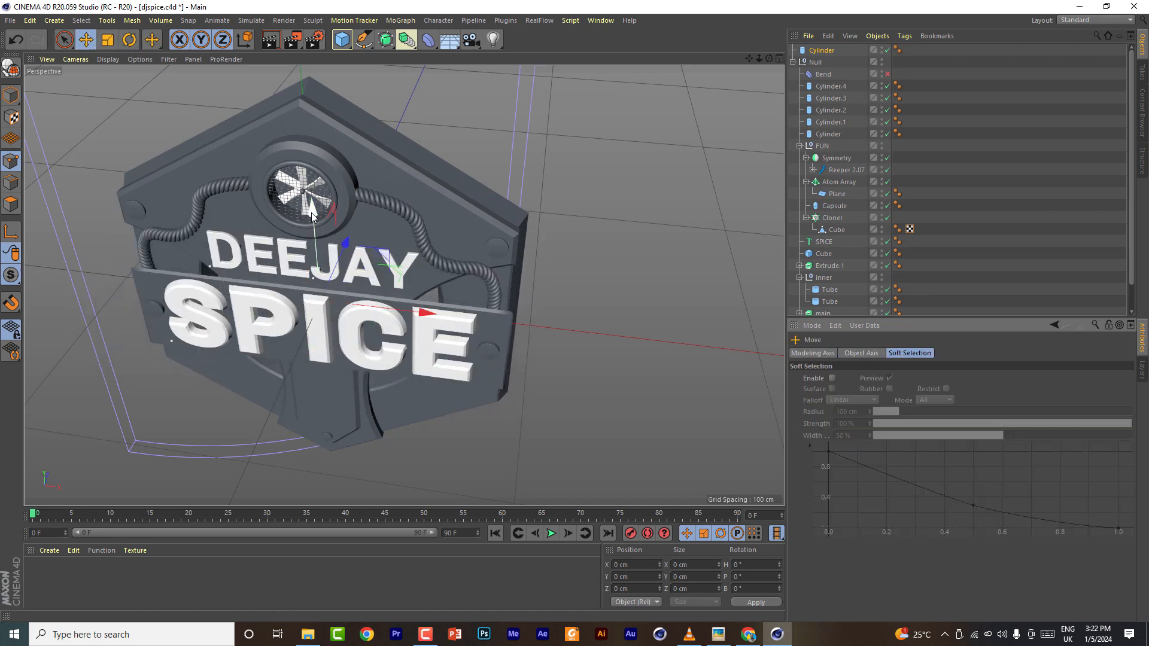
left_click_drag(310, 206, 307, 92)
left_click_drag(366, 189, 411, 194)
left_click_drag(376, 143, 385, 163)
scroll(336, 174, "up", 10)
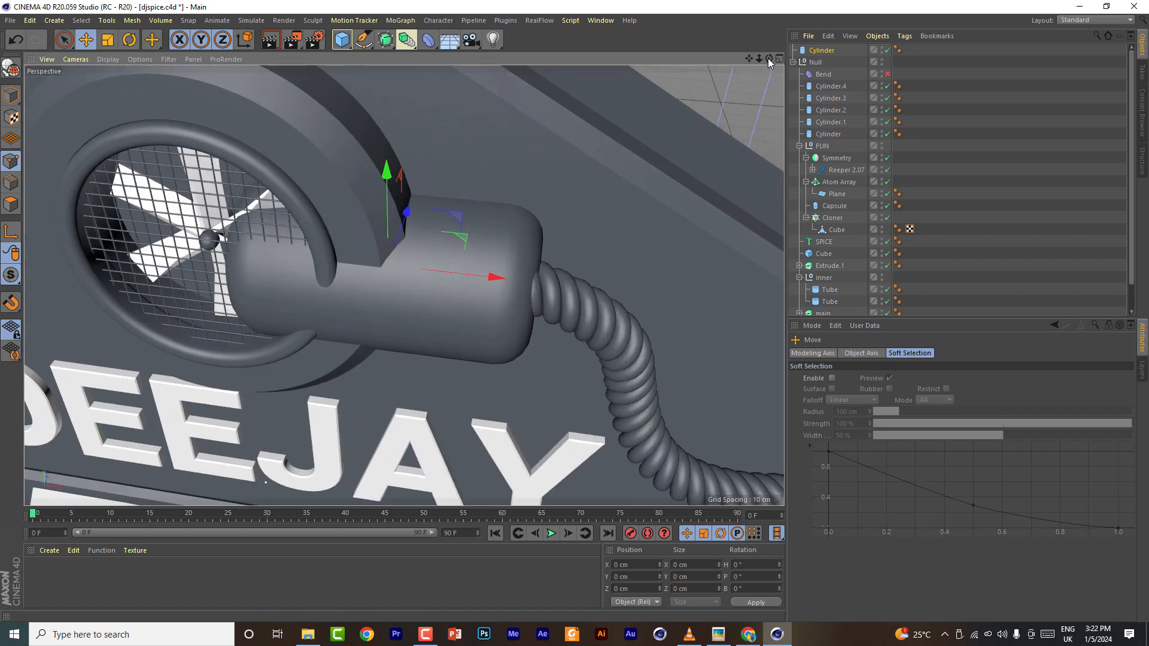
left_click_drag(769, 59, 620, 211)
left_click_drag(430, 201, 432, 186)
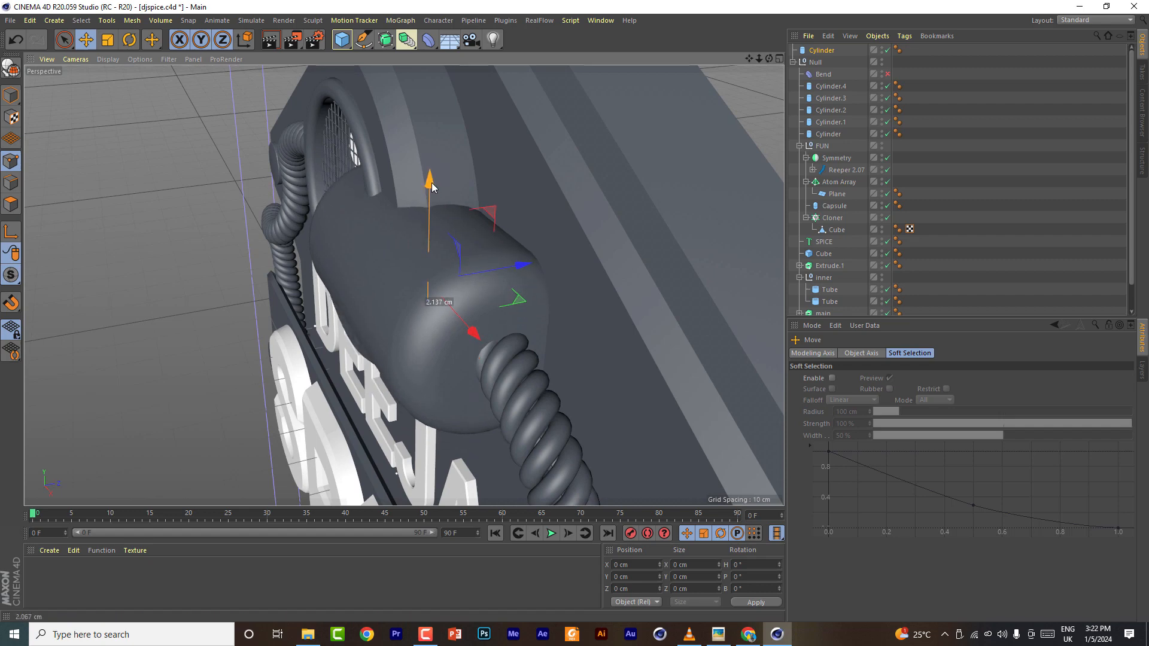
- Place the cylinder inside the Symmetry object, turn off its cap fillet and set its radius and height to 6 cm
left_click_drag(823, 53, 832, 159)
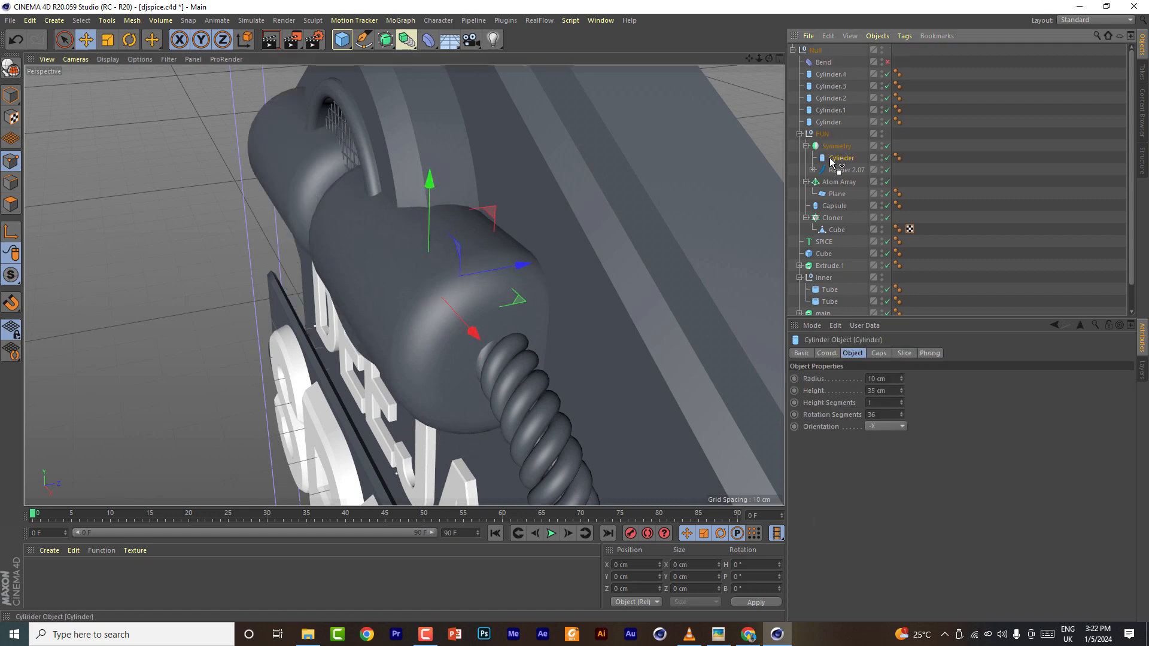
scroll(876, 391, "down", 19)
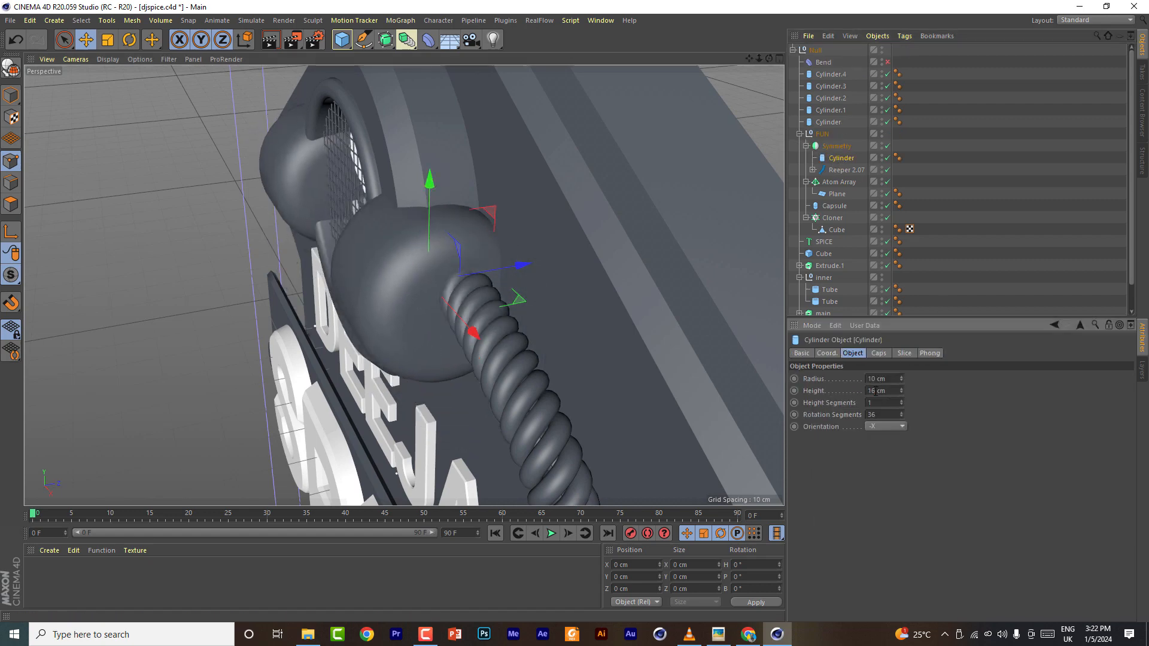
scroll(875, 379, "down", 3)
left_click(879, 354)
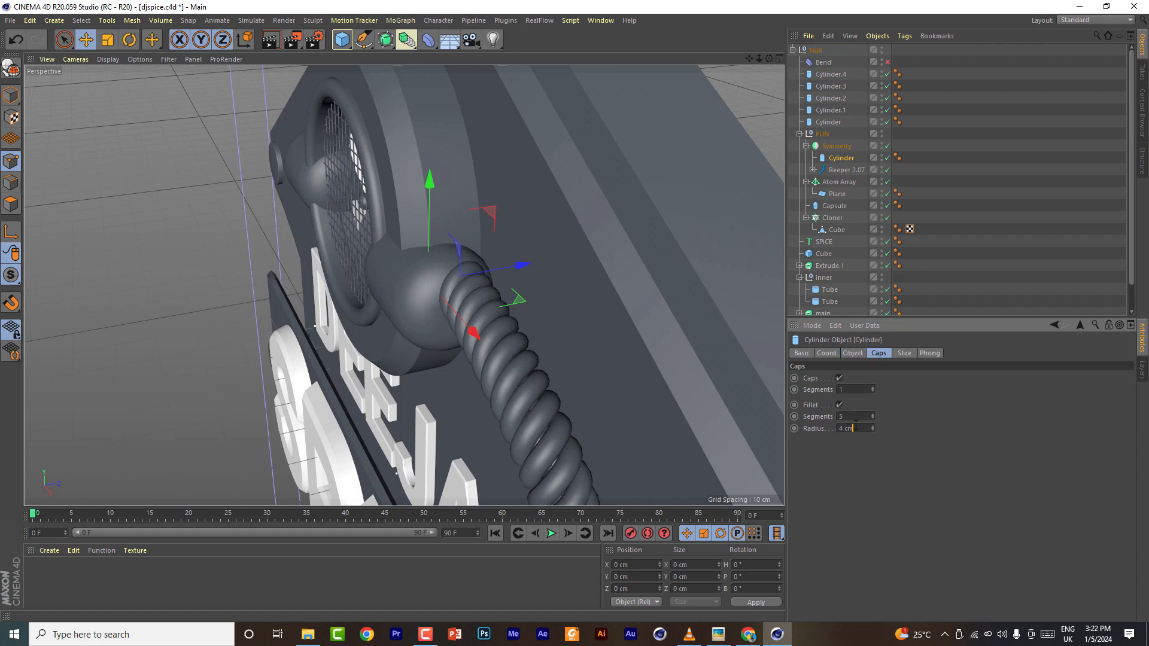
scroll(856, 425, "down", 3)
left_click(839, 406)
left_click_drag(431, 183, 433, 163)
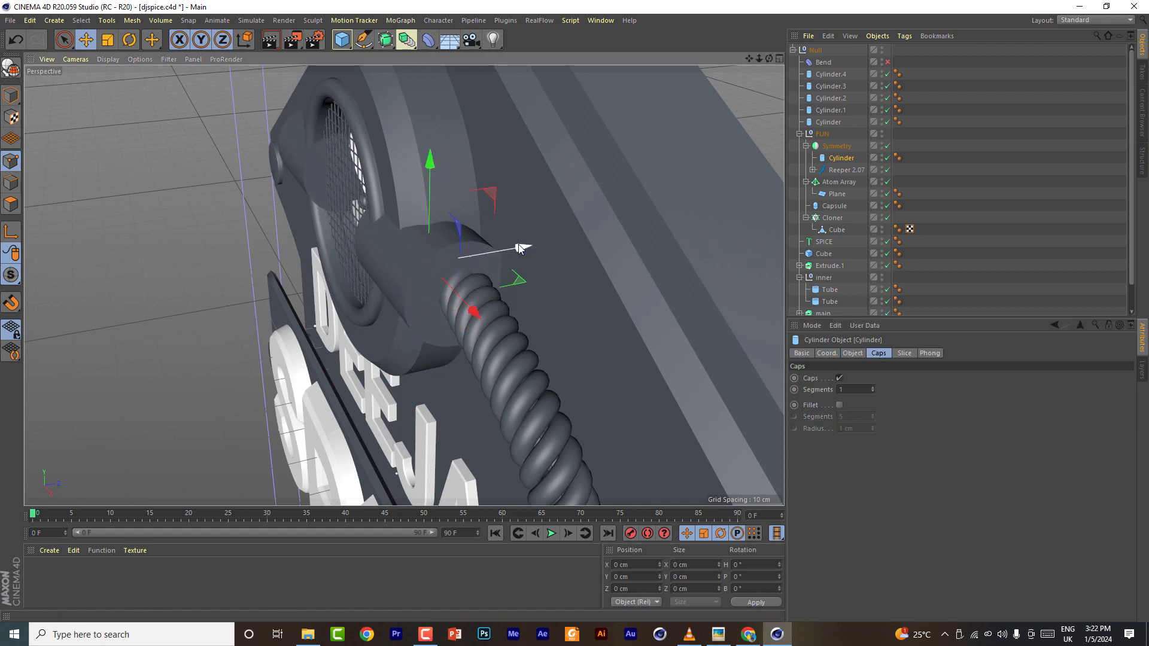
left_click_drag(520, 249, 528, 248)
left_click(855, 354)
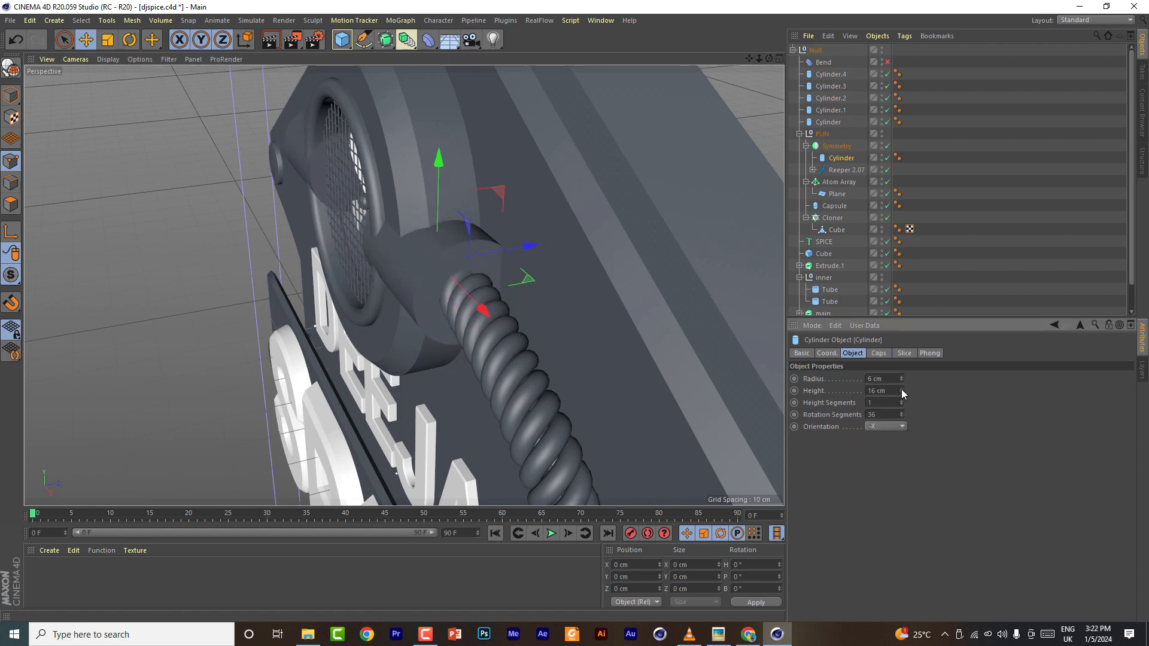
left_click_drag(902, 391, 902, 398)
- Resize the cylinder to about 3 cm radius and position it as a collar at the cable's end by the fan
left_click(11, 96)
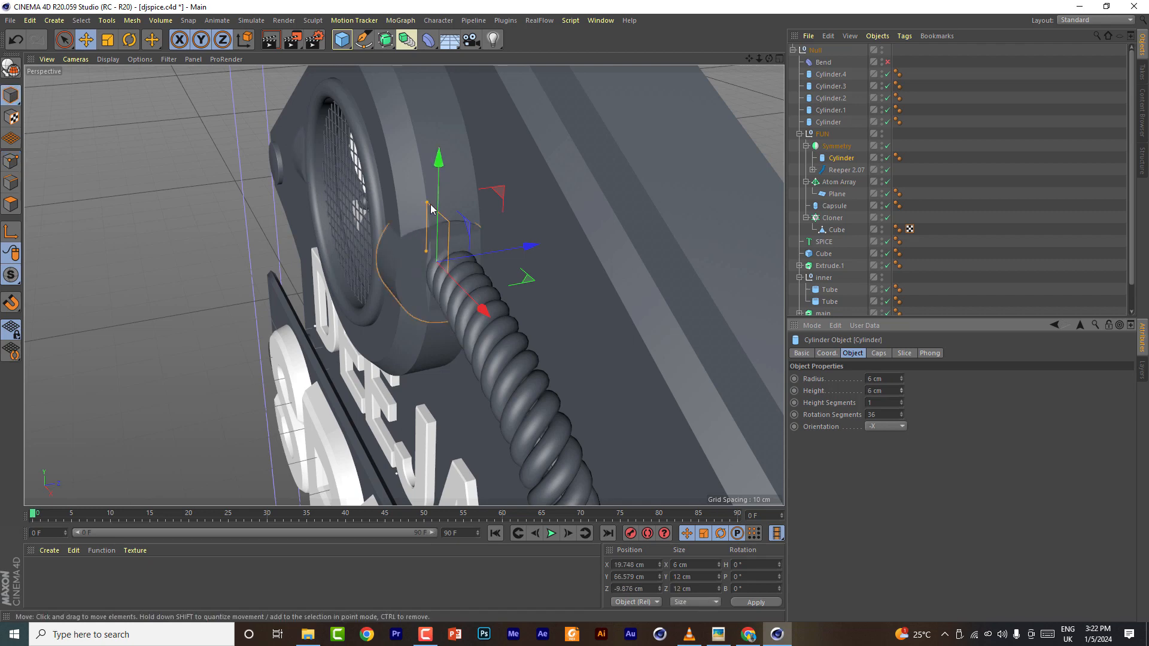
left_click_drag(431, 206, 429, 221)
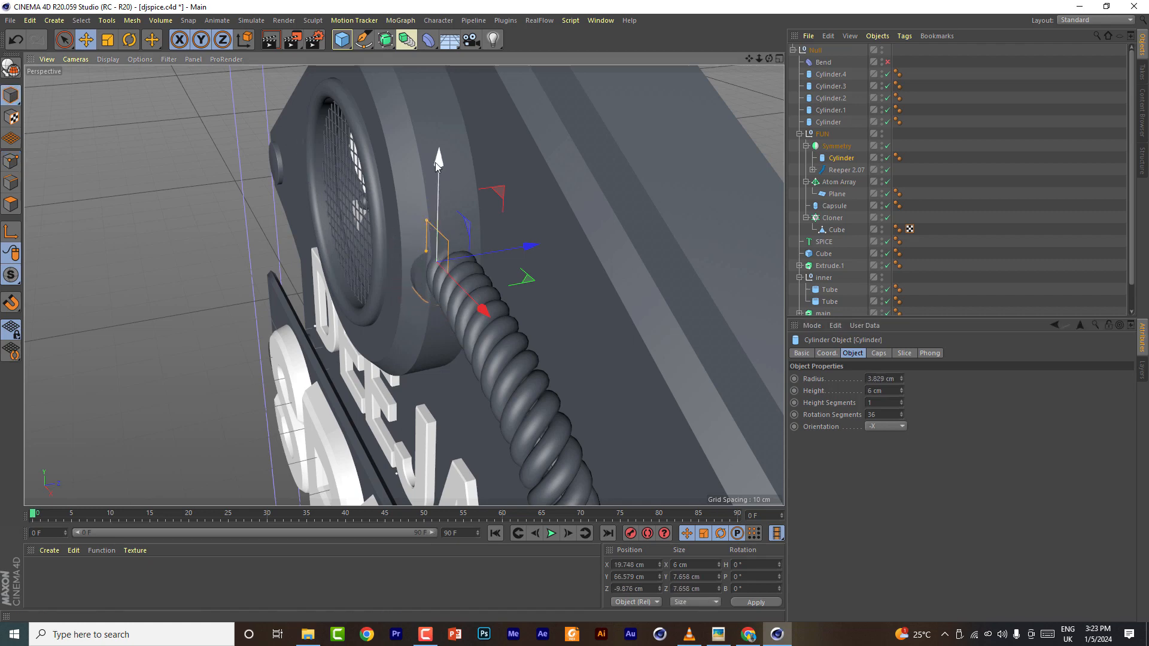
left_click_drag(436, 164, 436, 155)
left_click_drag(482, 300, 495, 314)
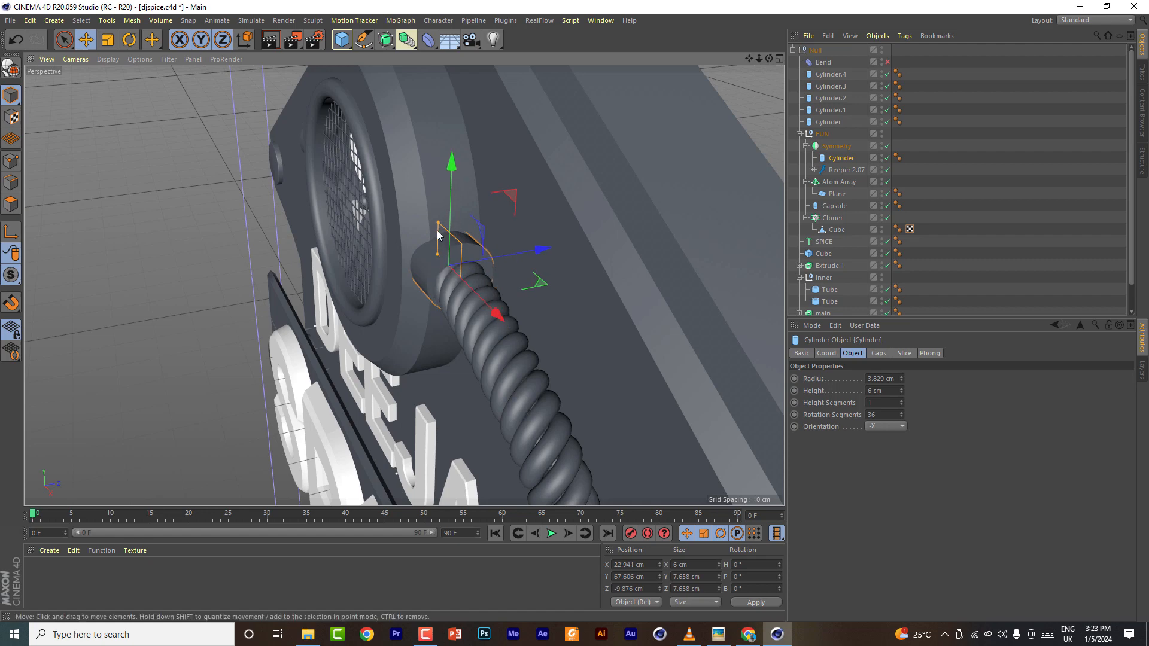
left_click_drag(438, 224, 438, 231)
left_click_drag(537, 251, 532, 252)
left_click_drag(449, 165, 450, 168)
left_click_drag(403, 285, 497, 254, "alt")
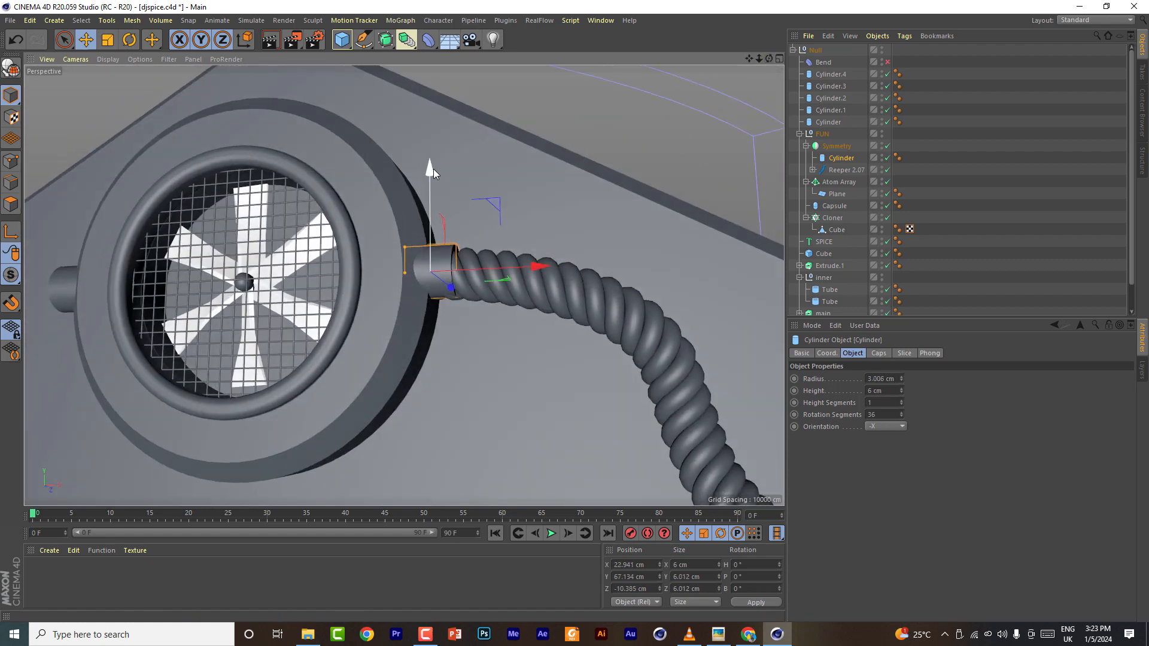
left_click_drag(433, 169, 433, 171)
left_click_drag(405, 249, 403, 242)
left_click_drag(449, 290, 456, 296)
- Move the cable spline's end point so the cable enters the collar cylinder
left_click(888, 158)
left_click(813, 170)
left_click(845, 182)
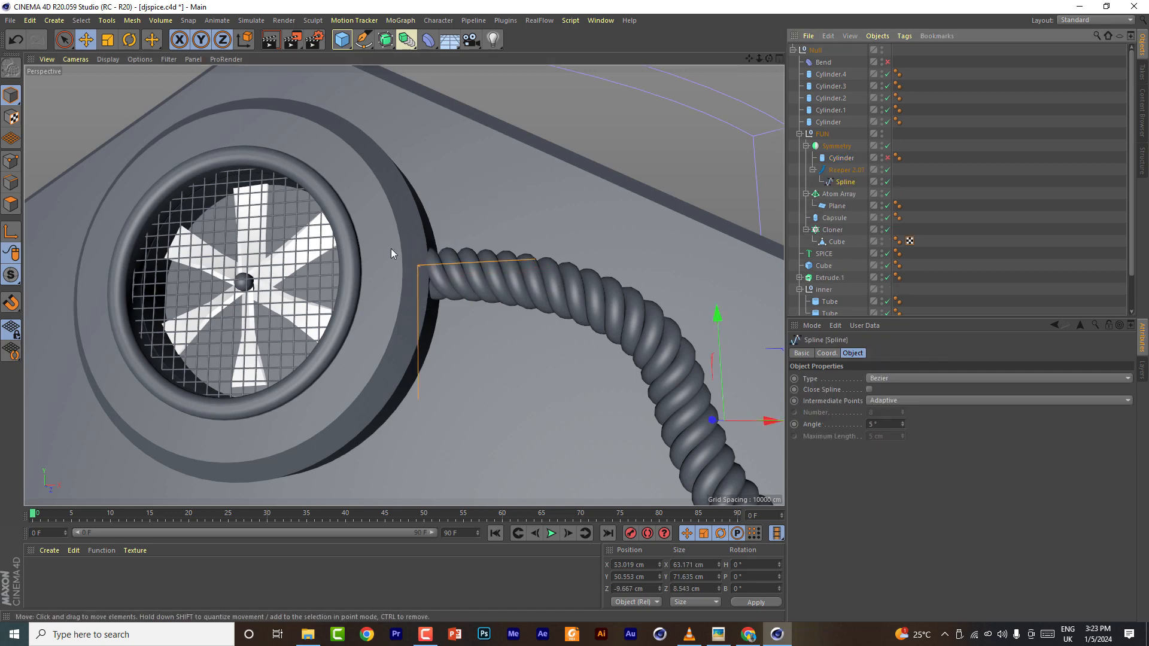
left_click(11, 160)
key("9")
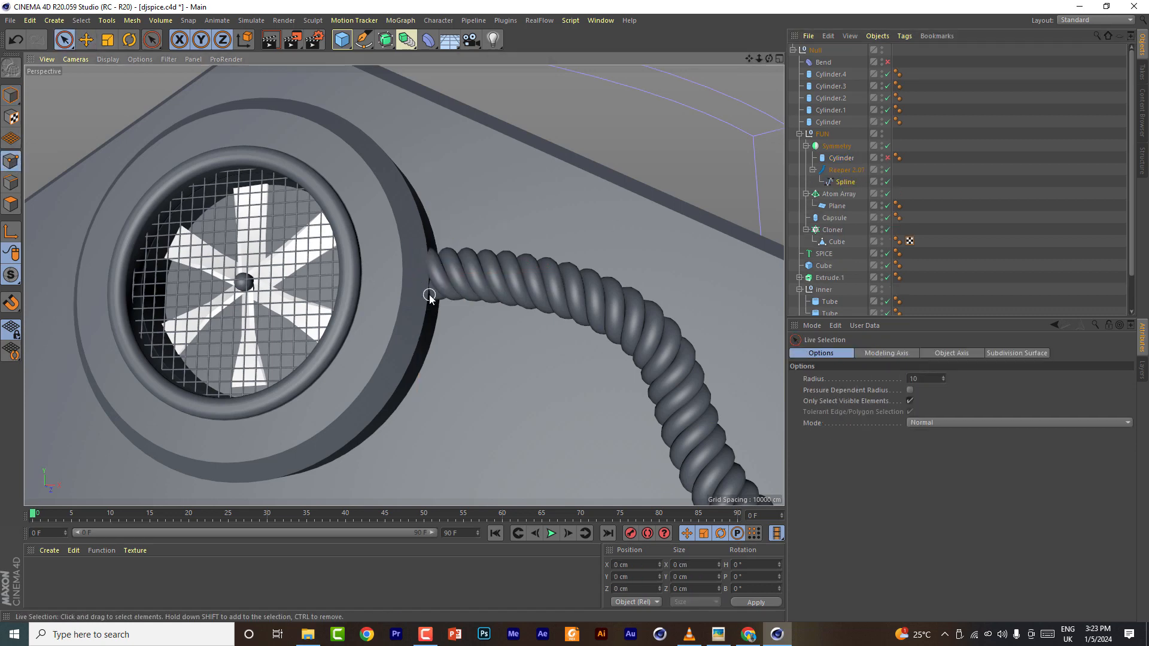
left_click(425, 261)
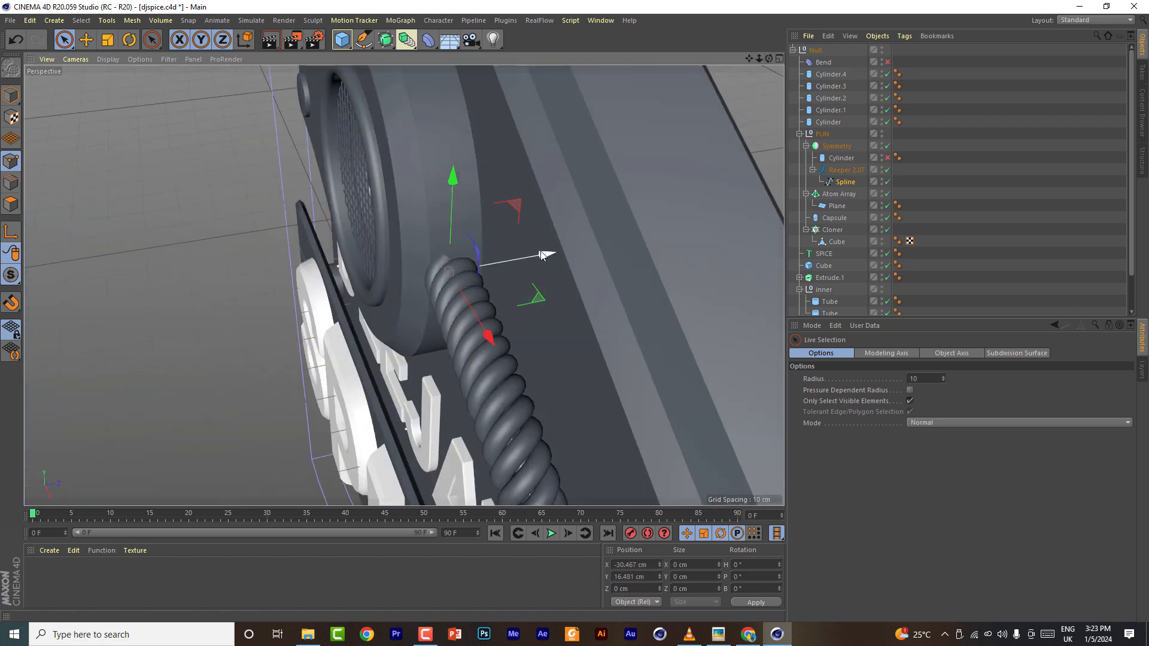
left_click_drag(551, 257, 554, 255)
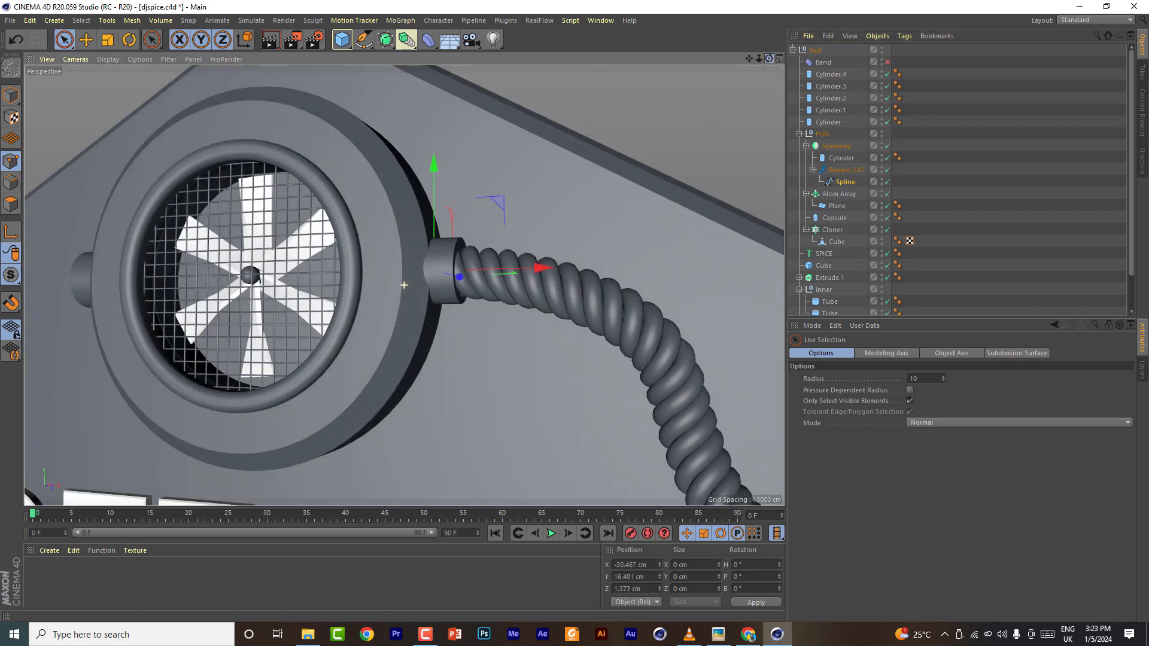
left_click_drag(542, 242, 532, 253, "alt")
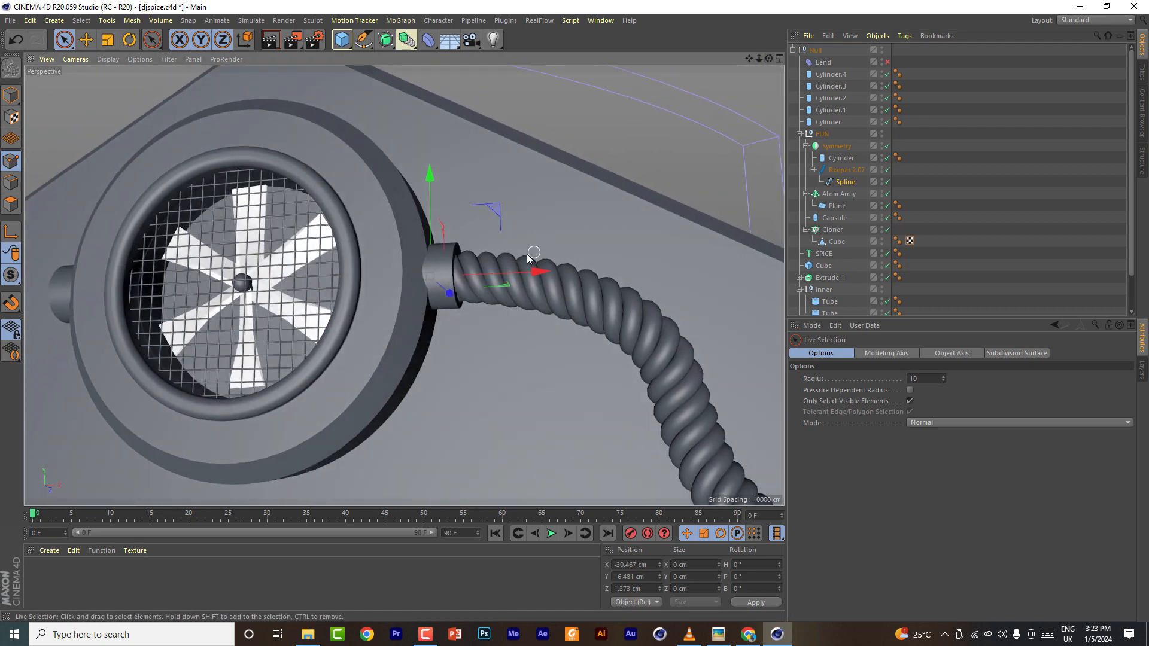
- Nudge the collar cylinder slightly along the cable and give its caps a fillet with 6 segments and 0.2 cm radius
left_click(452, 296)
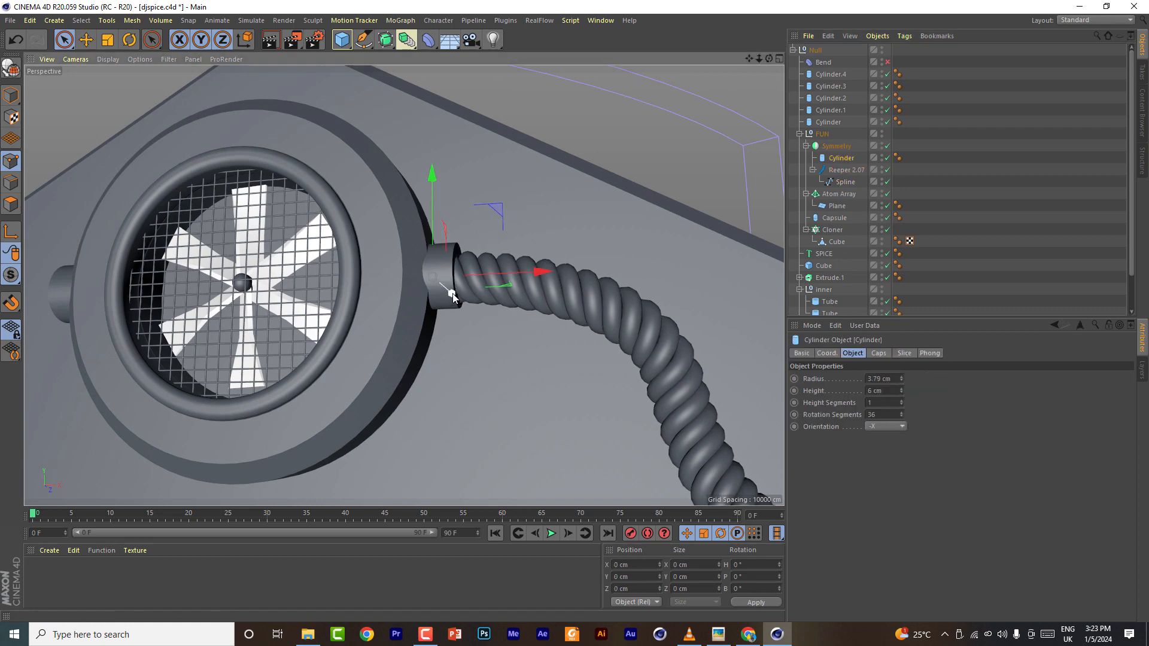
left_click_drag(454, 297, 456, 298)
left_click_drag(543, 273, 553, 273)
left_click(878, 354)
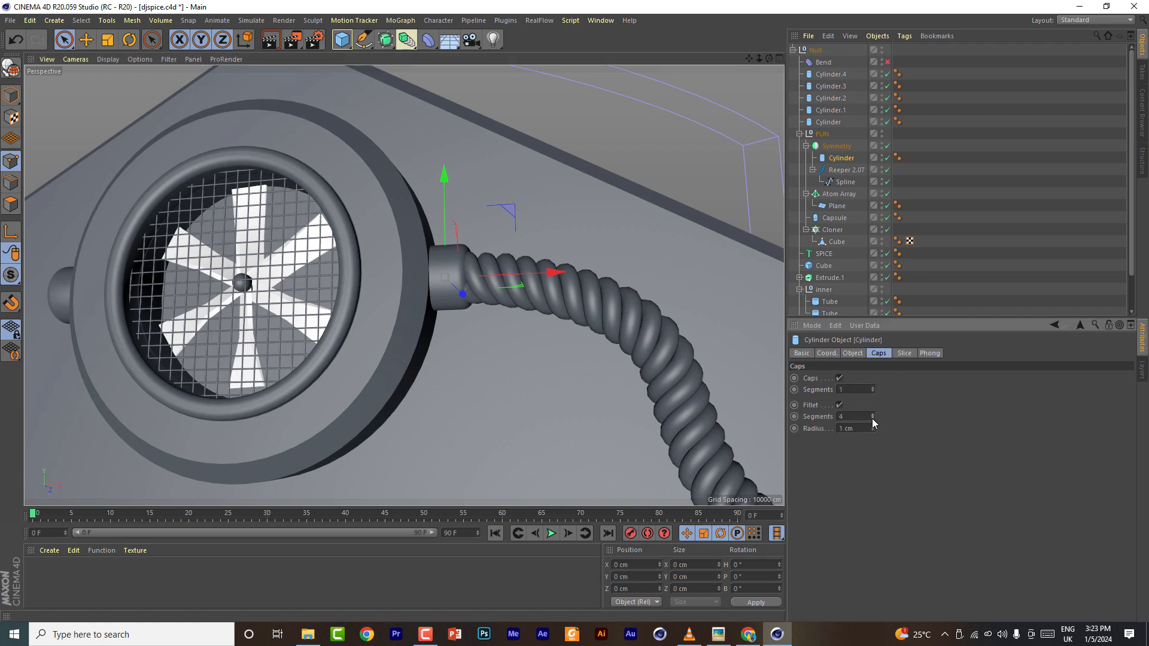
left_click(872, 414)
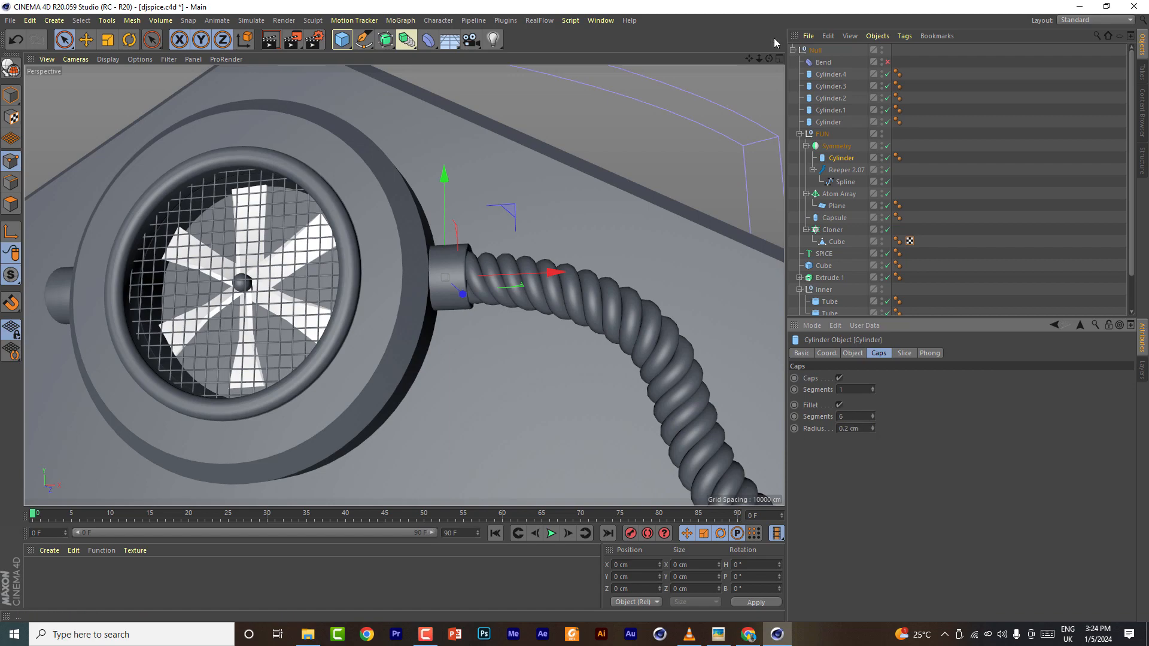
- Group the collar cylinder and the Reeper cable together into a new Null
left_click_drag(770, 59, 706, 66)
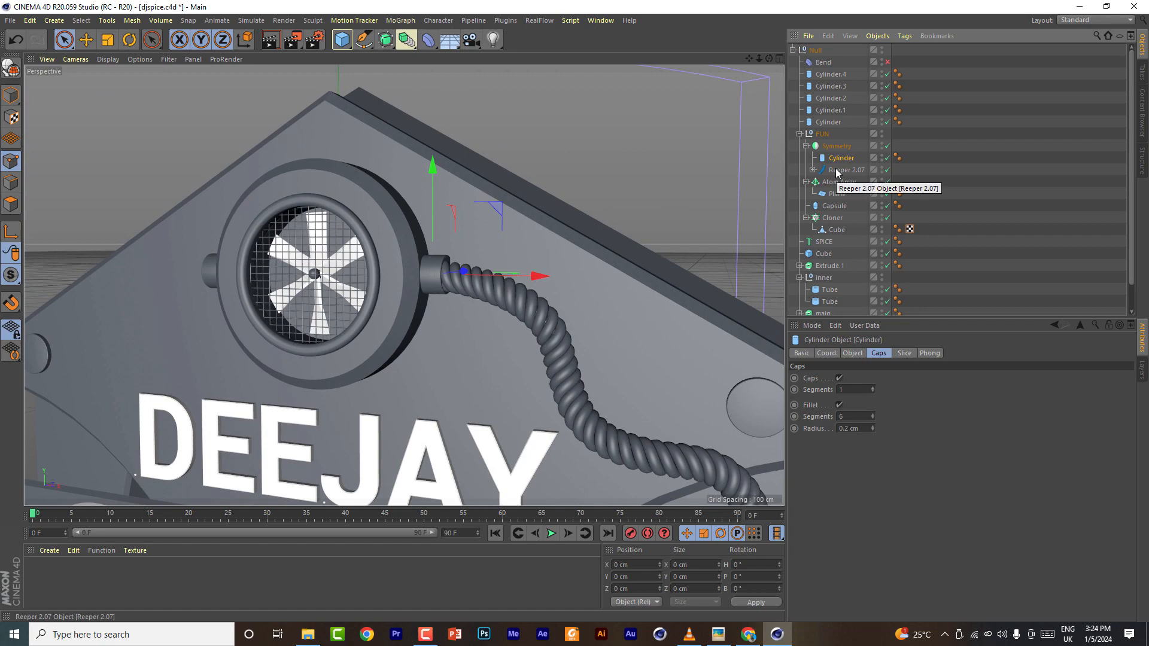
left_click(837, 170, "ctrl")
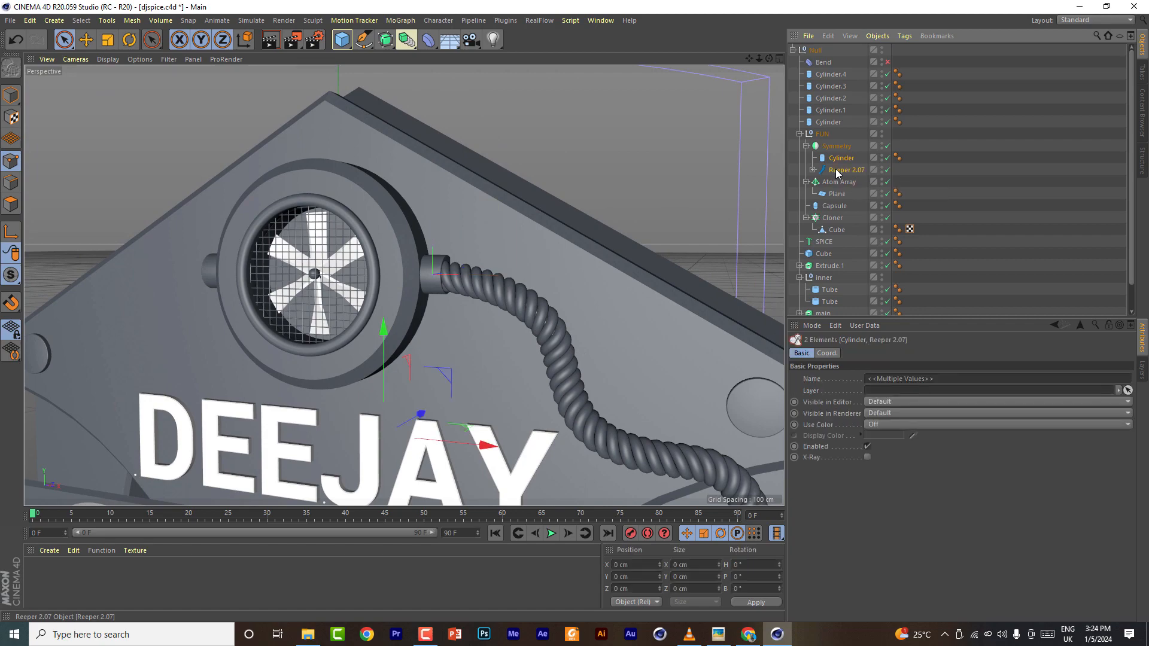
key("alt+g")
- Render the viewport to preview the whole emblem from the front
mouse_move(759, 59)
left_mouse_down()
mouse_move(659, 62)
mouse_move(796, 6)
mouse_move(829, 143)
mouse_move(772, 221)
mouse_move(628, 137)
mouse_move(770, 113)
mouse_move(772, 72)
left_mouse_up()
left_click_drag(749, 59, 769, 30)
left_click(267, 40)
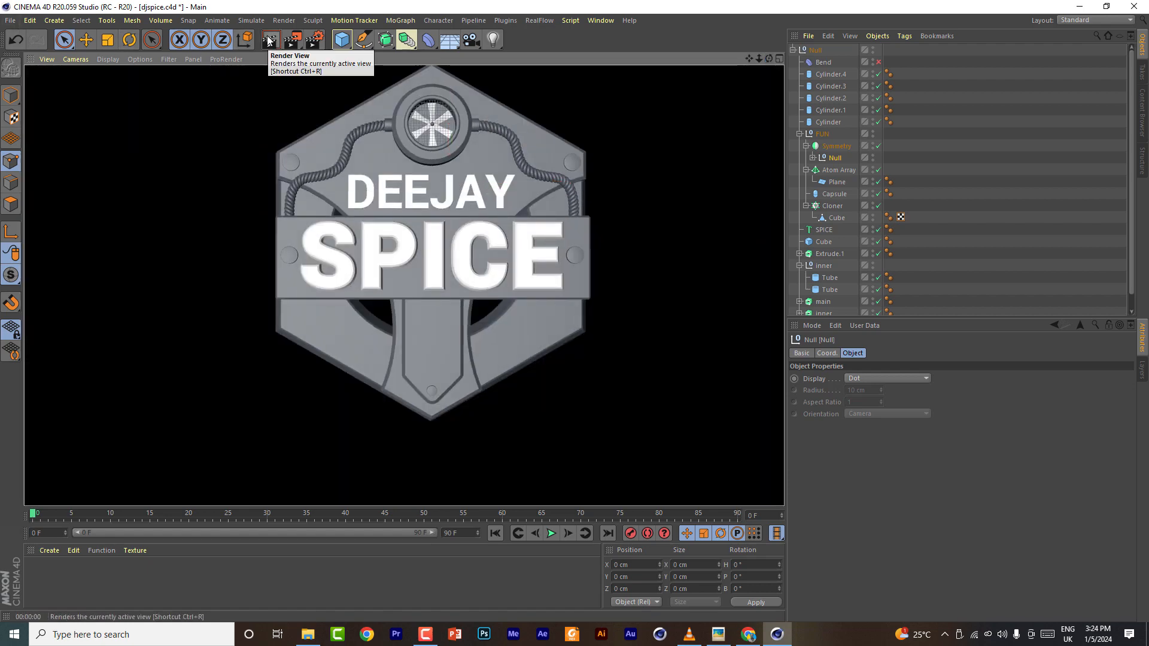
- Enable the Bend deformer and render the viewport again to preview the bent emblem
left_click(878, 62)
left_click(269, 41)
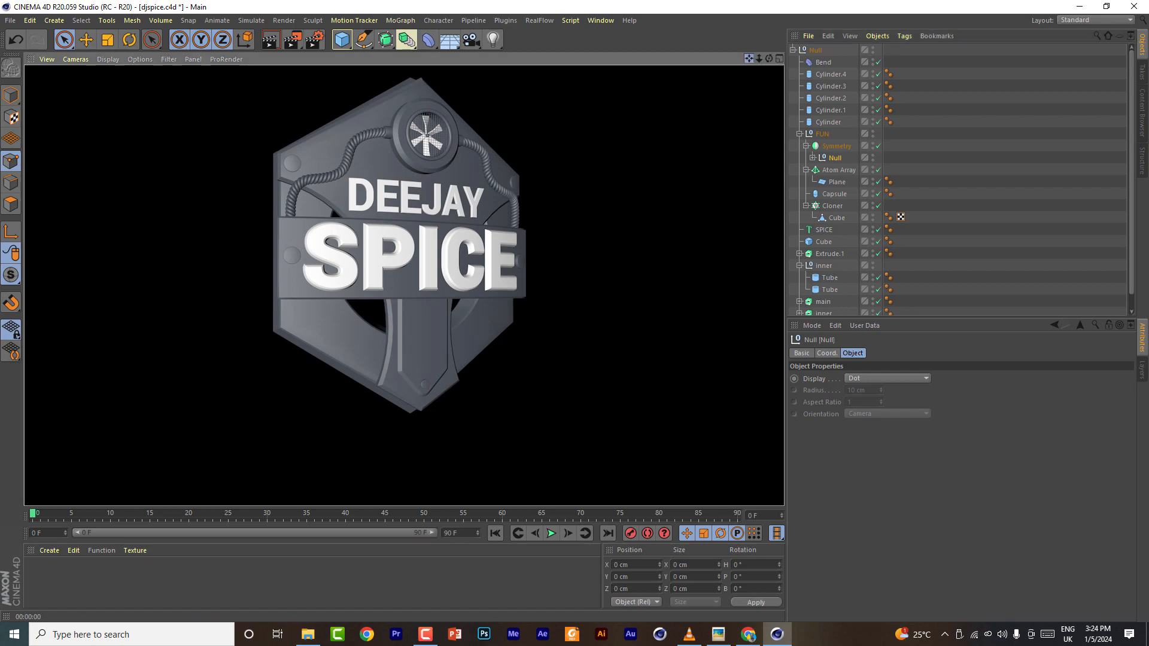